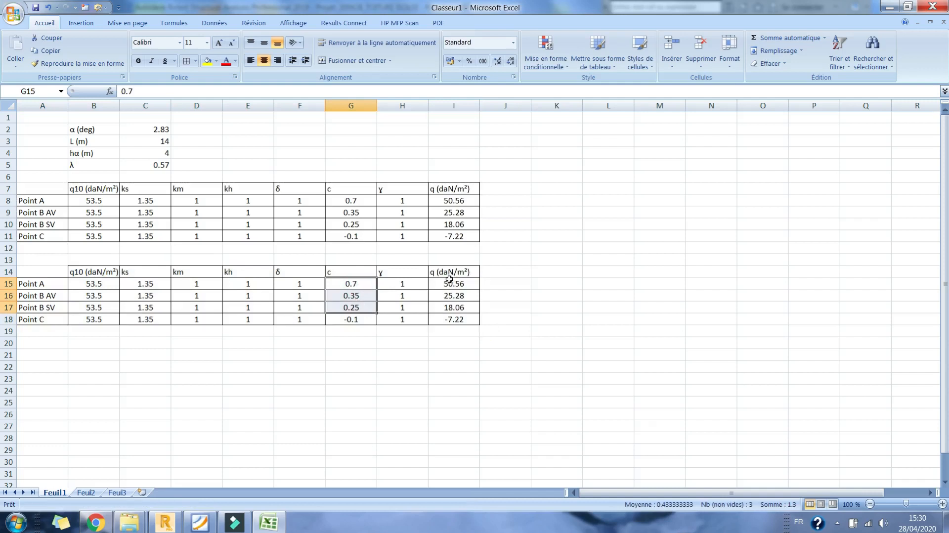
- Calculate c in G15 of the second table with =G8-0.5 and fill the formula down to Point C in G18
left_click(351, 287)
type("=")
left_click(351, 200)
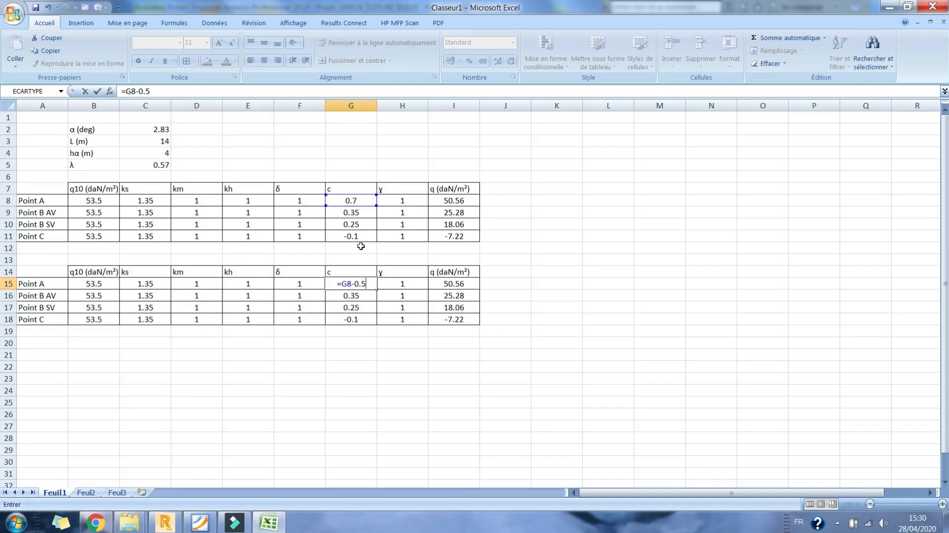
key("Return")
left_click(350, 285)
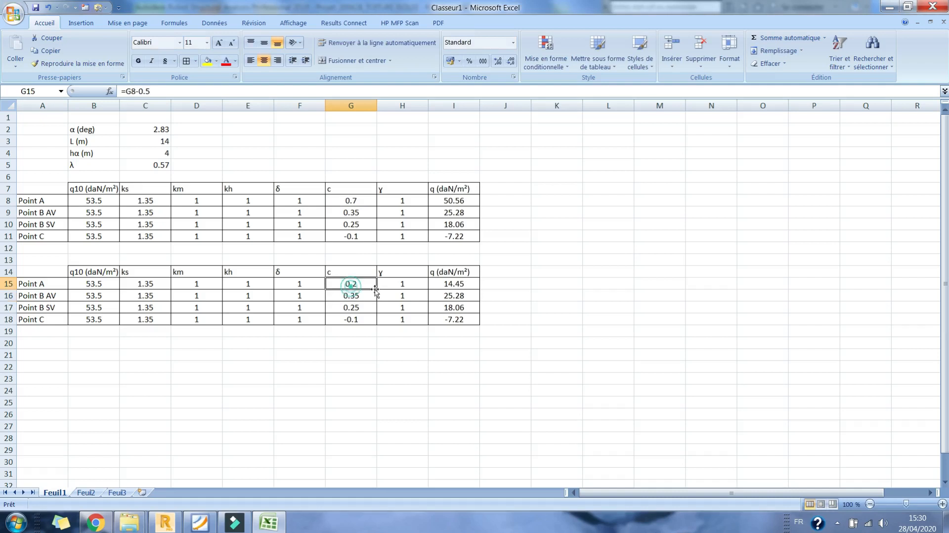
left_click_drag(377, 288, 374, 327)
left_click(350, 361)
left_click(363, 285)
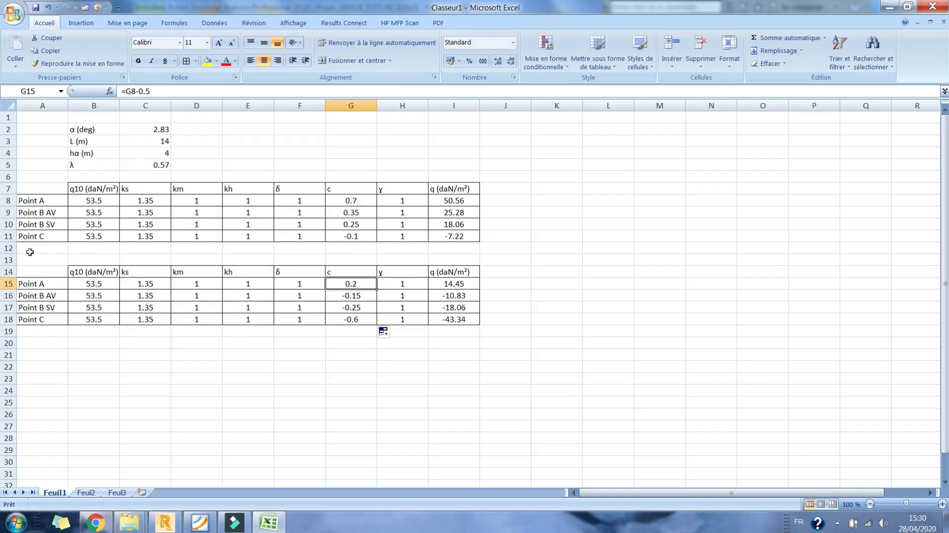
- Label the first table VENT NORMAL in A6 and the second table VENT OBLIQUE in A13
left_click(26, 178)
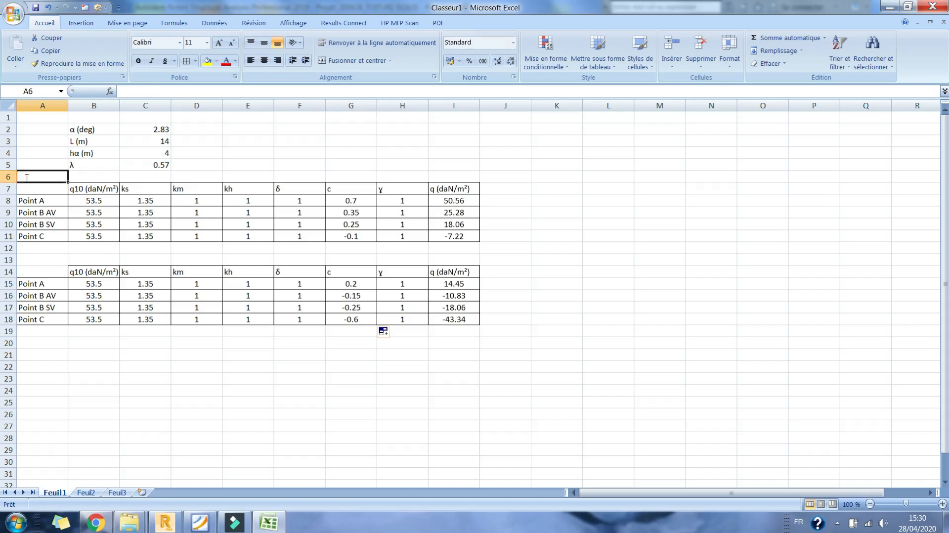
type("Ve")
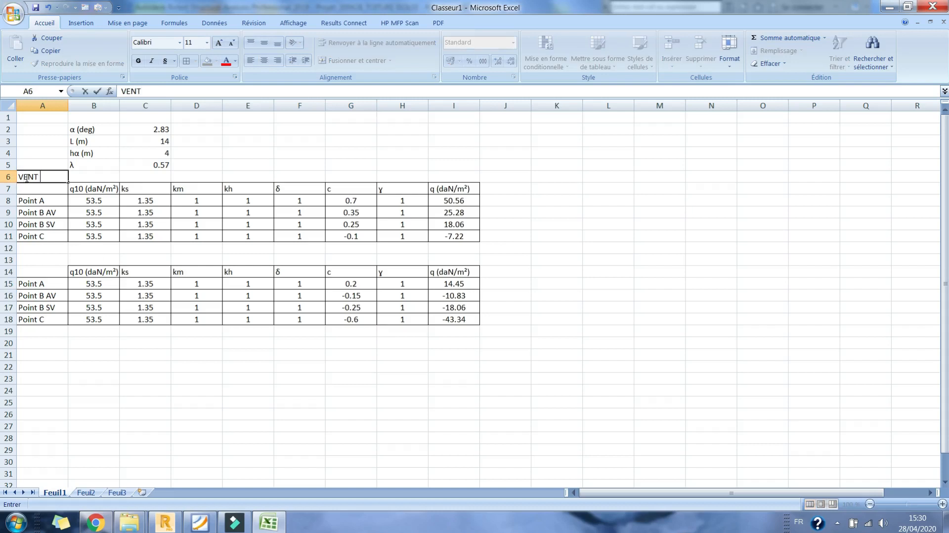
type("NT NORMAL")
key("Return")
left_click(33, 258)
type("VENT")
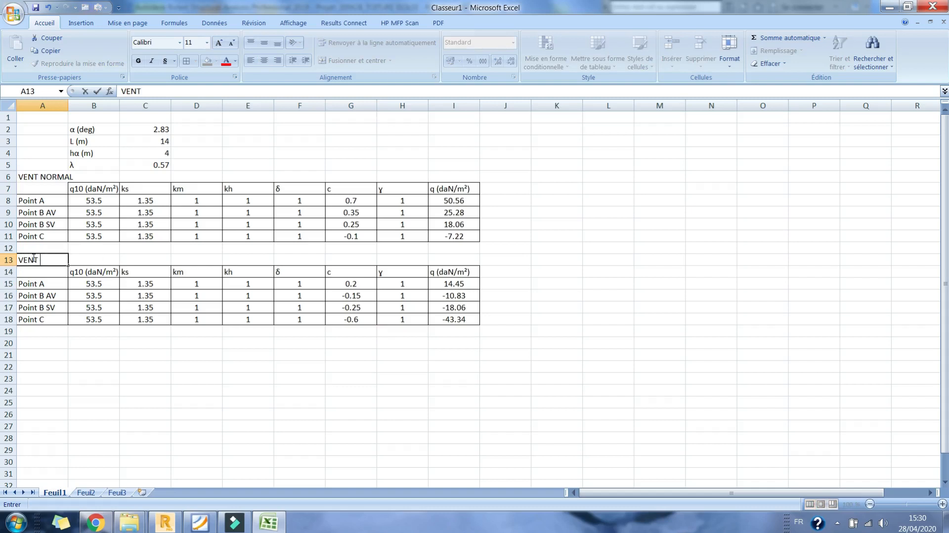
type(" OBLIQUE")
key("Return")
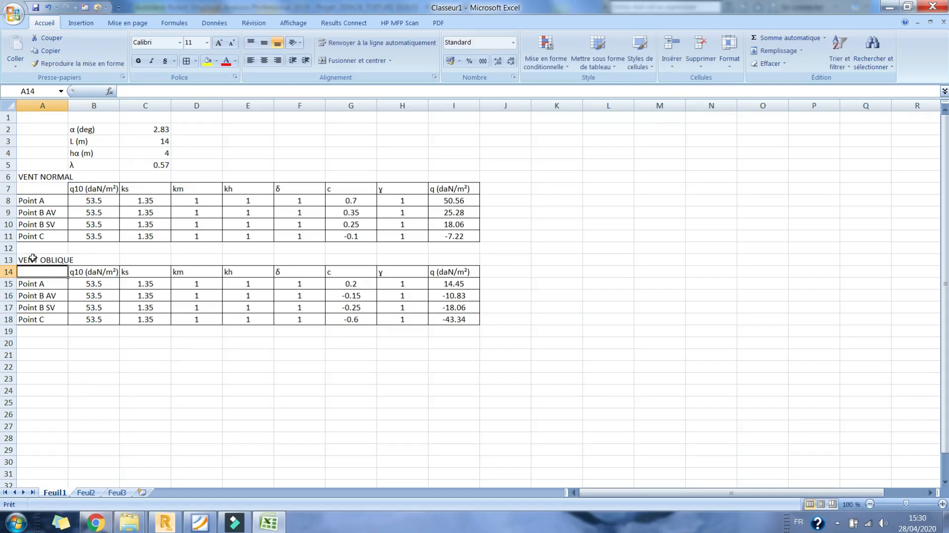
- Switch to Robot Structural Analysis and examine the V oblique + surface loads on the two roof panels
left_click(451, 287)
left_click(164, 523)
middle_click_drag(539, 264, 519, 279)
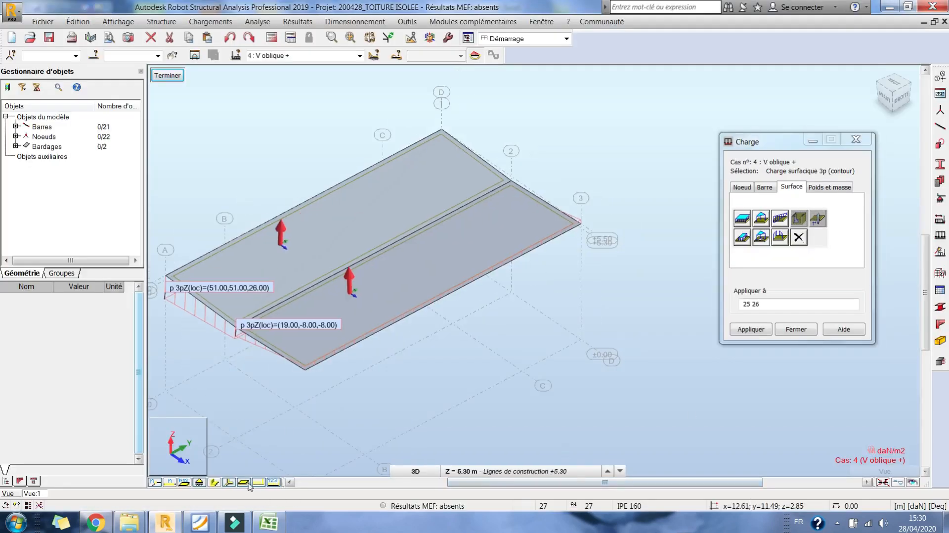
middle_click_drag(523, 174, 513, 188)
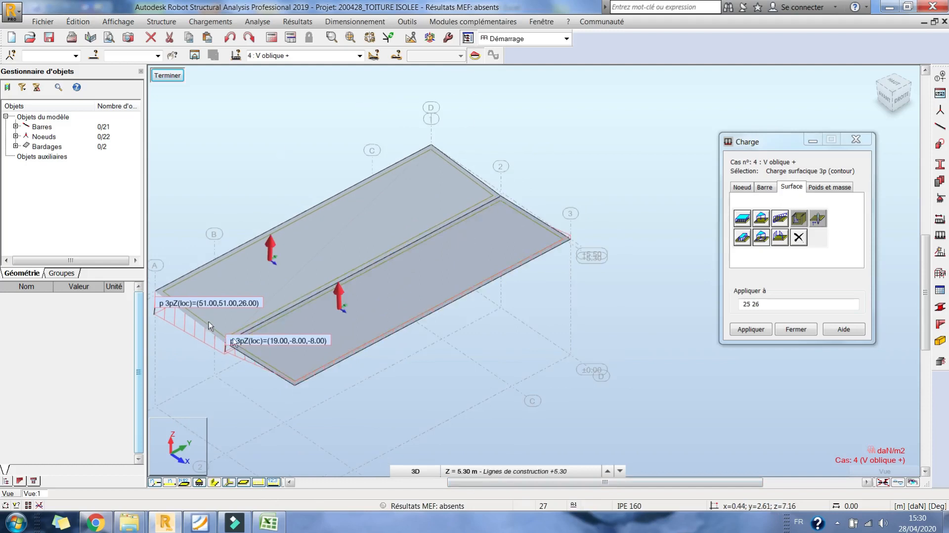
middle_click_drag(547, 257, 566, 218)
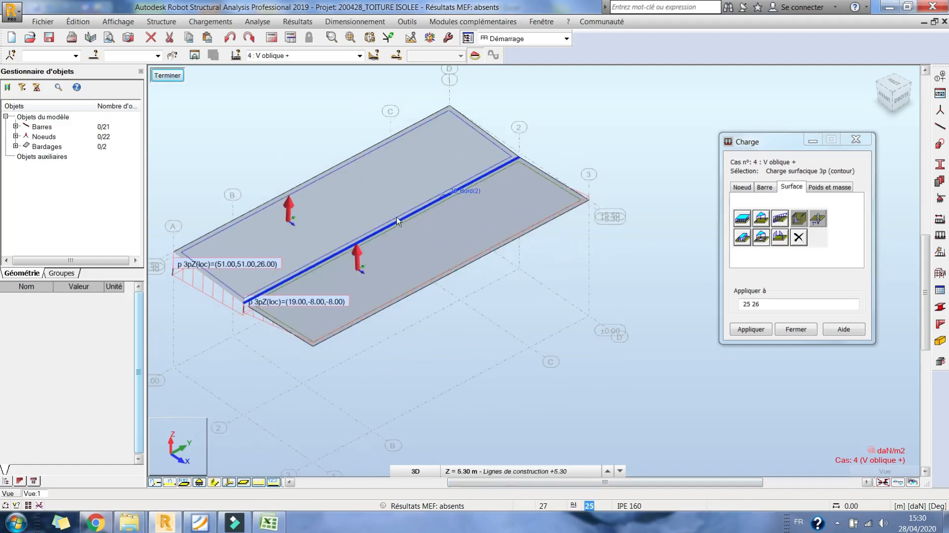
left_click(588, 202)
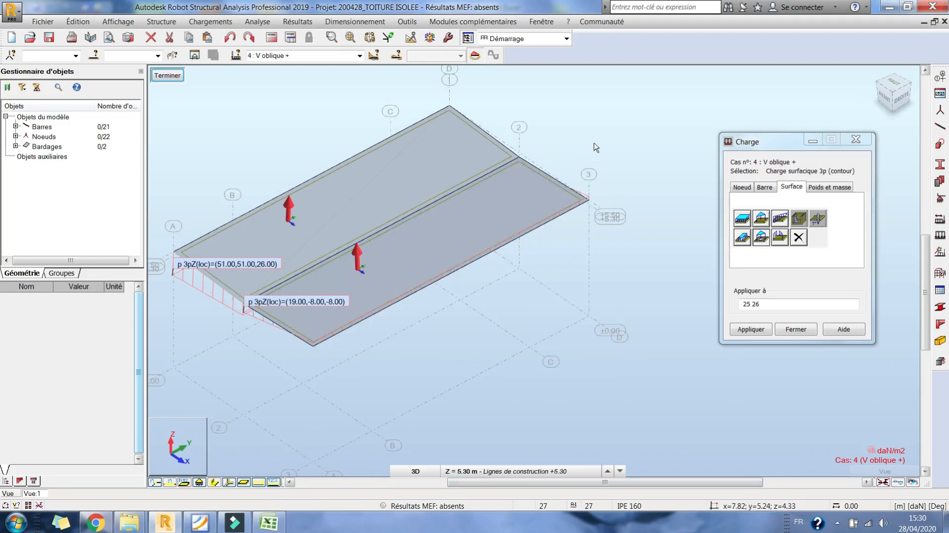
left_click(590, 199)
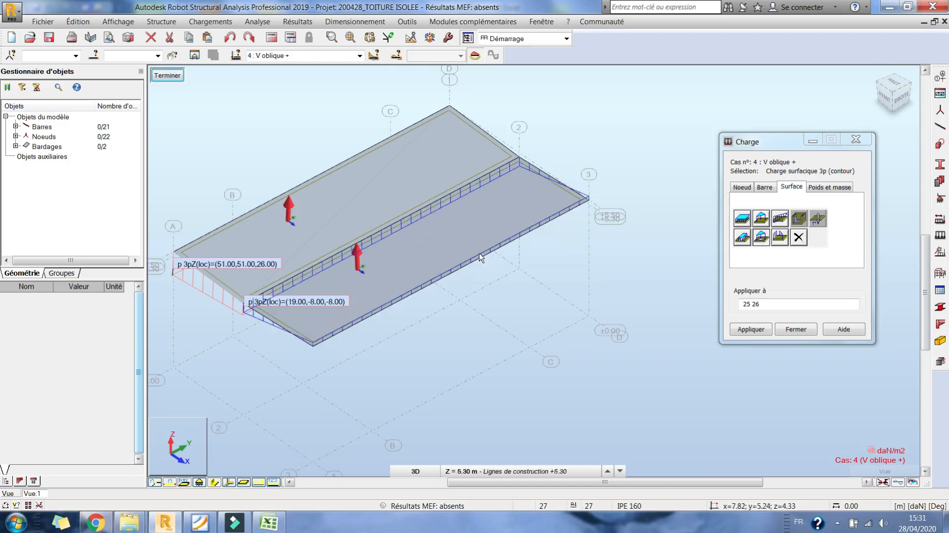
left_click(839, 525)
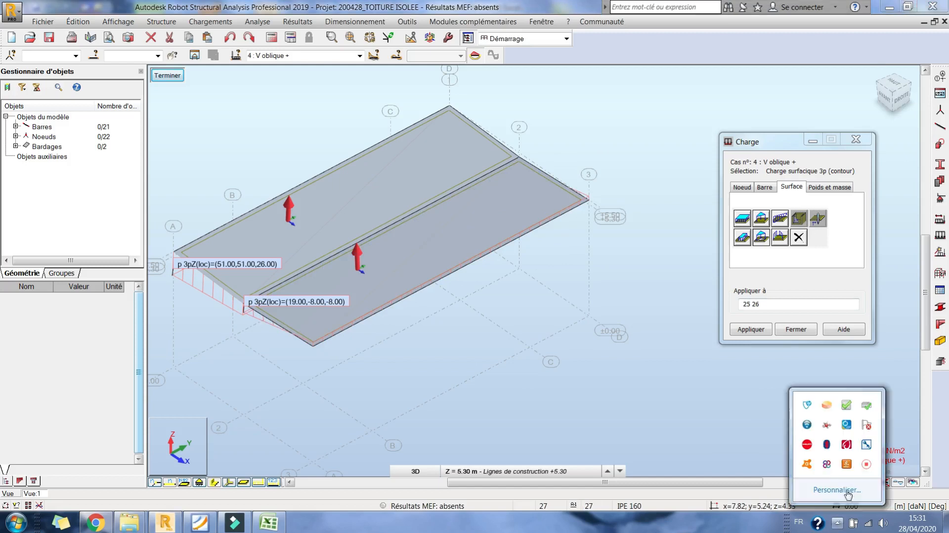
left_click(867, 466)
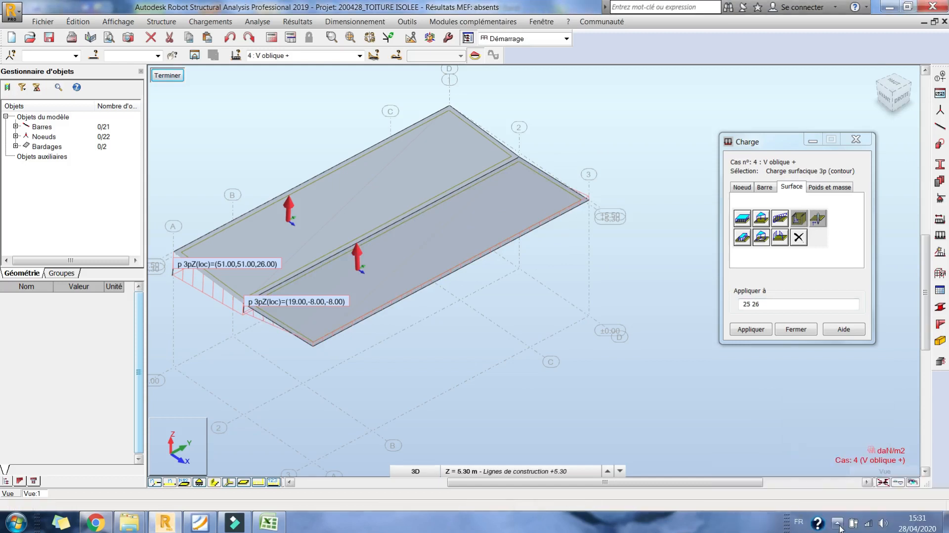
left_click(838, 523)
left_click(865, 468)
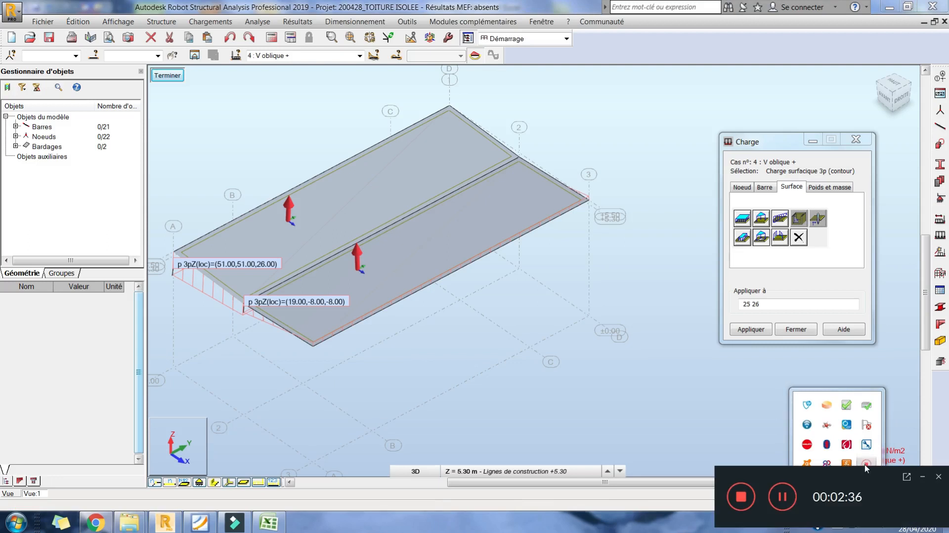
- Delete the two three-point surface load rows of case 4 V oblique + from the loads table and close the table
left_click(225, 23)
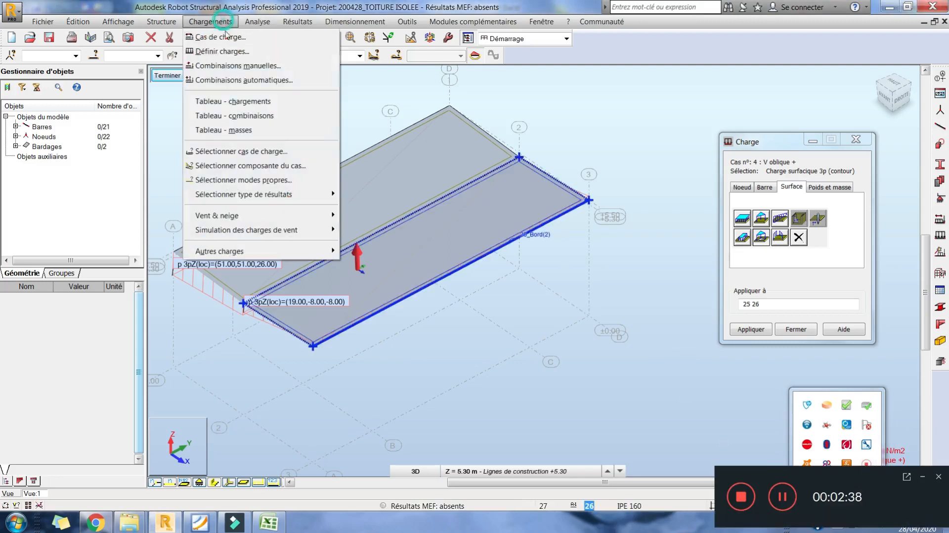
left_click(236, 106)
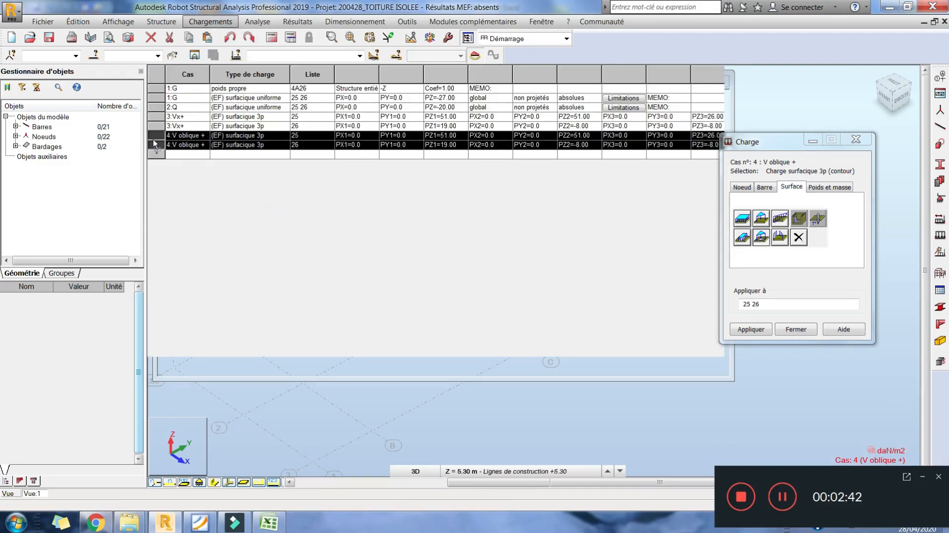
left_click(150, 135)
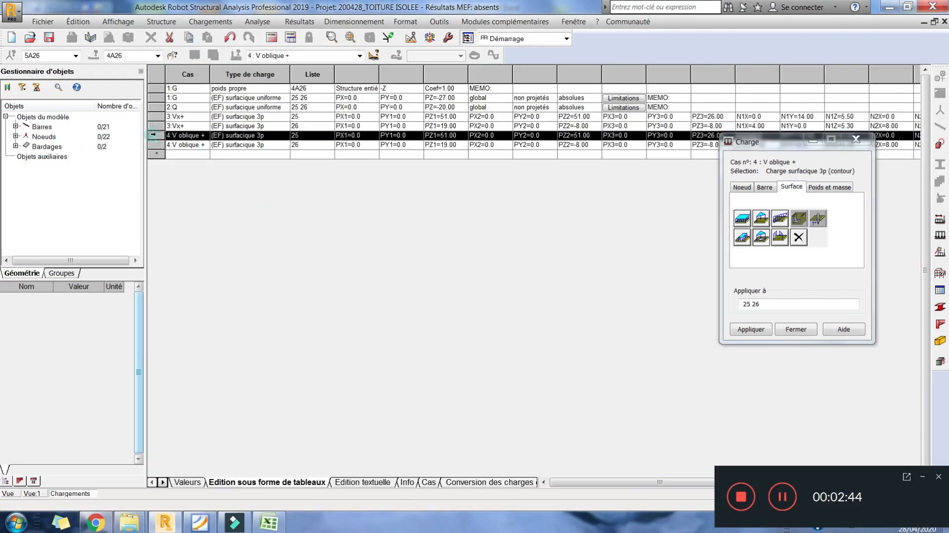
left_click_drag(153, 135, 155, 143)
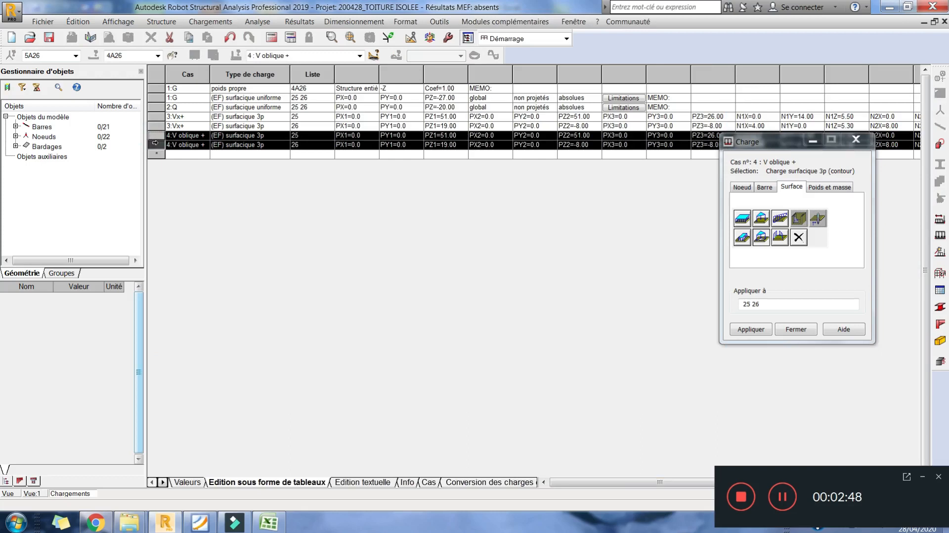
key("Delete")
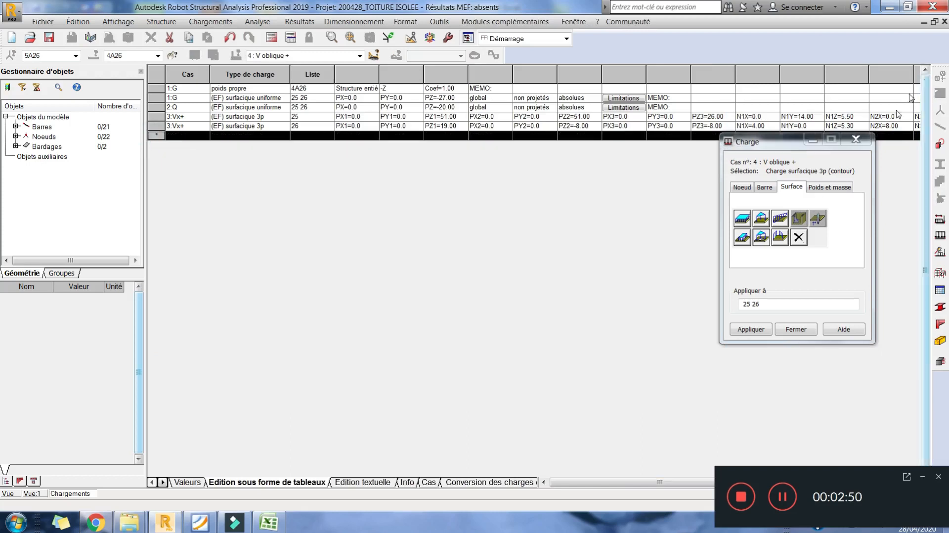
left_click(945, 22)
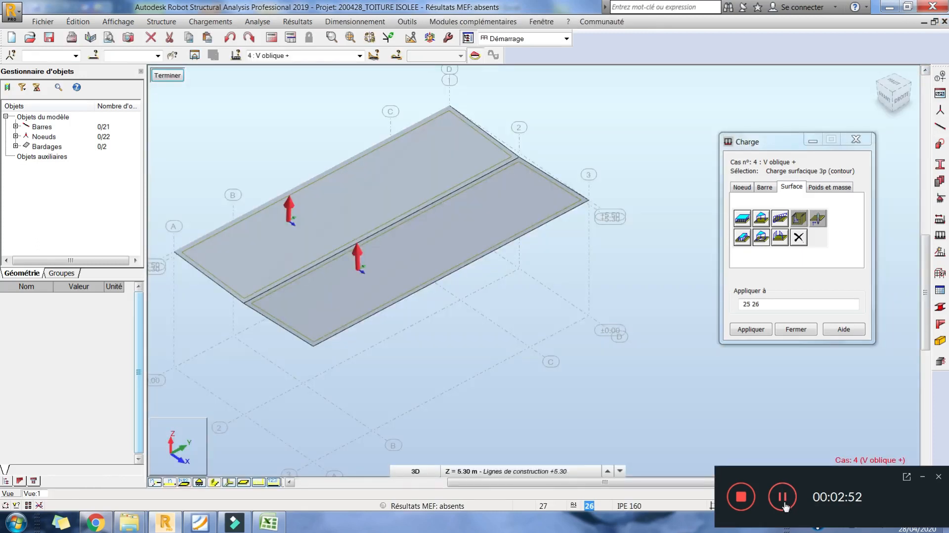
left_click(786, 507)
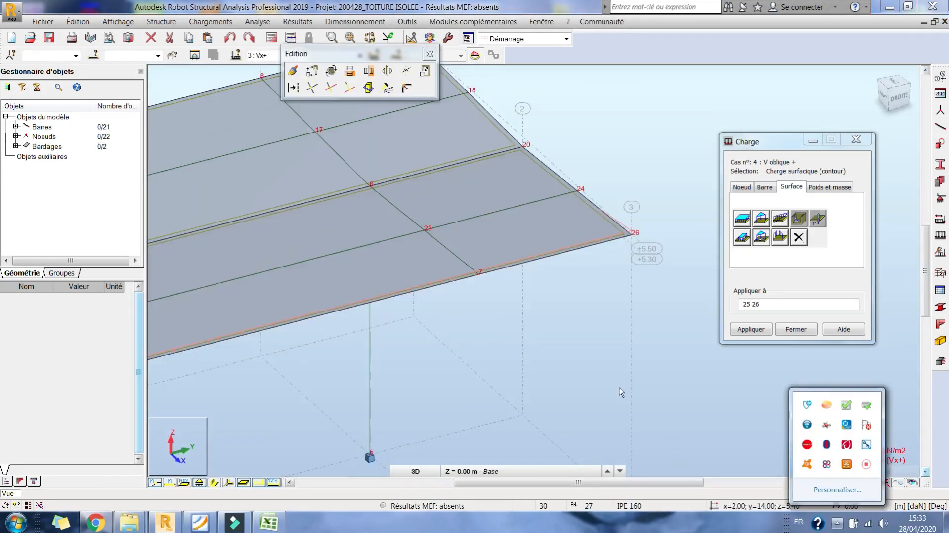
- Close the Edition palette and make load case 4 : V oblique + the active case
left_click(619, 380)
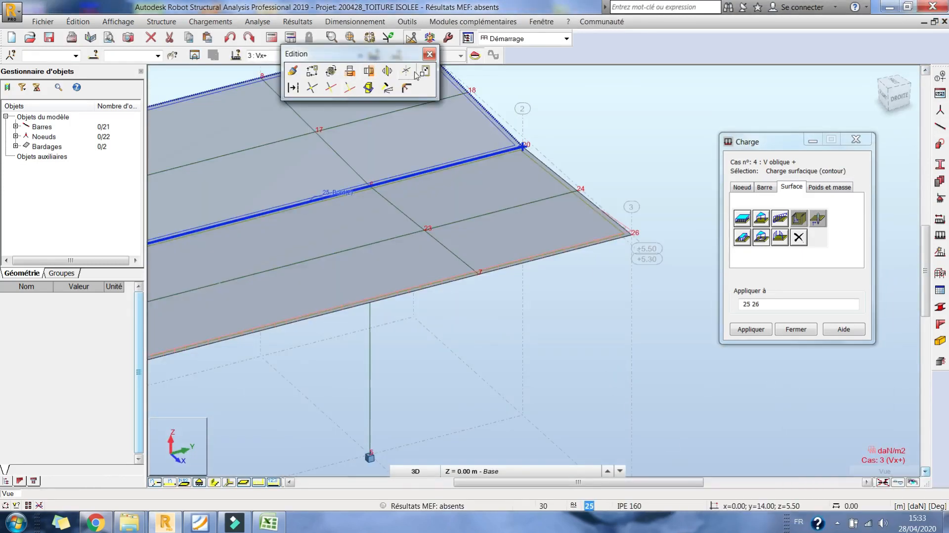
left_click(429, 54)
scroll(523, 282, "down", 4)
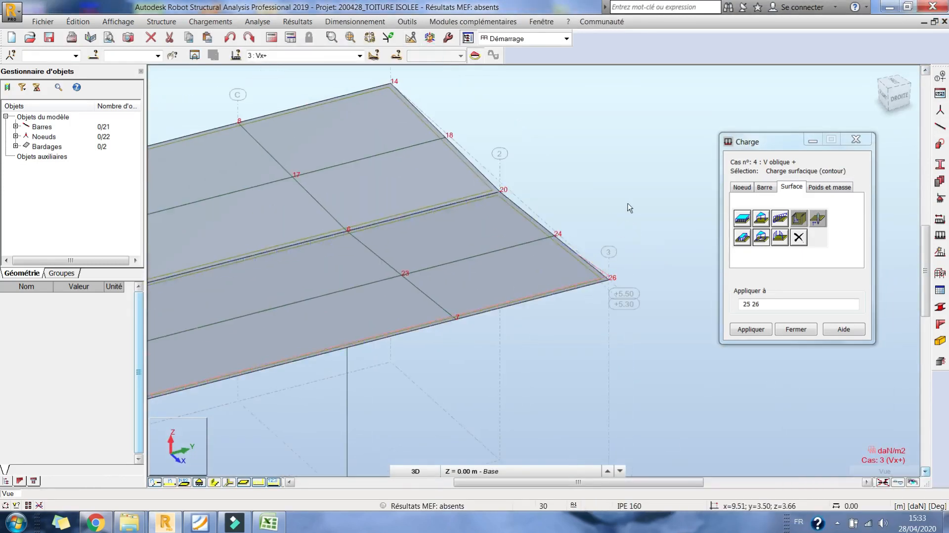
left_click(359, 56)
left_click(273, 87)
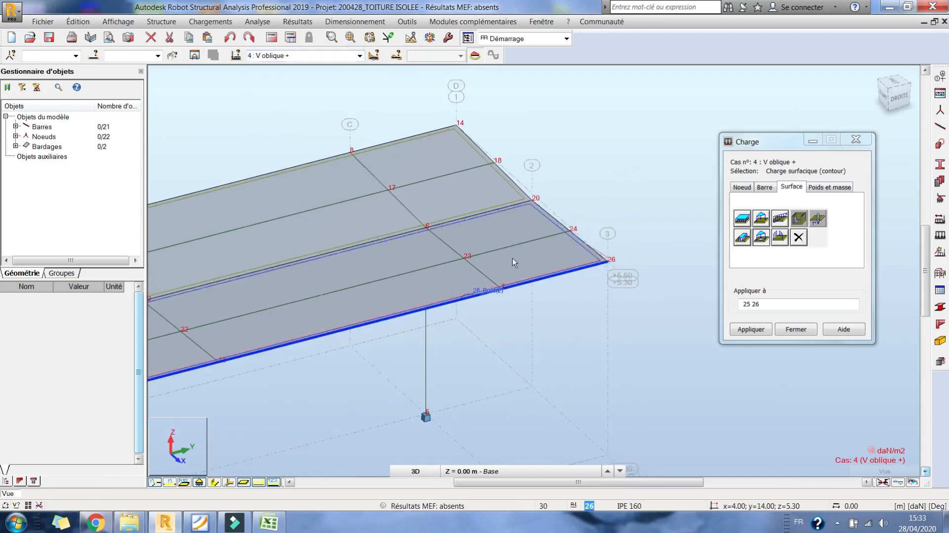
scroll(547, 225, "down", 3)
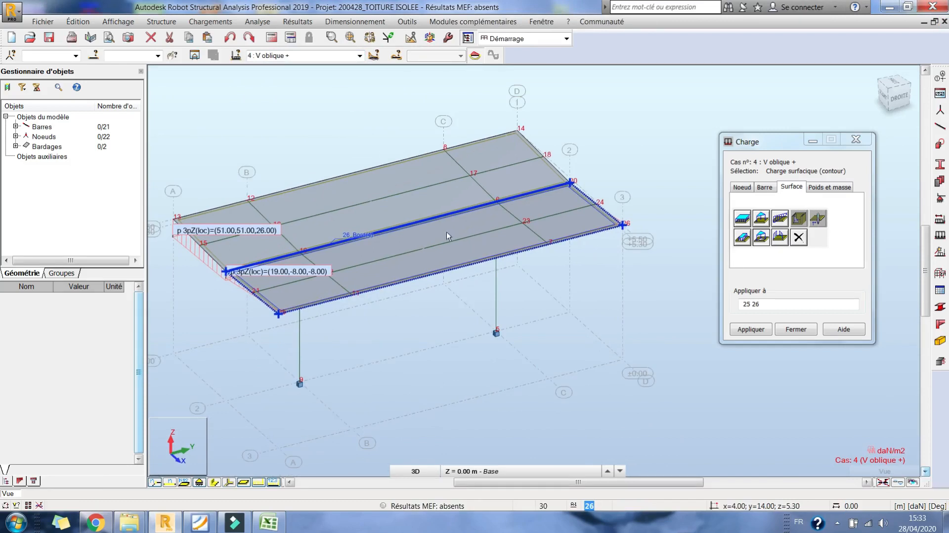
- Remove the V oblique + surface loads on panels 25 and 26 using the loads table
left_click(211, 21)
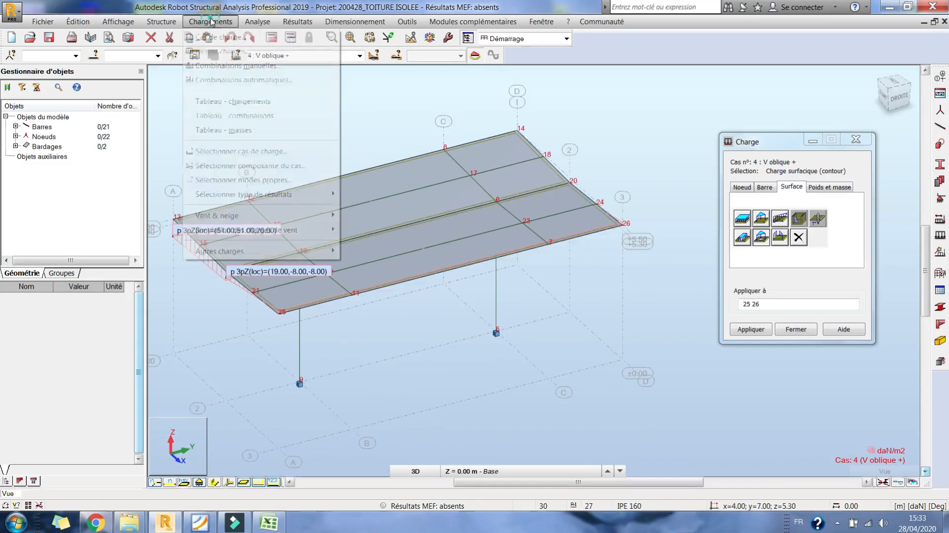
left_click(236, 101)
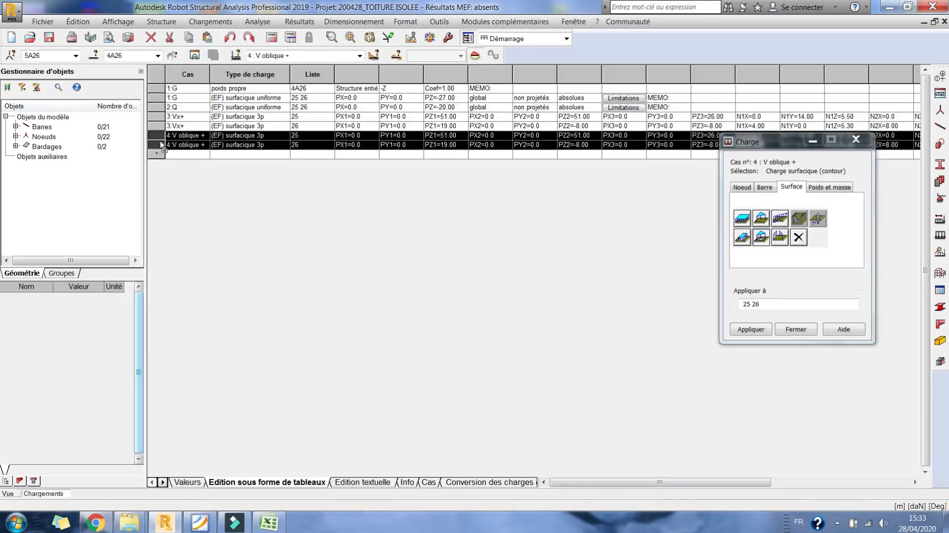
left_click_drag(159, 136, 158, 142)
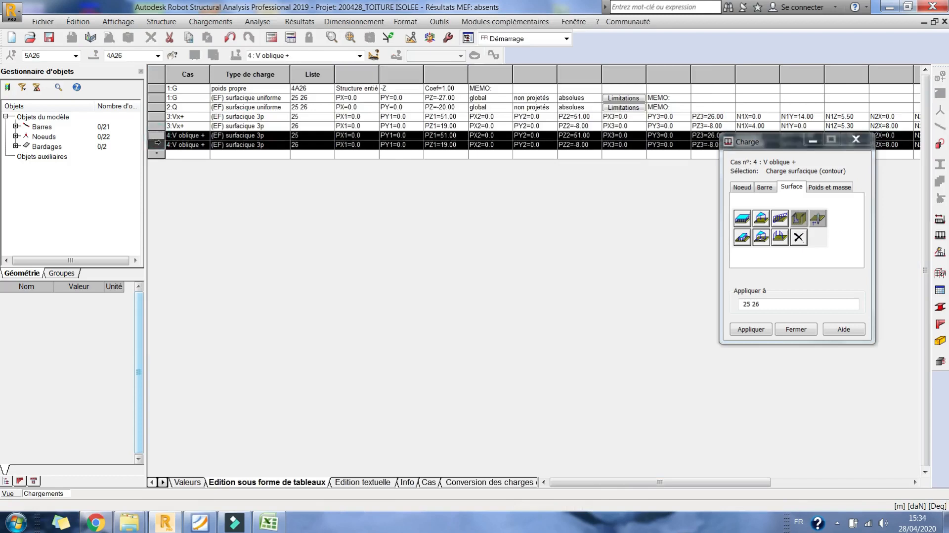
key("Delete")
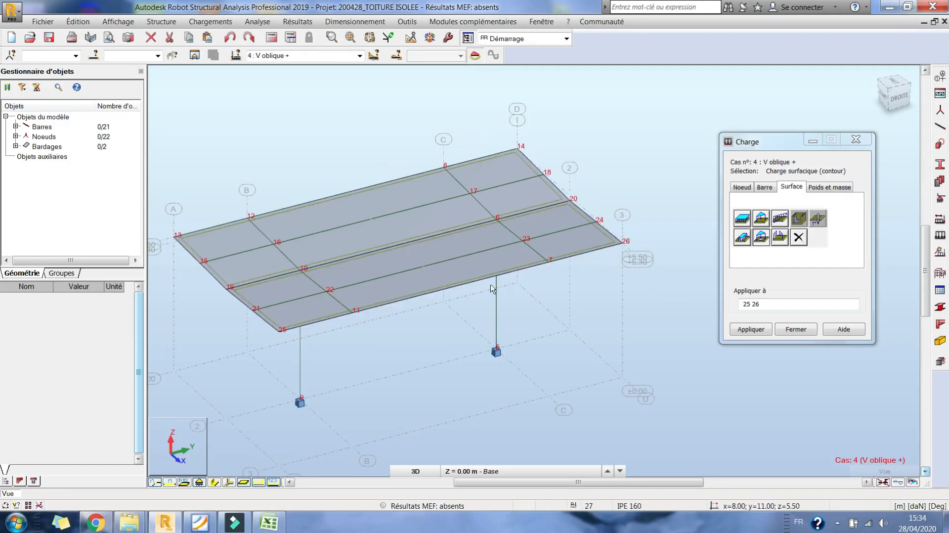
- Copy nodes 14, 20 and 26 once by translation with the vector 0 -5.5 m
left_click(630, 246)
left_click(573, 198, "ctrl")
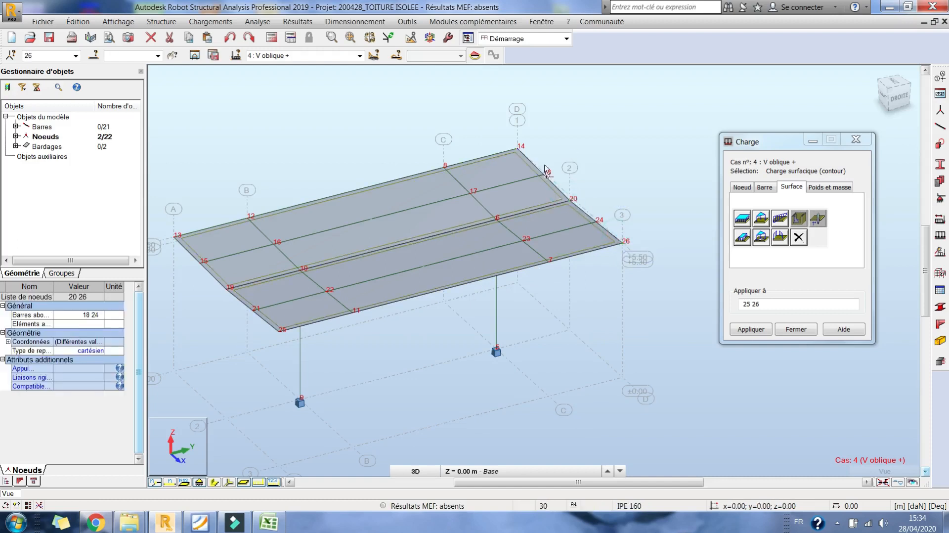
left_click(522, 150, "ctrl")
left_click(410, 40)
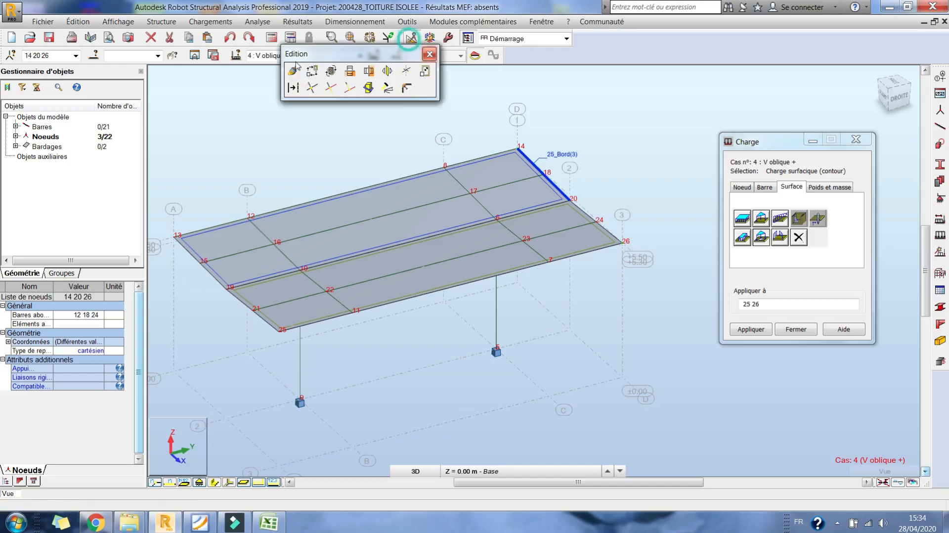
left_click(312, 71)
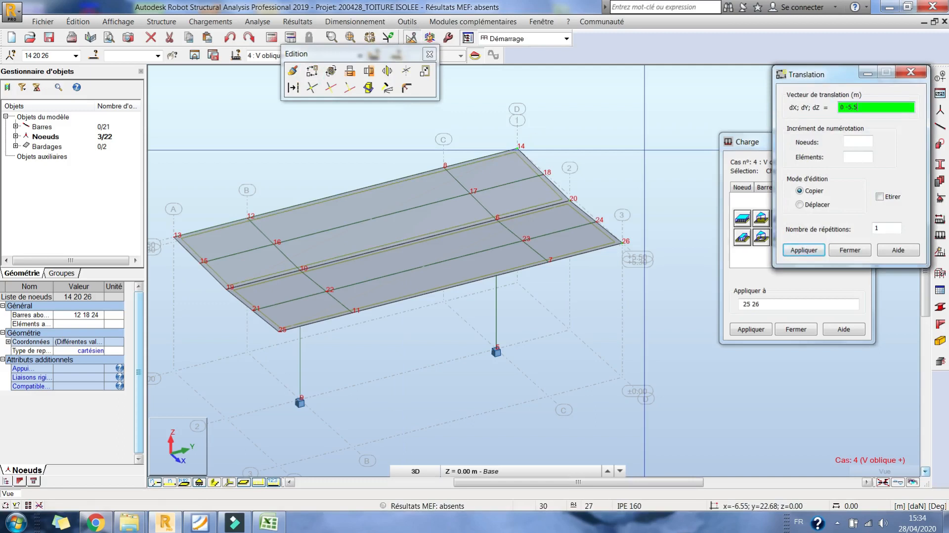
left_click(816, 247)
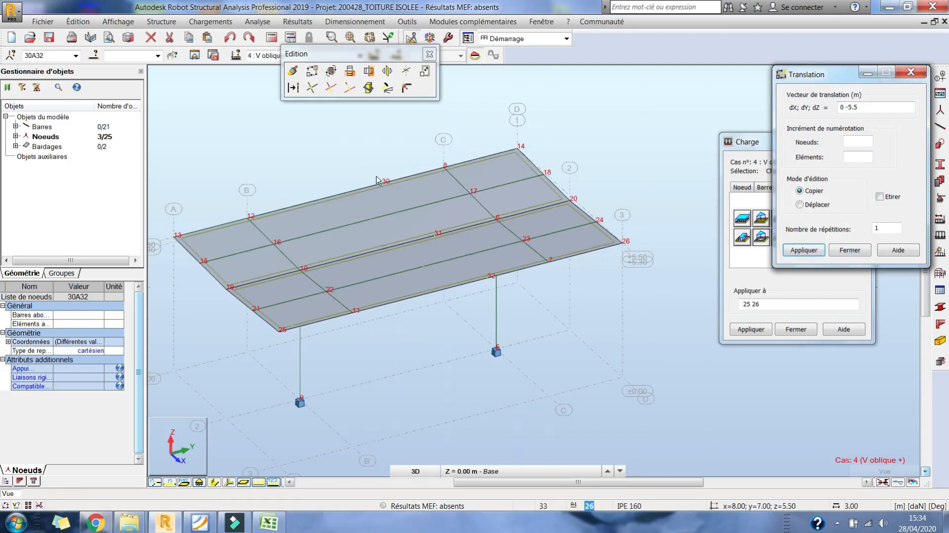
left_click(844, 253)
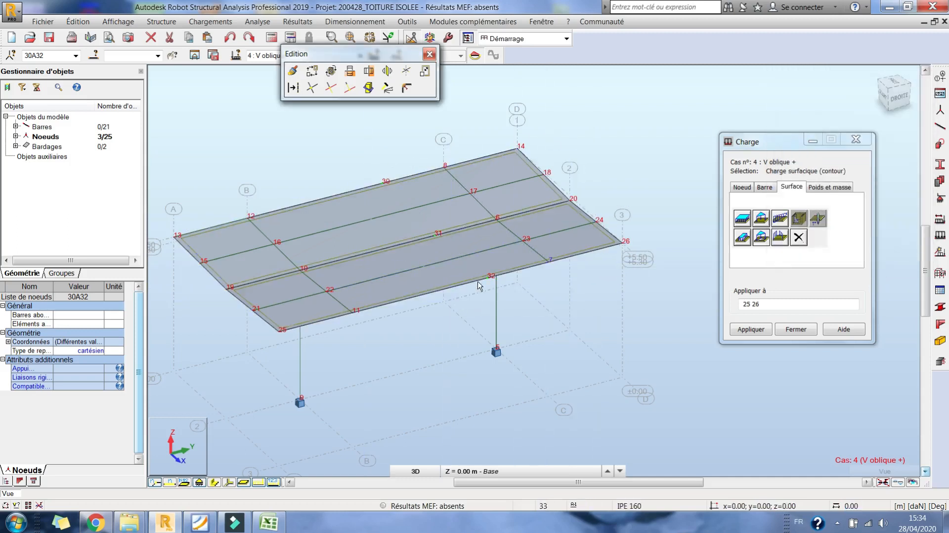
left_click(891, 79)
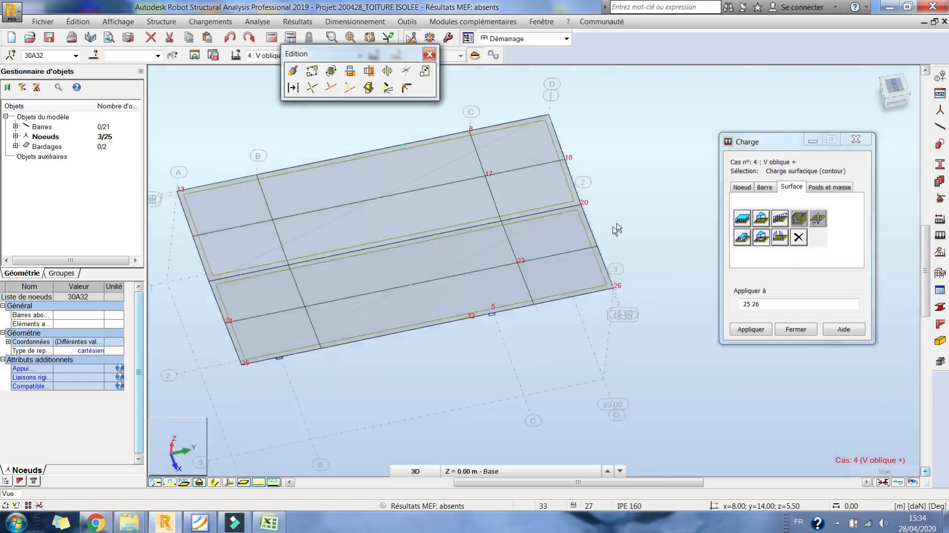
- Open the three-point contour surface load definition for load case 4 : V oblique +
left_click_drag(428, 125, 486, 369)
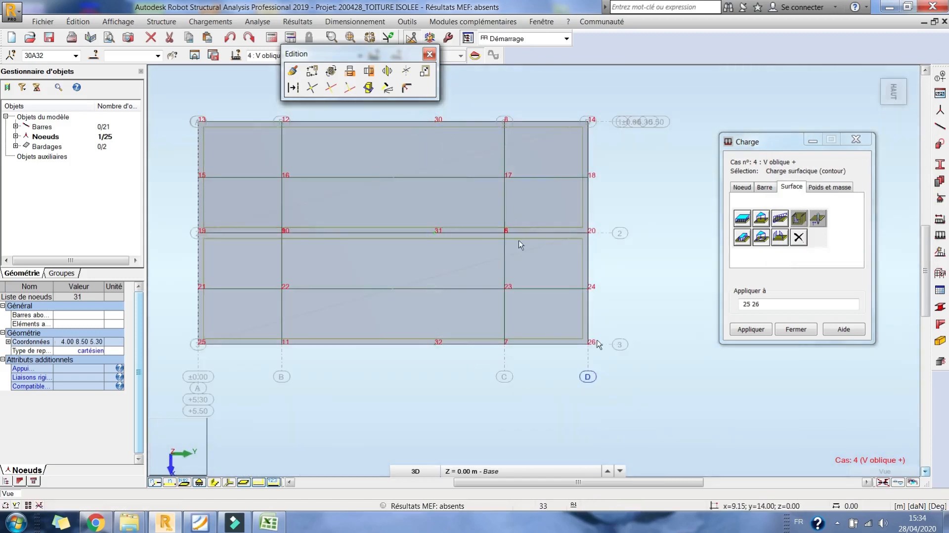
left_click_drag(405, 108, 640, 372)
left_click(666, 210)
right_click(664, 172)
left_click(643, 229)
left_click_drag(588, 303, 643, 266)
left_click(762, 238)
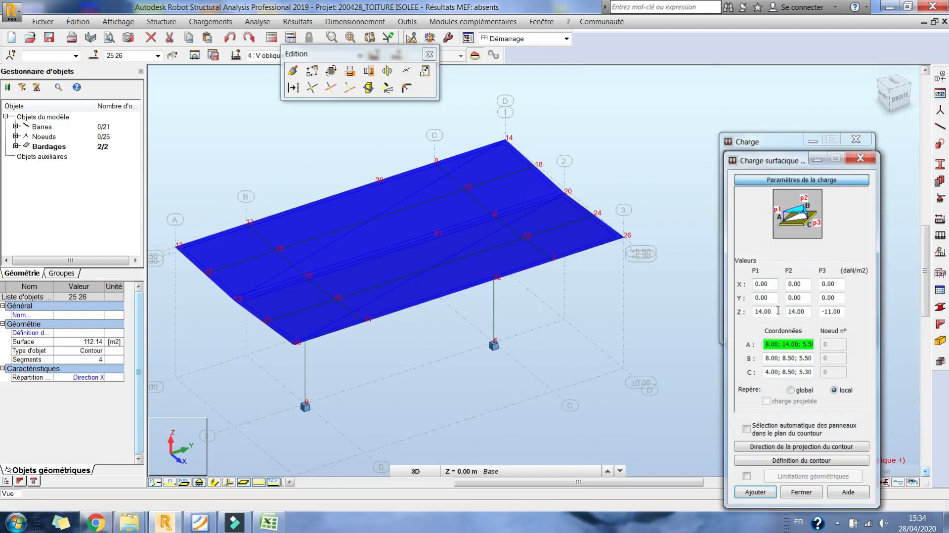
left_click(861, 158)
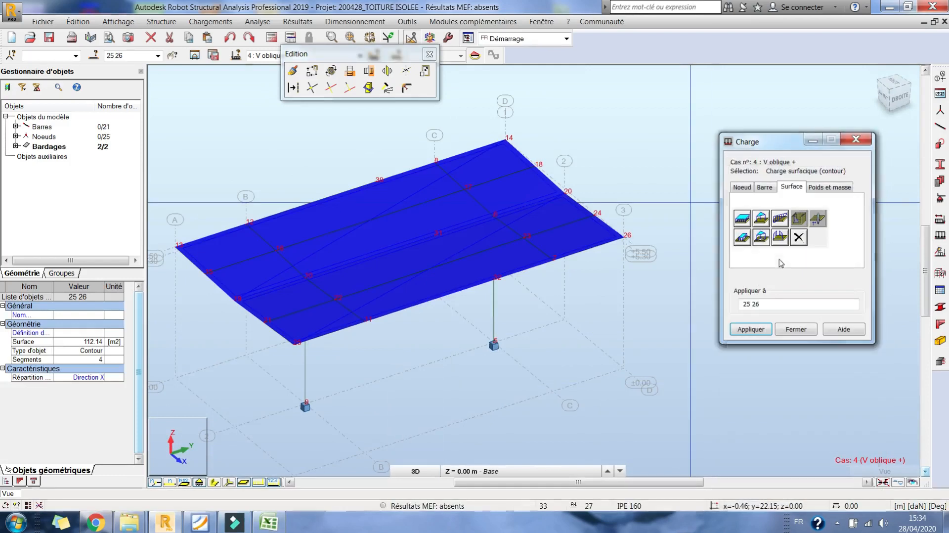
left_click(762, 237)
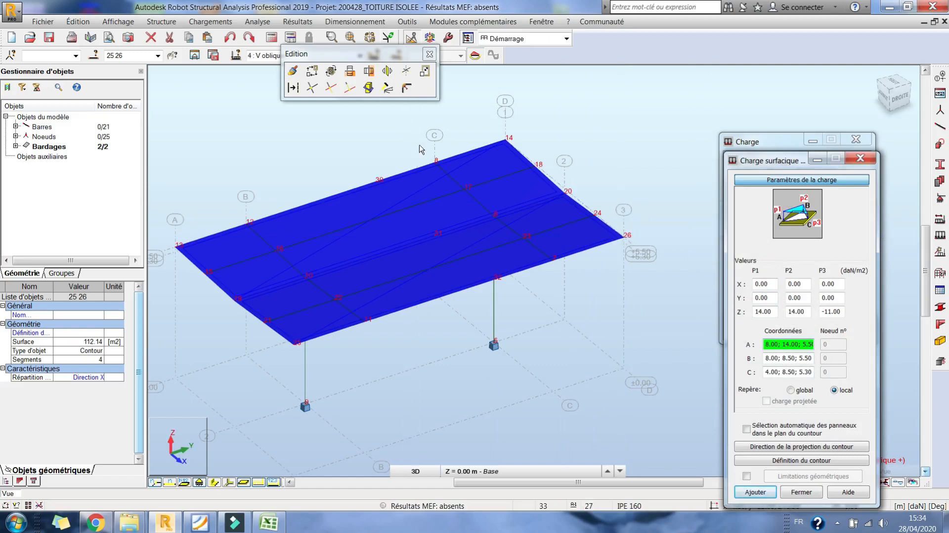
- Deselect the panels and set load points A, B and C at nodes 14, 30 and 31
scroll(472, 149, "up", 3)
right_click(534, 121)
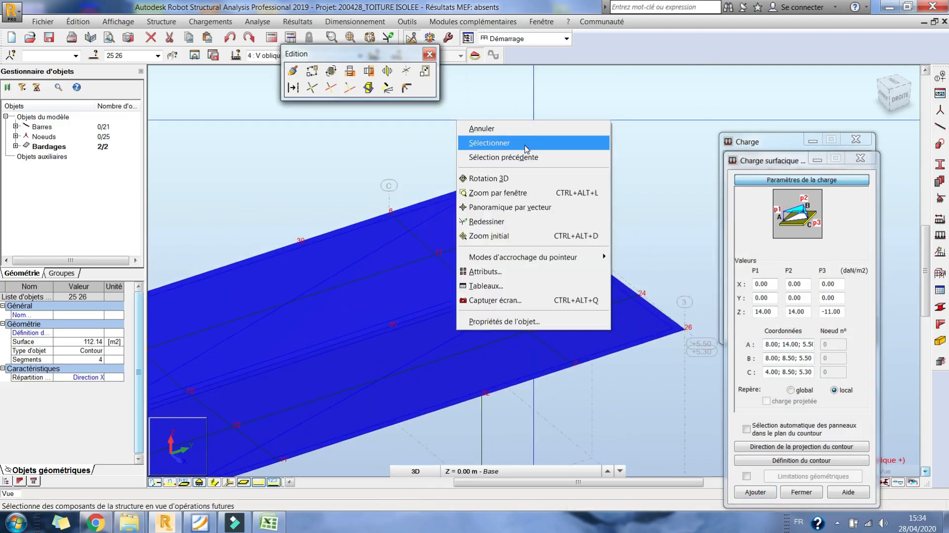
left_click(527, 143)
left_click(534, 140)
left_click(778, 358)
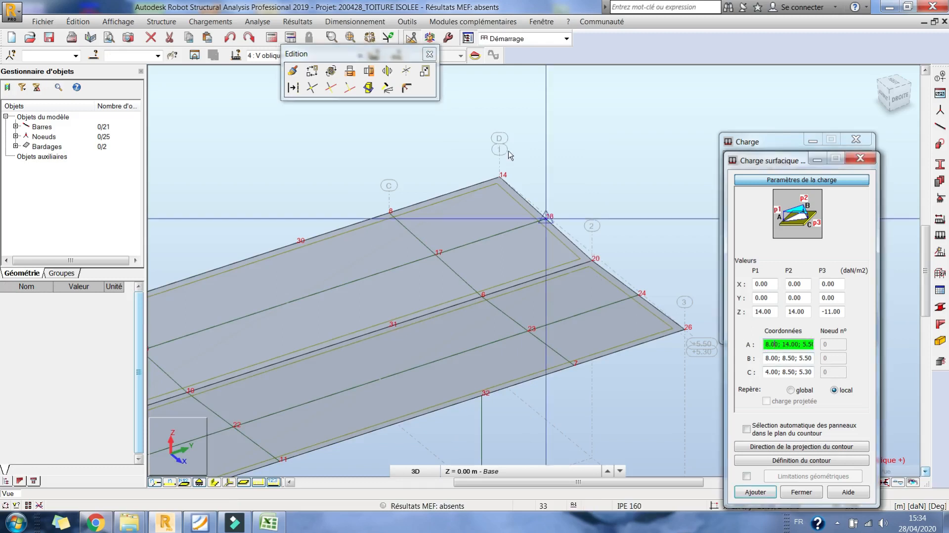
left_click(296, 243)
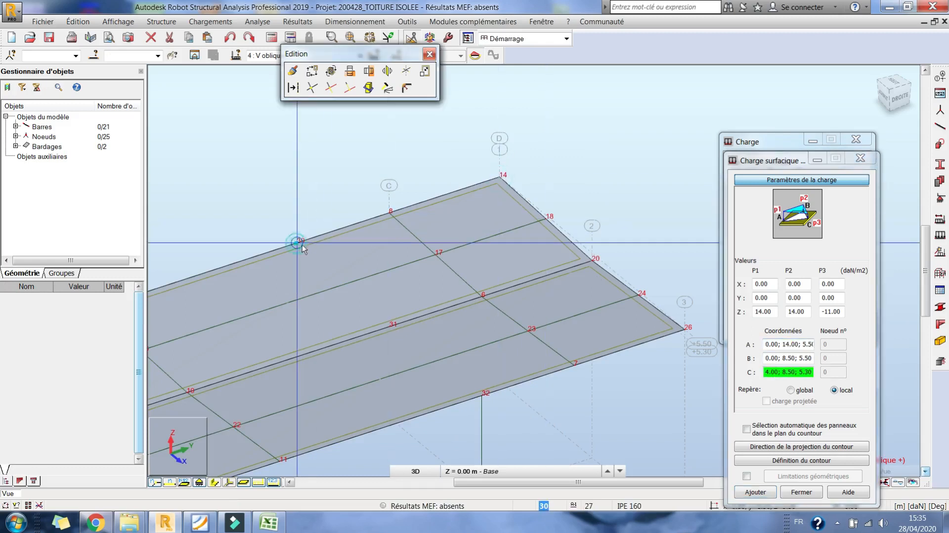
left_click(390, 328)
- Set the Z pressures to 15 for P1, 15 for P2 and -11 daN/m2 for P3, consulting the oblique wind table in Excel
left_click(764, 312)
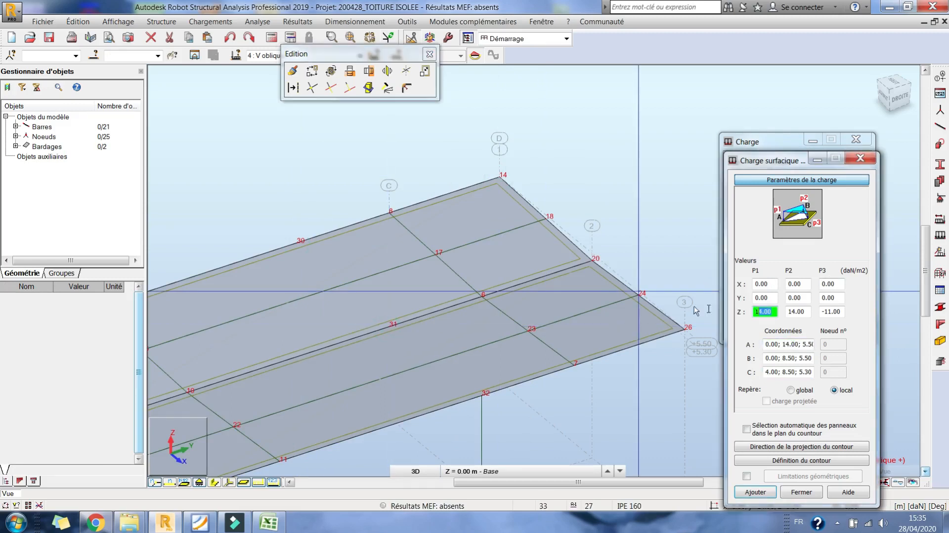
left_click(269, 524)
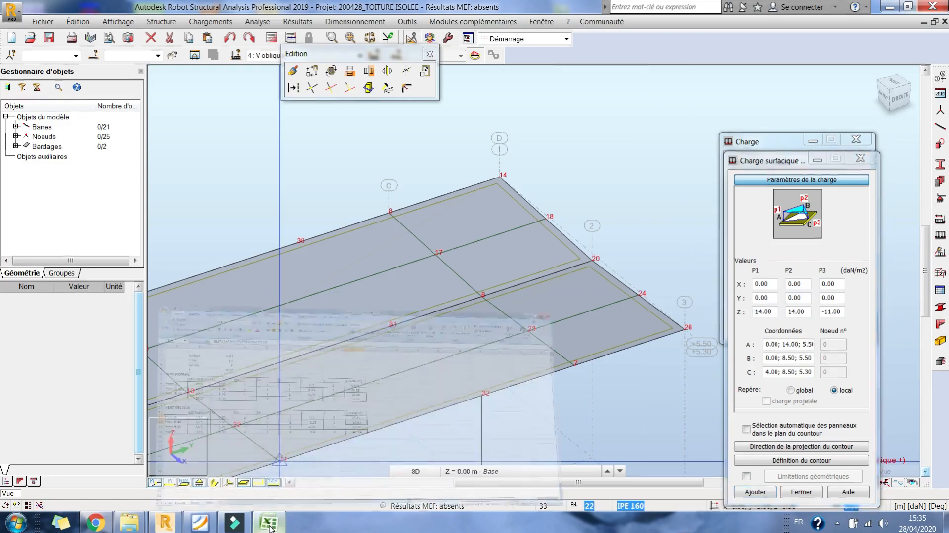
left_click(269, 525)
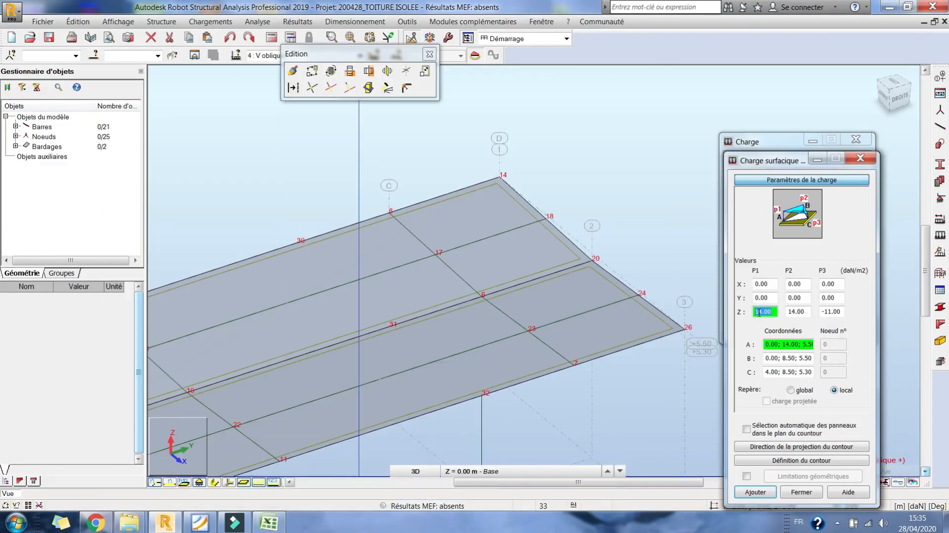
left_click(806, 311)
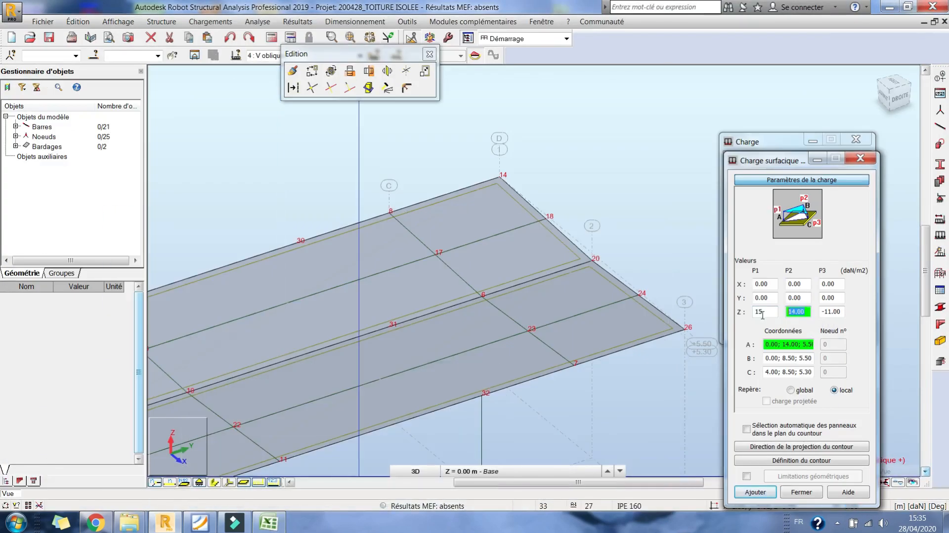
left_click(279, 525)
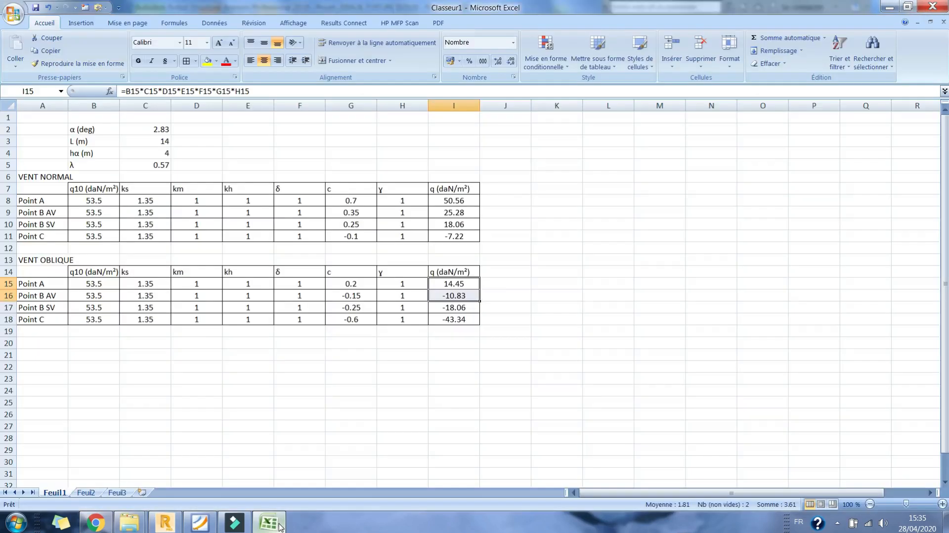
left_click(279, 525)
key("Tab")
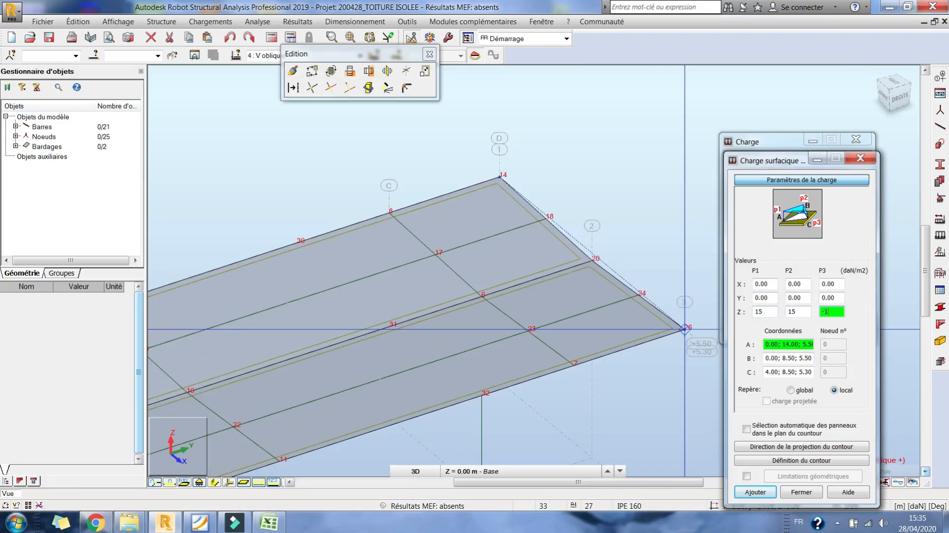
- Define the load contour through nodes 14, 30, 31 and 20 and apply the load to panel 25
left_click_drag(776, 162, 761, 41)
left_click(774, 339)
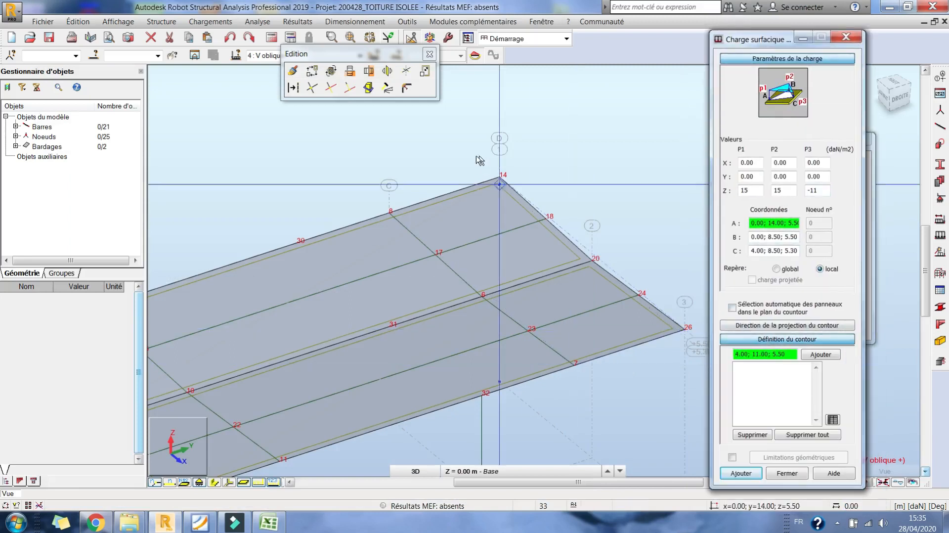
left_click(498, 177)
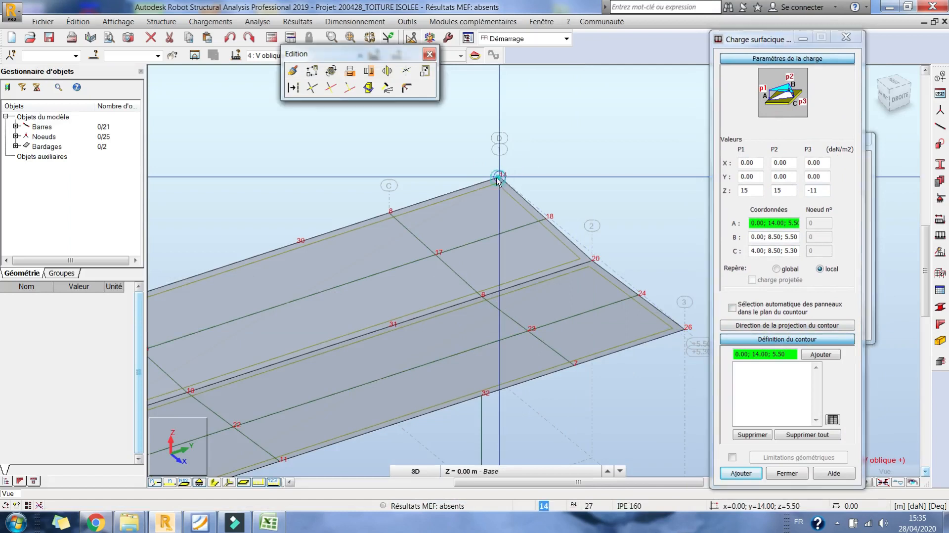
left_click(297, 244)
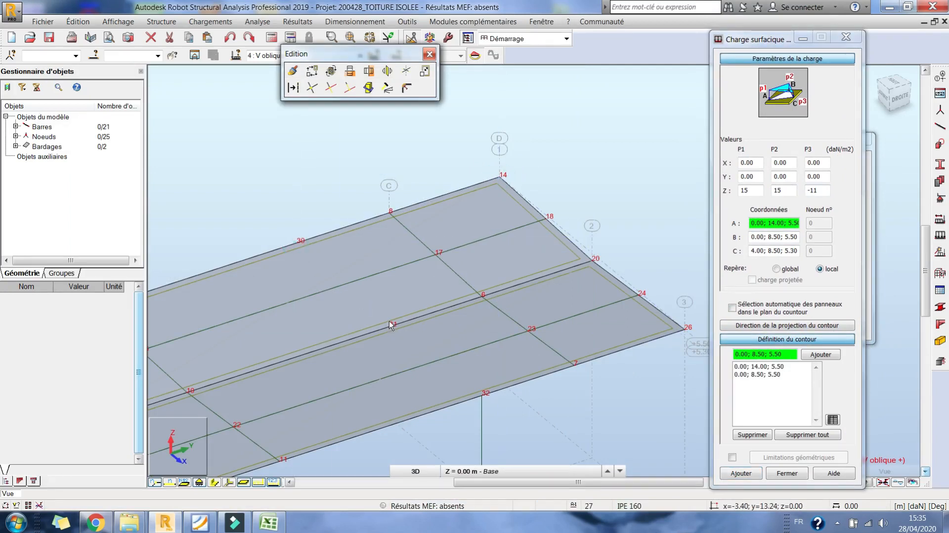
left_click(391, 326)
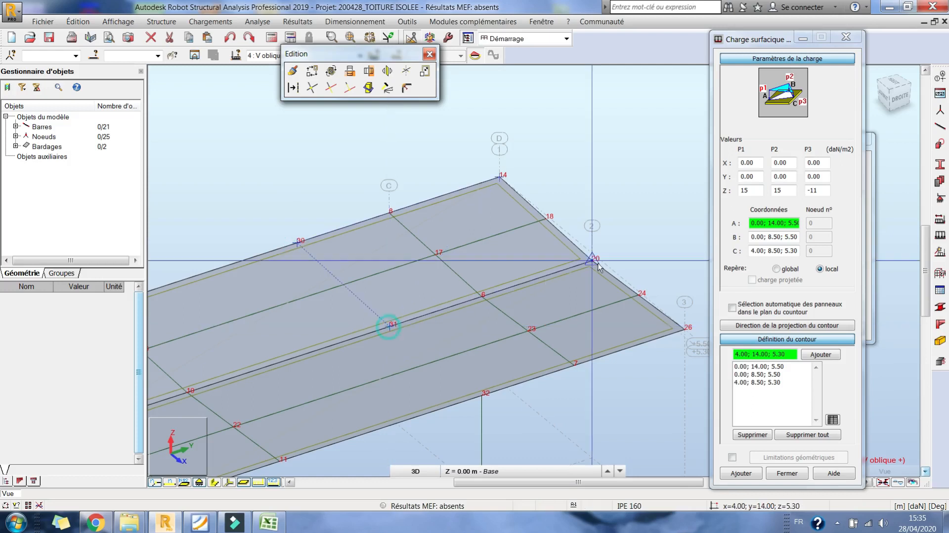
left_click(593, 259)
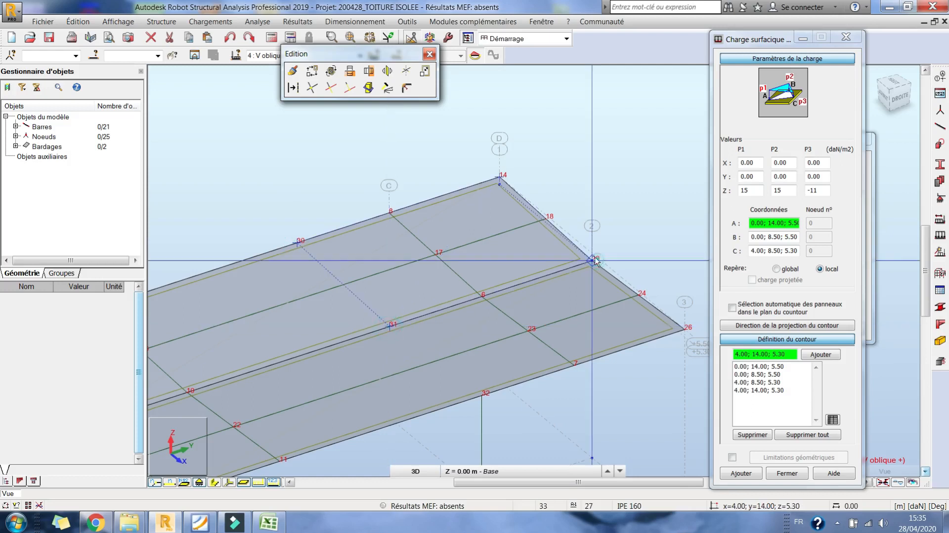
left_click(500, 177)
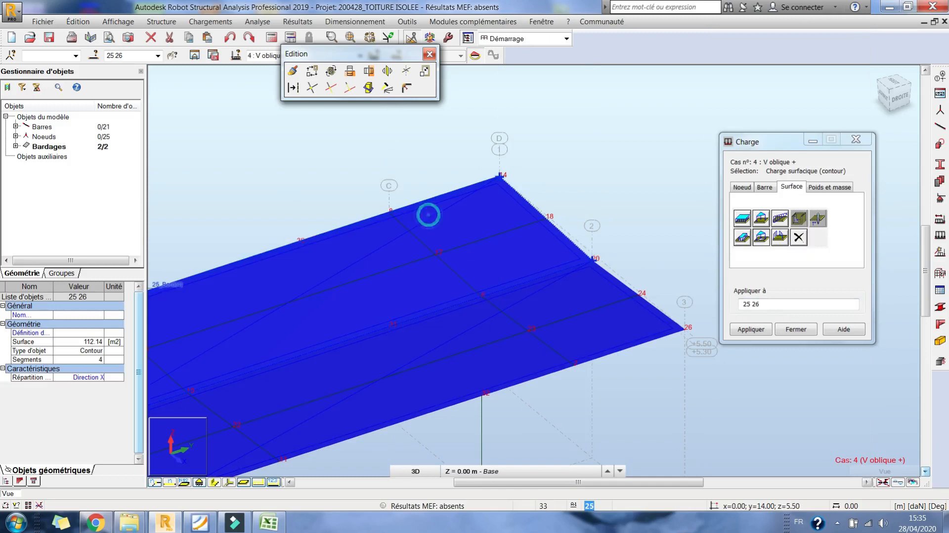
- Examine the shape and direction of the new three-point load on the roof from the rear elevation and in 3D
right_click(547, 167)
left_click(608, 220)
mouse_move(608, 227)
left_mouse_down()
mouse_move(588, 290)
mouse_move(528, 302)
mouse_move(697, 204)
mouse_move(594, 237)
left_mouse_up()
right_click(607, 205)
left_click(605, 214)
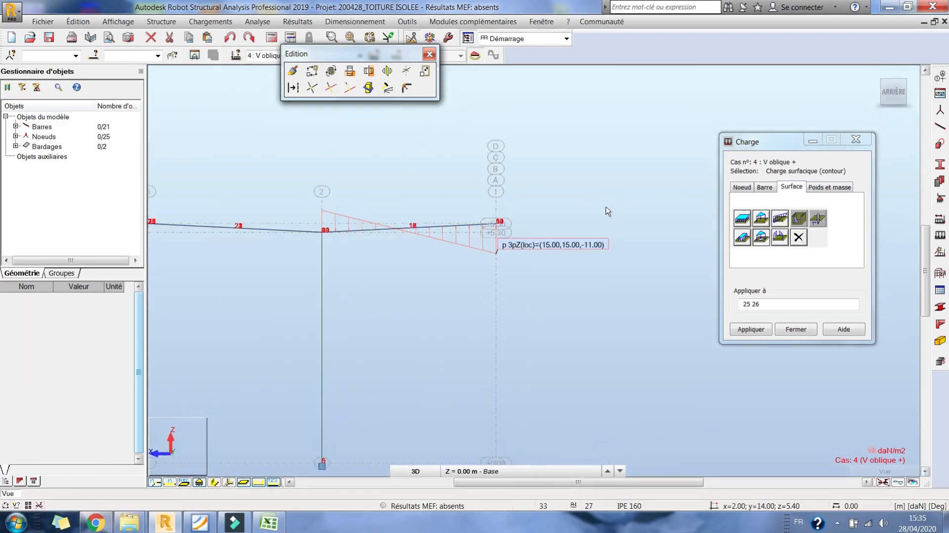
right_click(606, 208)
left_click(581, 265)
left_click_drag(581, 265, 504, 144)
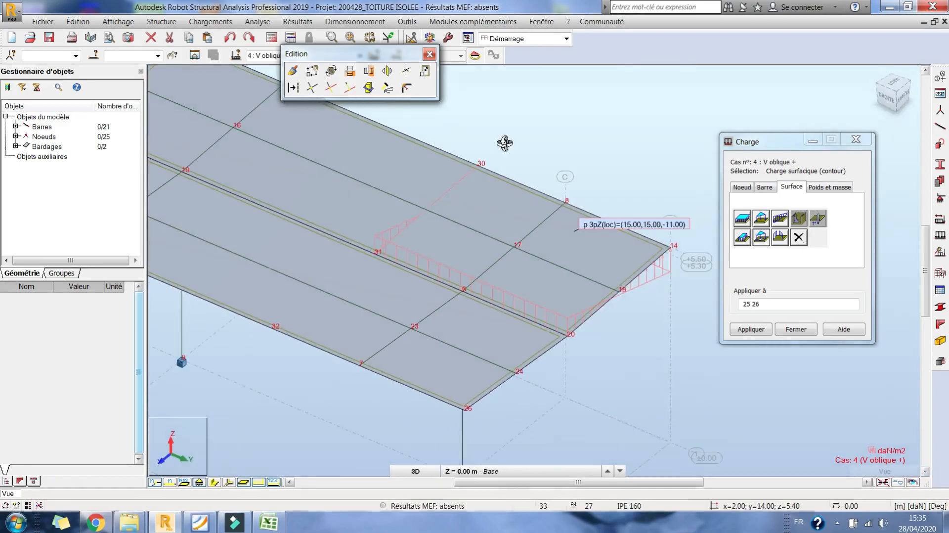
left_click_drag(498, 364, 505, 363)
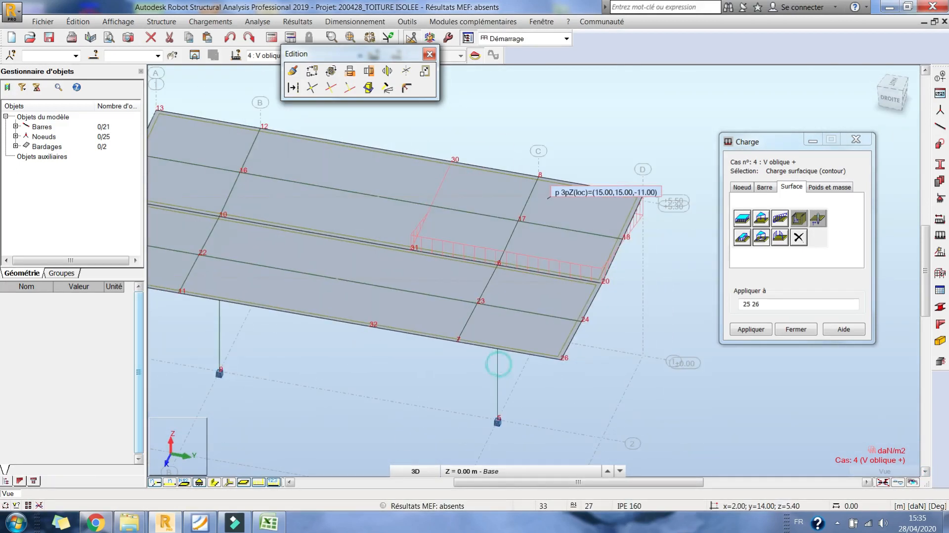
- Start another three-point contour surface load with points A, B and C at nodes 31, 20 and 26
left_click(270, 523)
left_click(271, 523)
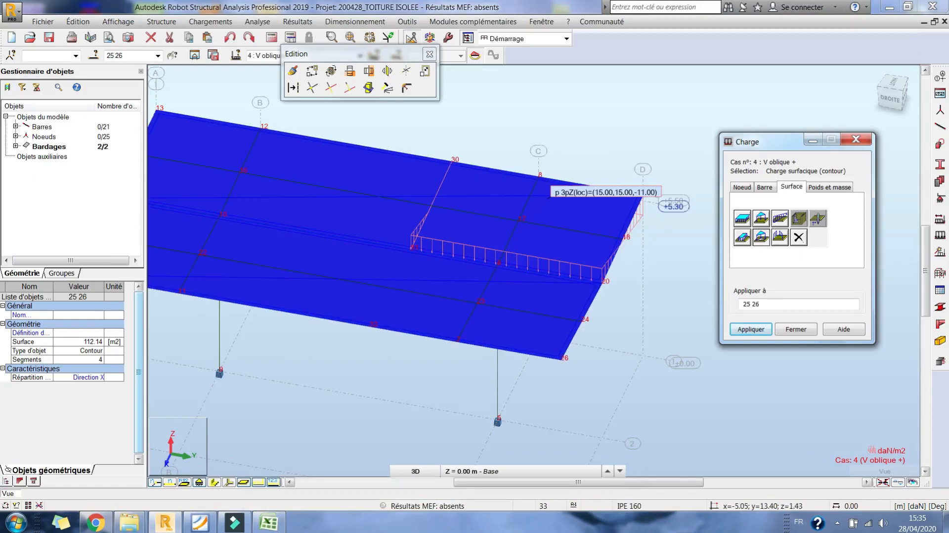
left_click(764, 237)
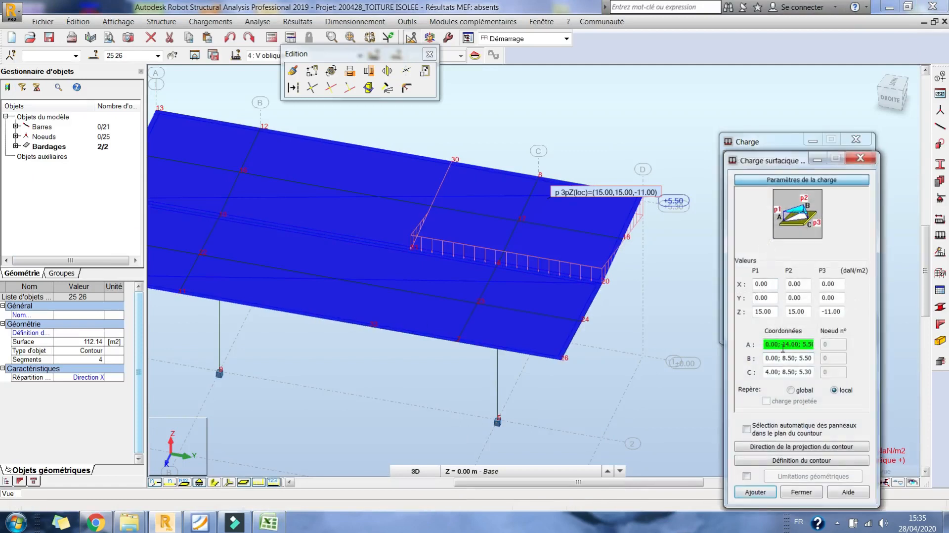
right_click(518, 116)
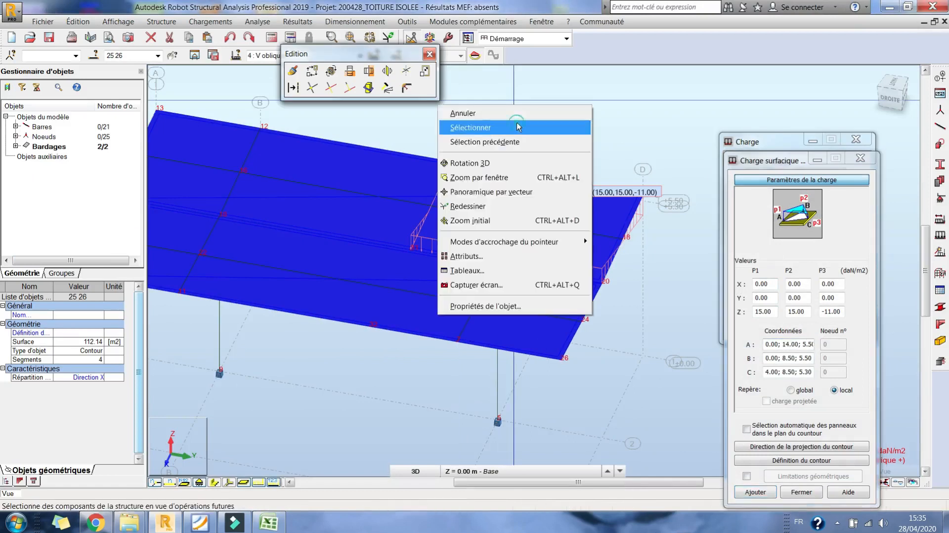
left_click(514, 128)
left_click(786, 344)
middle_click_drag(450, 254, 389, 265)
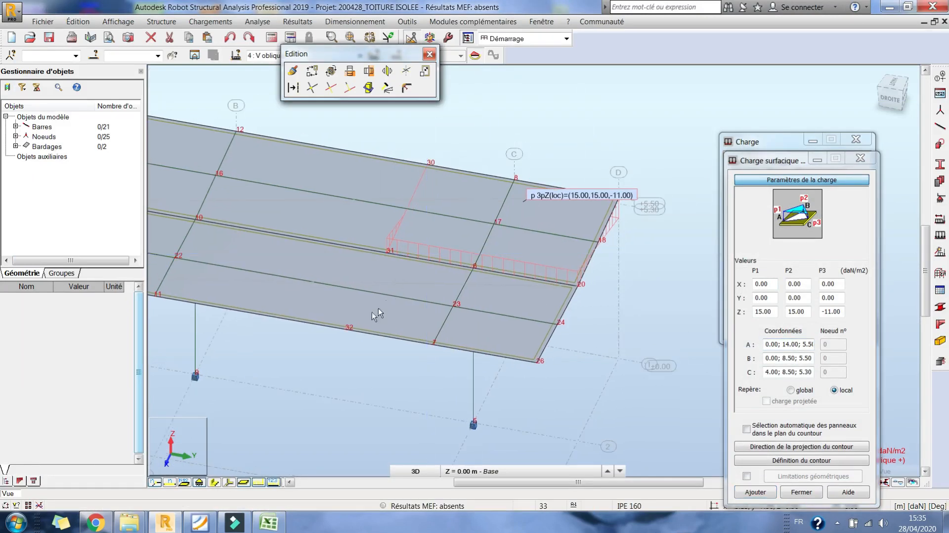
left_click(386, 252)
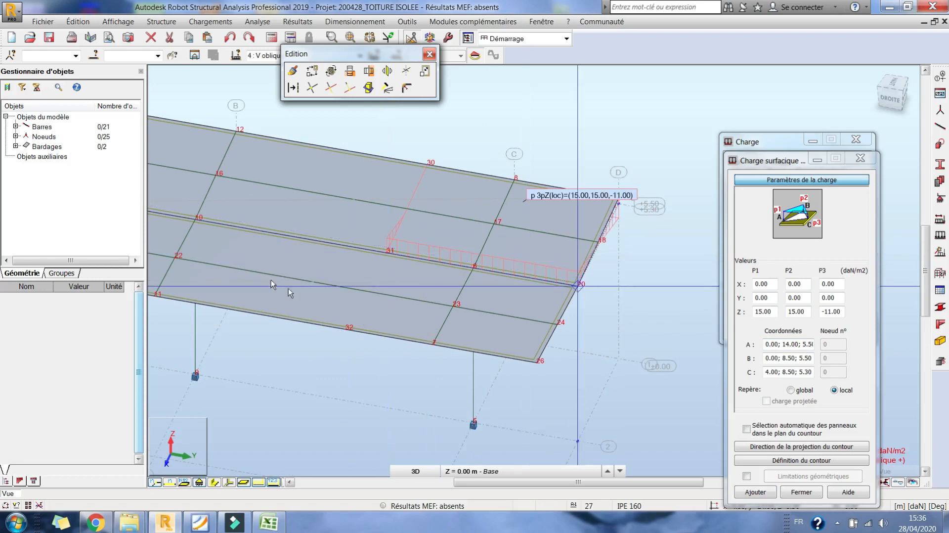
left_click(386, 253)
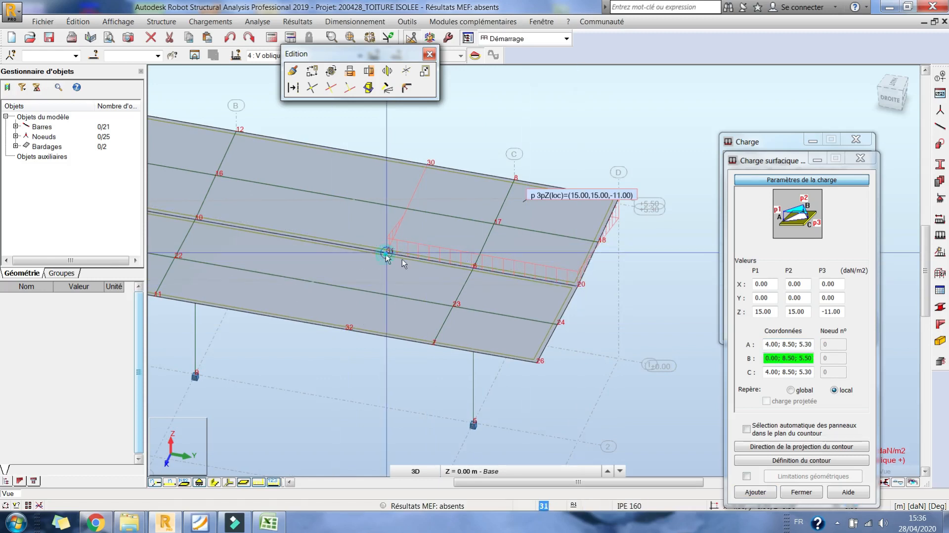
left_click(577, 286)
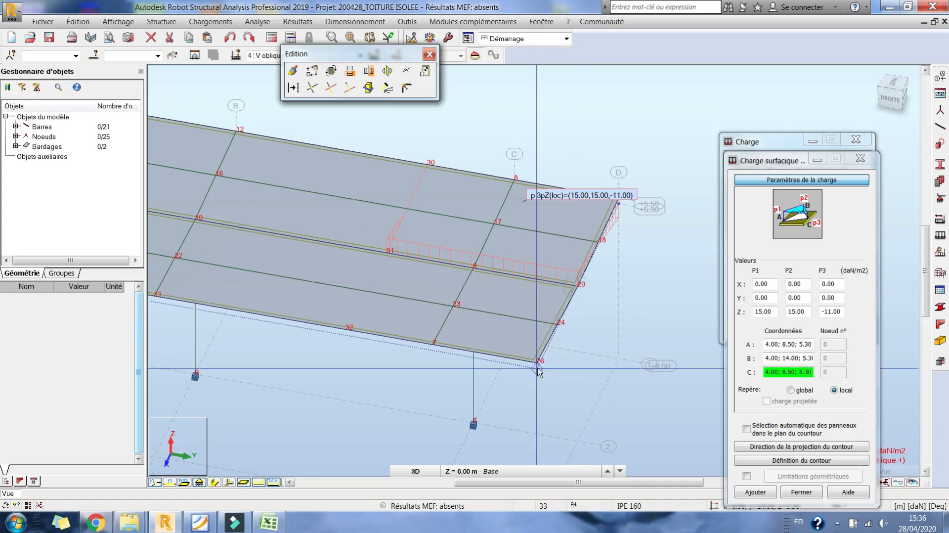
left_click(537, 362)
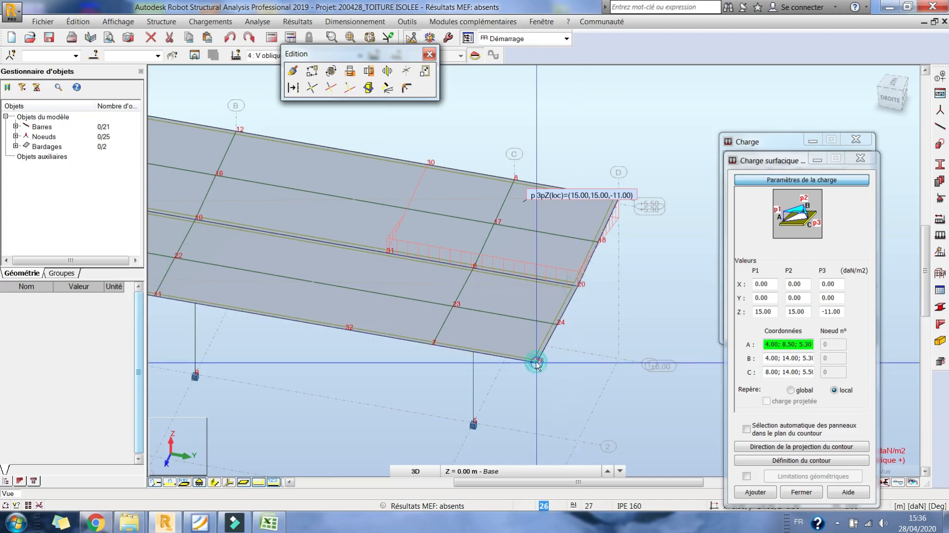
- Set the Z pressures to -19 for P1, -19 for P2 and -44 daN/m2 for P3, consulting the oblique wind table in Excel
left_click(269, 523)
left_click(447, 310)
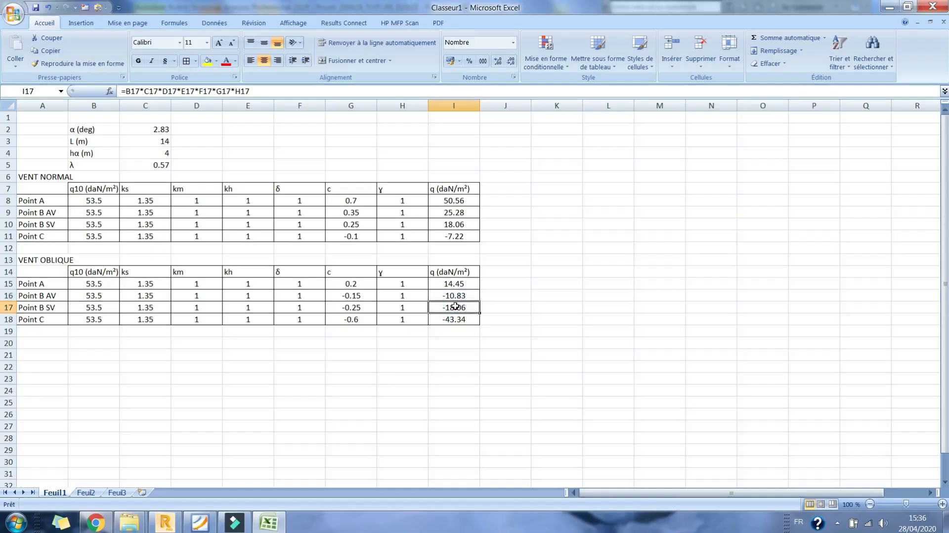
left_click(277, 523)
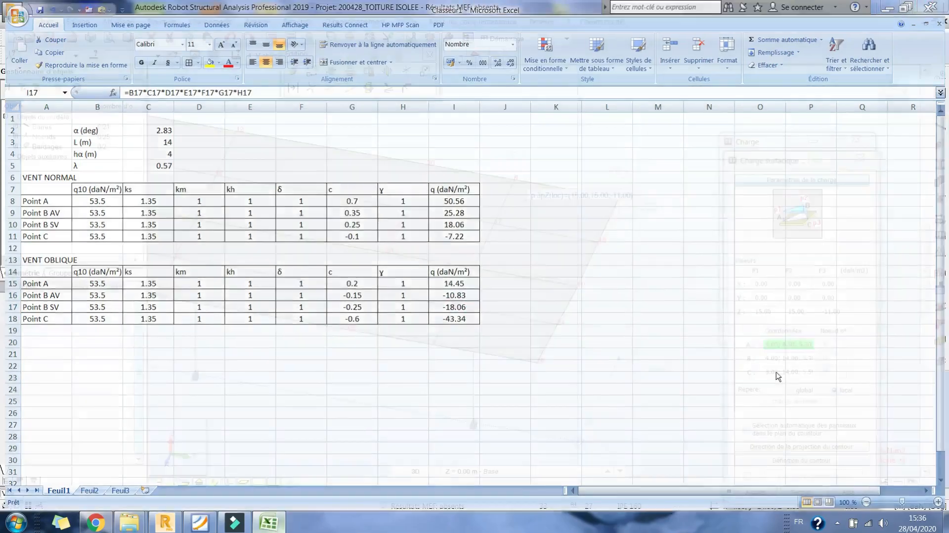
left_click_drag(774, 313, 735, 316)
type("-19")
key("Tab")
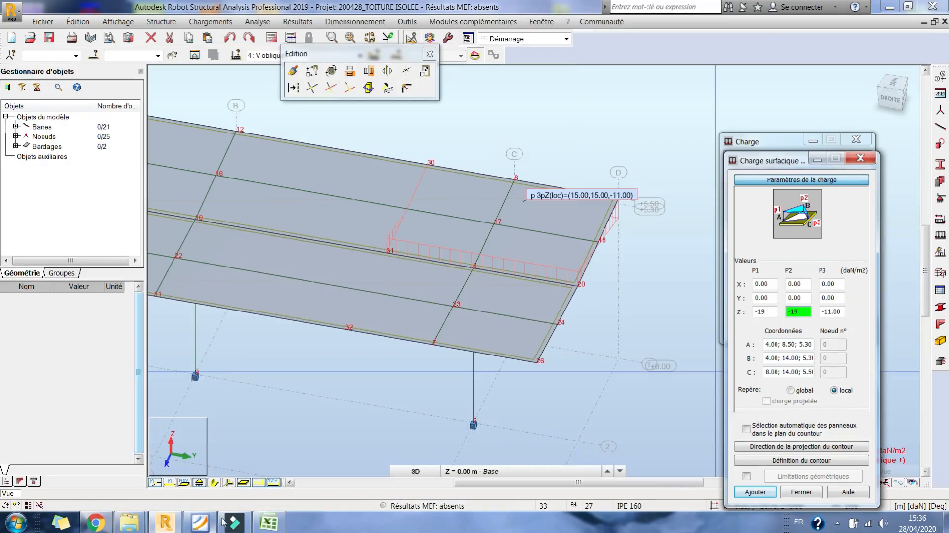
left_click(273, 526)
left_click(275, 527)
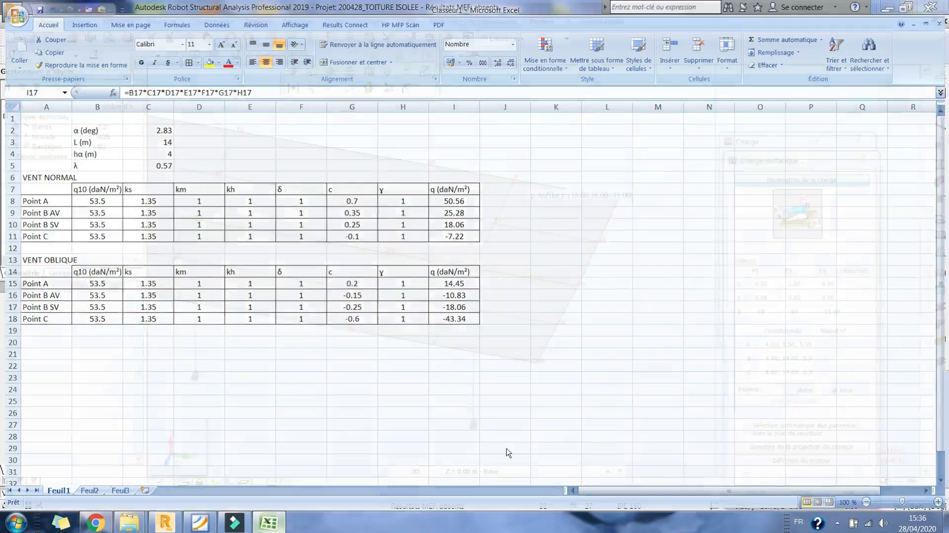
type("-19")
key("Tab")
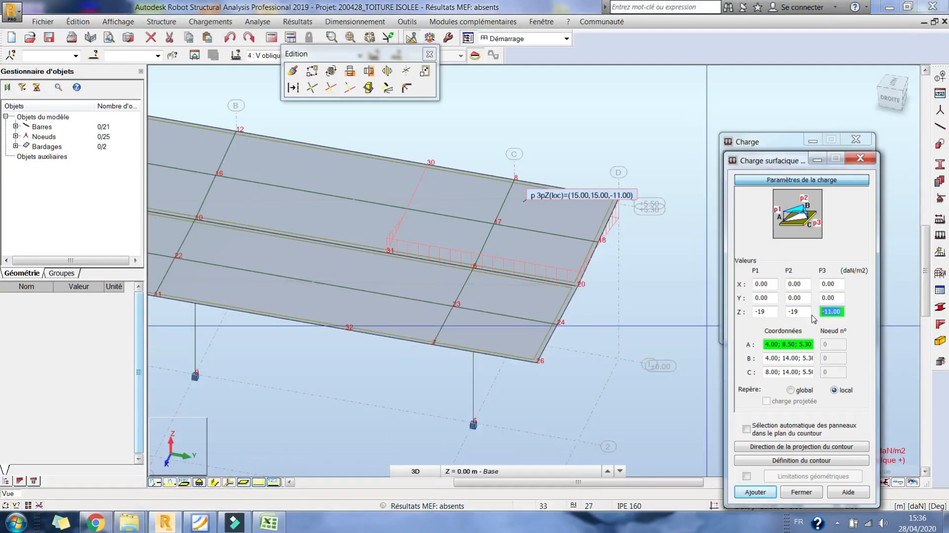
type("-44")
- Define the load contour through nodes 31, 32, 26 and 20 and apply the load to panels 25 and 26
left_click(760, 493)
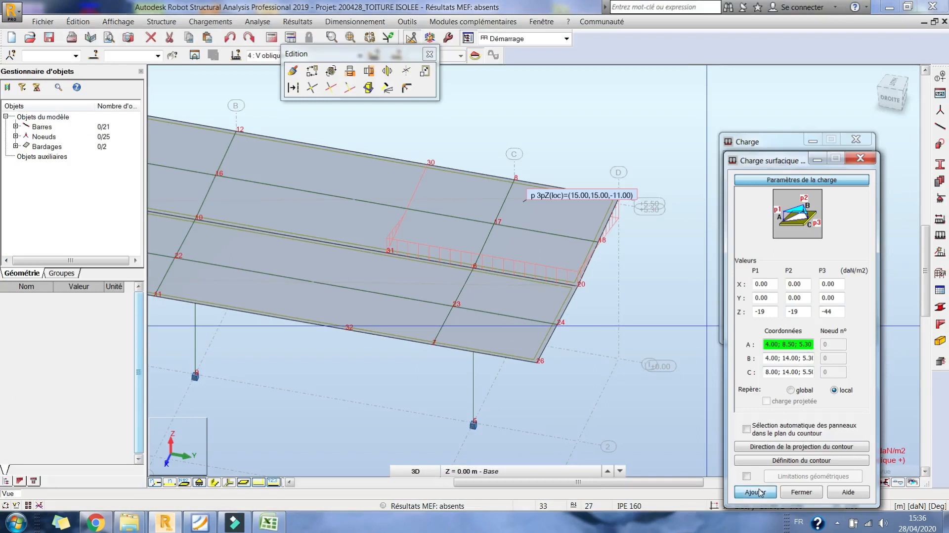
left_click(808, 461)
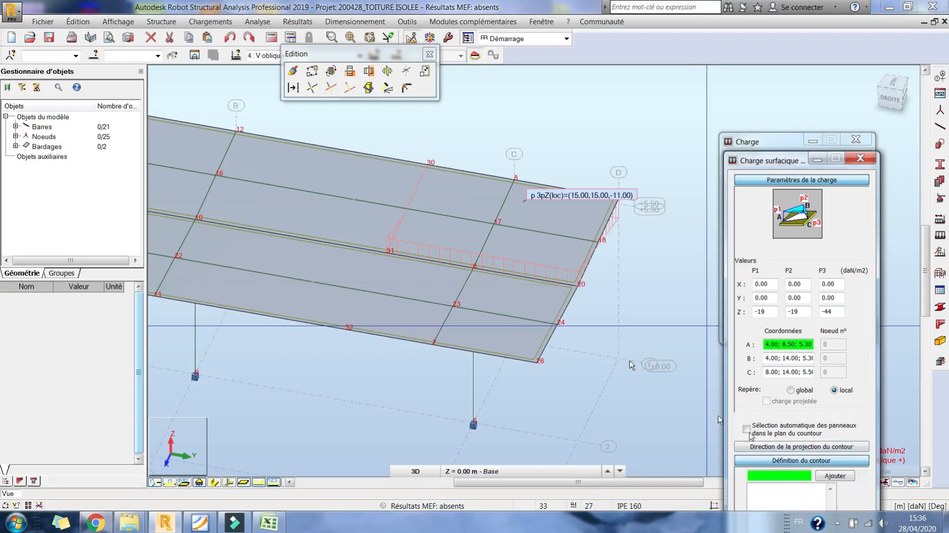
left_click(385, 252)
left_click(349, 327)
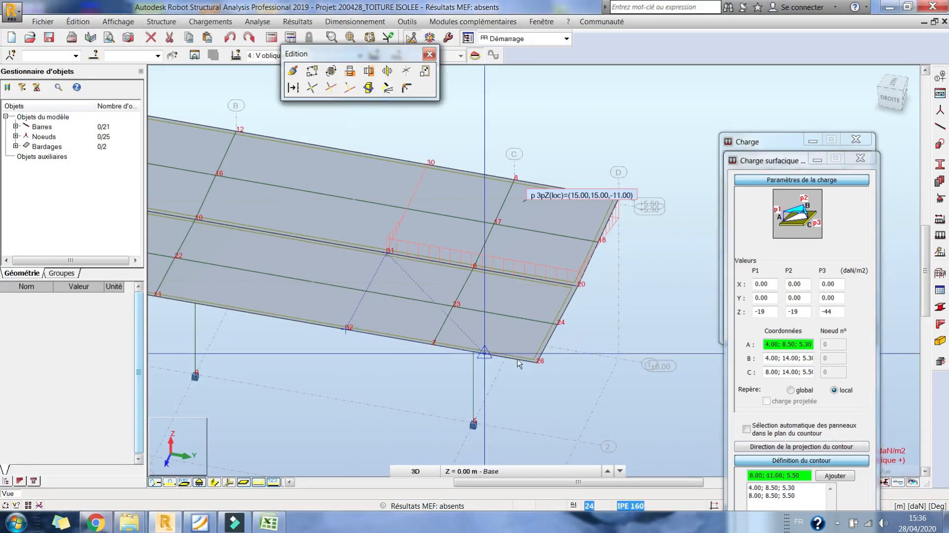
left_click(538, 361)
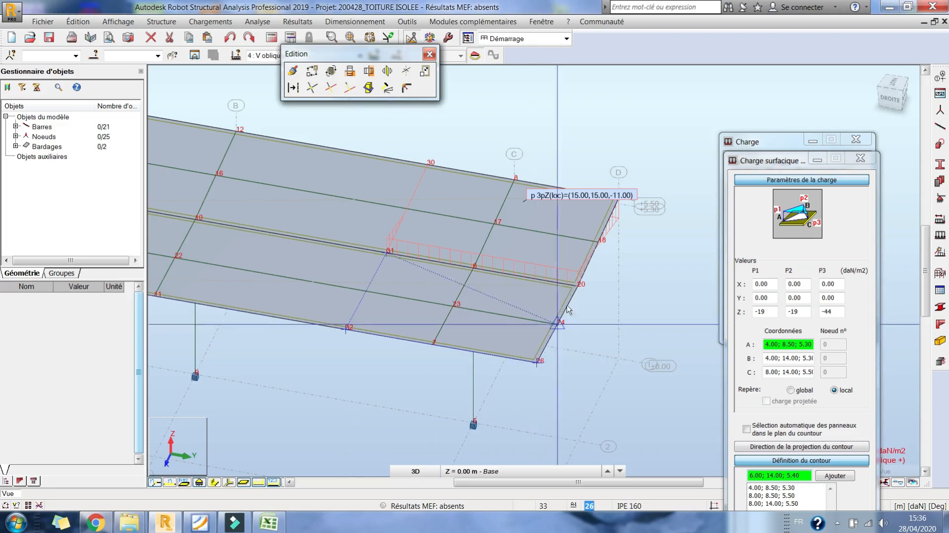
left_click(578, 287)
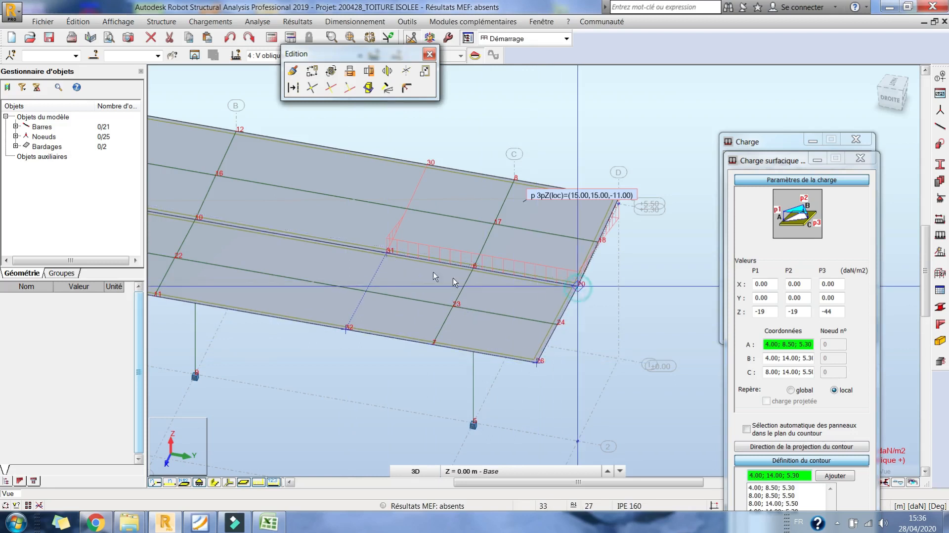
left_click(385, 251)
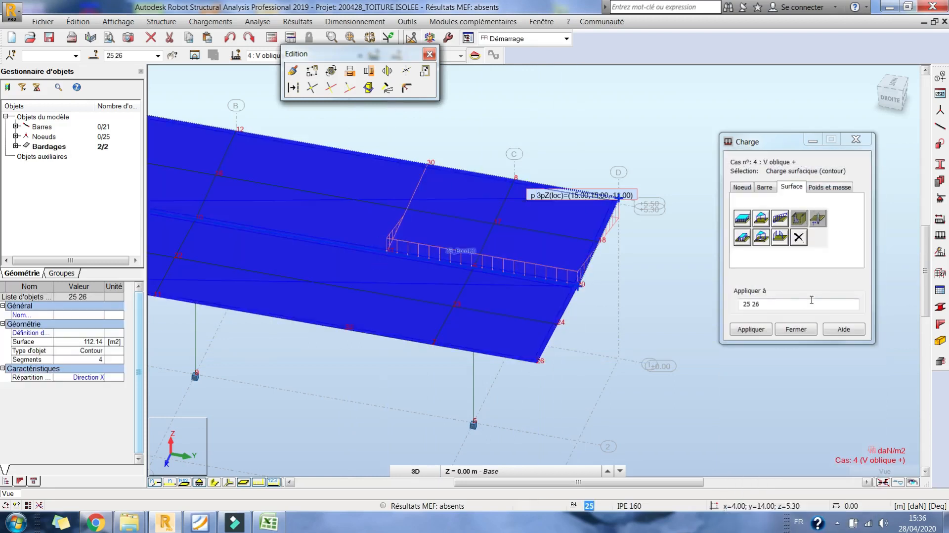
- Examine both three-point loads on the roof from the rear and front elevations
scroll(583, 285, "down", 2)
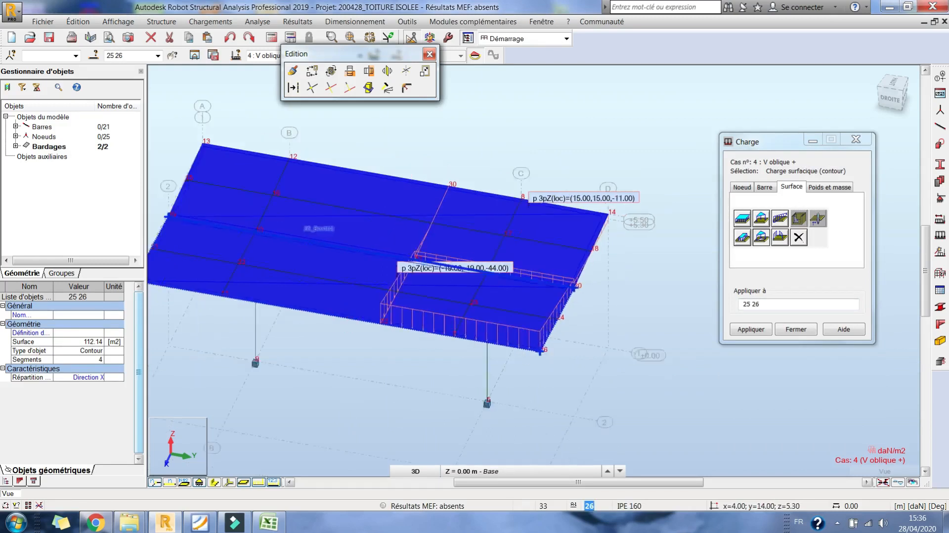
left_click_drag(901, 96, 906, 99)
left_click(909, 104)
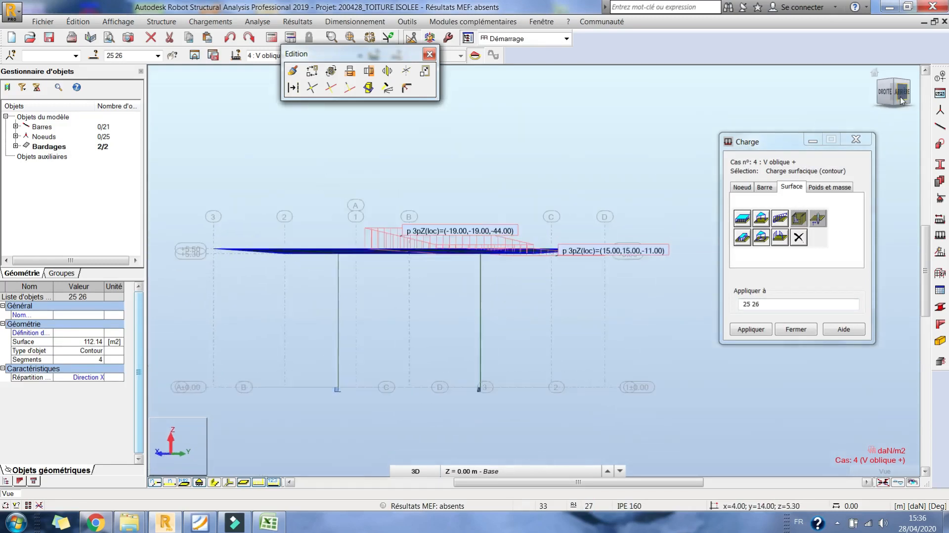
right_click(561, 177)
left_click(532, 211)
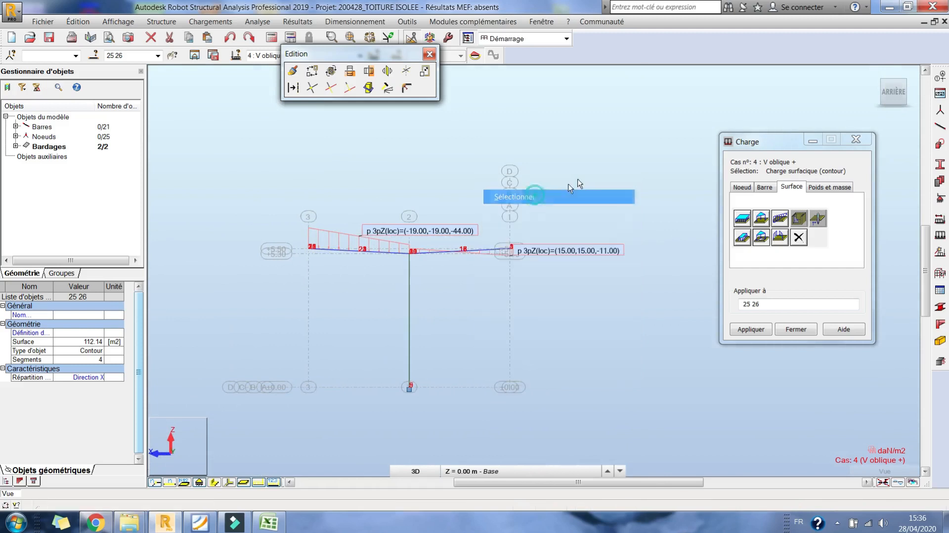
left_click(913, 96)
left_click(913, 95)
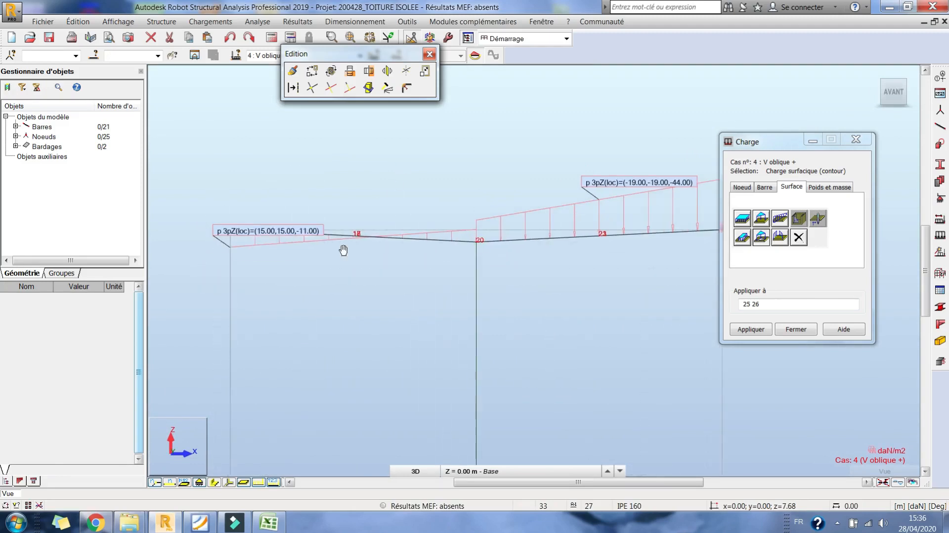
- Compare the load diagrams where the two slopes meet with the oblique wind coefficients of points A and B in Excel
left_click(267, 523)
left_click(268, 523)
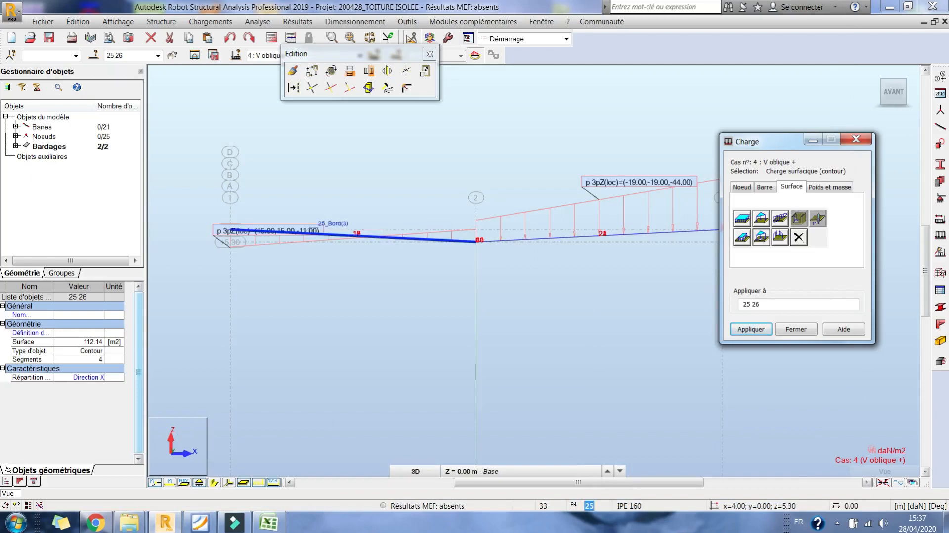
scroll(420, 239, "up", 3)
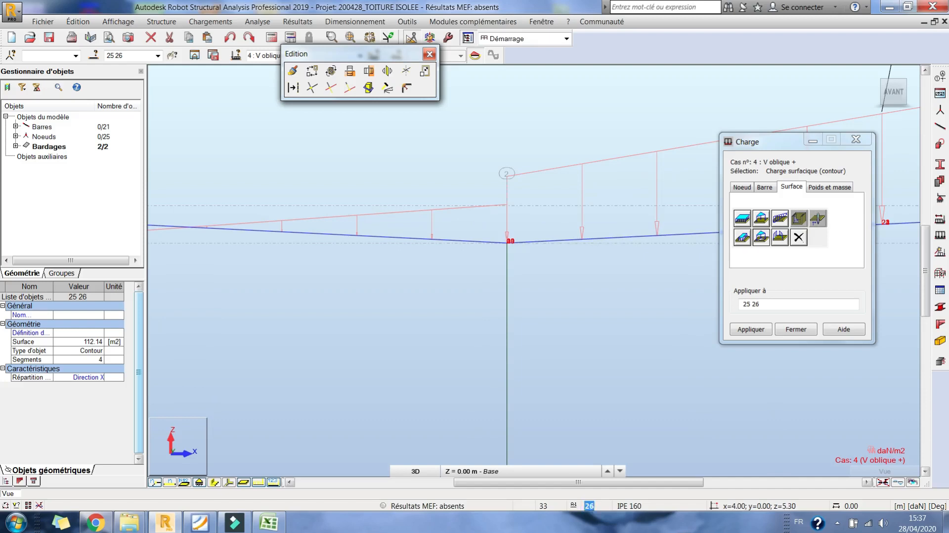
left_click(274, 527)
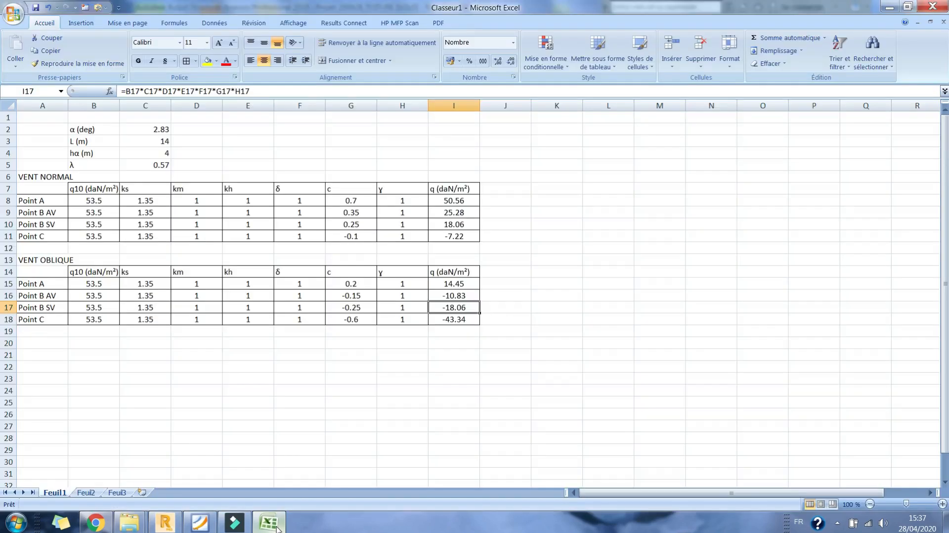
left_click(360, 283)
left_click(368, 296)
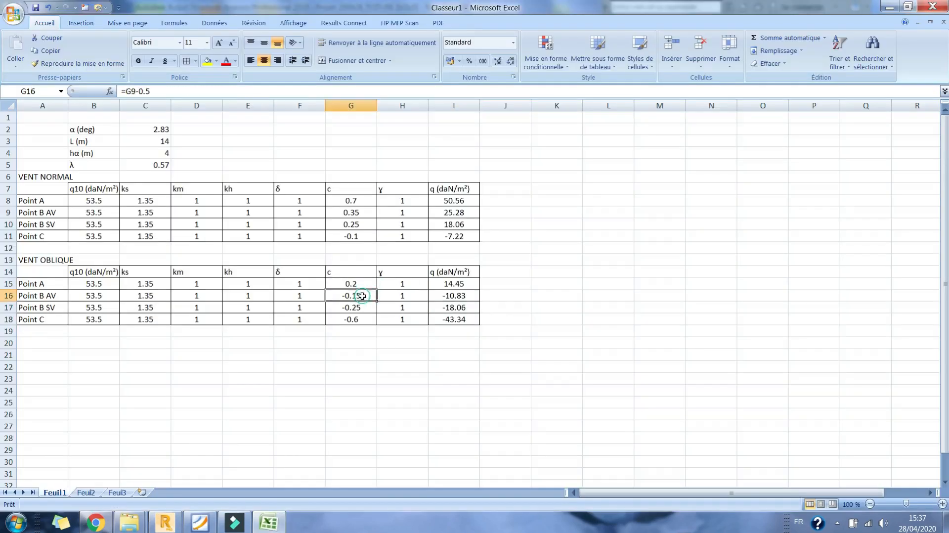
left_click(271, 530)
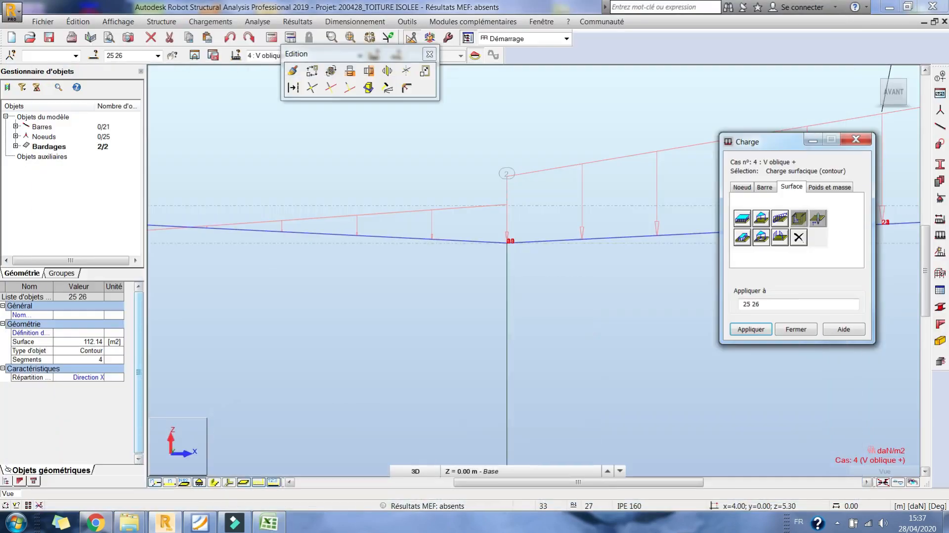
left_click(270, 524)
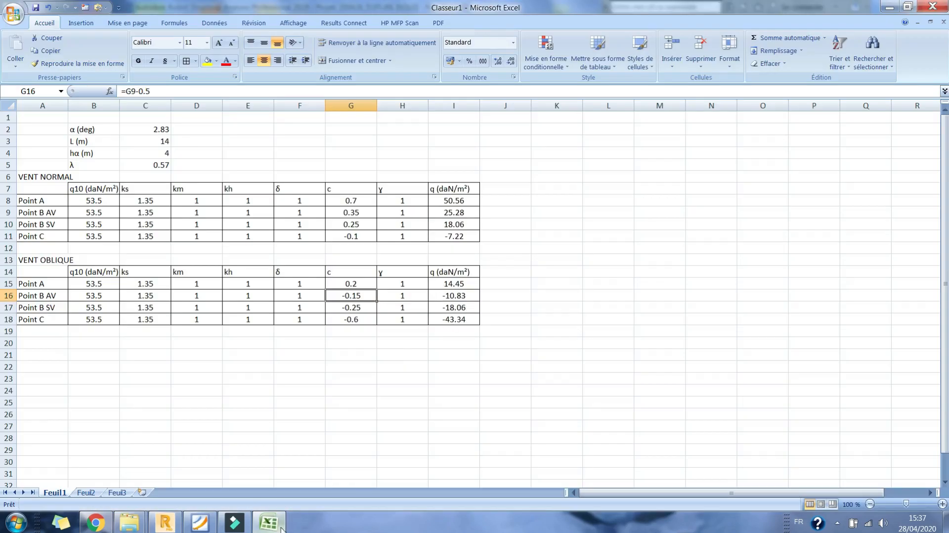
left_click(270, 523)
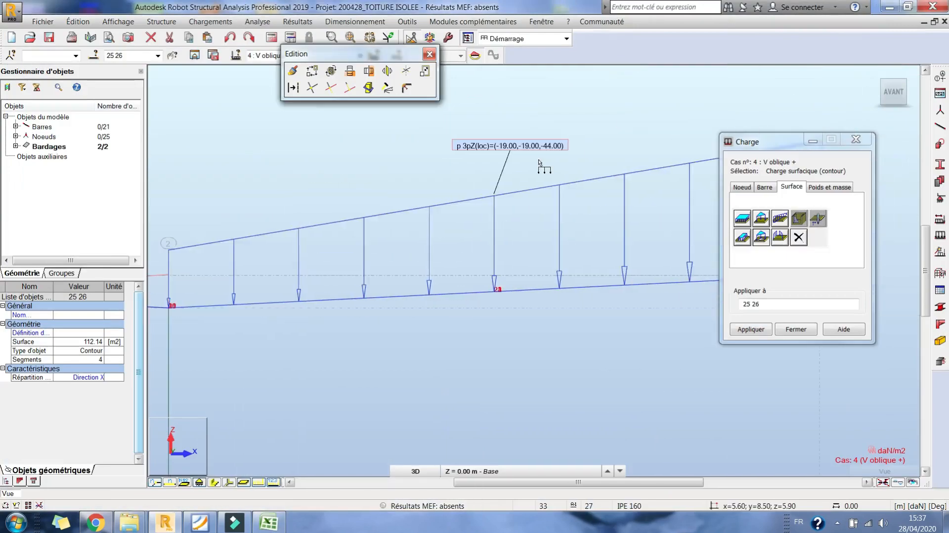
- Check each slope's load diagram in front elevation against the oblique wind pressures of points A, B and C in Excel
key("alt+Tab")
left_click(447, 319)
left_click(449, 306)
left_click(263, 528)
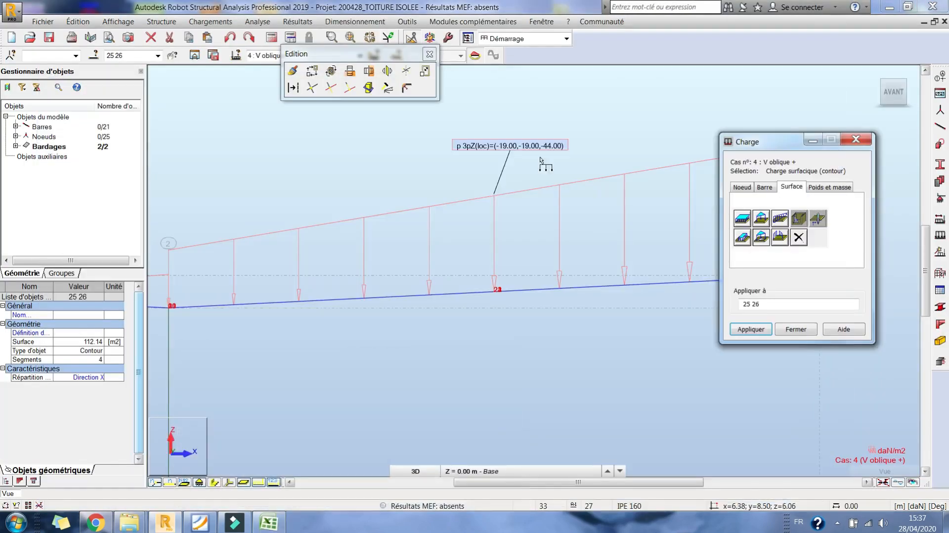
middle_click_drag(297, 228, 776, 279)
middle_click_drag(580, 275, 878, 133)
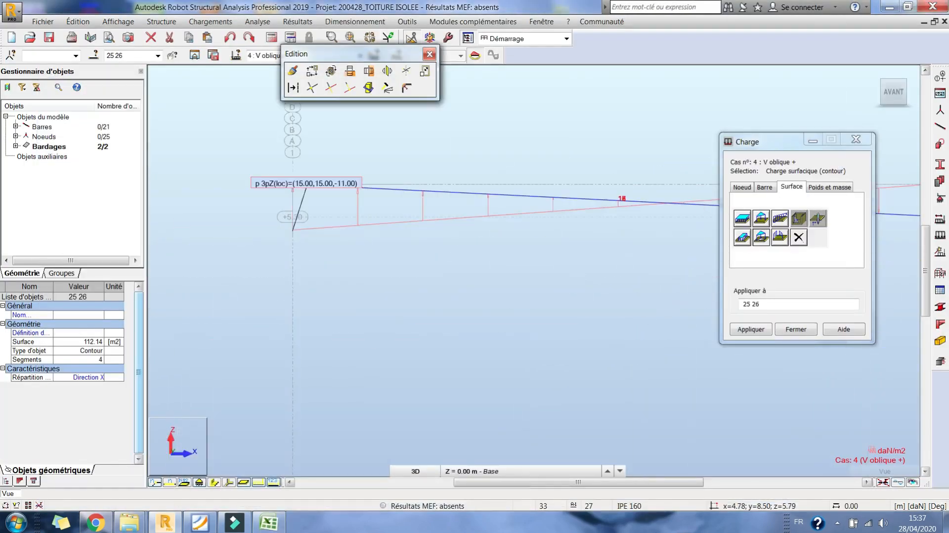
left_click(269, 523)
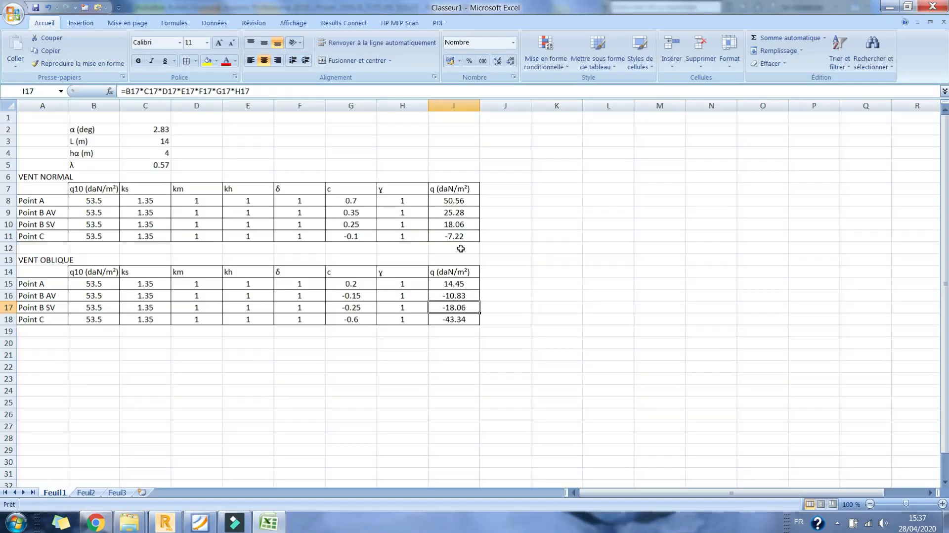
left_click(260, 528)
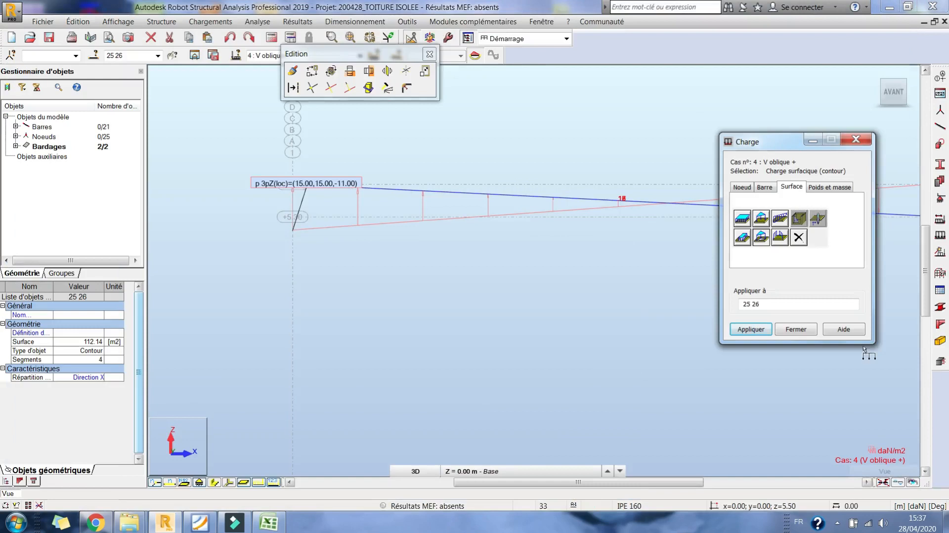
- Close the load definition dialog and the Edition toolbar, and save the project
left_click(796, 330)
left_click(430, 54)
right_click(471, 117)
left_click(508, 176)
left_click_drag(510, 186, 495, 163)
left_click(49, 37)
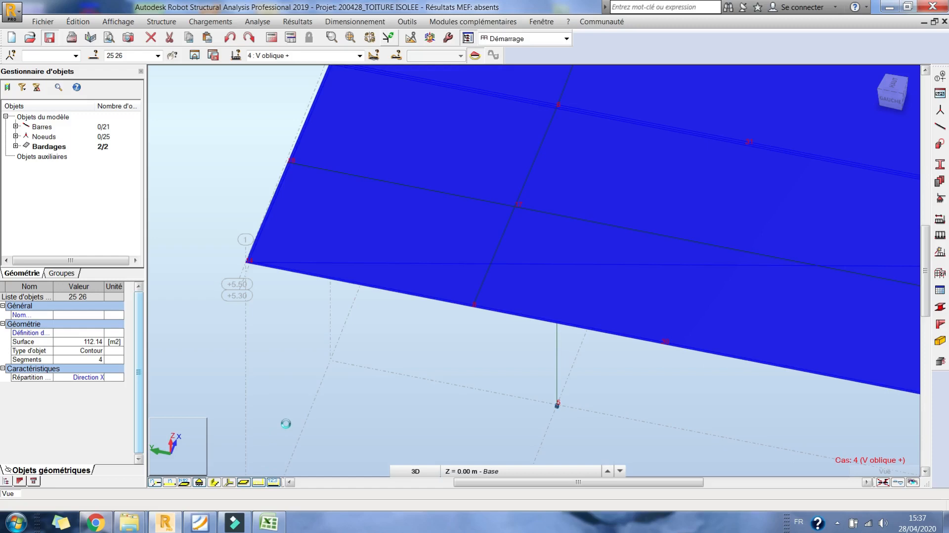
- Display load case 3 Vx+ on the roof in front elevation with its load symbols and values
middle_click_drag(597, 267, 231, 312)
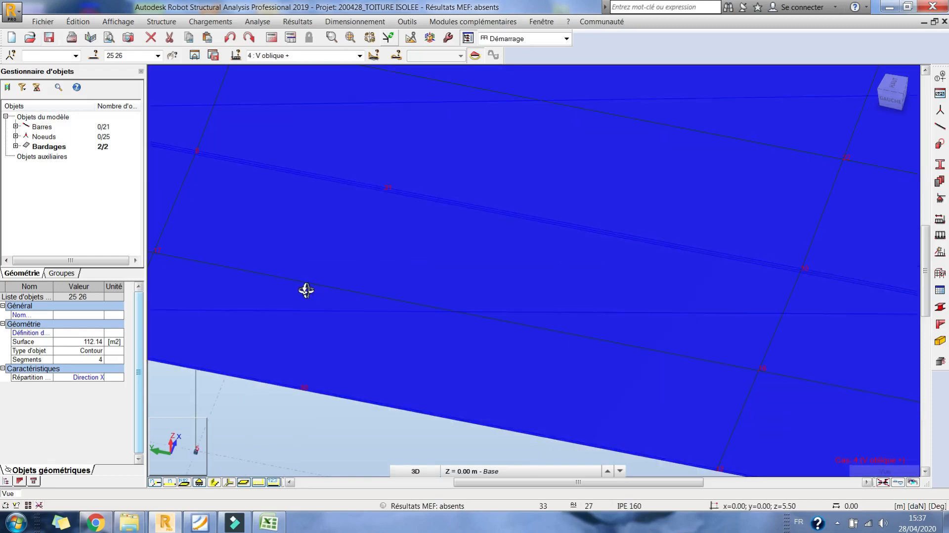
scroll(346, 291, "down", 1)
scroll(347, 291, "down", 3)
right_click(506, 98)
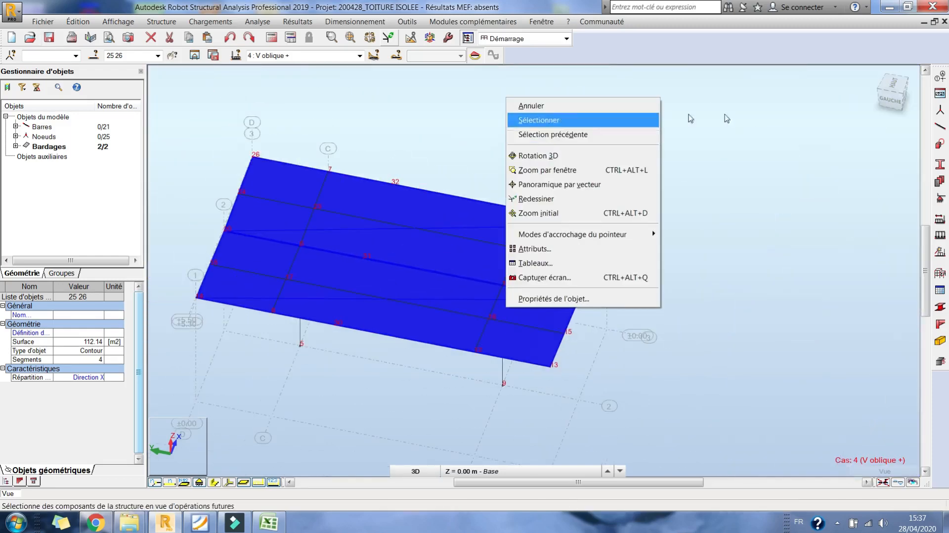
left_click(359, 55)
left_click(360, 55)
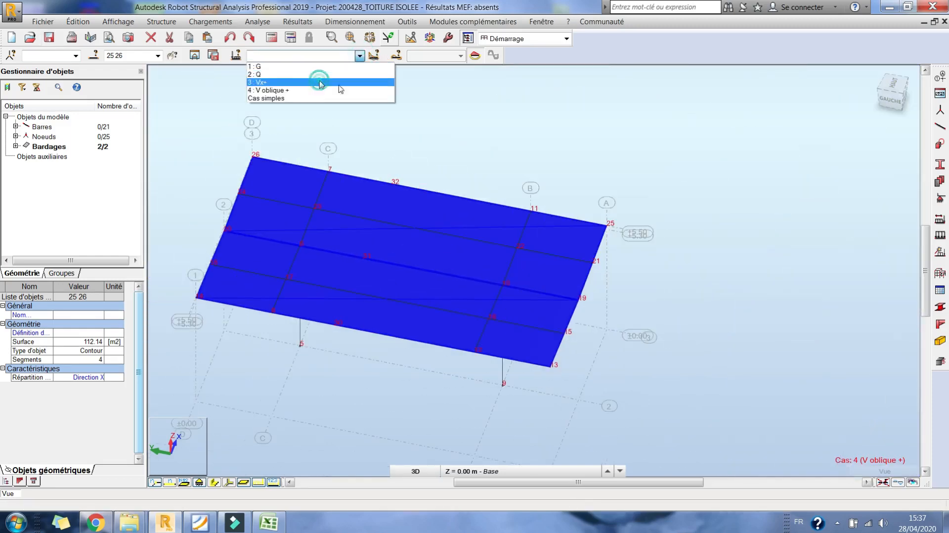
left_click(317, 79)
left_click(906, 101)
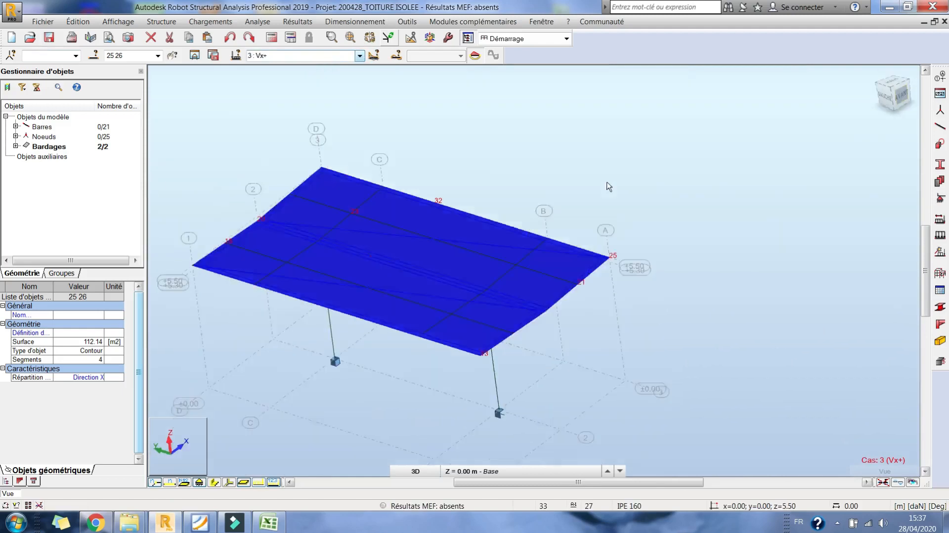
left_click(265, 485)
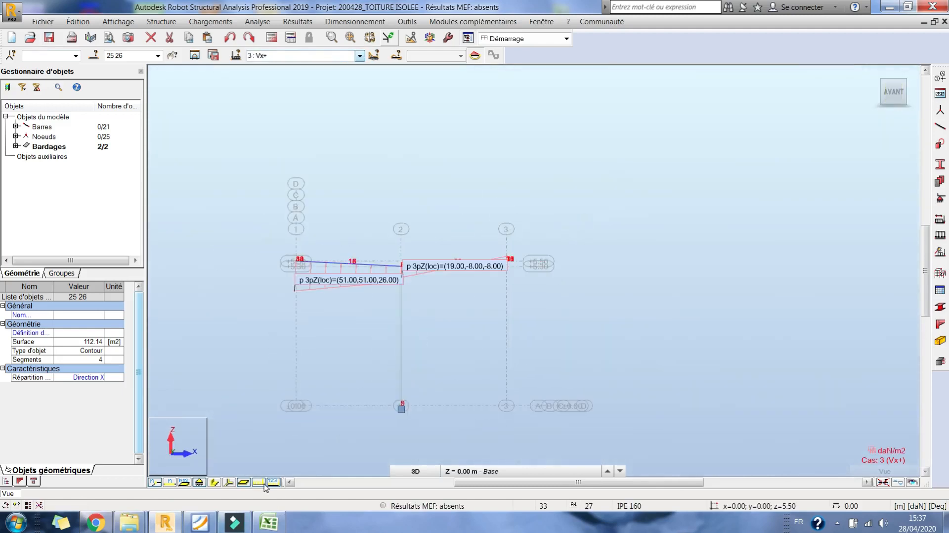
- Consult Figure 33 on isolated symmetric double-pitch roofs in the NV65 PDF in Foxit Reader, and return to the model
left_click(199, 522)
scroll(312, 301, "up", 10)
scroll(328, 323, "down", 6)
scroll(328, 323, "down", 15)
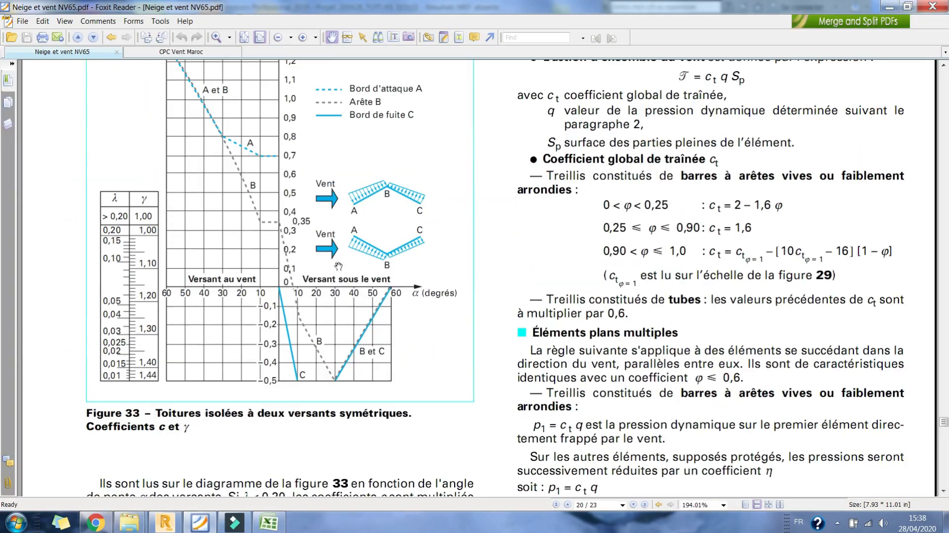
left_click(203, 525)
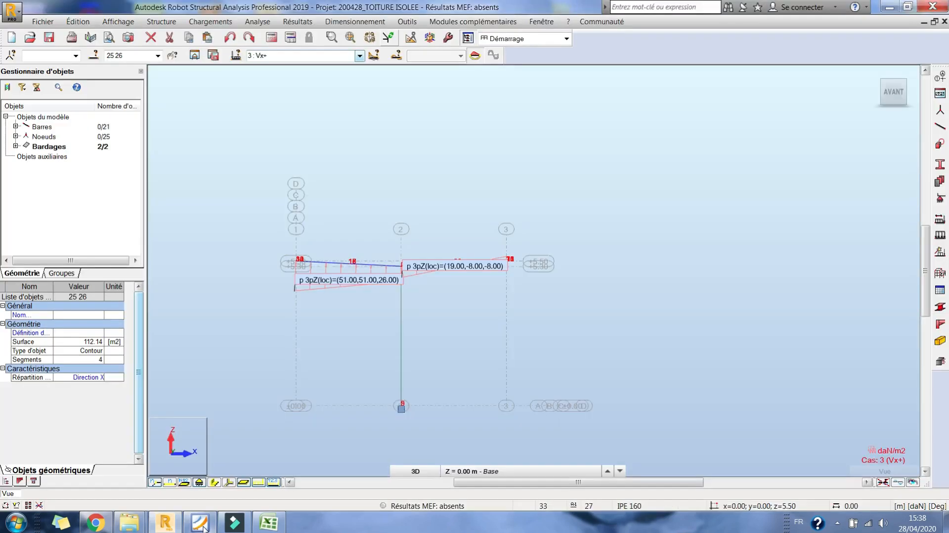
- Display load case 4 V oblique + in front elevation and check the oblique wind c coefficients of points A and B AV in Excel
left_click(360, 56)
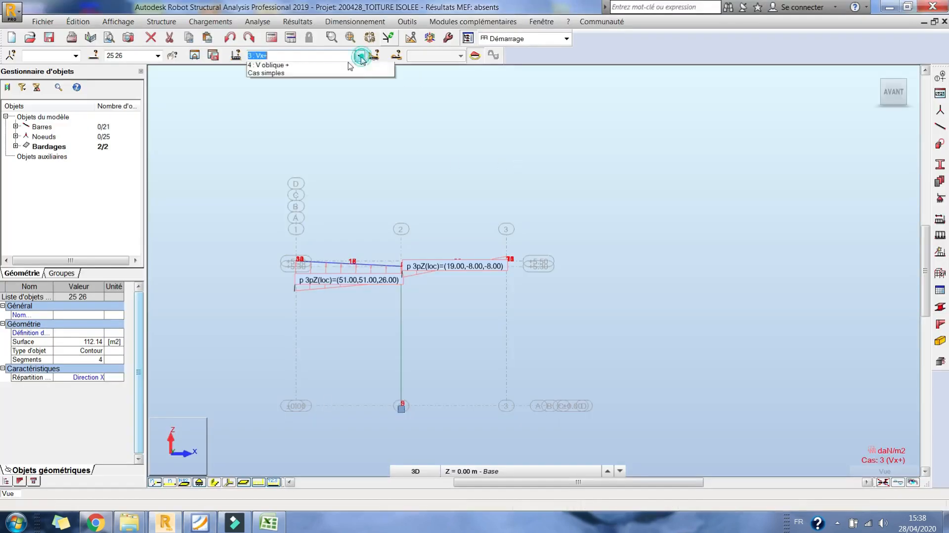
left_click(298, 89)
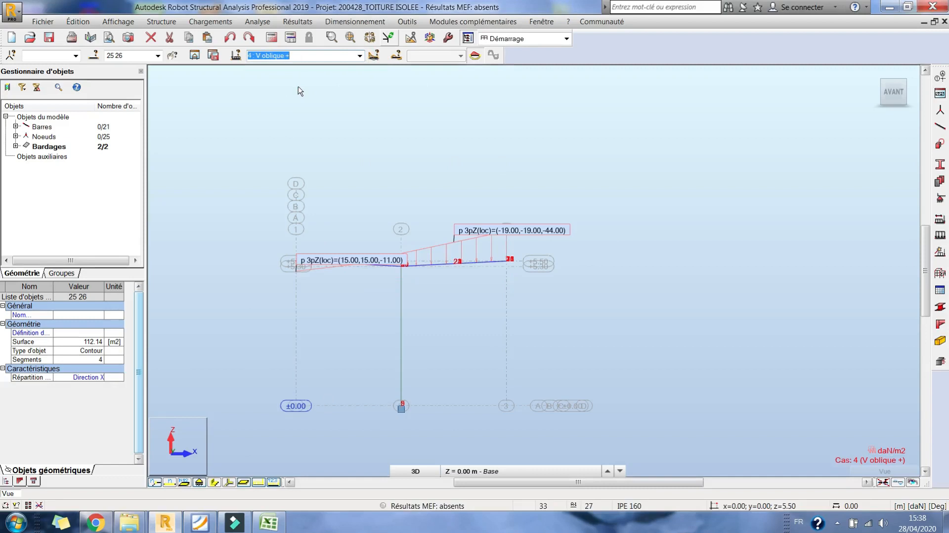
key("alt+Tab")
left_click(393, 287)
left_click(360, 285)
double_click(360, 284)
key("Escape")
left_click(362, 295)
double_click(361, 295)
key("Escape")
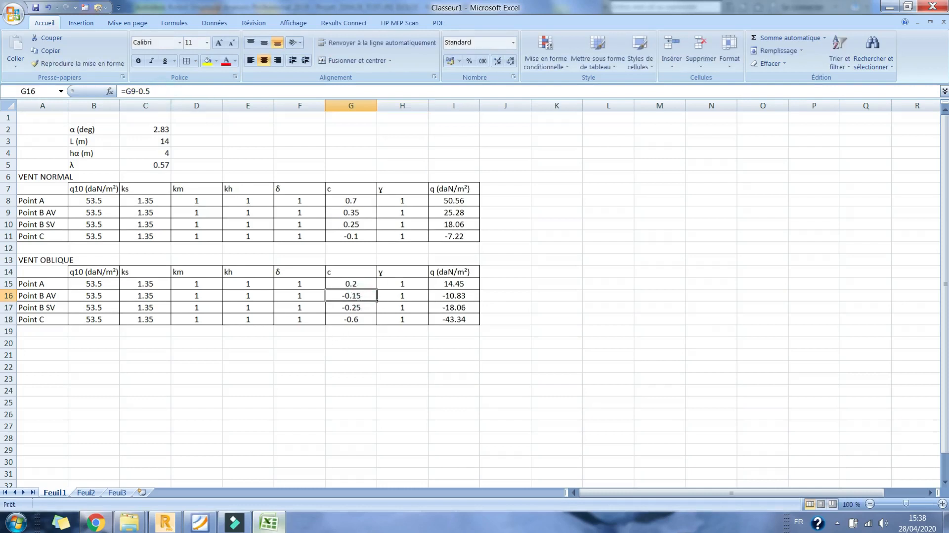
- Compare the c coefficients in Excel with Figure 33 of the NV65 PDF in Foxit Reader, and return to the Robot model
left_click(271, 525)
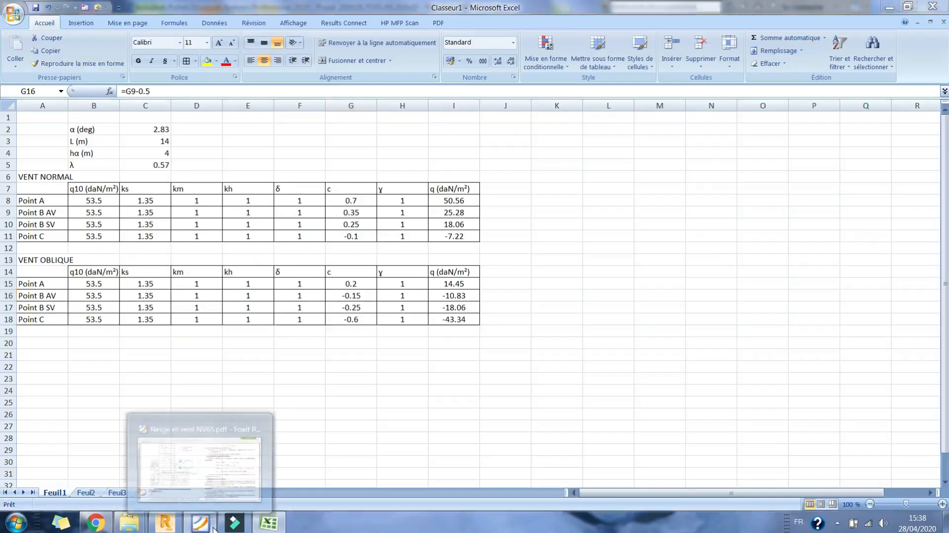
left_click(214, 528)
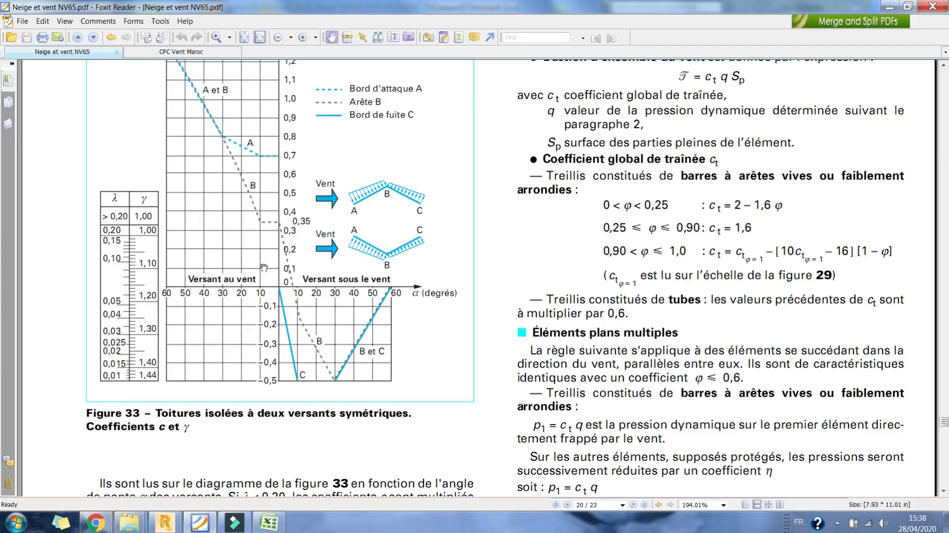
left_click(276, 525)
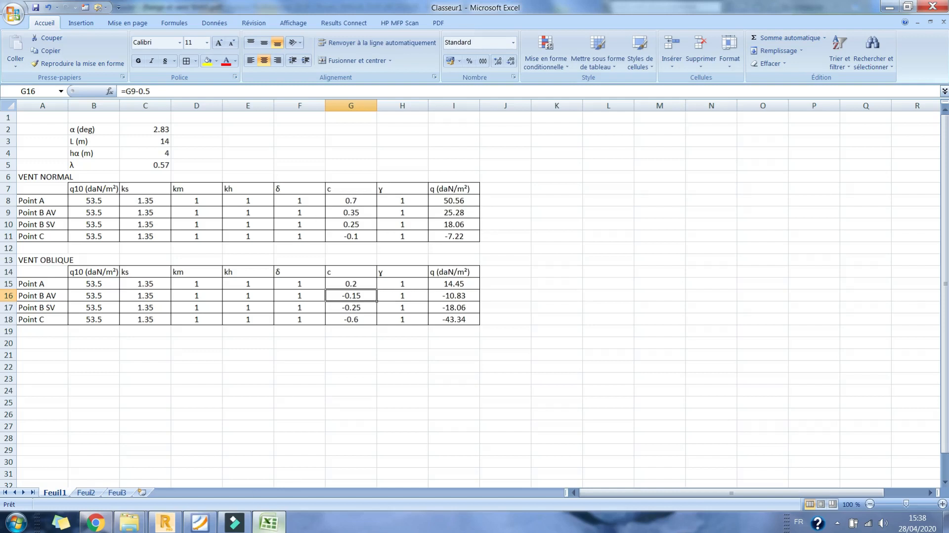
left_click(889, 6)
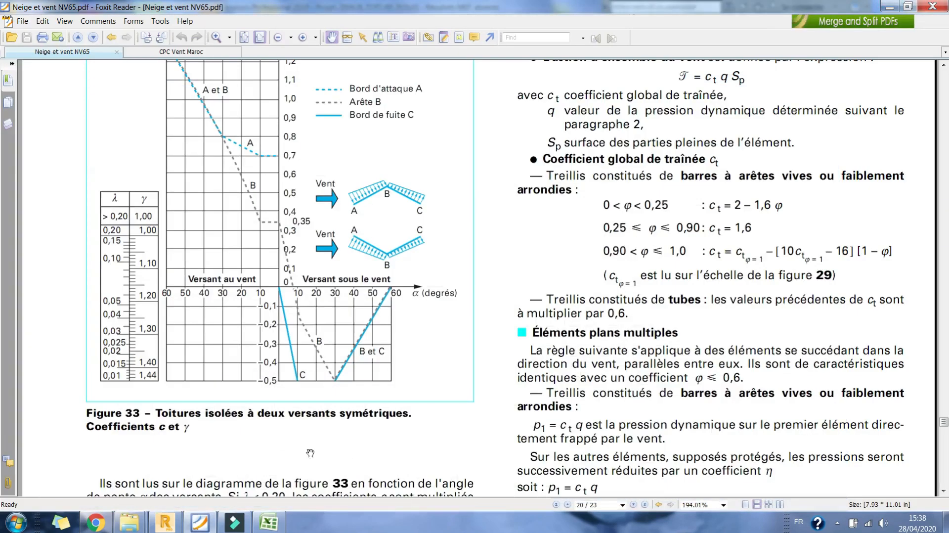
left_click(165, 522)
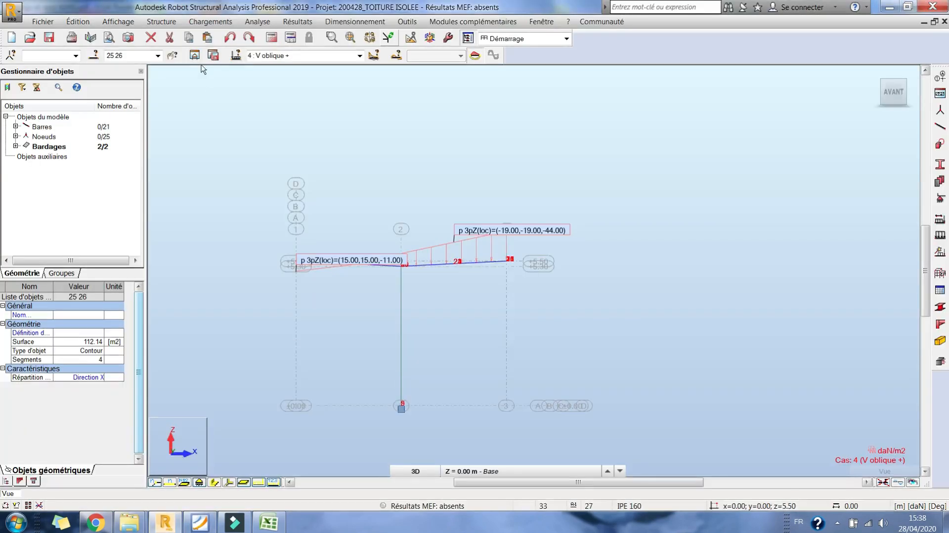
- Start generating manual combinations under CM66 Avril 2000, keeping the preset EFF and DEP combination models
left_click(217, 22)
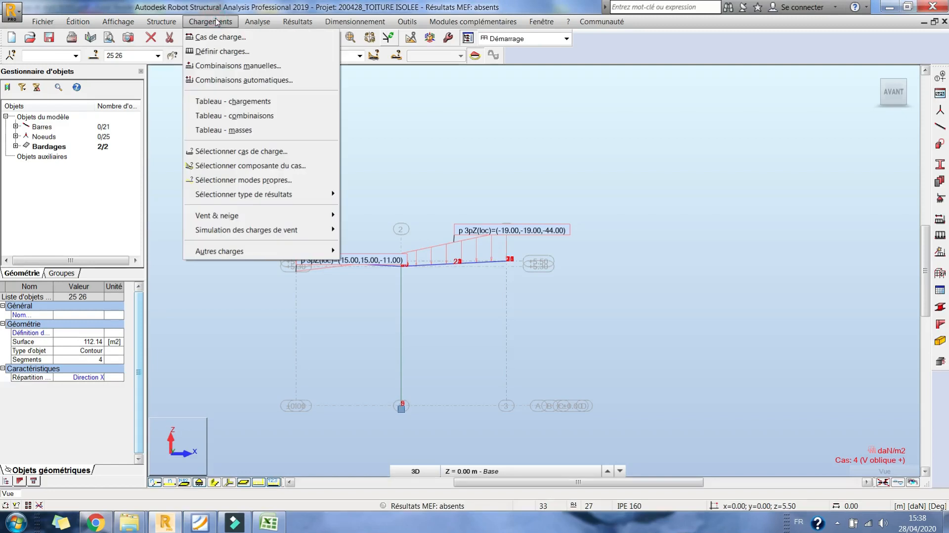
left_click(245, 80)
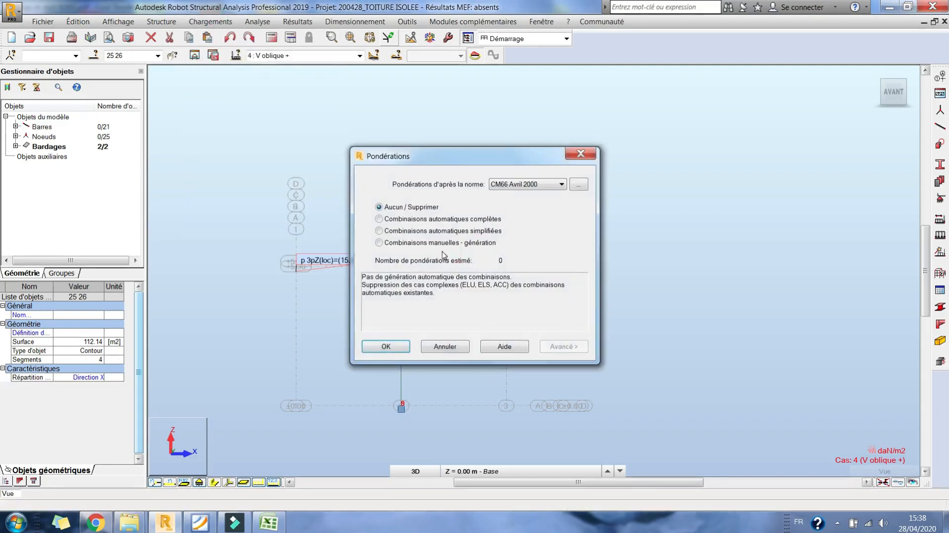
left_click(437, 243)
left_click(557, 346)
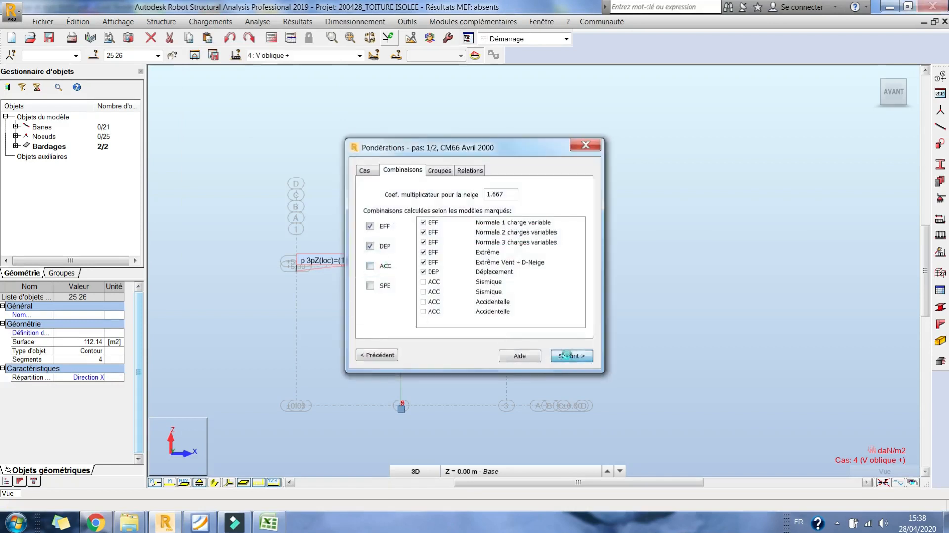
left_click(568, 357)
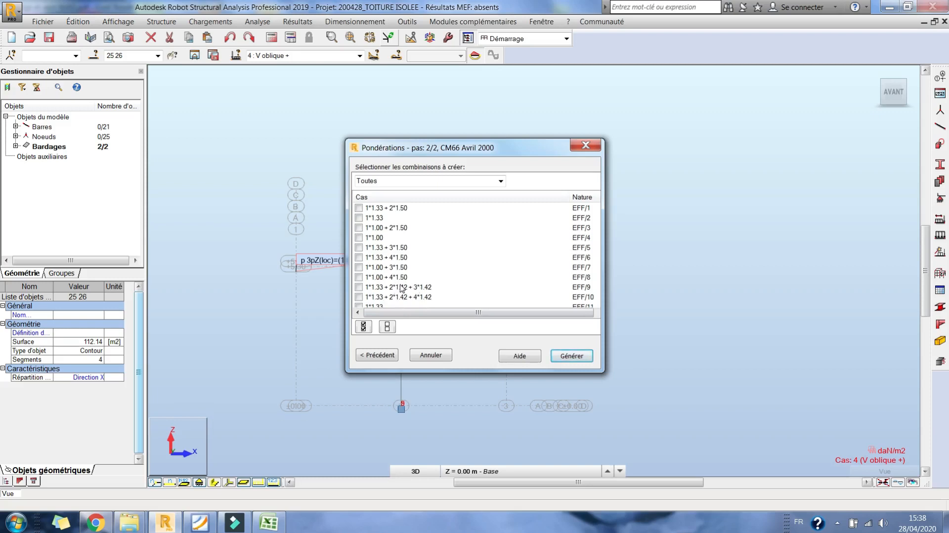
- Select all the proposed EFF and DEP combinations, review them and generate them
left_click(363, 327)
left_click(426, 278)
scroll(424, 290, "down", 5)
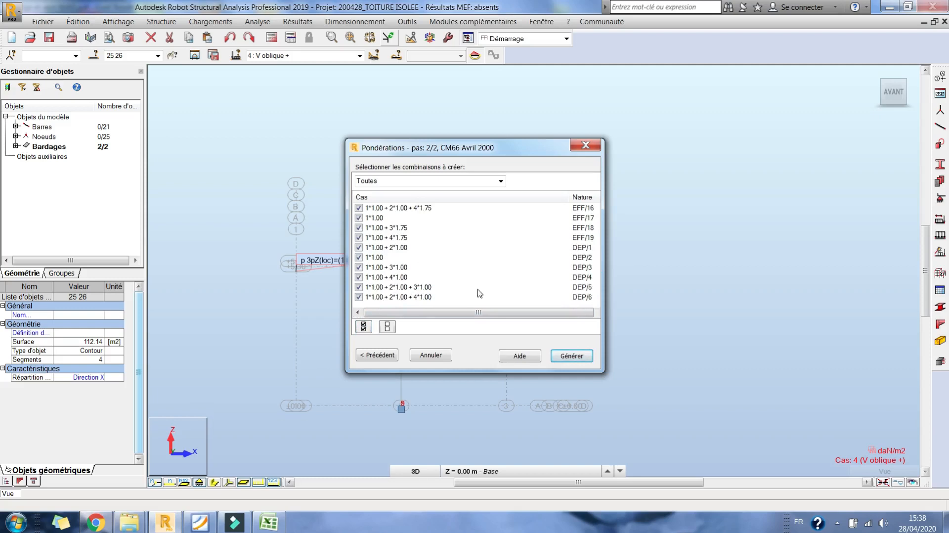
scroll(430, 284, "up", 1)
scroll(431, 283, "down", 1)
scroll(415, 269, "up", 2)
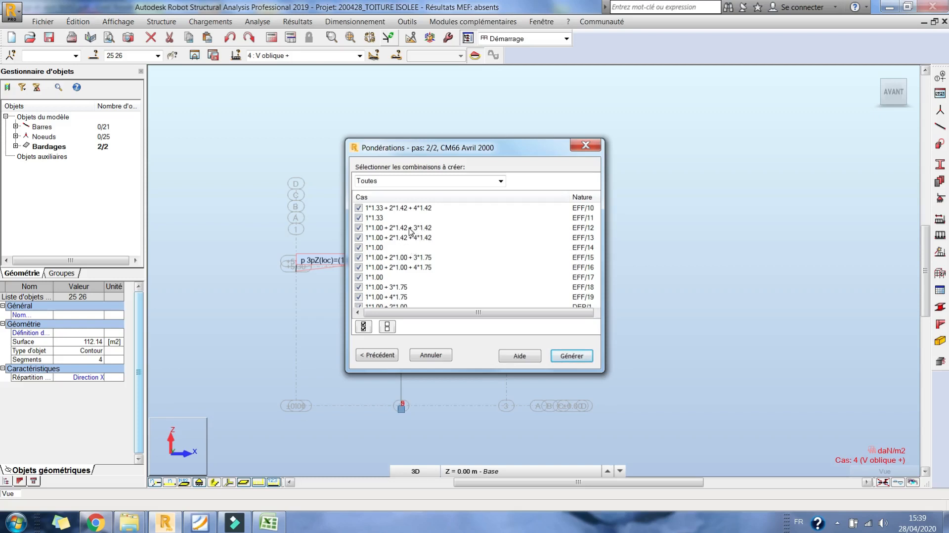
left_click(571, 356)
- Clear the cladding selection, hide the load symbols in a 3D view and calculate the structure
right_click(447, 123)
left_click(438, 178)
left_click_drag(441, 256, 499, 131)
right_click(500, 132)
left_click(498, 157)
left_click(497, 154)
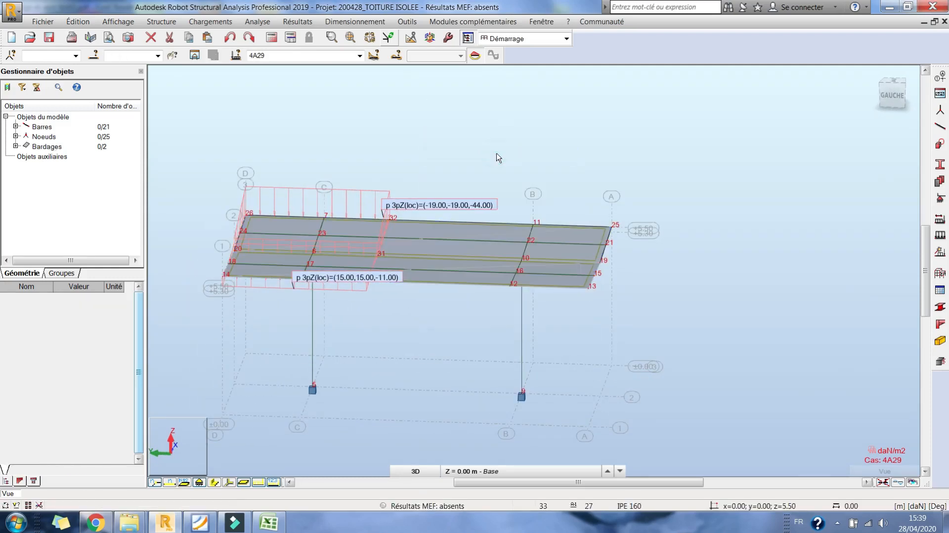
left_click(255, 483)
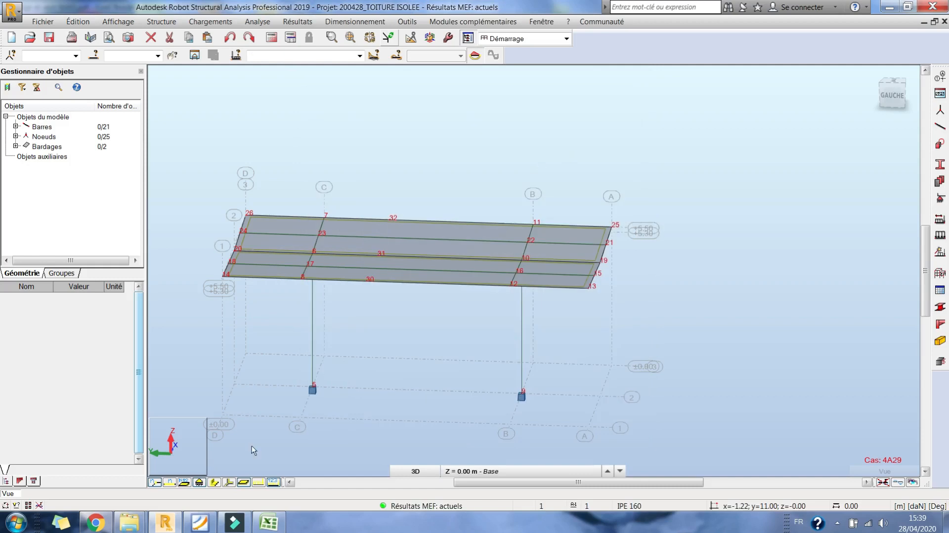
- Display the bars with their section shapes in a close 3D view of the roof and columns
right_click(470, 158)
left_click(529, 210)
left_click_drag(530, 213, 516, 275)
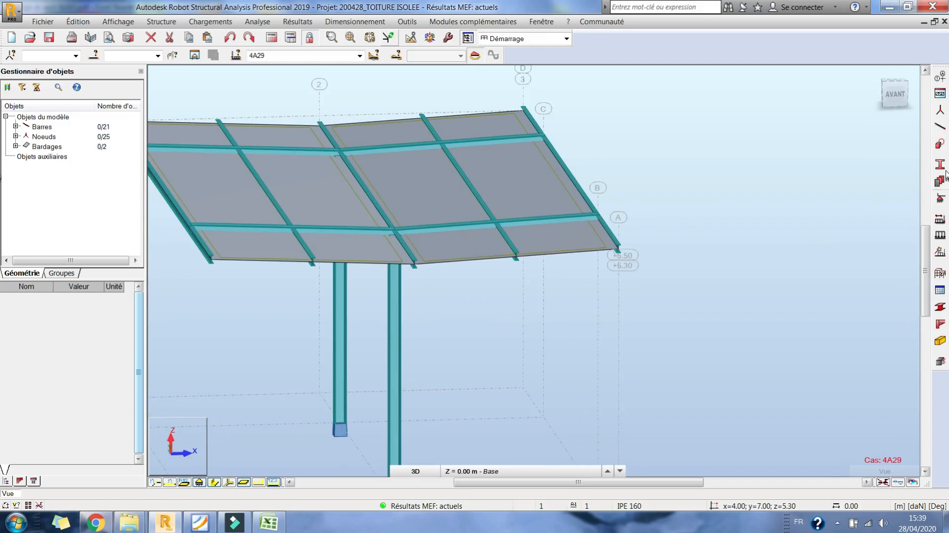
- Apply the Jarret_0.15L haunch to the HEA 240 roof beams at the column heads, accepting the change to the calculated structure
left_click(941, 273)
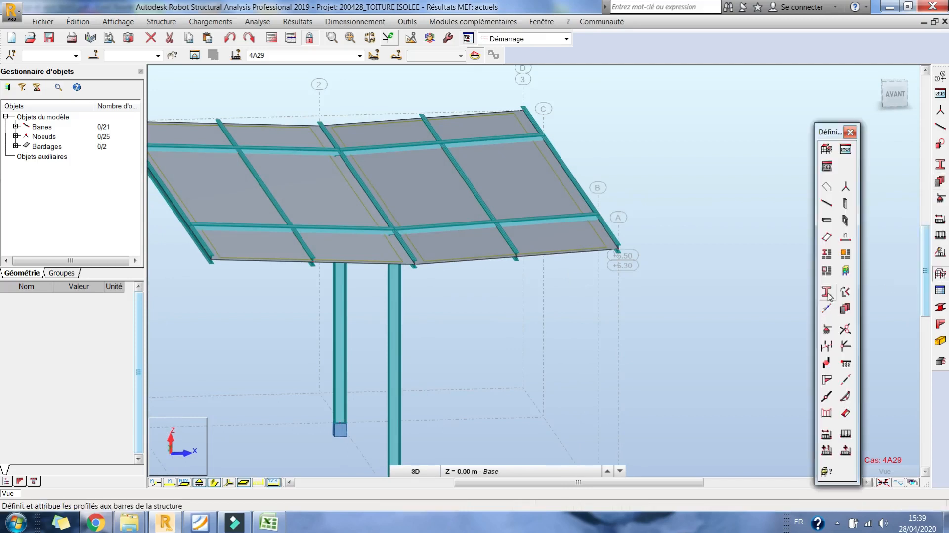
left_click(829, 369)
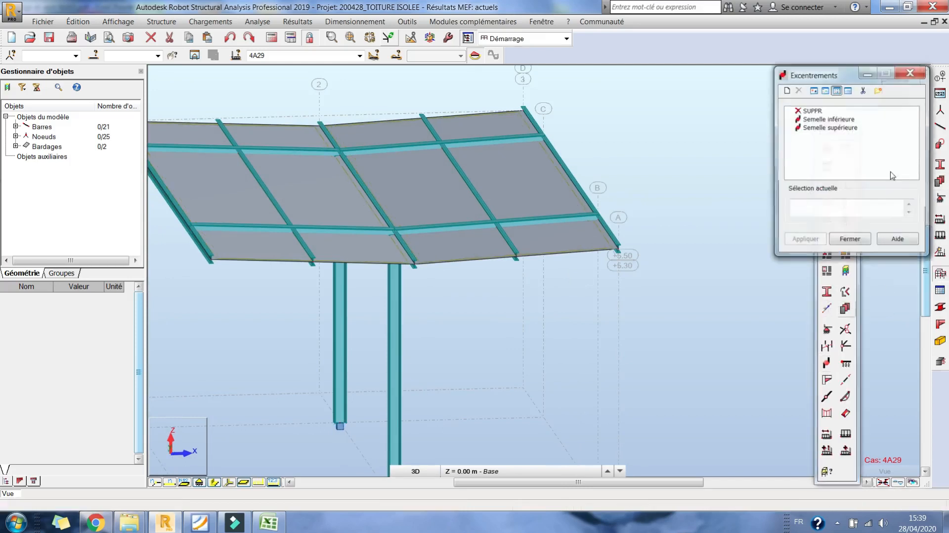
left_click(920, 74)
left_click(827, 380)
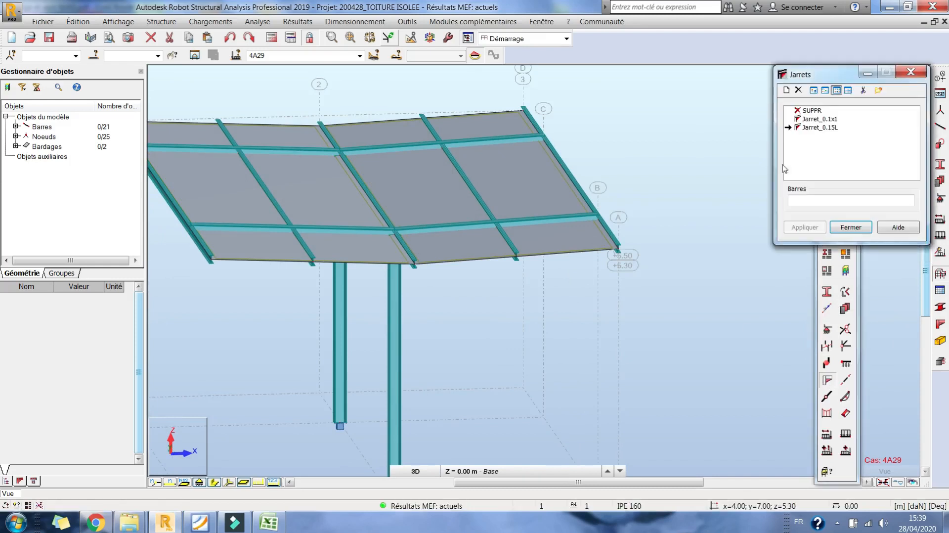
left_click(800, 128)
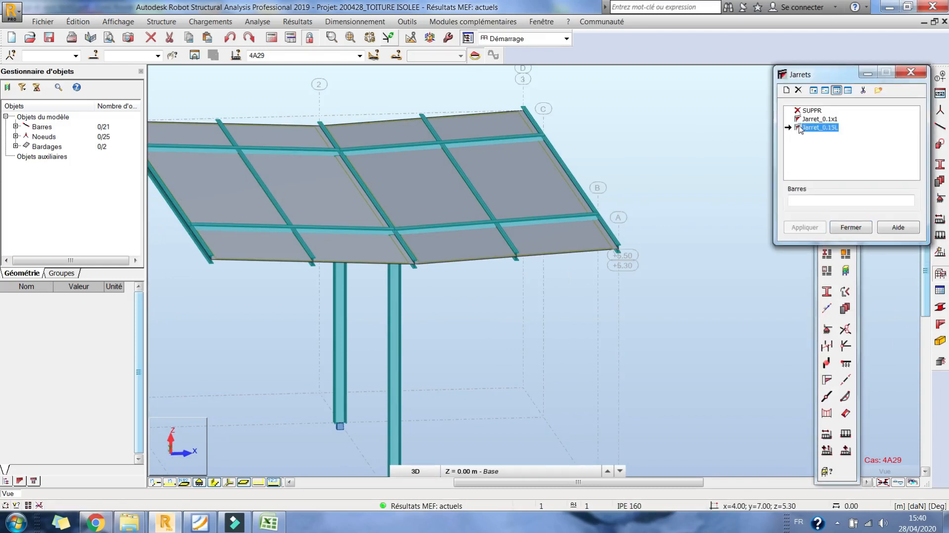
left_click(494, 223)
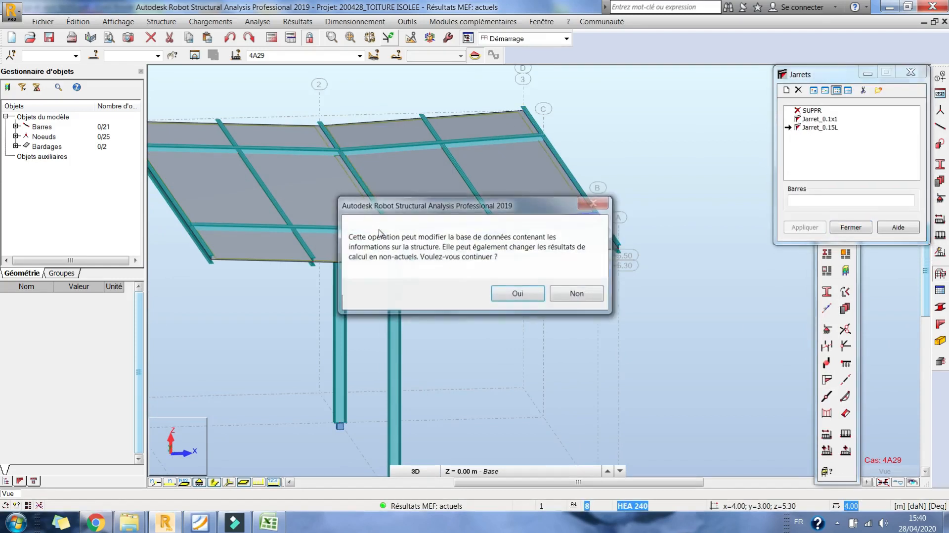
left_click(520, 297)
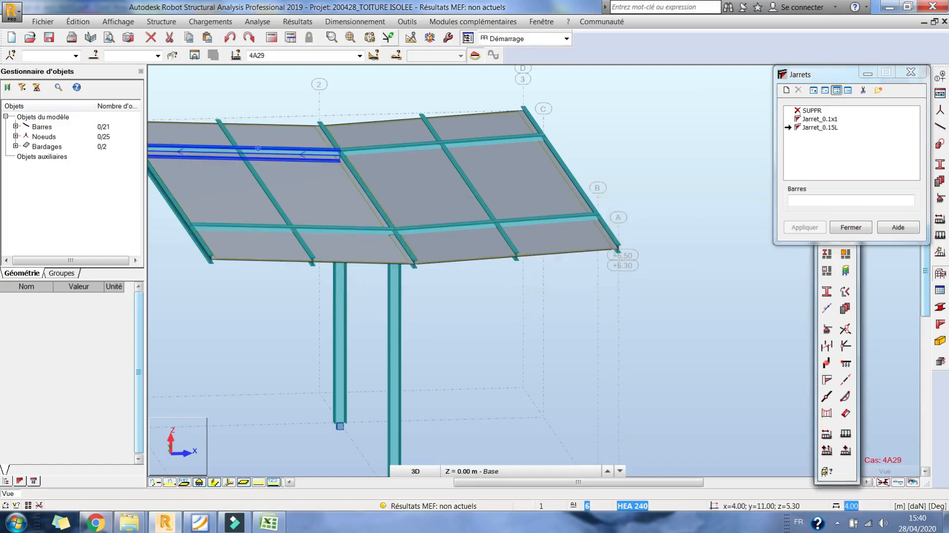
- Hide the claddings, check the length and height parameters of haunch Jarret_0.15L, and close the haunch dialogs
left_click(244, 483)
double_click(819, 127)
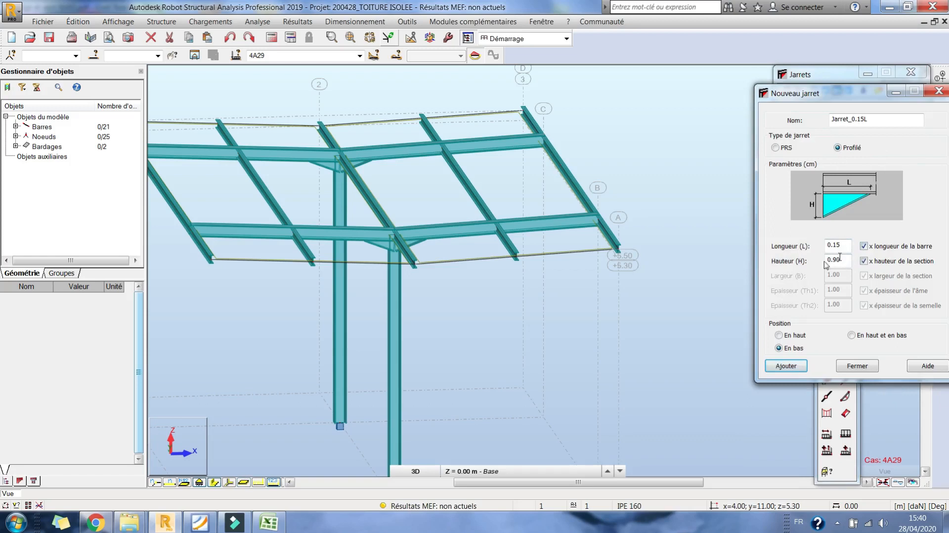
left_click(864, 365)
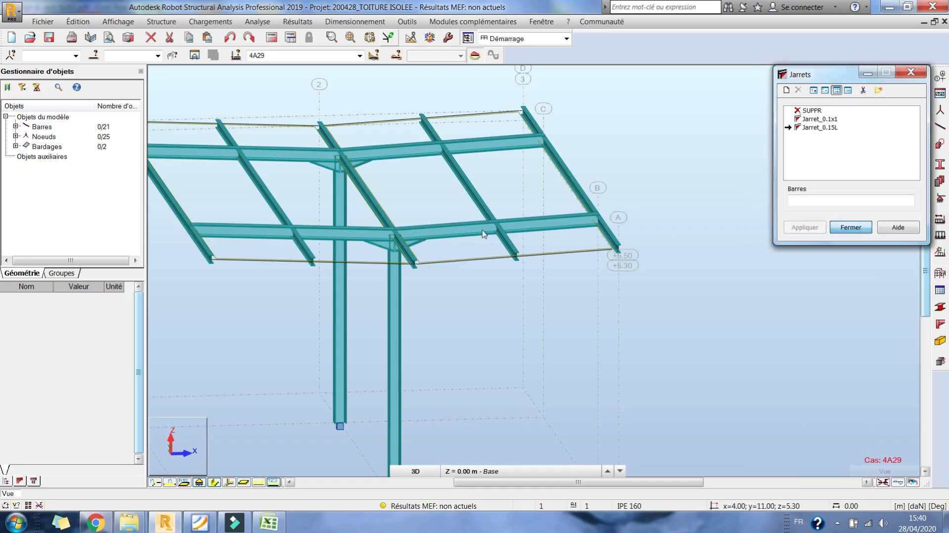
left_click(851, 227)
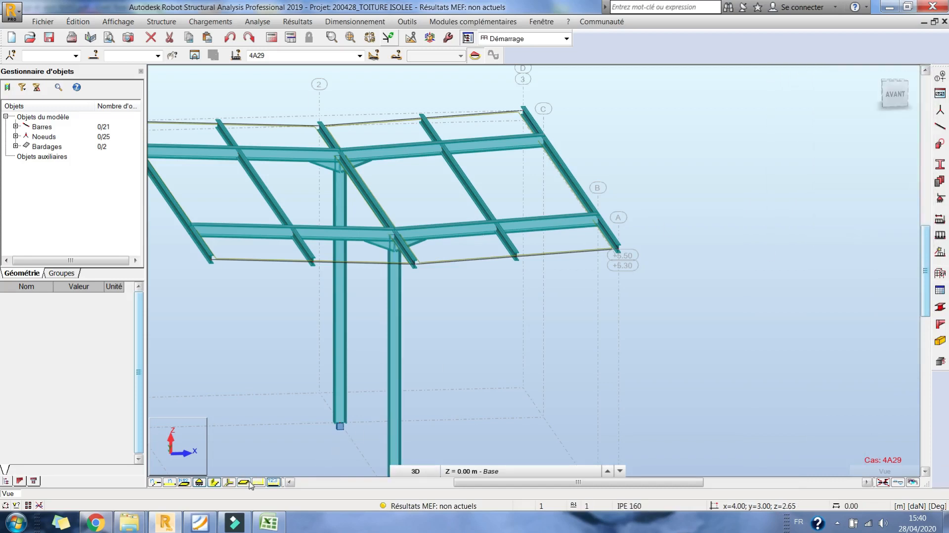
- Show the claddings again, switch to the top view and recalculate the structure
middle_click_drag(535, 199, 600, 199)
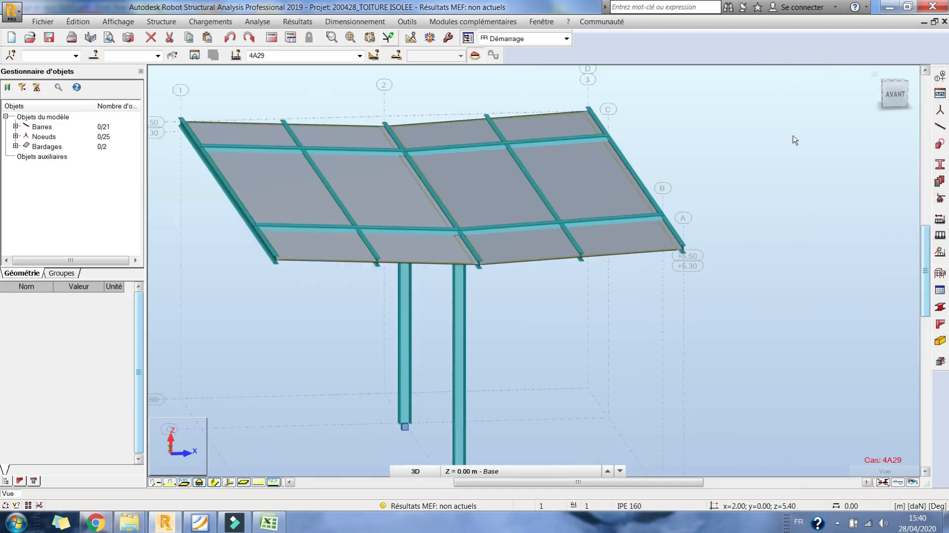
left_click(897, 83)
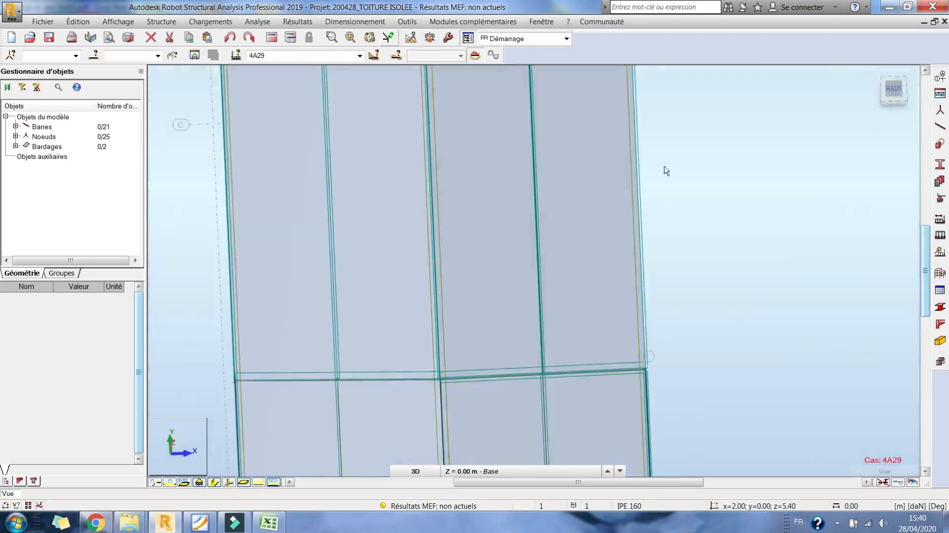
left_click(273, 40)
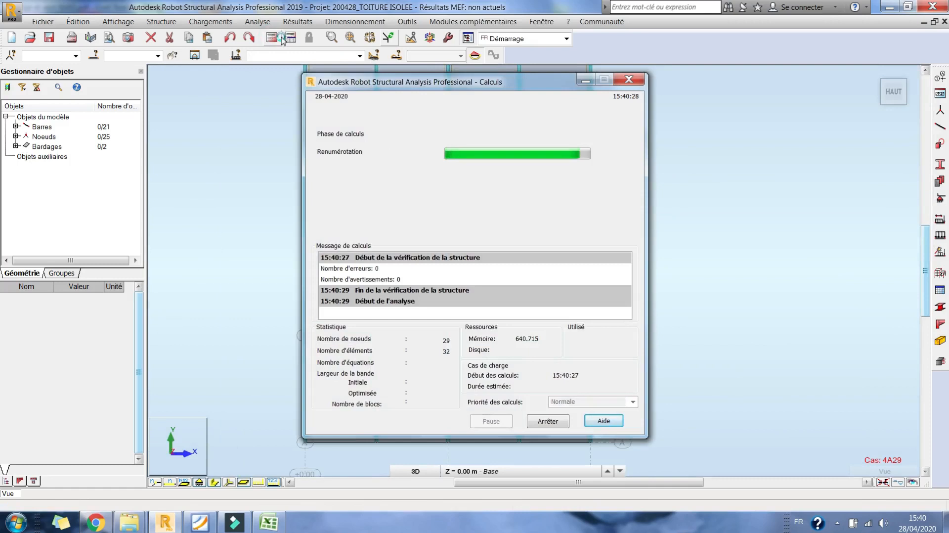
- Display the load distribution zones on the roof claddings in top view, examine them and hide them again
right_click(222, 183)
left_click(193, 332)
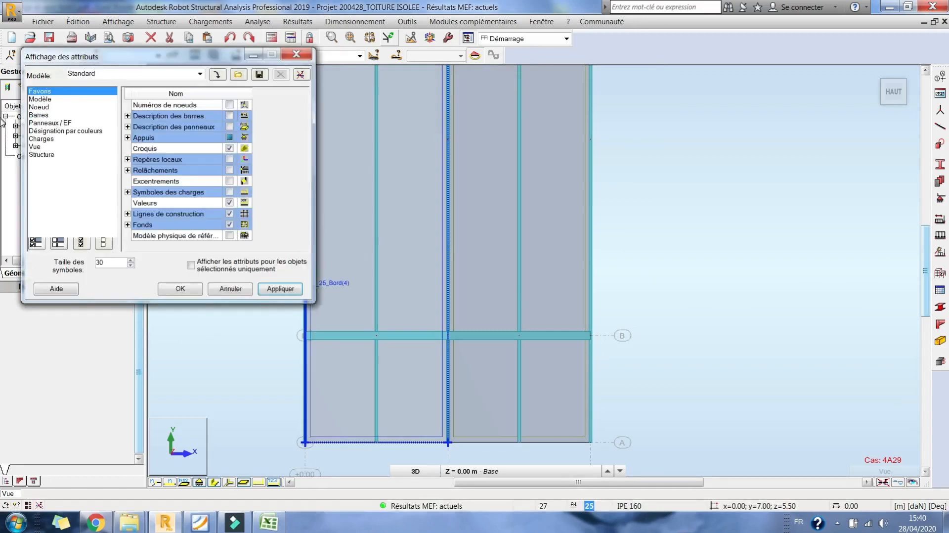
left_click(44, 139)
left_click(230, 160)
left_click(280, 289)
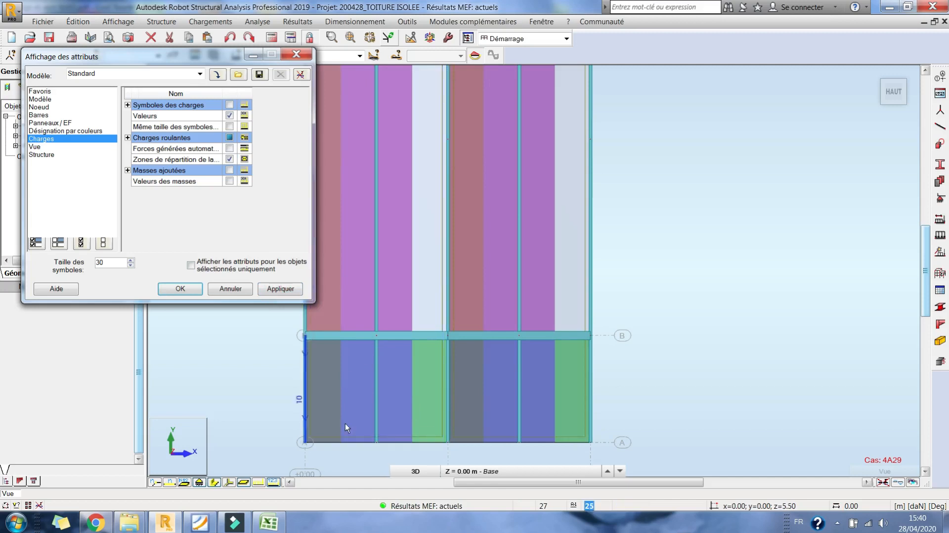
middle_click_drag(394, 268, 481, 294)
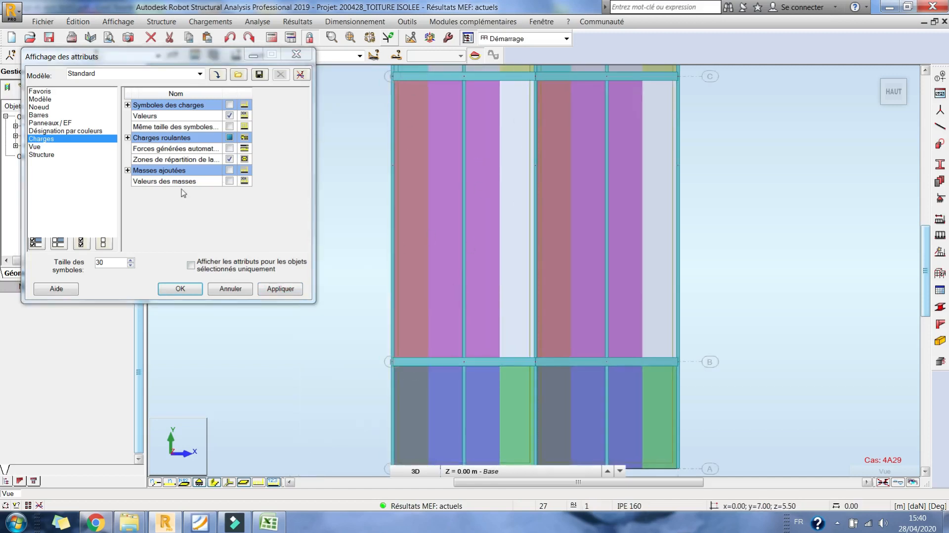
left_click(229, 160)
left_click(180, 288)
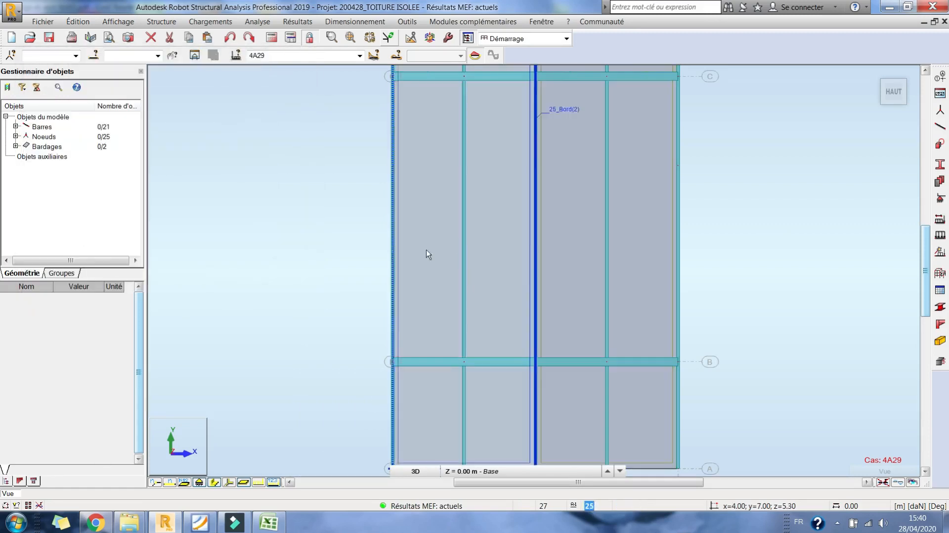
- Display the maximum normal stress (S max) diagram on the bars for case 4A29 in a 3D view
scroll(379, 256, "down", 3)
middle_click_drag(530, 288, 486, 264, "shift")
scroll(486, 264, "up", 3)
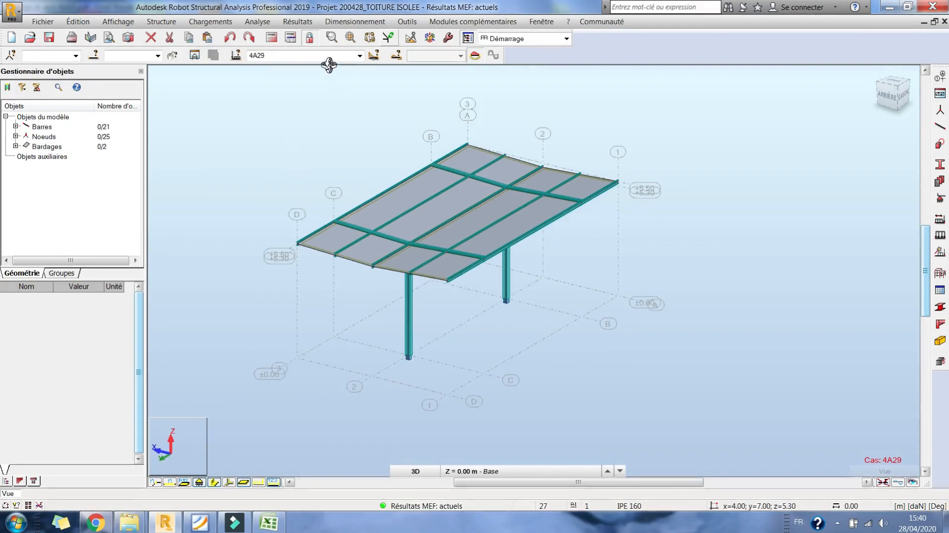
left_click(359, 55)
left_click(359, 56)
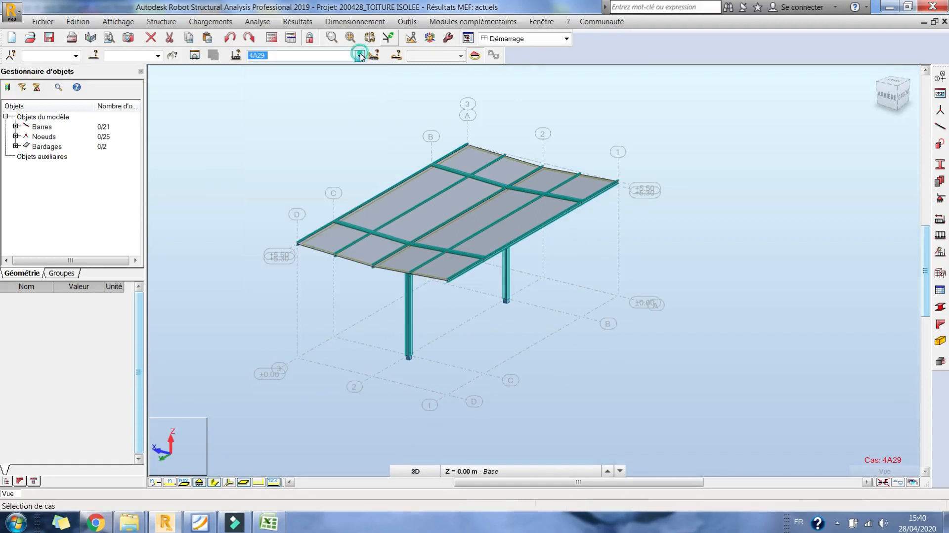
left_click(298, 22)
left_click(306, 73)
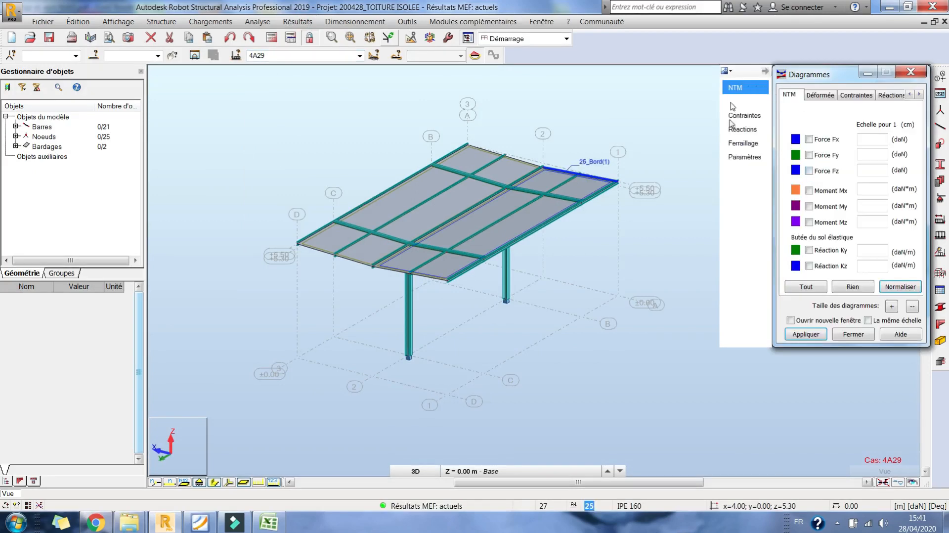
left_click(862, 94)
left_click(822, 130)
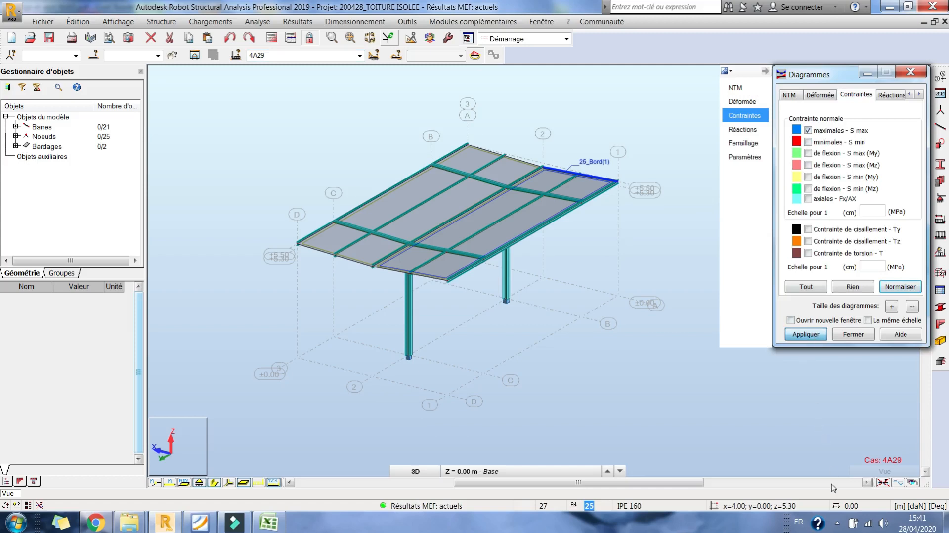
left_click(838, 522)
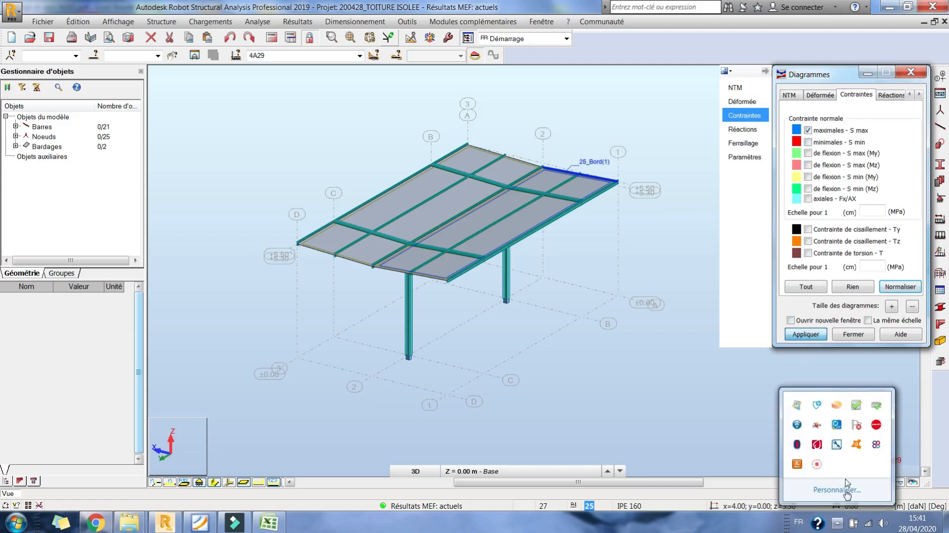
left_click(816, 467)
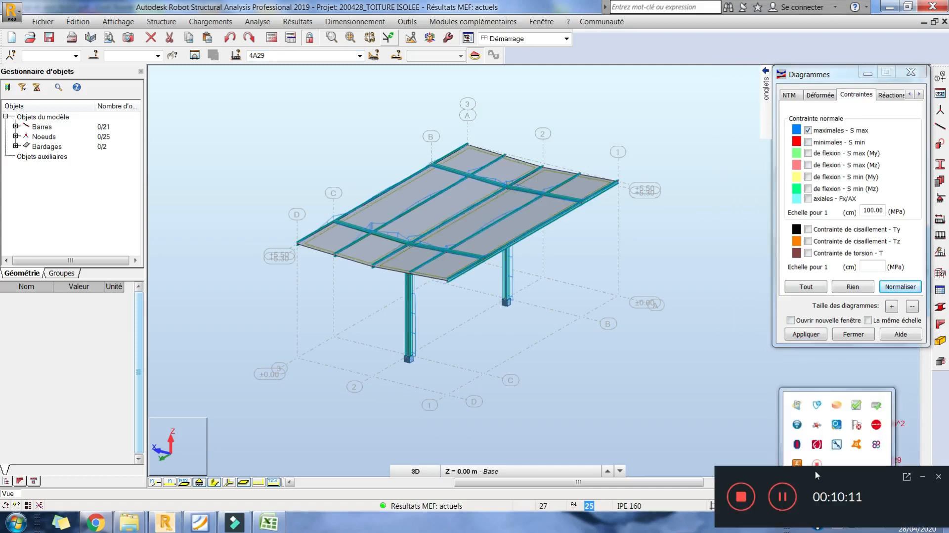
left_click(925, 478)
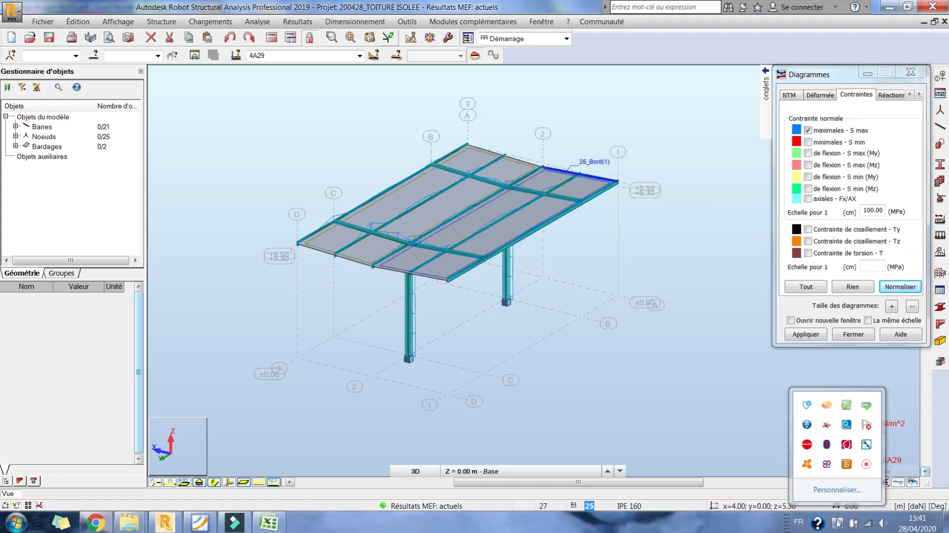
- Label the stress diagrams with value descriptions at the local extremes
mouse_move(766, 143)
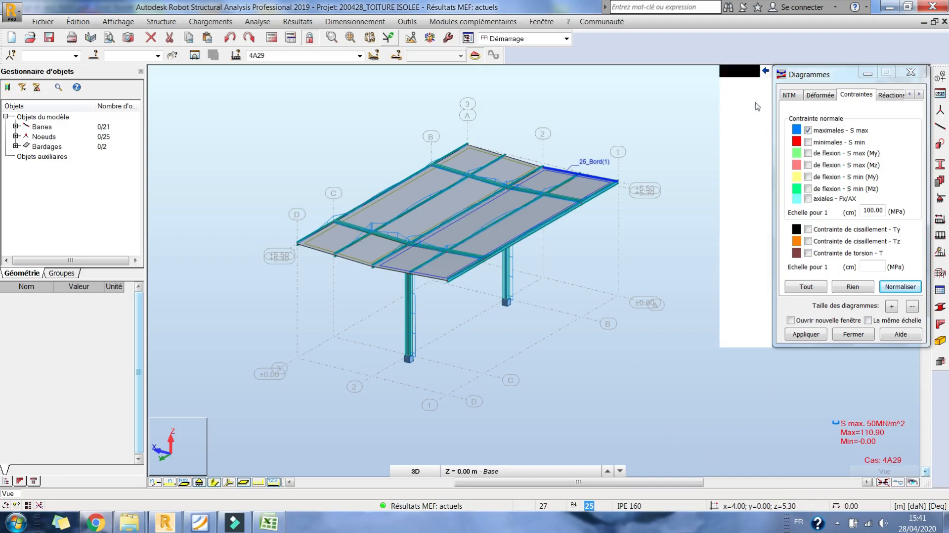
left_click(745, 157)
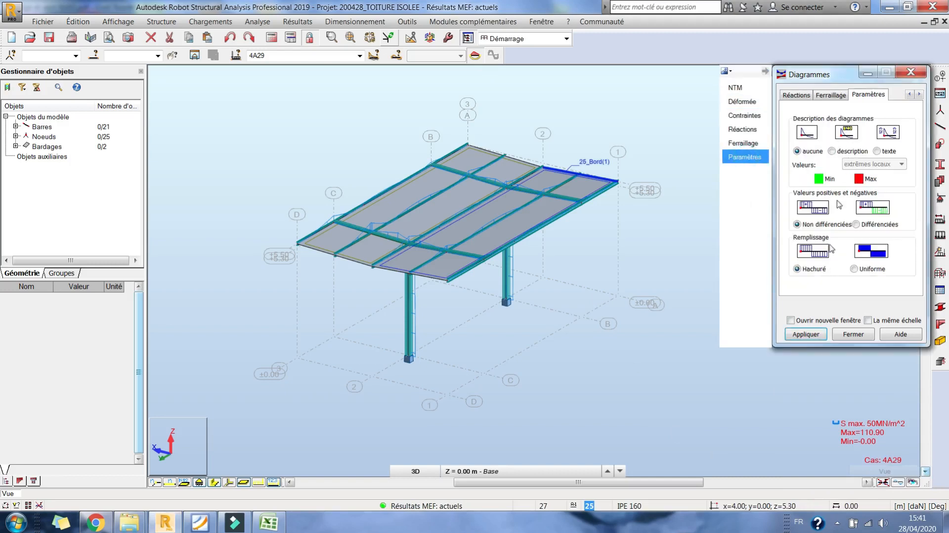
left_click(840, 155)
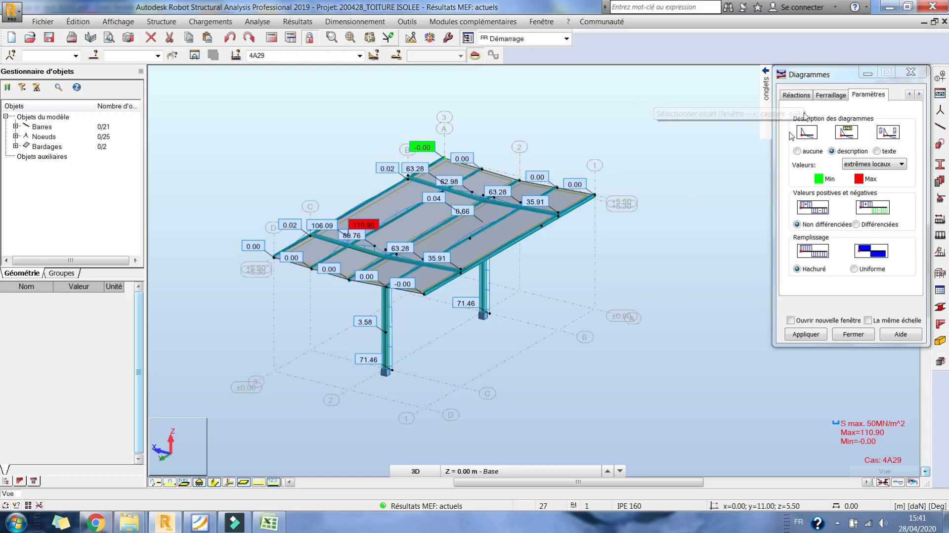
- Replace the S max diagram with the minimum normal stress (S min) diagram
mouse_move(766, 88)
left_click(741, 102)
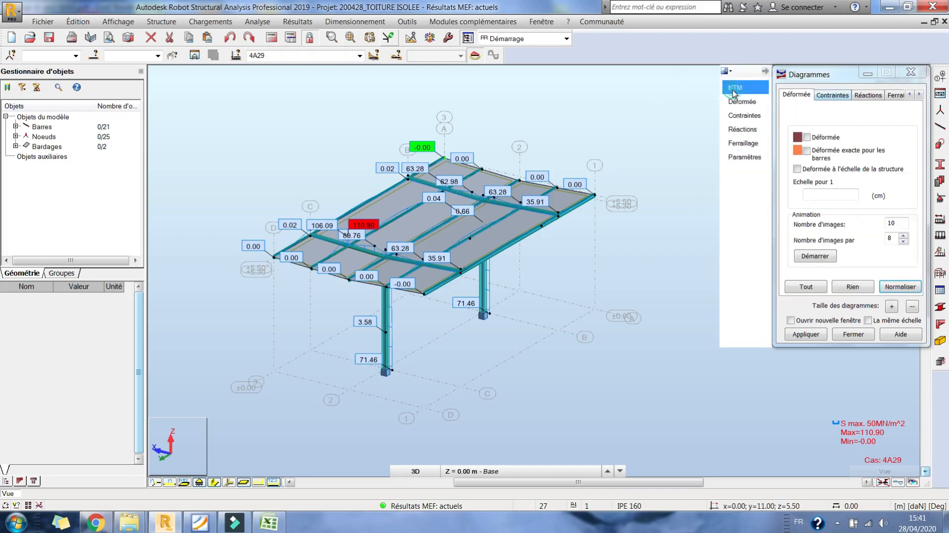
left_click(735, 87)
left_click(847, 96)
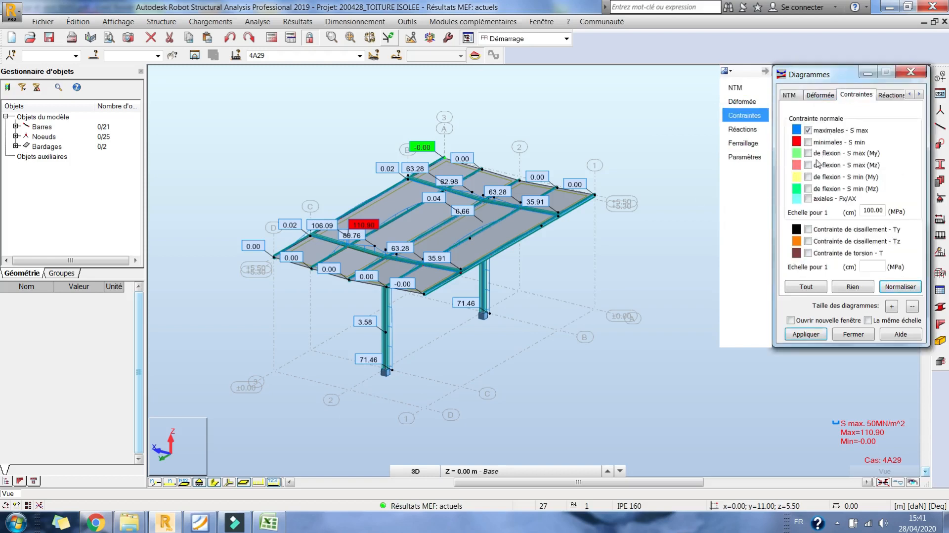
left_click(818, 145)
left_click(813, 335)
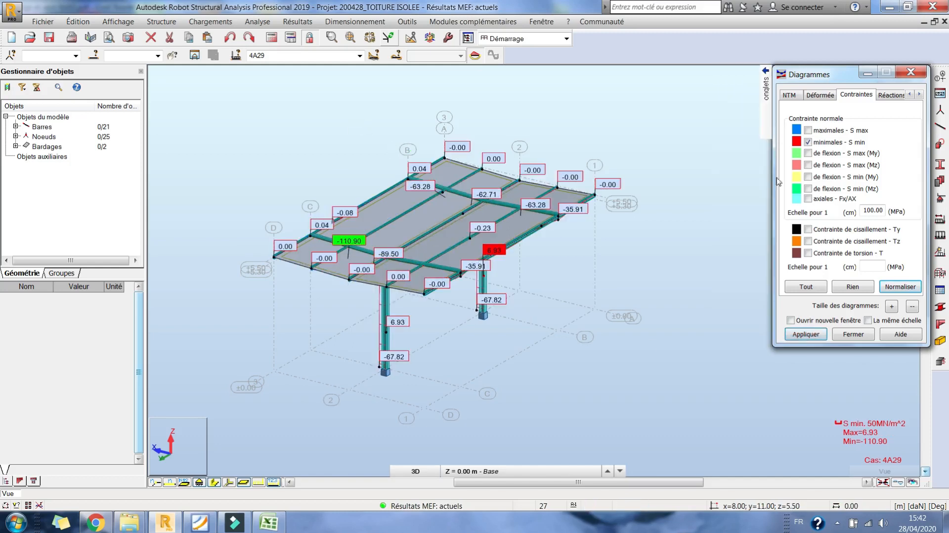
- Turn off the S min stress diagram and display the deformed shape of the structure instead
left_click(825, 142)
left_click(810, 95)
left_click(818, 141)
left_click(819, 337)
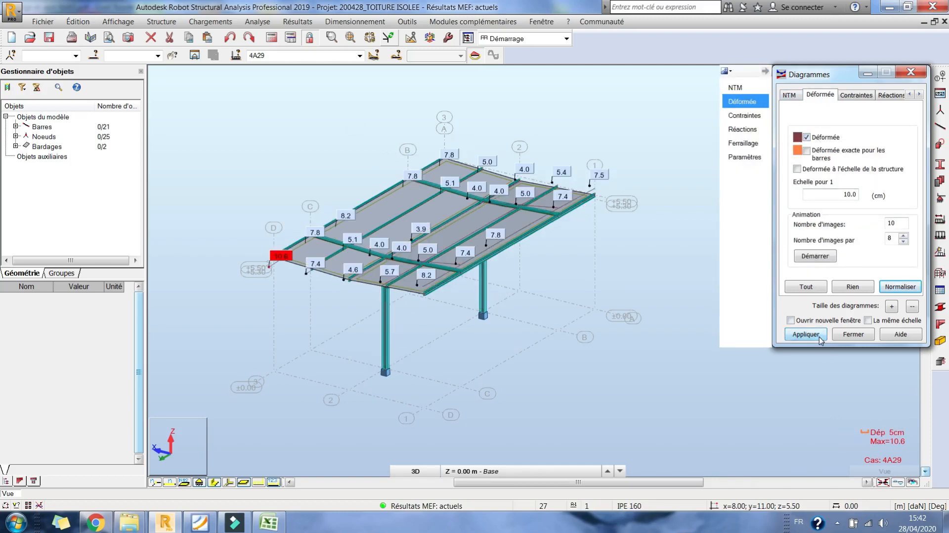
- Hide the claddings and examine the displacement values along the purlins and roof beams from several angles
left_click_drag(839, 79, 803, 207)
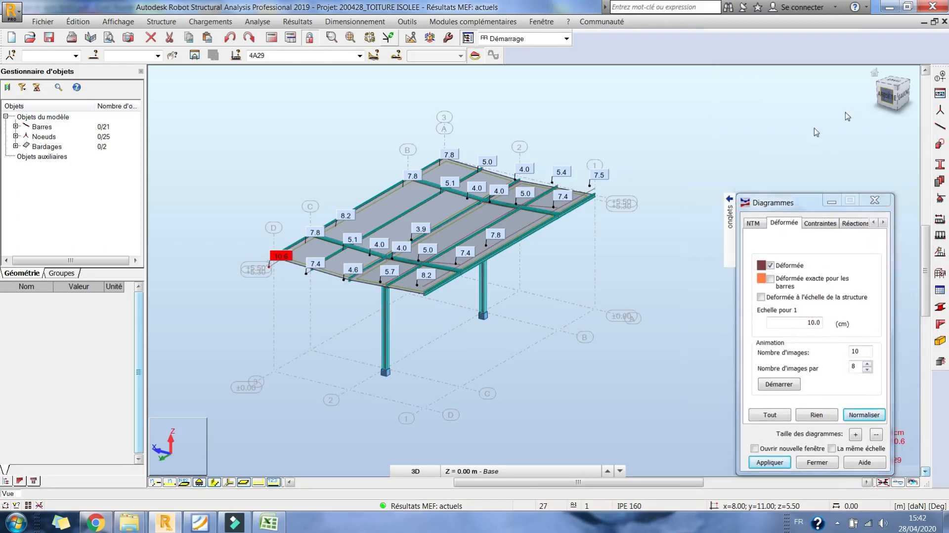
left_click(885, 95)
right_click(465, 166)
left_click(509, 222)
left_click_drag(494, 238, 484, 283)
left_click(243, 482)
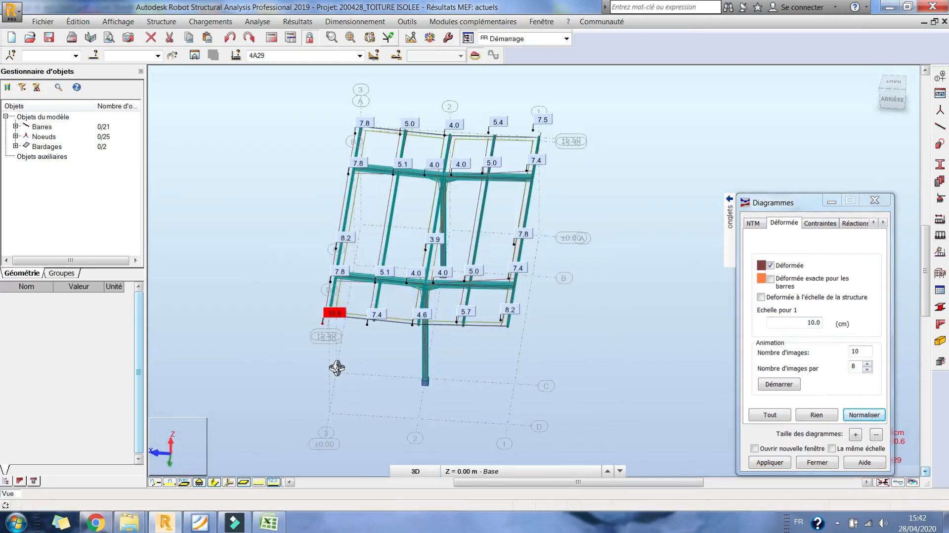
scroll(339, 315, "up", 5)
left_click_drag(348, 310, 365, 298)
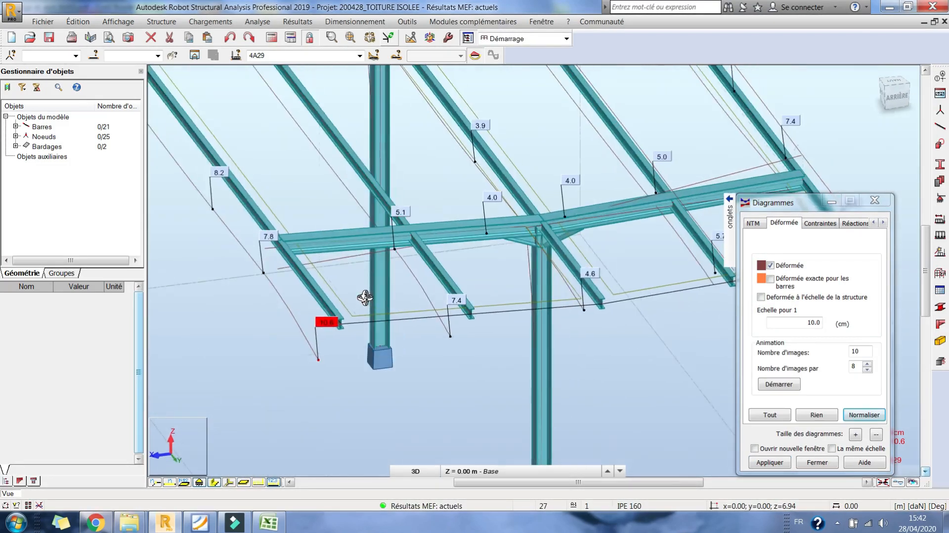
scroll(365, 297, "down", 6)
scroll(363, 338, "up", 4)
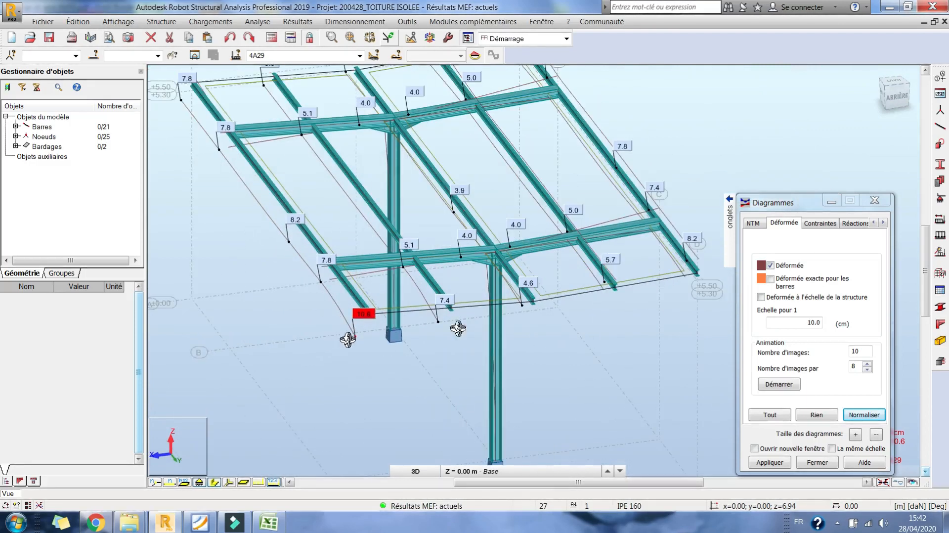
- Remove the deformed shape from the model view and close the diagram settings
left_click(777, 267)
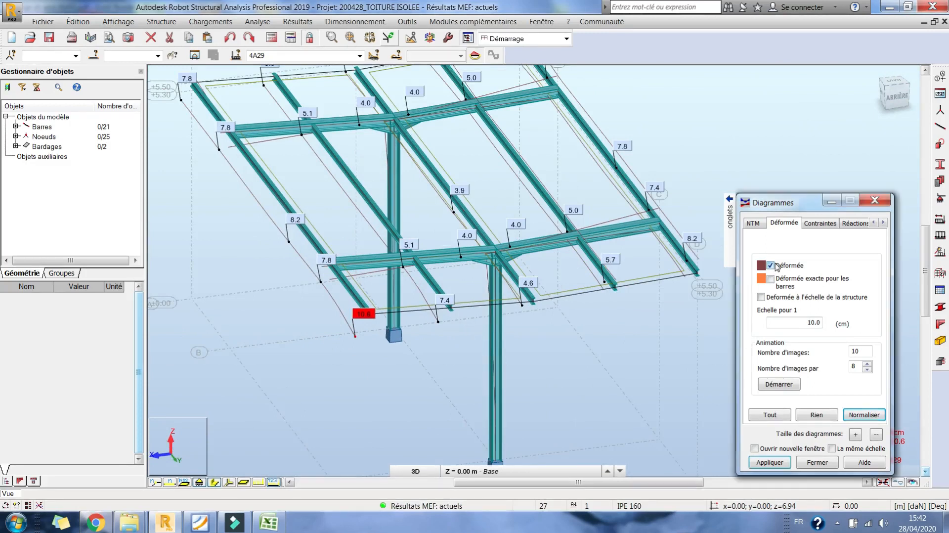
left_click(770, 463)
right_click(737, 203)
left_click(720, 263)
left_click_drag(653, 282, 574, 276)
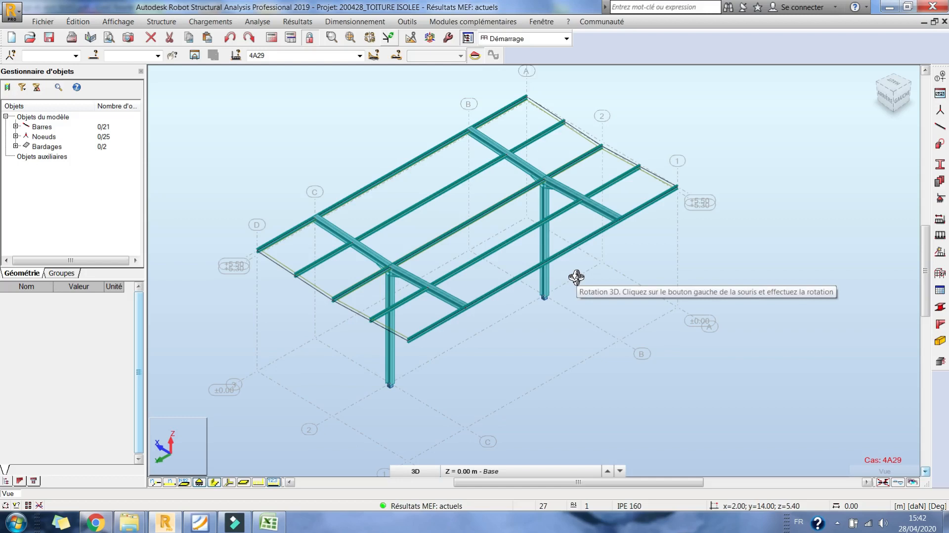
mouse_move(515, 282)
left_mouse_down()
mouse_move(524, 269)
mouse_move(513, 288)
left_mouse_up()
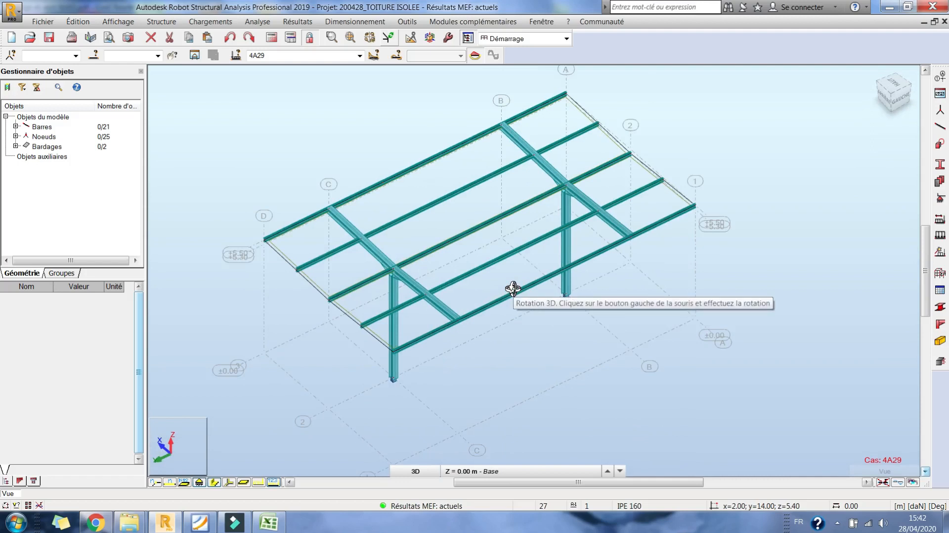
left_click_drag(513, 289, 534, 286)
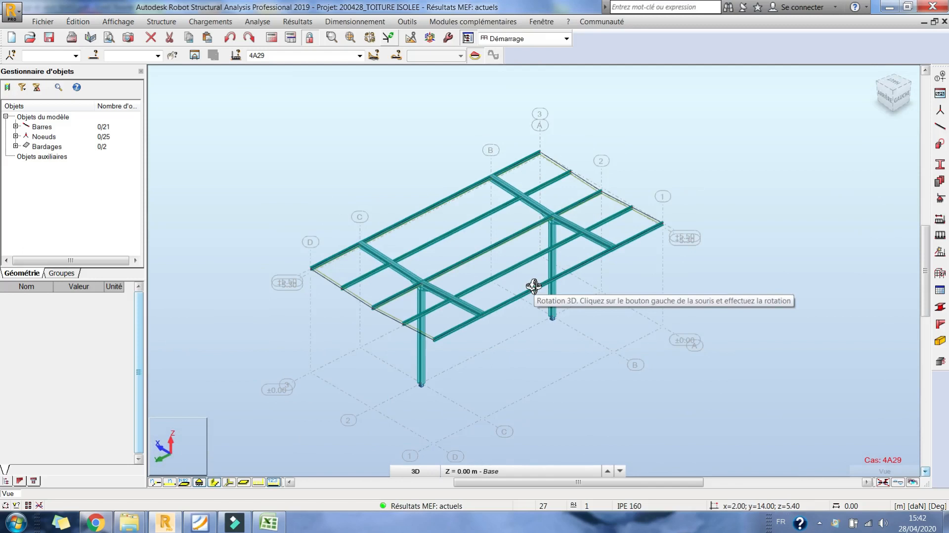
scroll(578, 256, "up", 1)
mouse_move(578, 255)
left_mouse_down()
mouse_move(570, 238)
mouse_move(584, 249)
left_mouse_up()
middle_click_drag(539, 259, 568, 240)
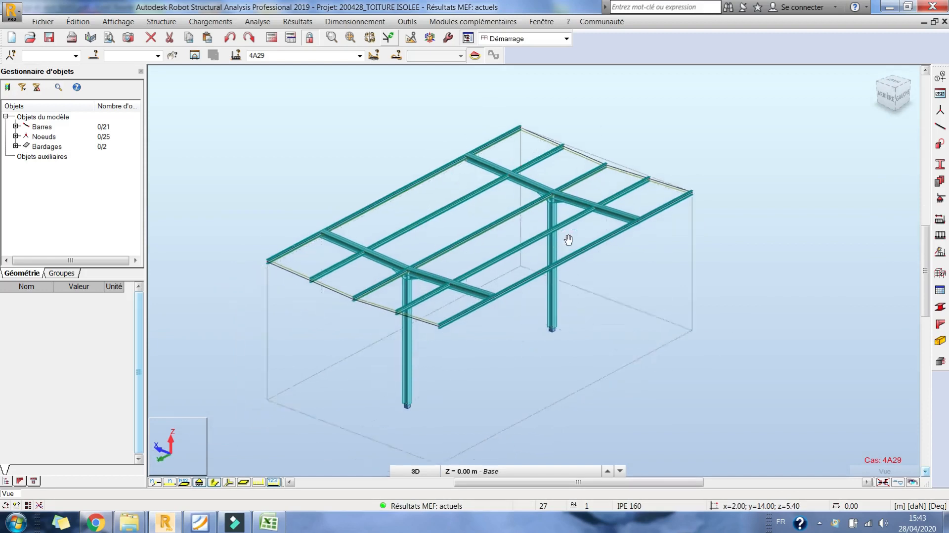
middle_click_drag(674, 236, 618, 223)
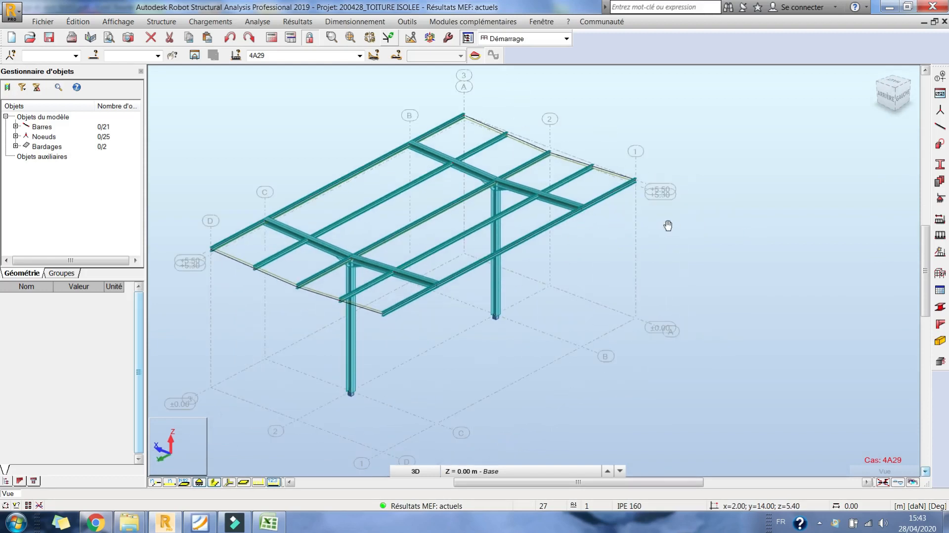
- In the Poteau_central_CM66 bar type, set the buckling length coefficients about the Y and Z axes to 2.00
left_click(940, 275)
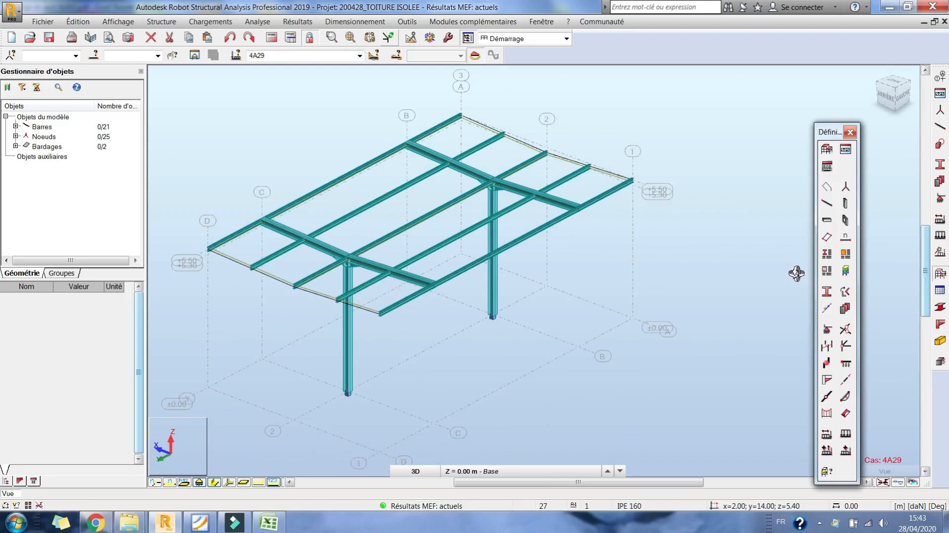
left_click(827, 257)
left_click_drag(813, 73, 702, 96)
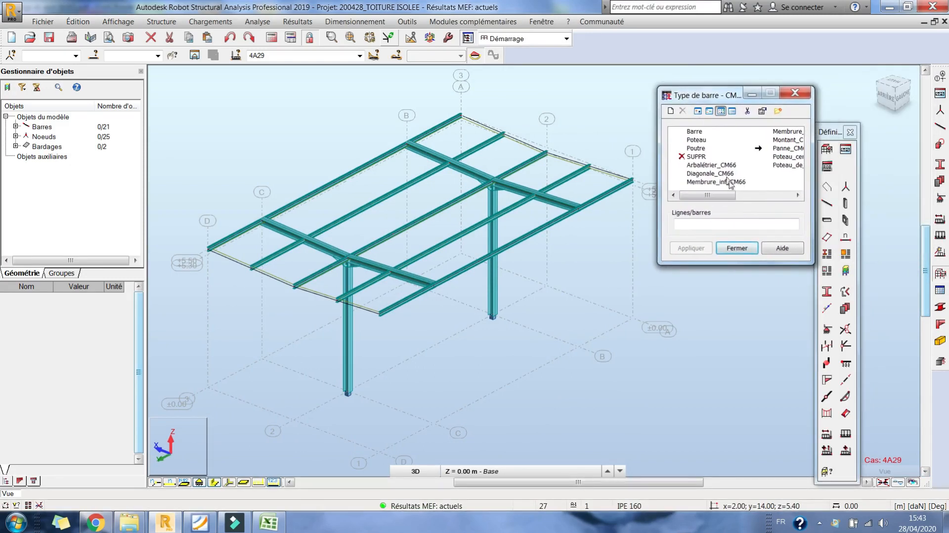
left_click(748, 196)
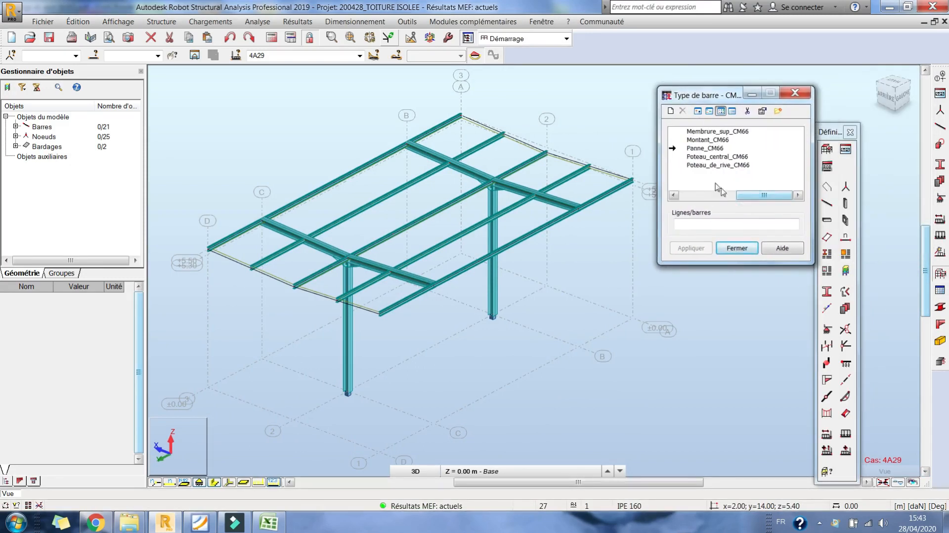
left_click(702, 156)
double_click(702, 157)
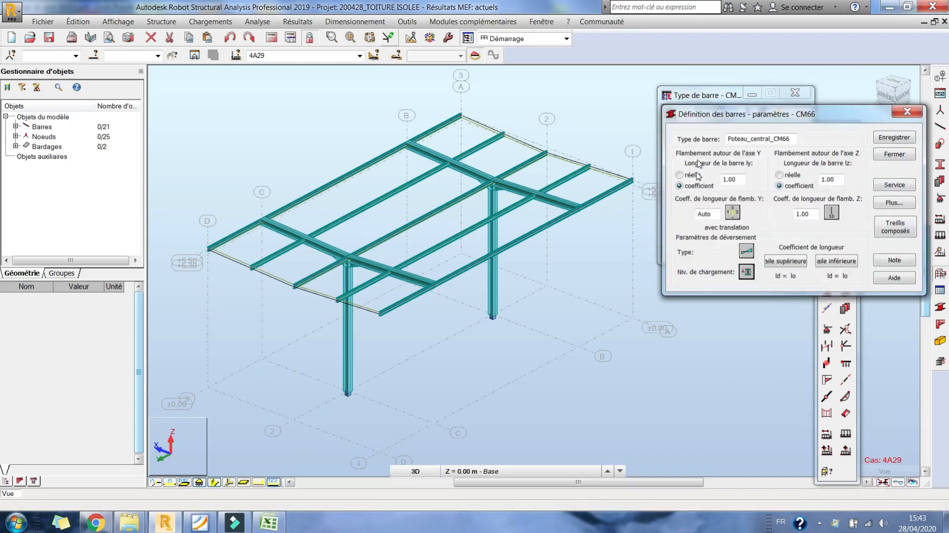
left_click(733, 212)
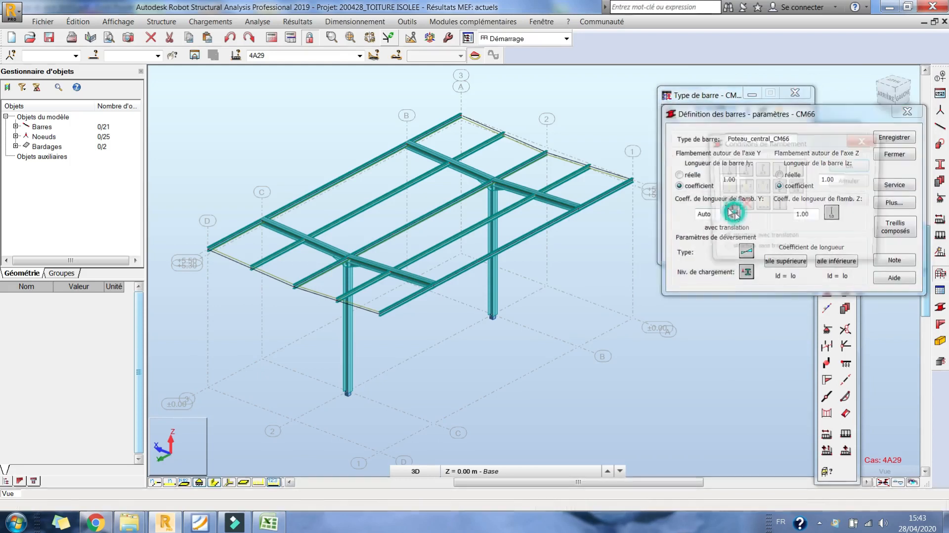
left_click(779, 169)
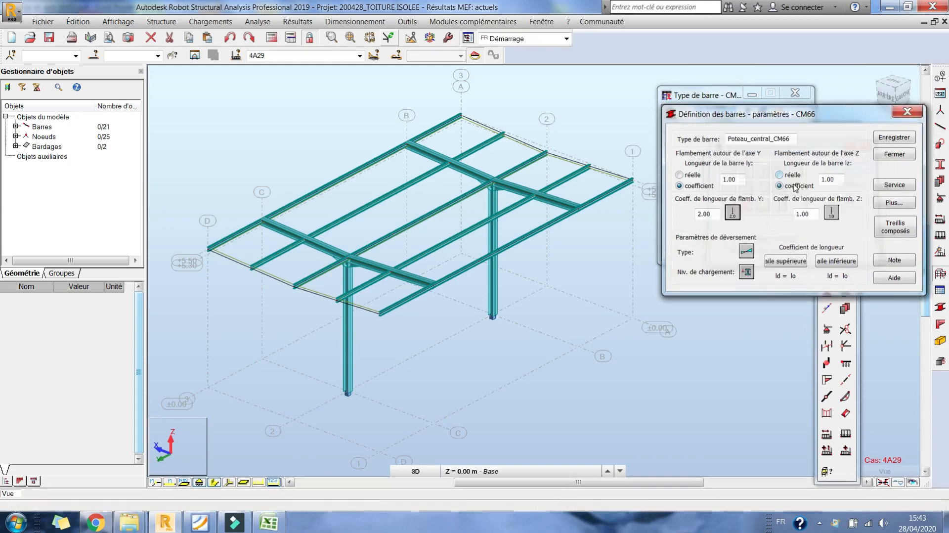
left_click(733, 213)
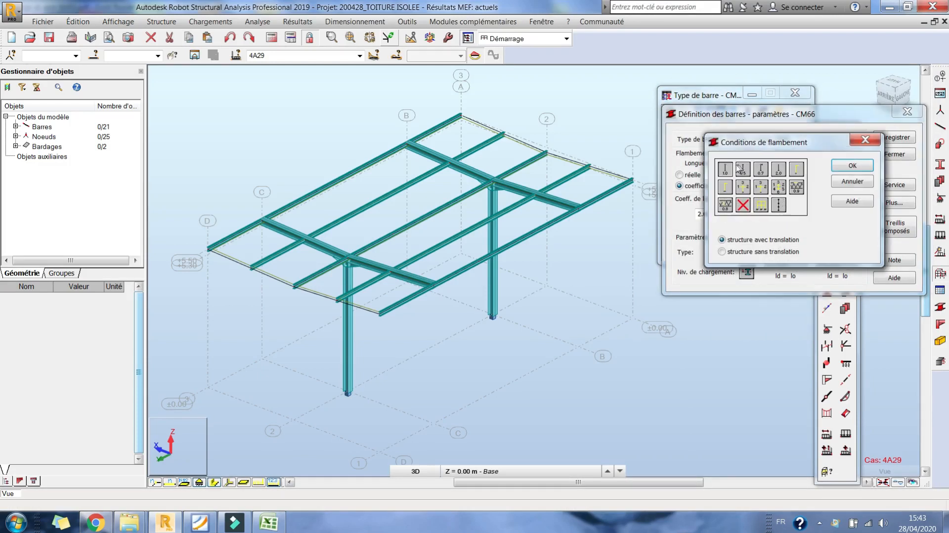
left_click(774, 171)
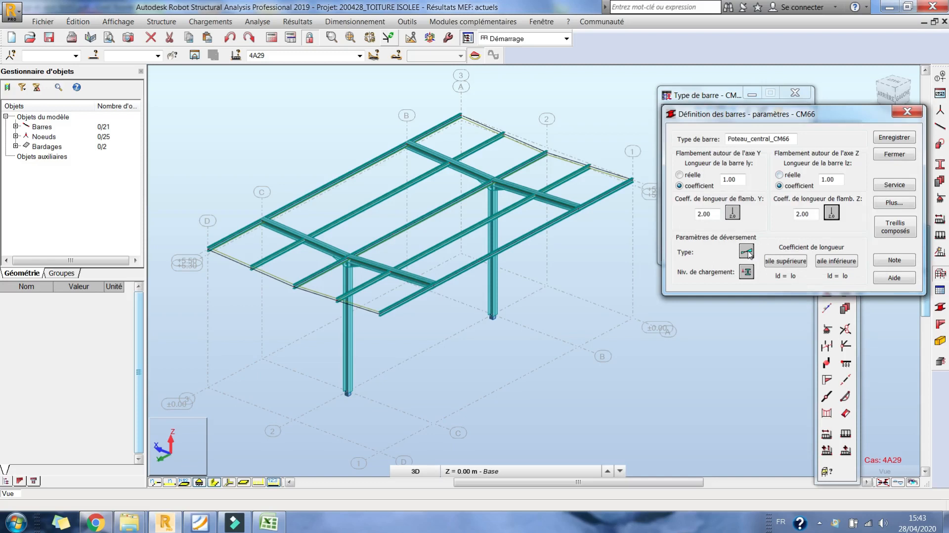
- Set the lateral buckling length coefficient of the column type's upper and lower flanges to ld = 2 lo
left_click(787, 261)
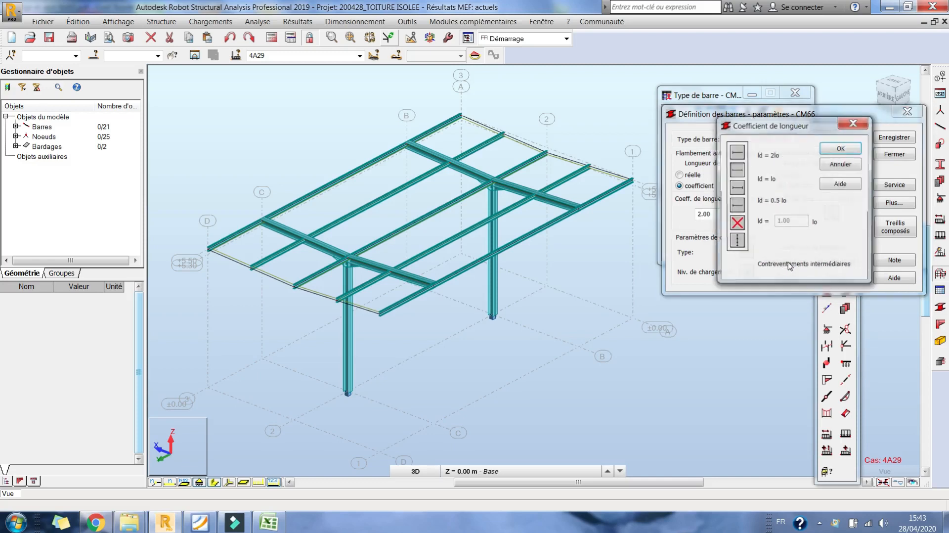
left_click(741, 151)
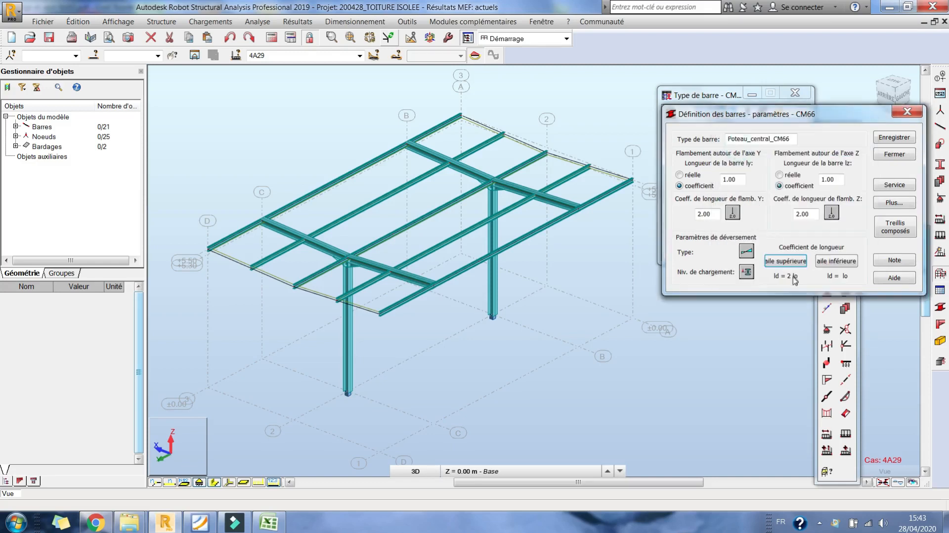
left_click(830, 264)
left_click(744, 151)
- With the bars' local axes displayed, enable the L/150 node displacement limit for Poteau_central_CM66 and save the modified type
left_click(230, 483)
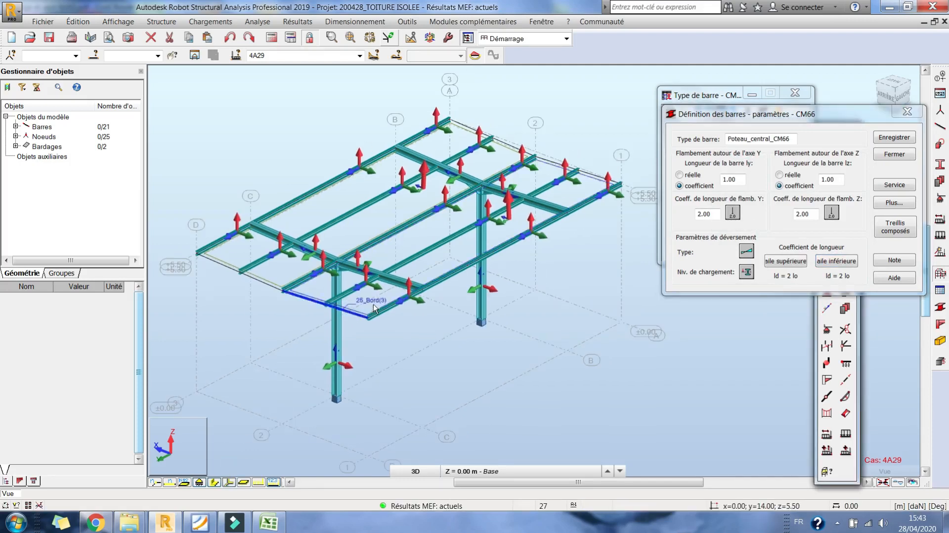
scroll(365, 290, "up", 3)
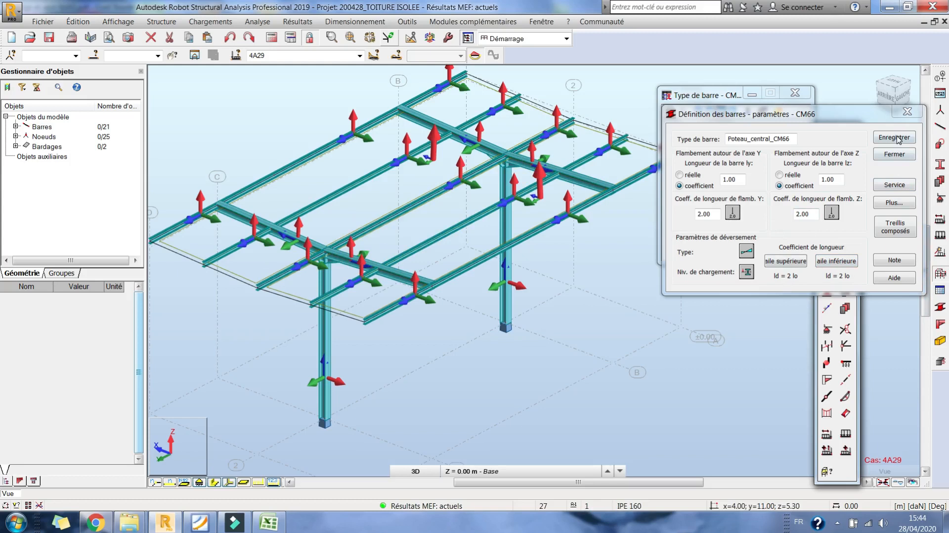
left_click(895, 185)
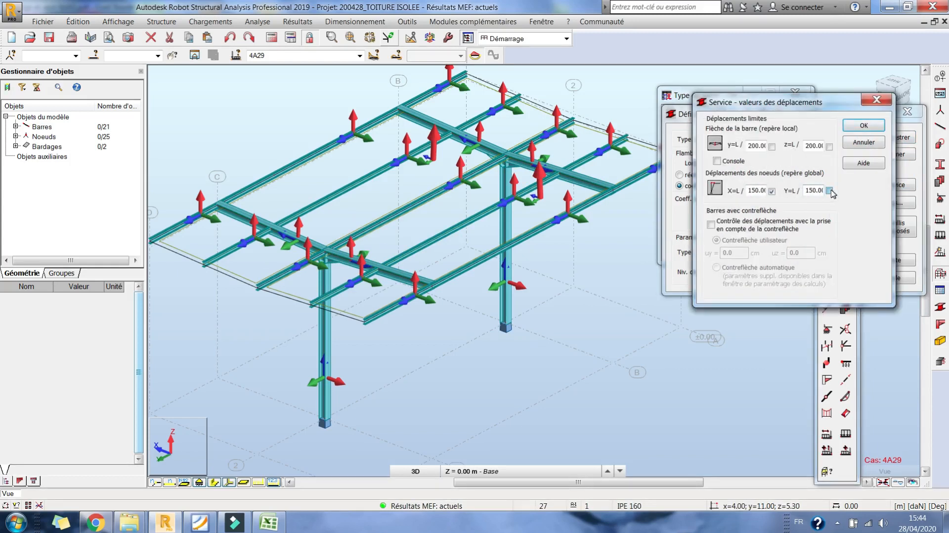
left_click(865, 124)
left_click(905, 139)
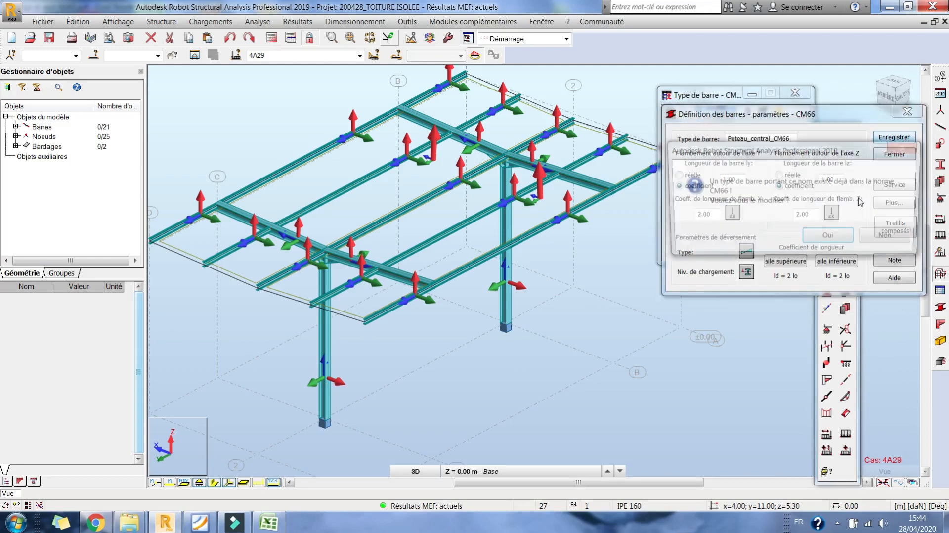
left_click(841, 237)
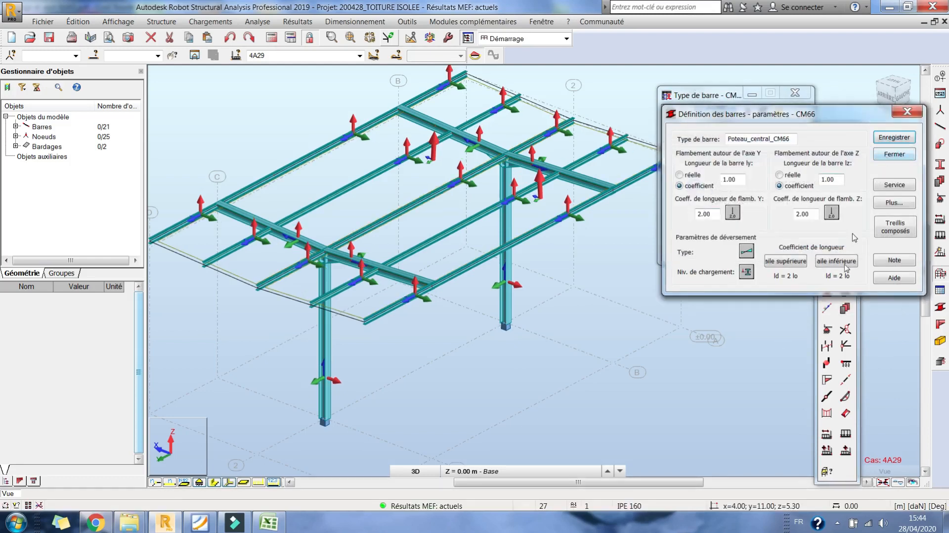
left_click(895, 154)
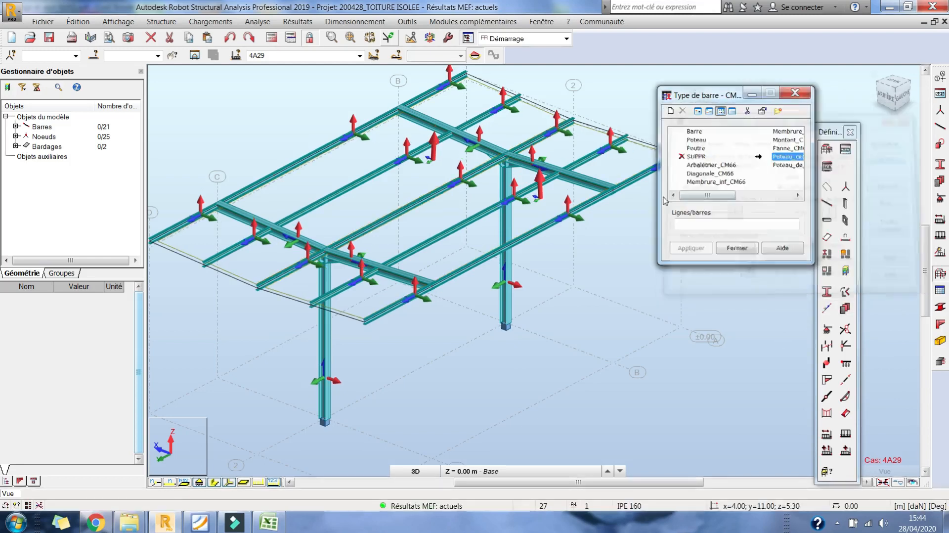
- Create a new bar type named Panne_Console from Panne_CM66 and save it
left_click(940, 307)
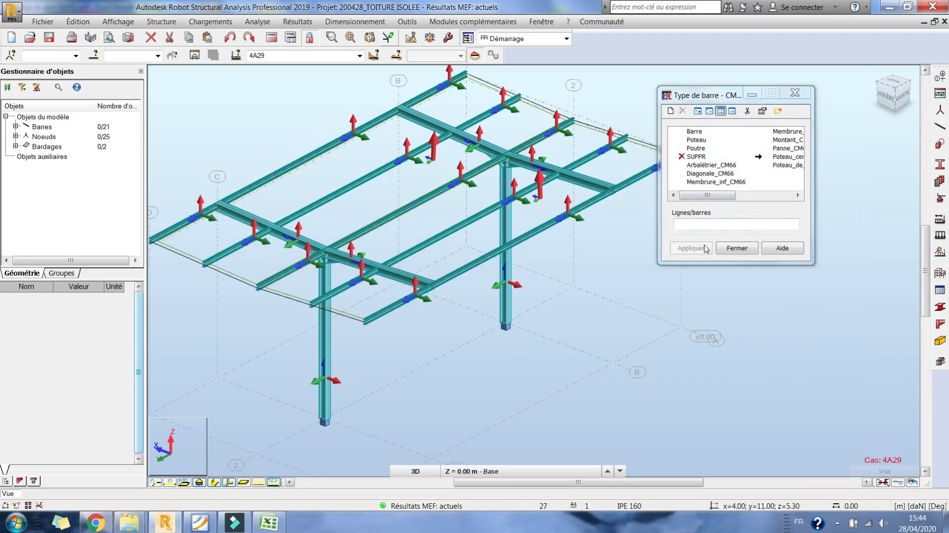
left_click(702, 195)
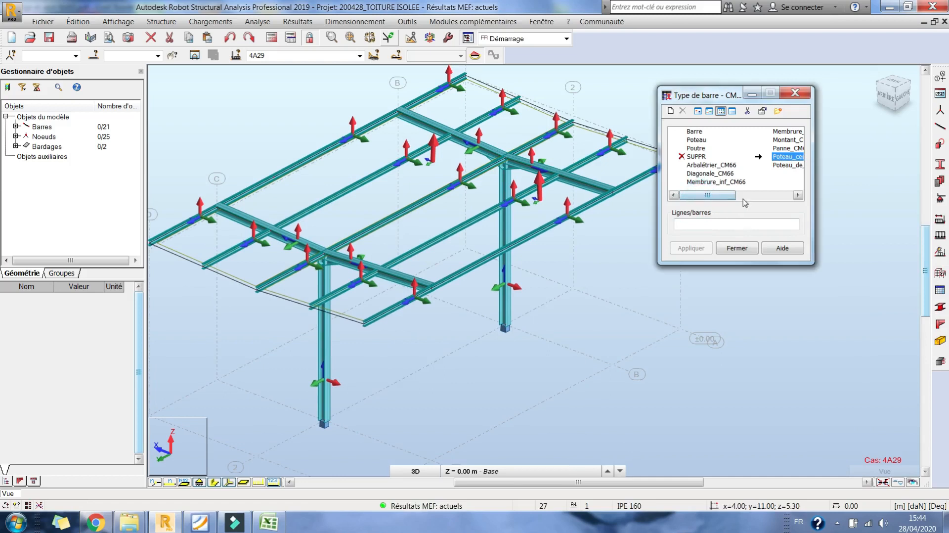
left_click(798, 194)
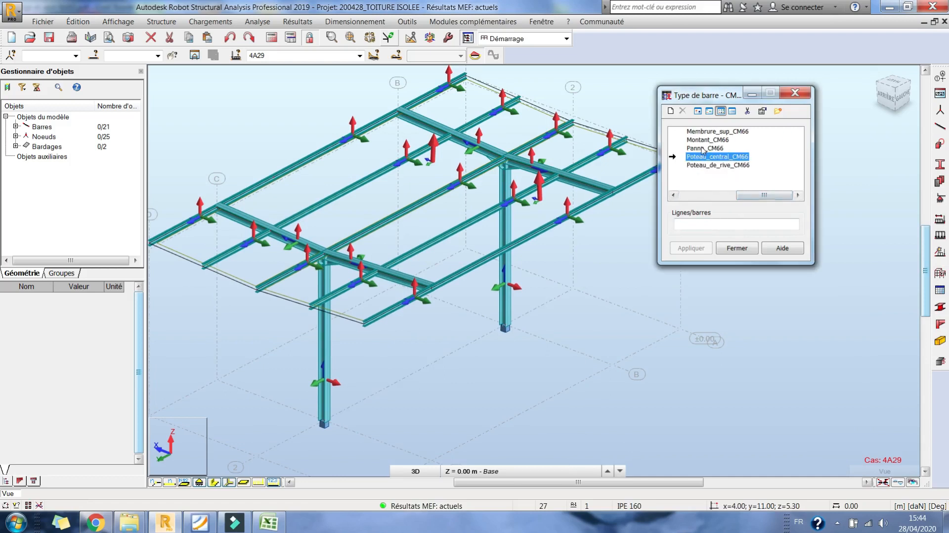
double_click(703, 148)
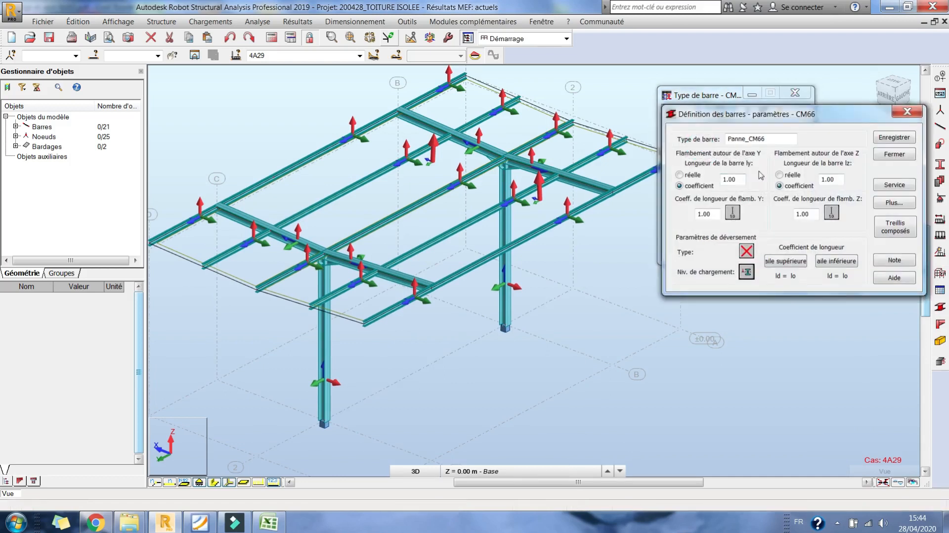
left_click_drag(748, 139, 790, 135)
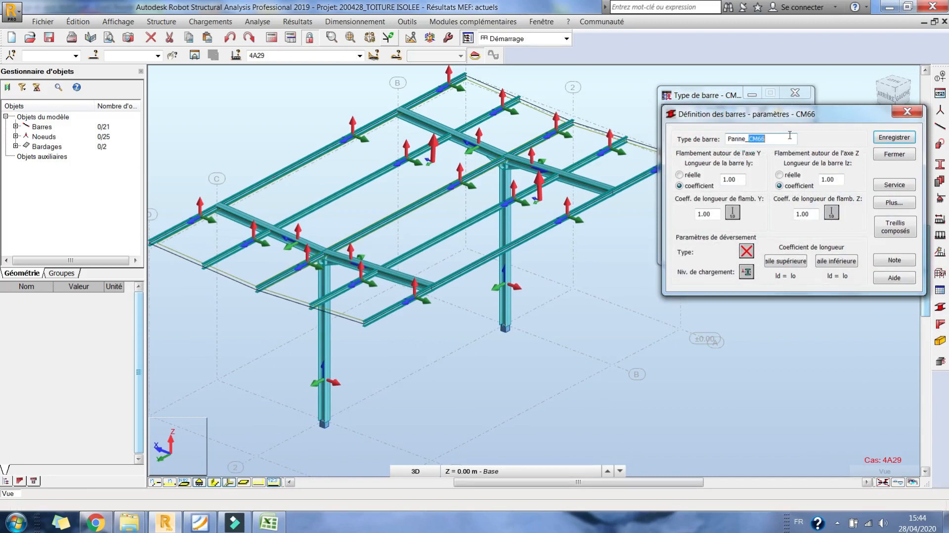
type("c")
left_click(895, 137)
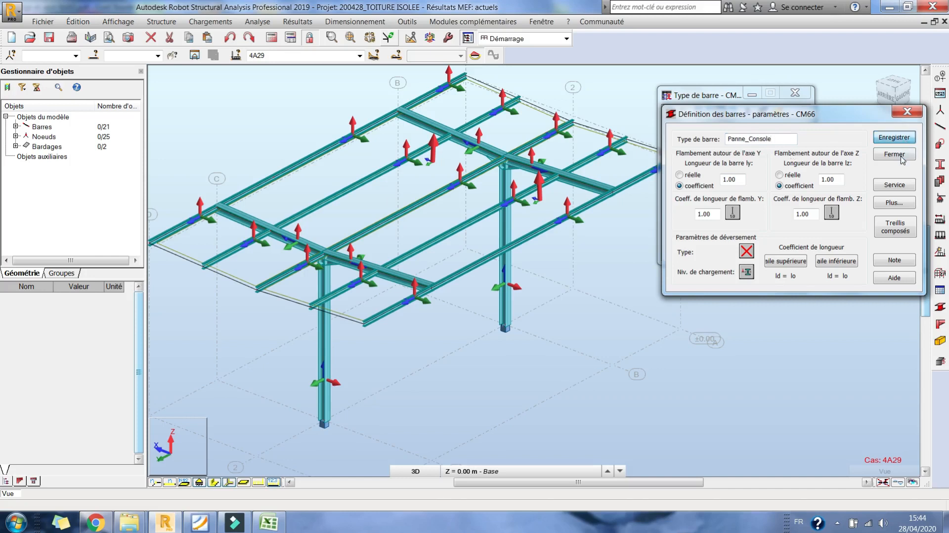
left_click(894, 154)
- Open the Panne_CM66 bar type for editing and hide the bars' local axes in the model
left_click(762, 196)
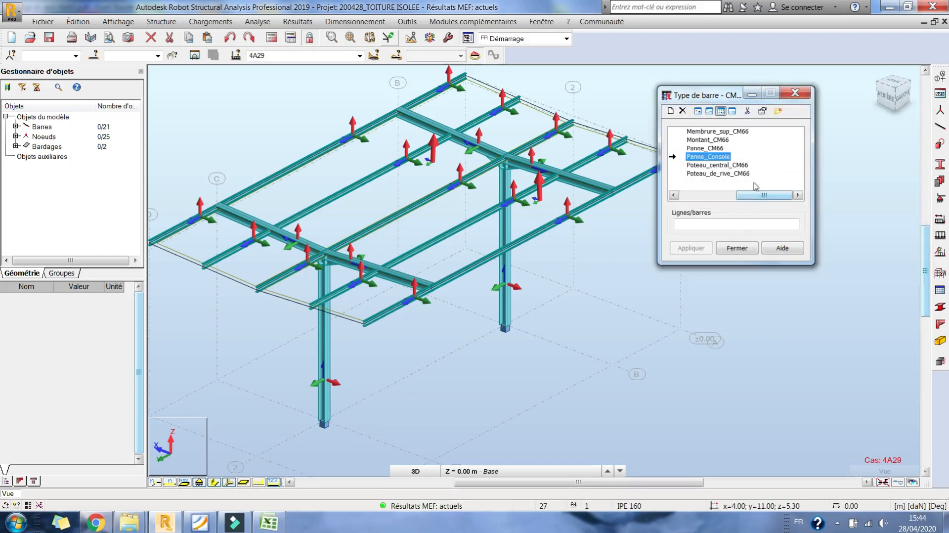
double_click(702, 147)
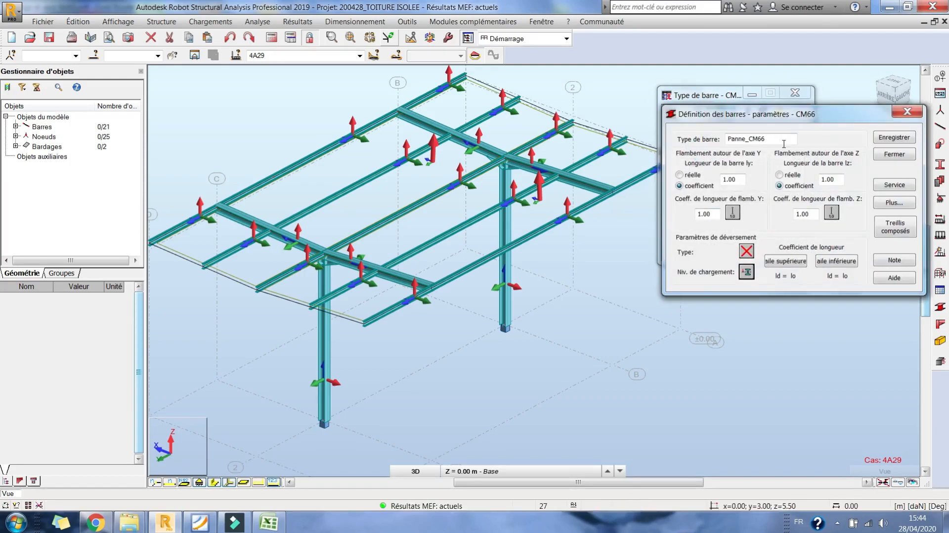
left_click(226, 483)
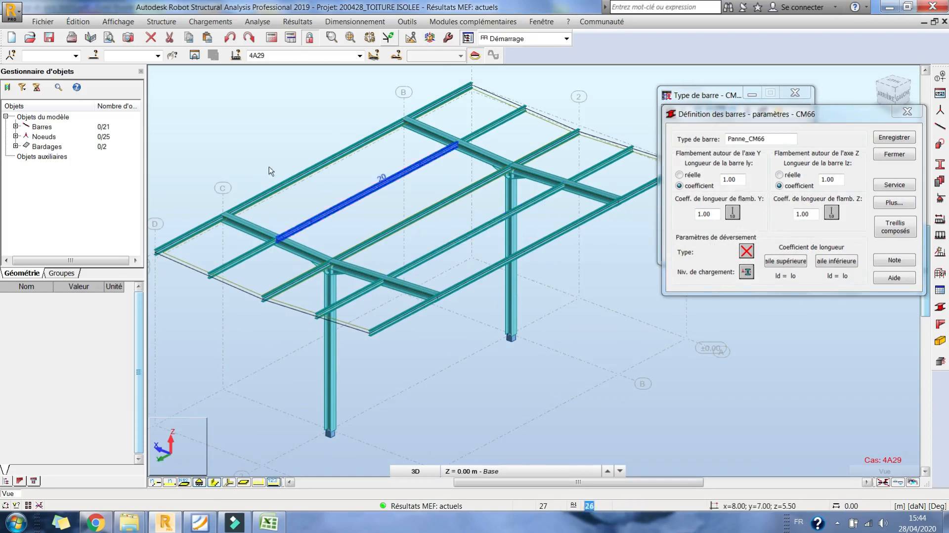
left_click(904, 97)
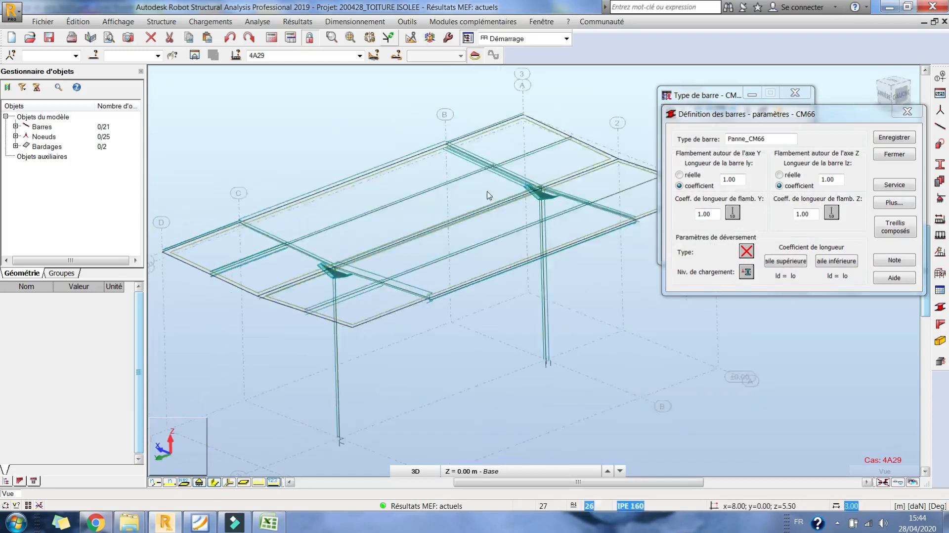
right_click(409, 176)
left_click(469, 232)
left_click_drag(470, 232, 743, 259)
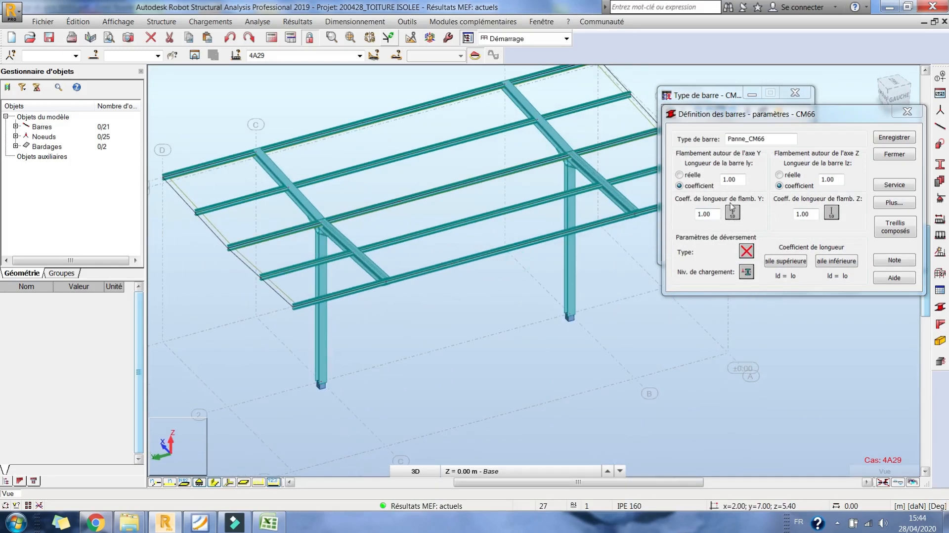
- Set the Panne_CM66 buckling conditions to no buckling about both the Y and Z axes
left_click(746, 253)
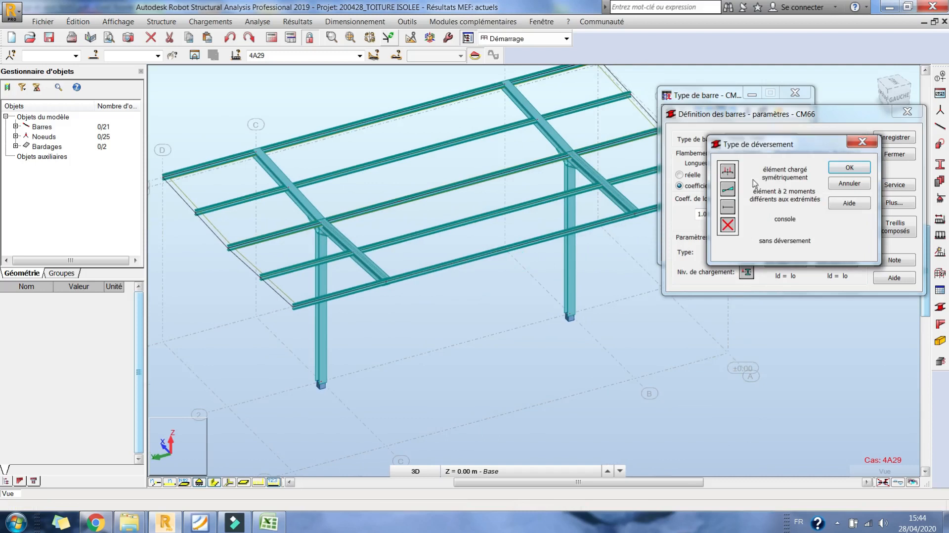
left_click(850, 183)
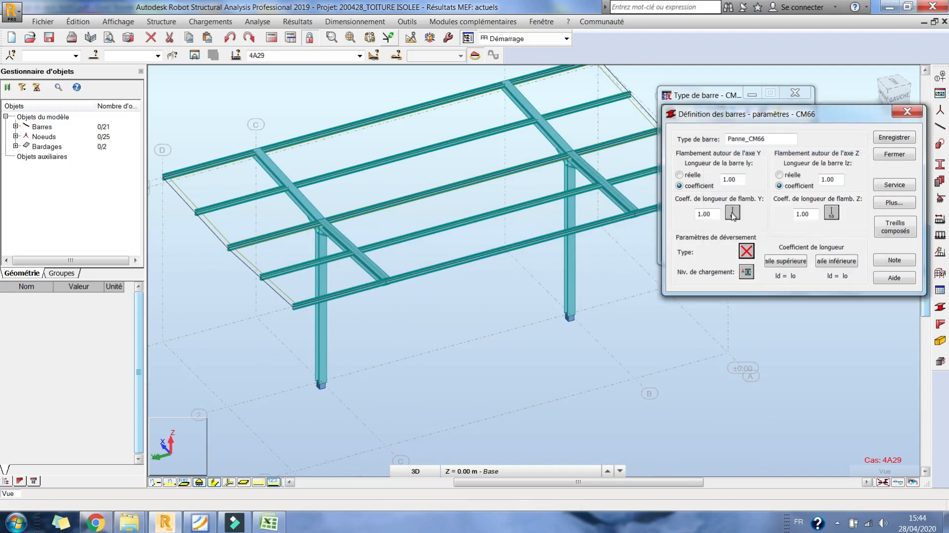
left_click(732, 214)
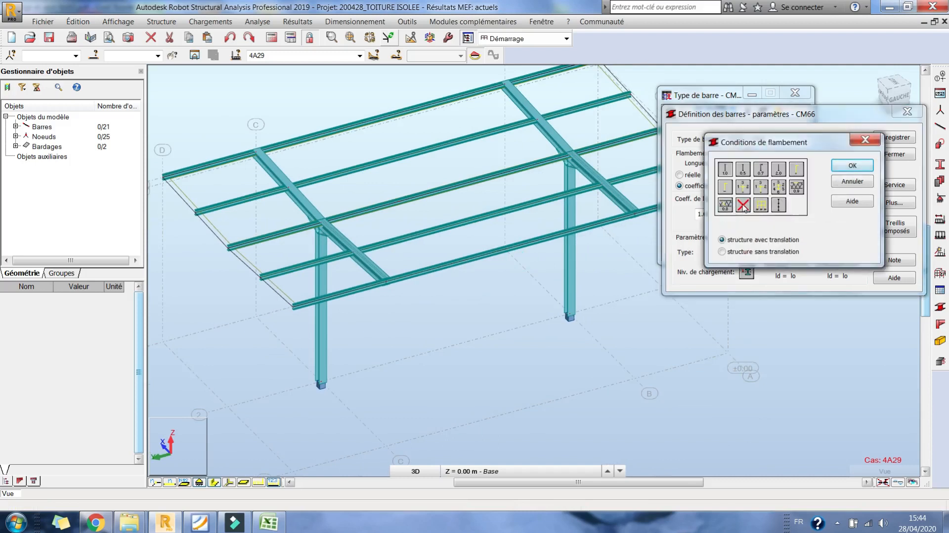
double_click(744, 207)
left_click(745, 209)
double_click(743, 207)
- Set the purlin type's lateral buckling to a symmetrically loaded element, with no length coefficient for the upper flange
left_click(749, 252)
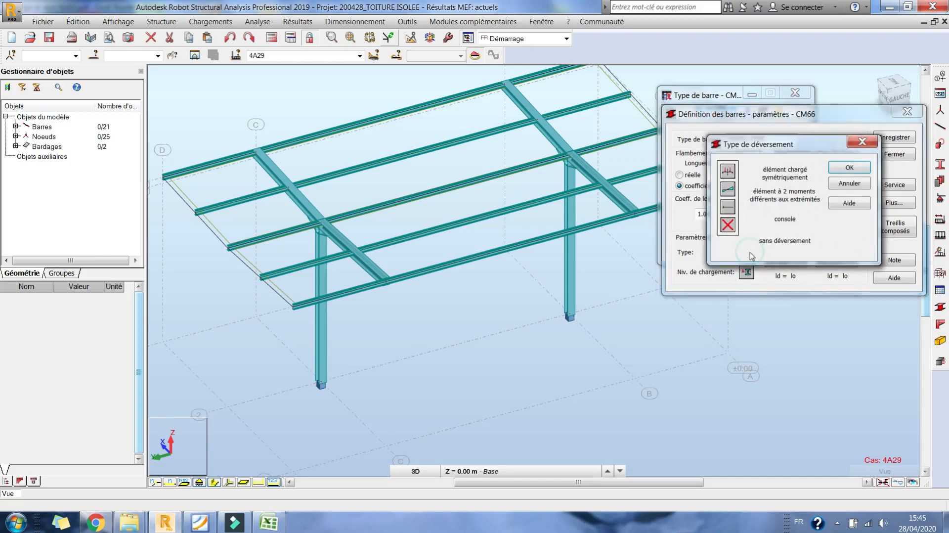
double_click(728, 172)
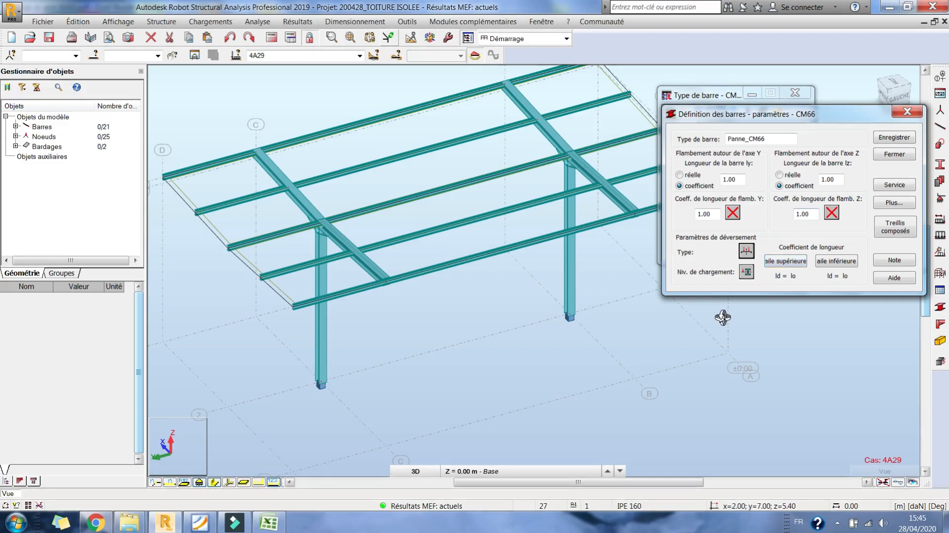
left_click(778, 265)
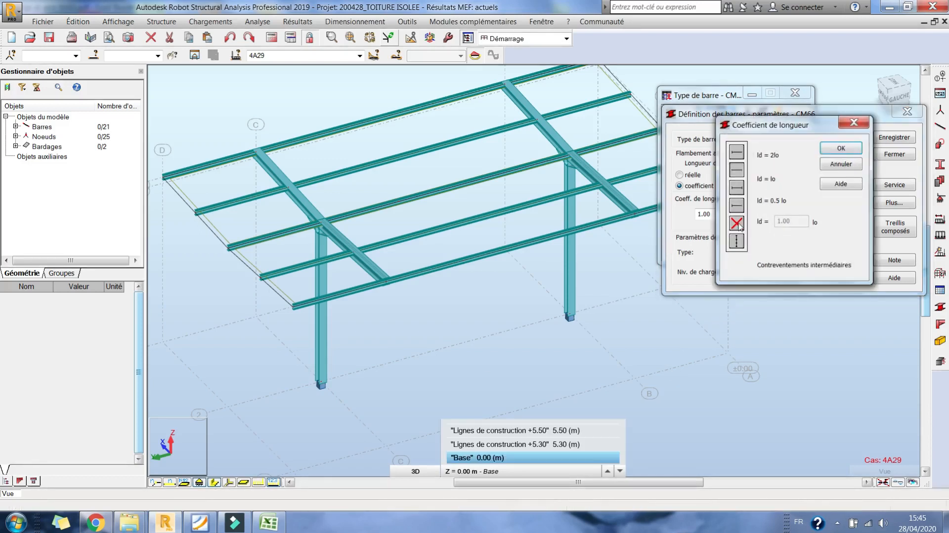
double_click(737, 222)
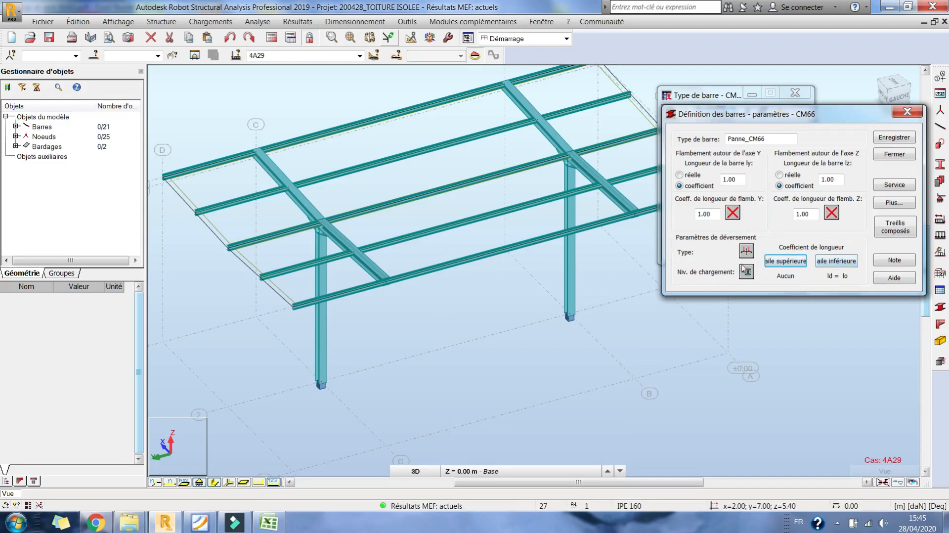
- Accept the z = L/200 deflection limit for Panne_CM66 and save the changes over the existing type
middle_click_drag(559, 270, 521, 284)
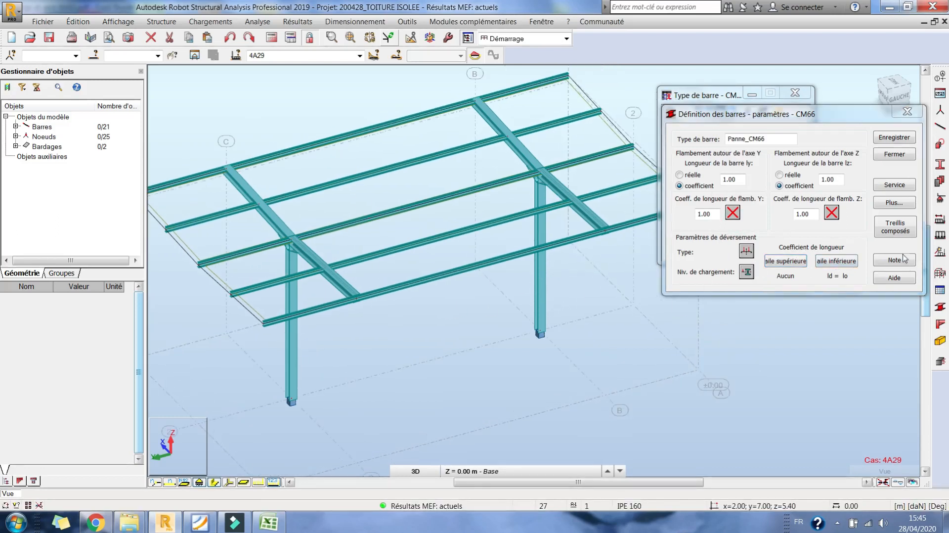
left_click(896, 186)
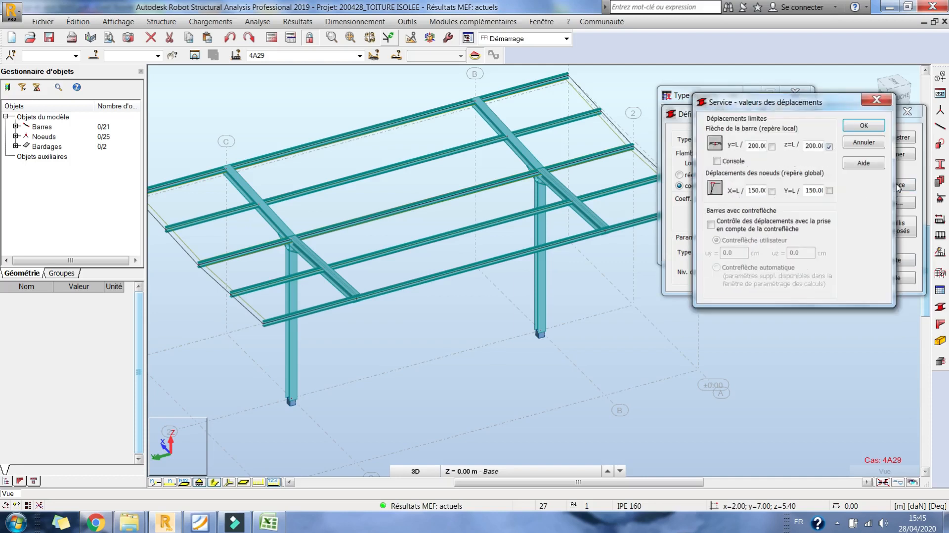
left_click(864, 126)
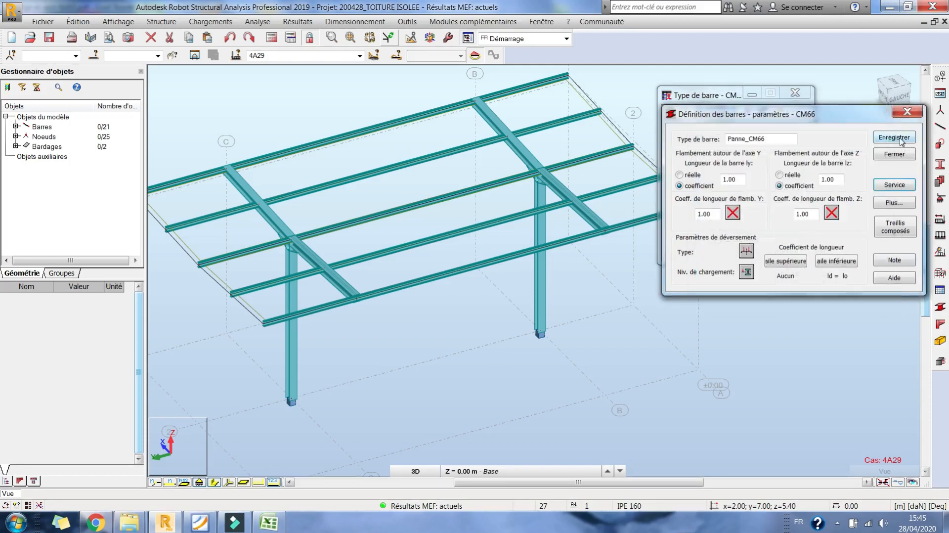
left_click(901, 140)
left_click(831, 238)
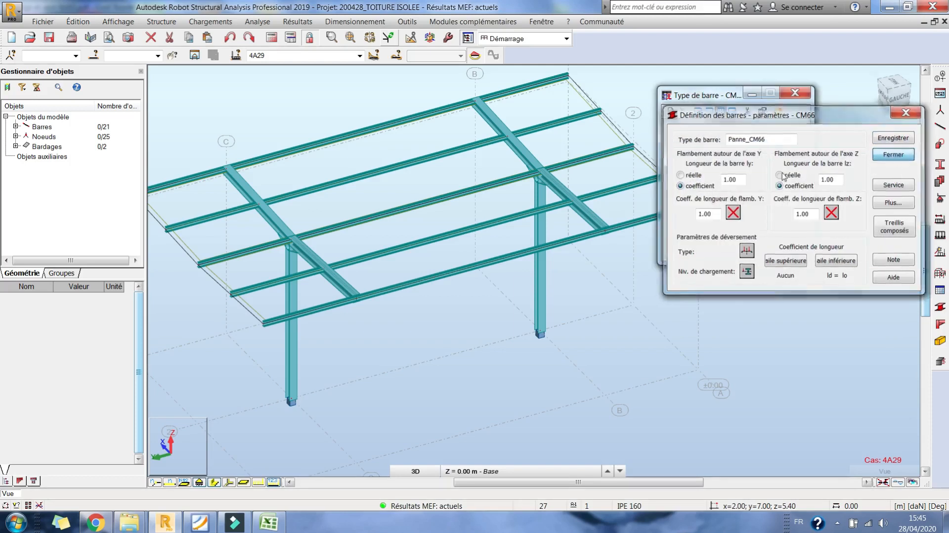
- Open the Panne_Console bar type for editing and display the bars' local axes in the model
left_click(763, 187)
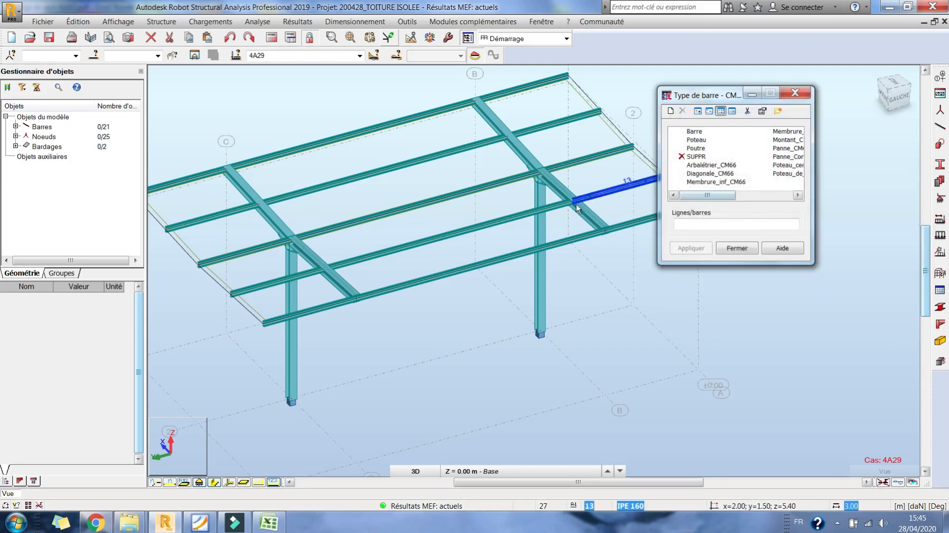
middle_click_drag(577, 207, 467, 244)
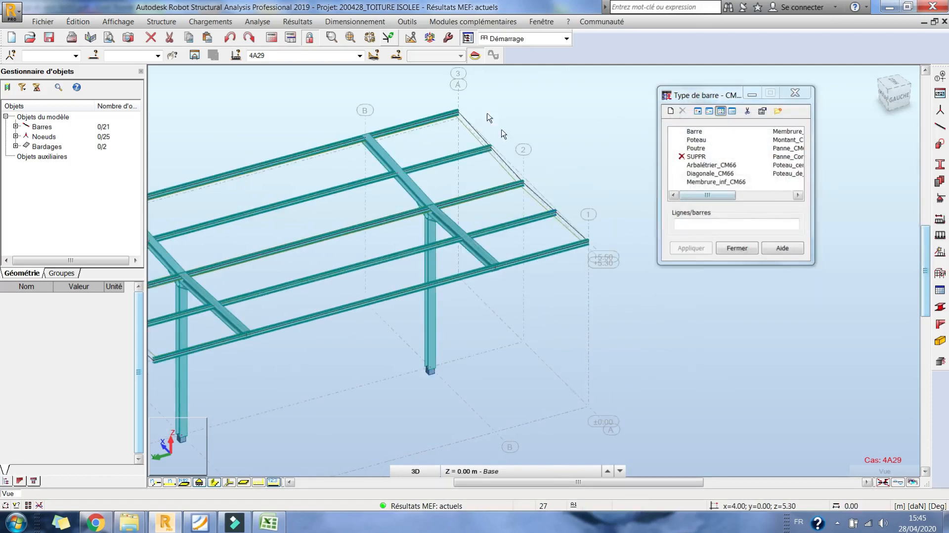
left_click(764, 195)
double_click(702, 156)
middle_click_drag(481, 272, 565, 238)
middle_click_drag(489, 265, 503, 259)
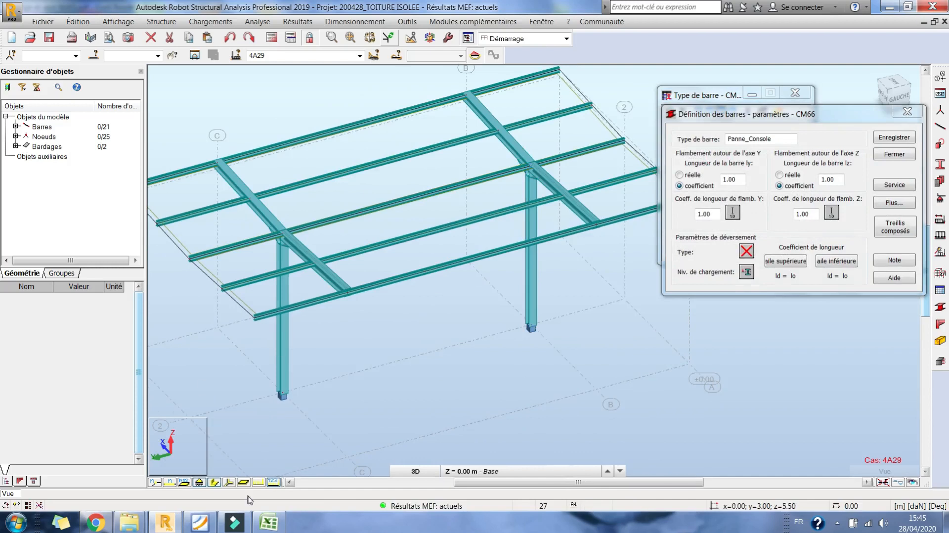
left_click(229, 483)
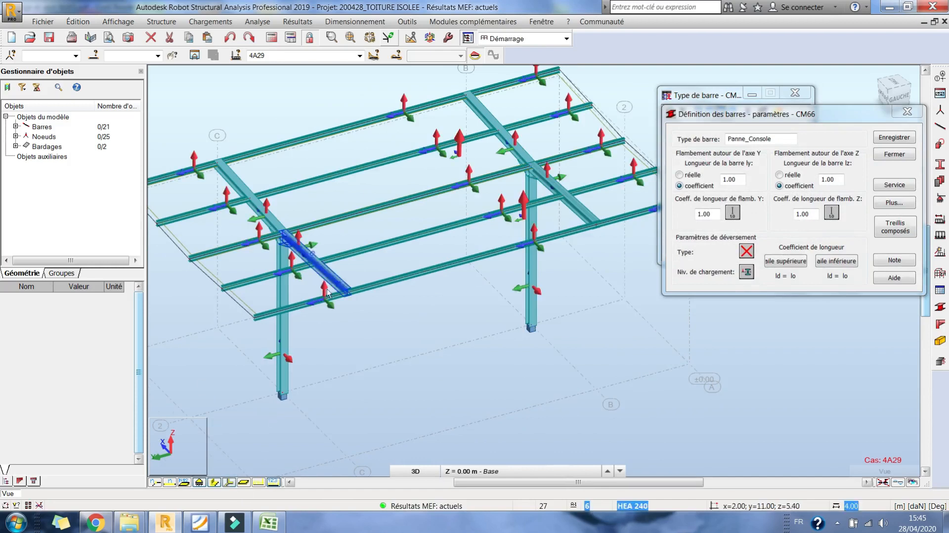
- Disable Y and Z buckling for Panne_Console and set its lateral buckling type to an element with two different end moments
left_click(733, 213)
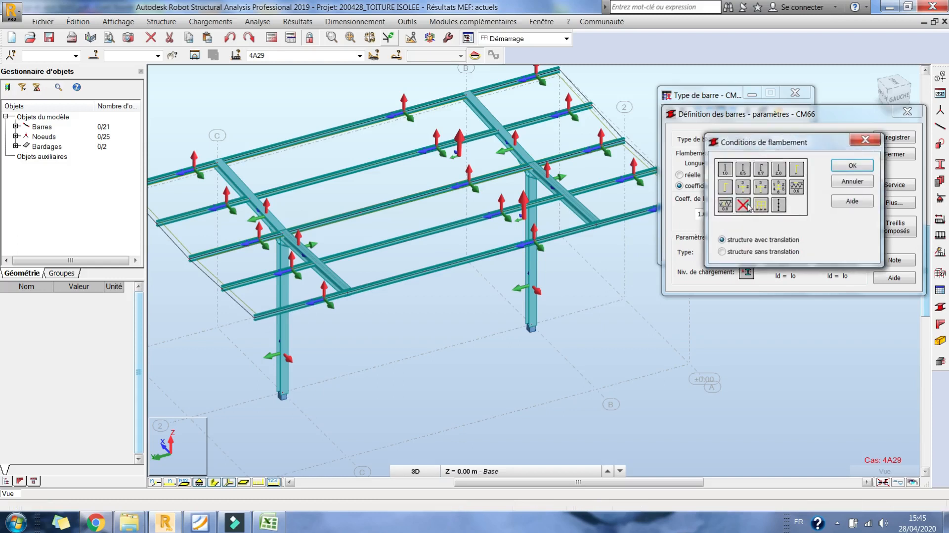
left_click(749, 207)
left_click(748, 209)
left_click(748, 208)
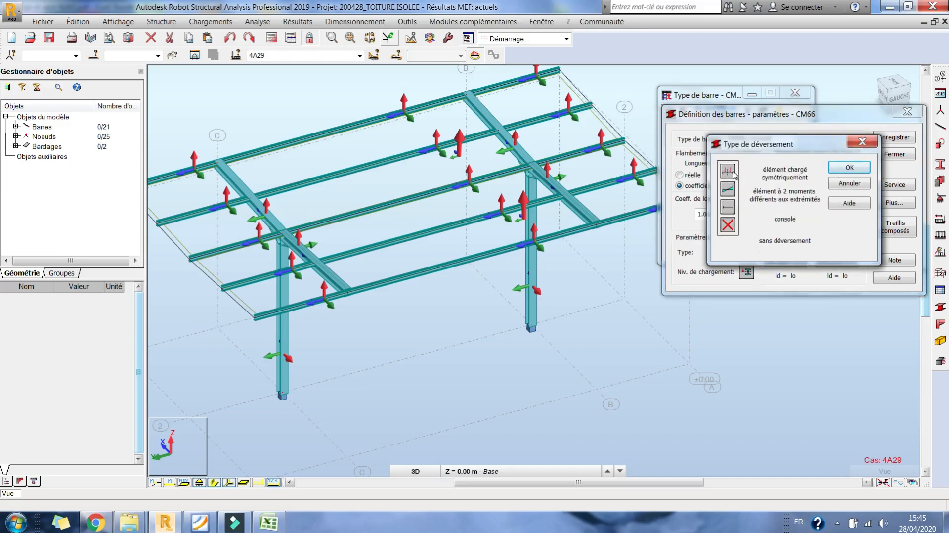
double_click(733, 192)
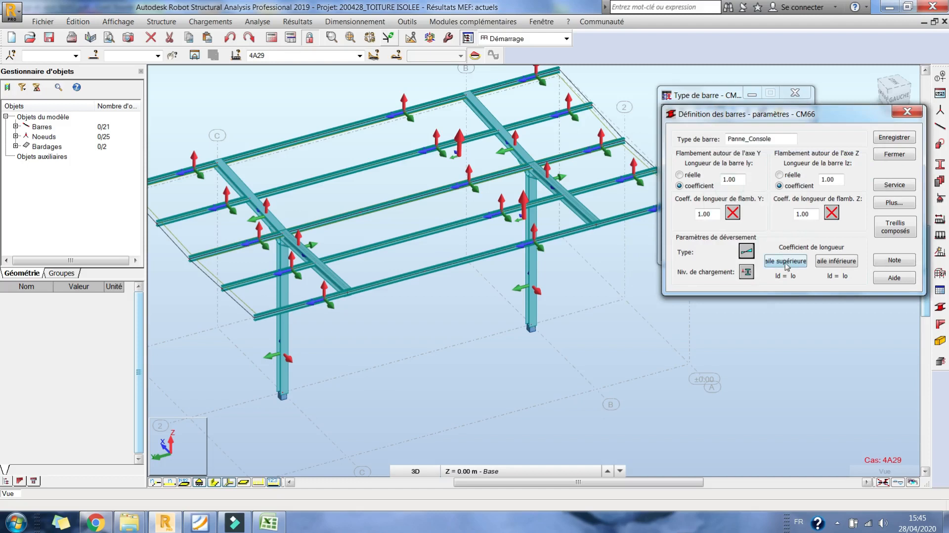
- Set Panne_Console's length coefficient to none for the upper flange and ld = 2lo for the lower flange, saving over the existing type
left_click(786, 261)
double_click(738, 170)
left_click(836, 262)
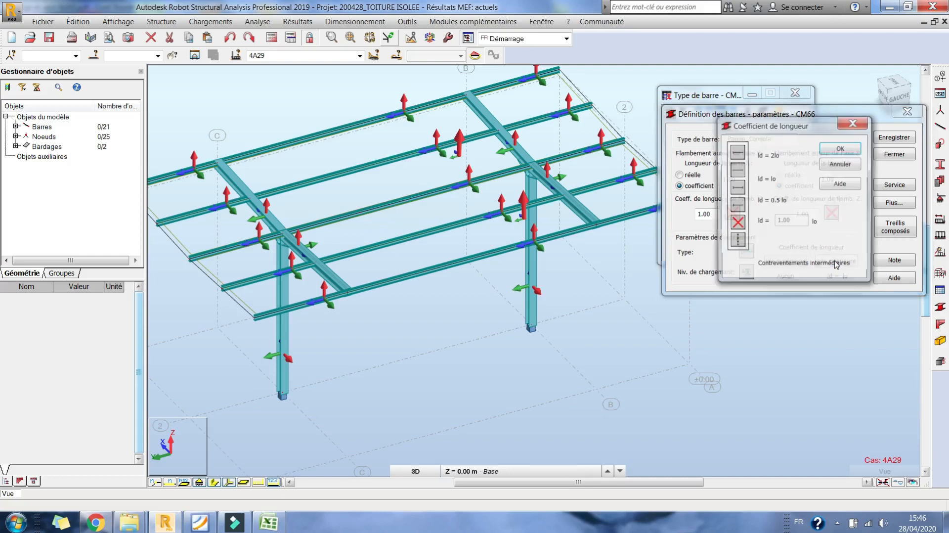
double_click(743, 152)
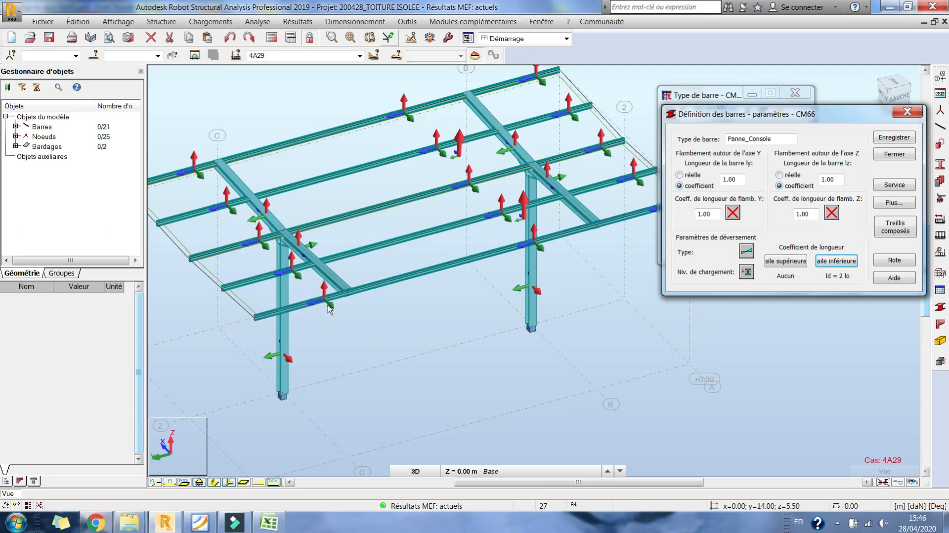
middle_click_drag(331, 305, 342, 290)
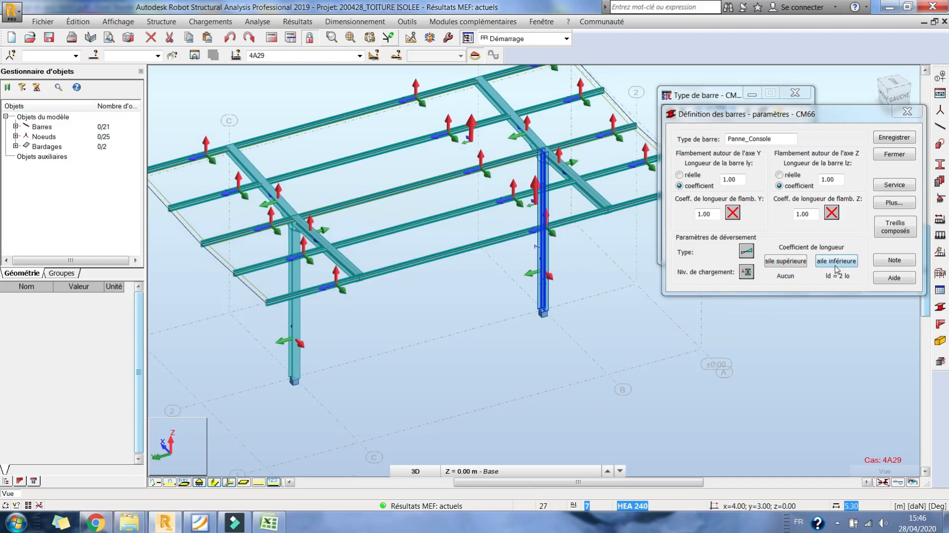
left_click(883, 138)
key("Return")
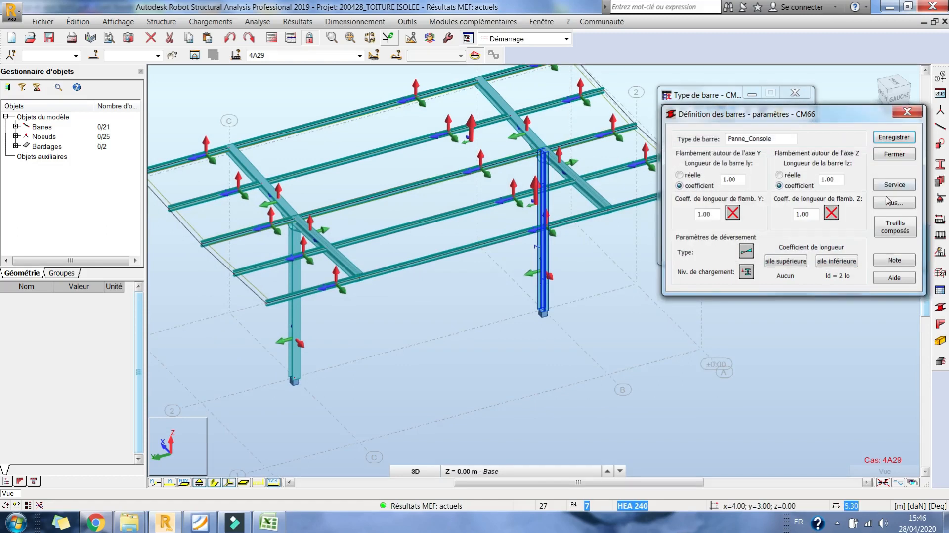
- Adjust the X and Y = L/150 node displacement checks in Panne_Console's service settings and save over the existing type
left_click(890, 185)
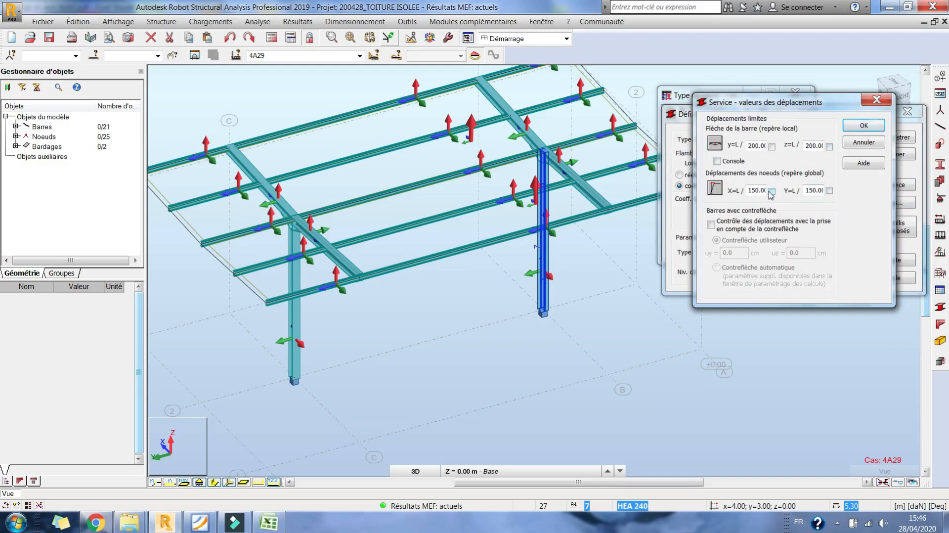
left_click(772, 192)
left_click(829, 190)
left_click(772, 190)
left_click(772, 190)
left_click(864, 128)
left_click(895, 137)
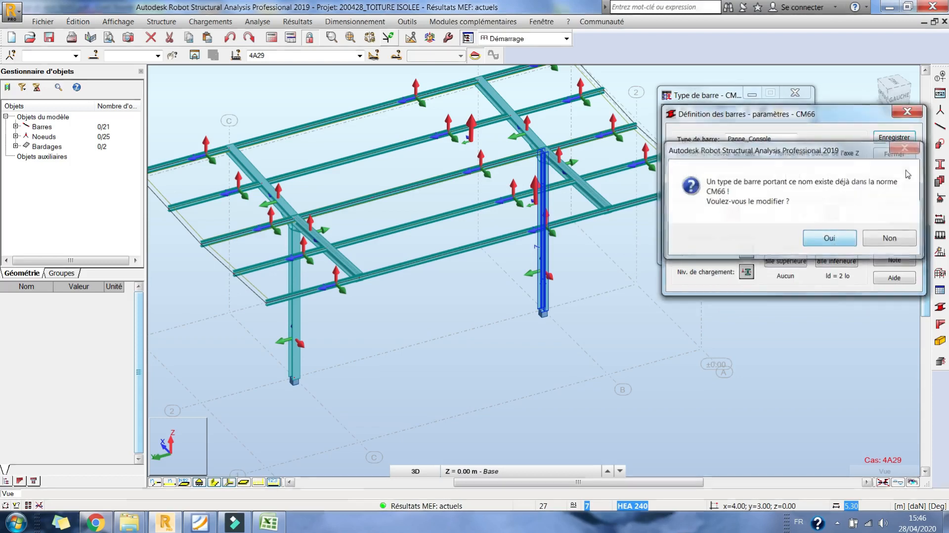
key("Return")
left_click(894, 153)
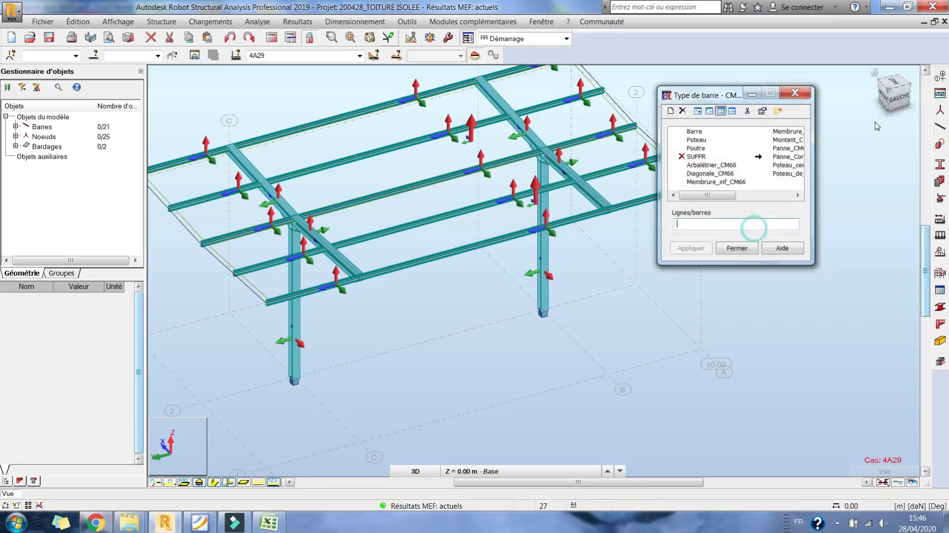
- Assign Panne_Console to the cantilever purlins between axes C and D and between axes A and B
left_click(897, 106)
left_click_drag(266, 187, 224, 277)
left_click(691, 248)
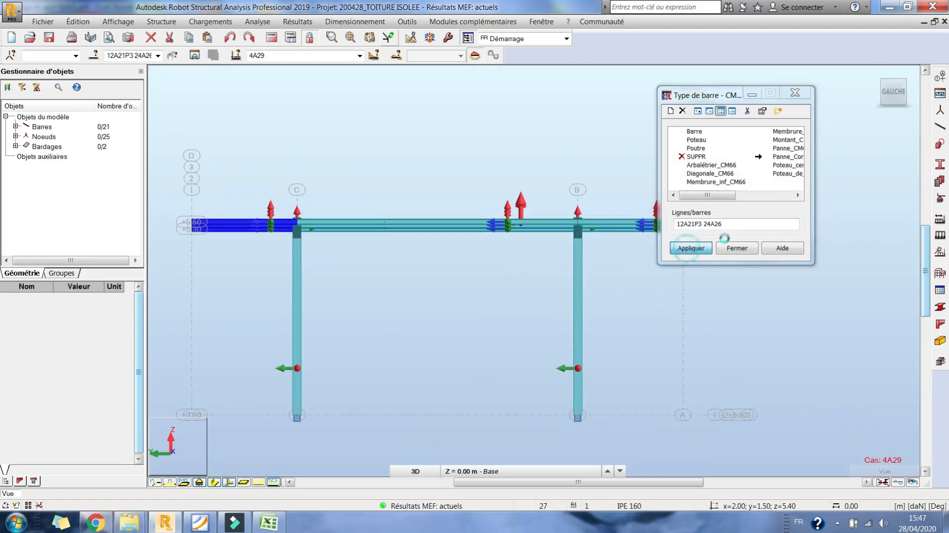
middle_click_drag(617, 285, 530, 295)
left_click(675, 225)
left_click_drag(576, 196, 546, 274)
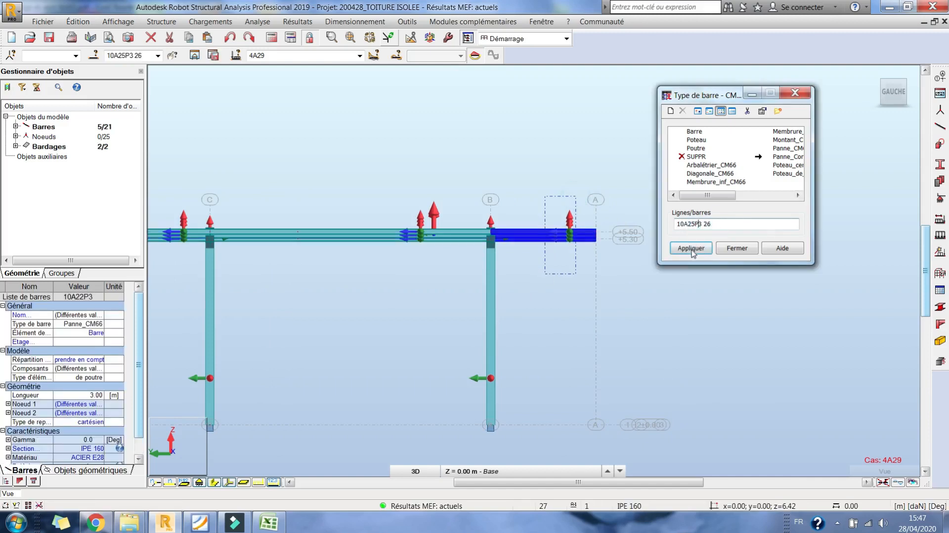
left_click(691, 249)
- Display the bar types with their colour legend on the 3D model to check the assignments
right_click(500, 172)
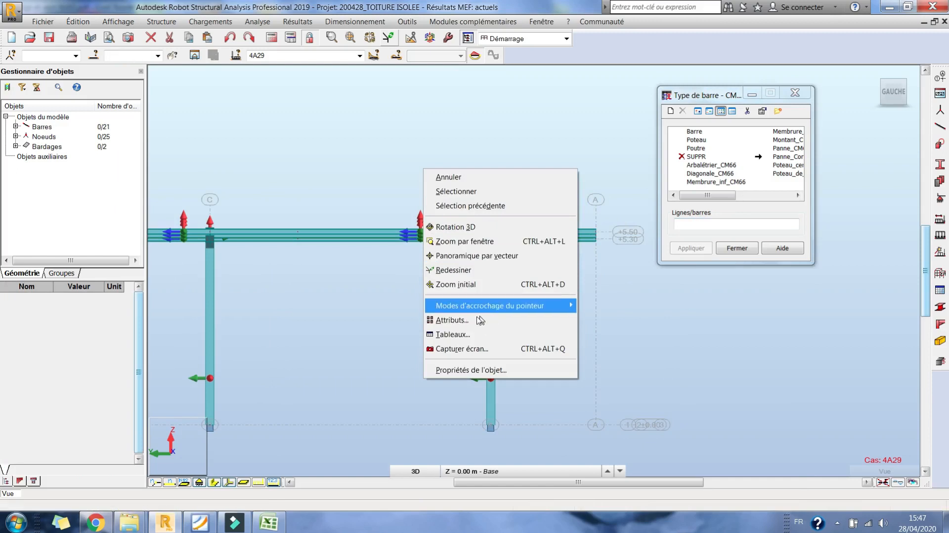
left_click(466, 228)
left_click_drag(439, 265, 547, 210)
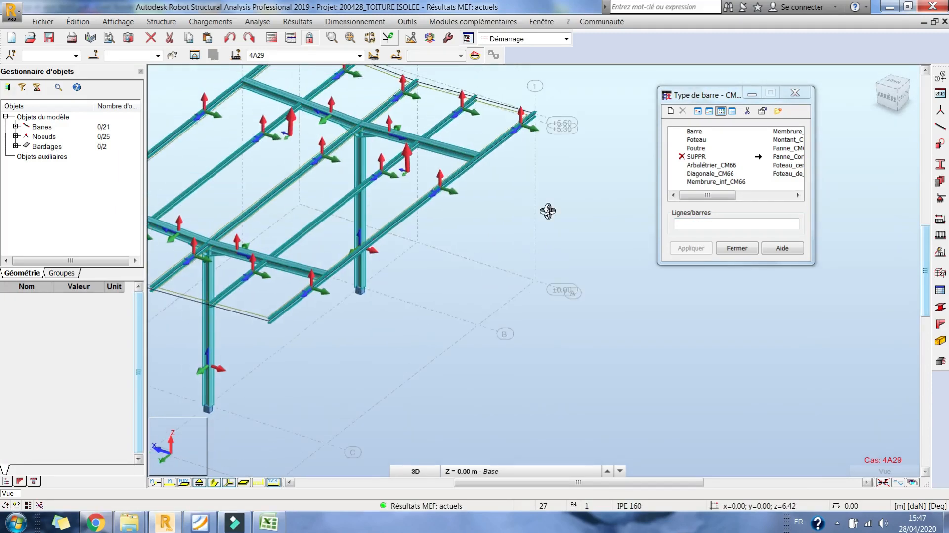
right_click(474, 212)
left_click(510, 366)
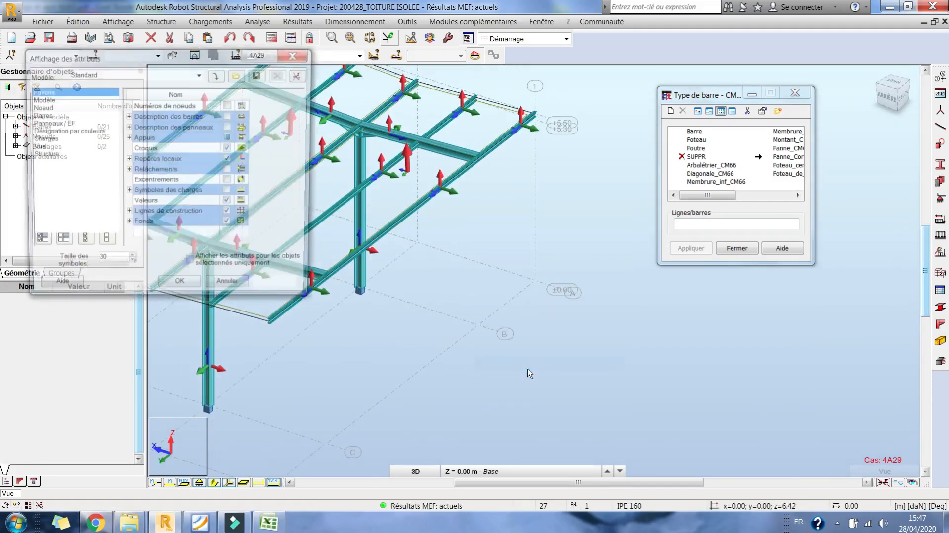
left_click(45, 115)
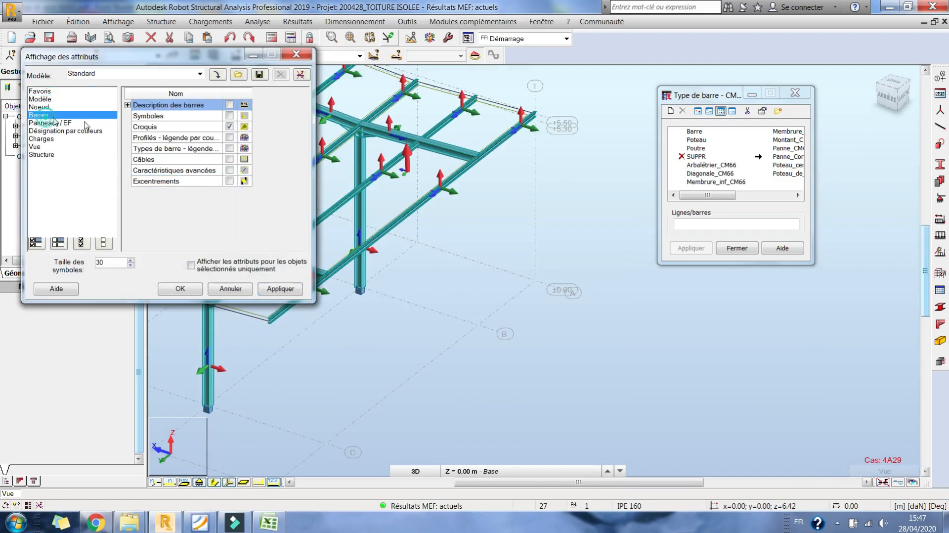
left_click(229, 149)
left_click(193, 289)
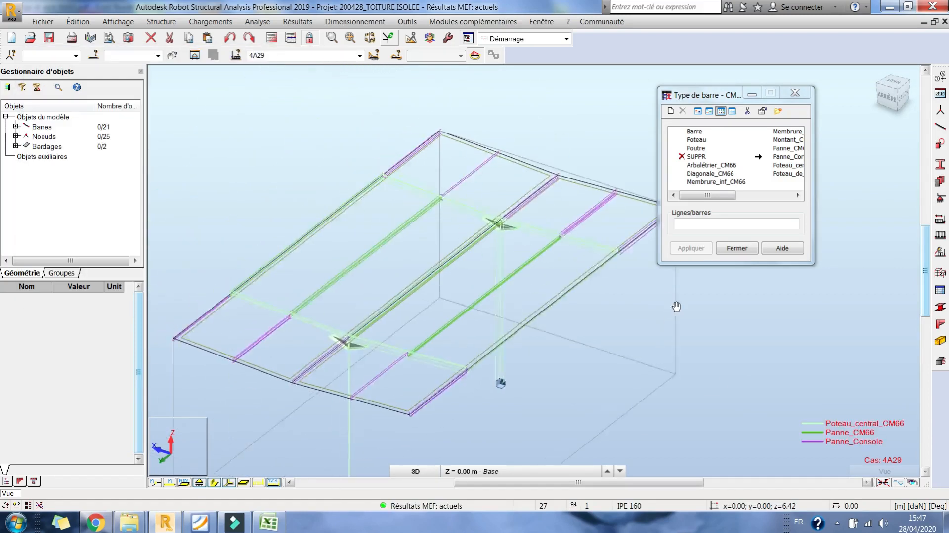
middle_click_drag(607, 302, 587, 259)
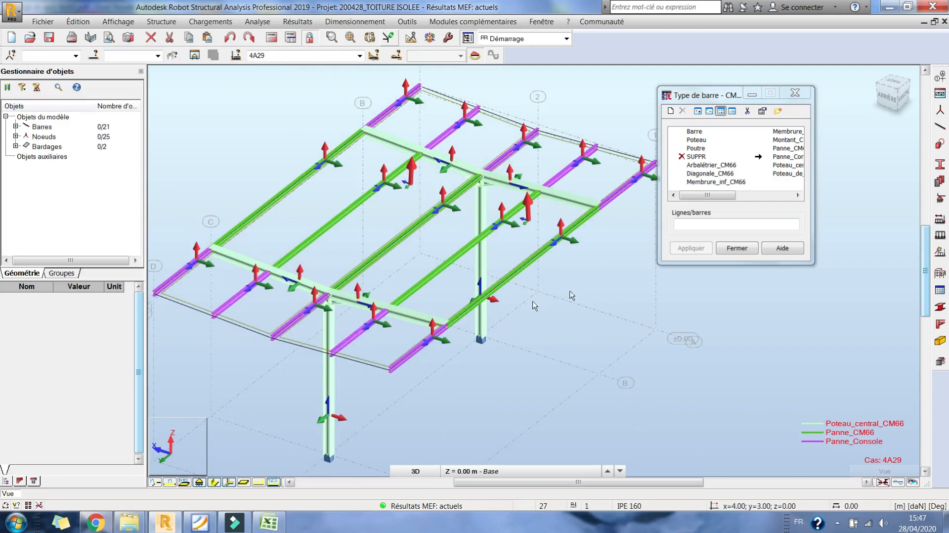
- Close the bar type definition and rerun the structural analysis
left_click(737, 249)
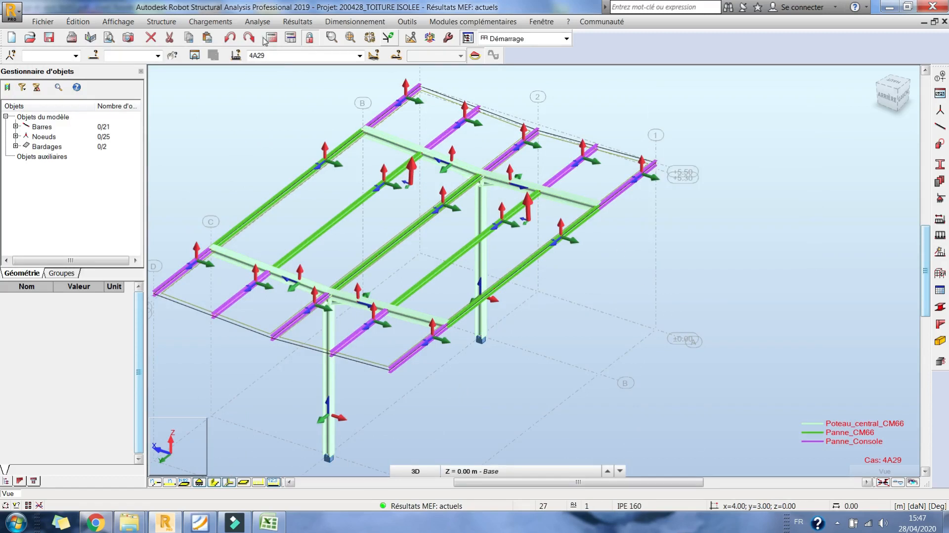
left_click(279, 37)
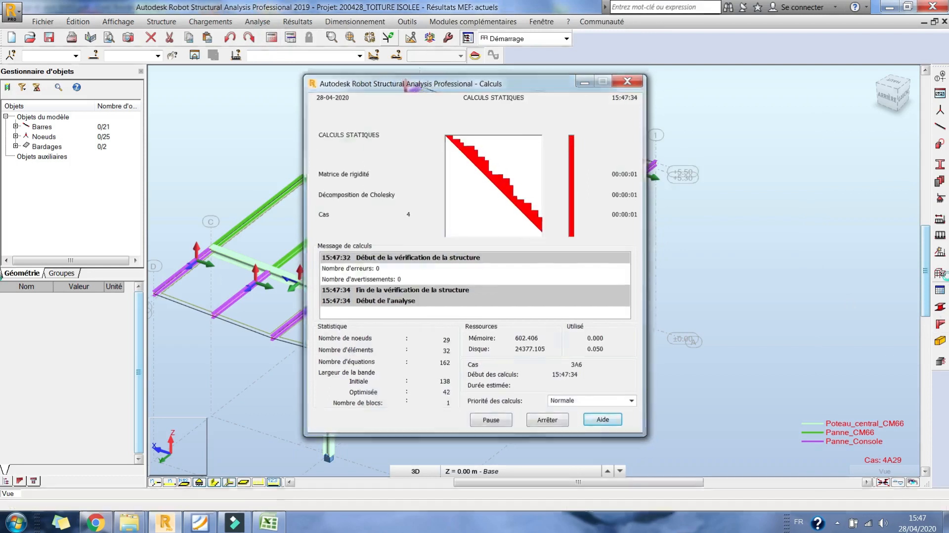
scroll(697, 220, "down", 3)
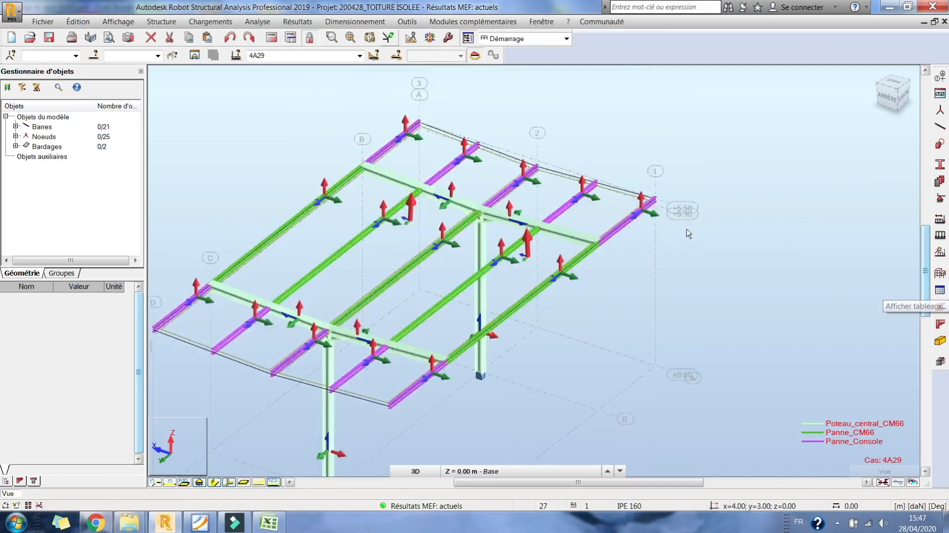
- Select the whole structure and open the CM66 calculation settings for steel member design
key("ctrl+a")
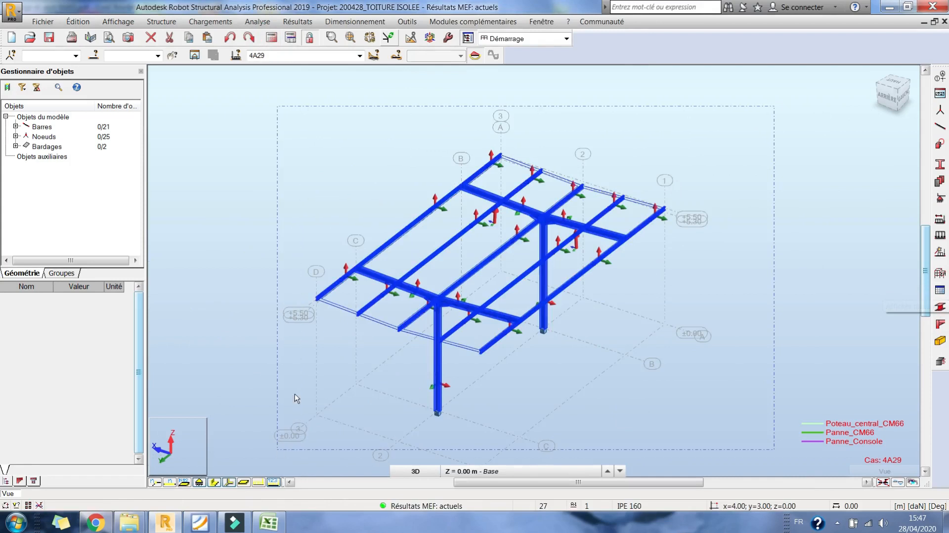
left_click(373, 23)
mouse_move(435, 52)
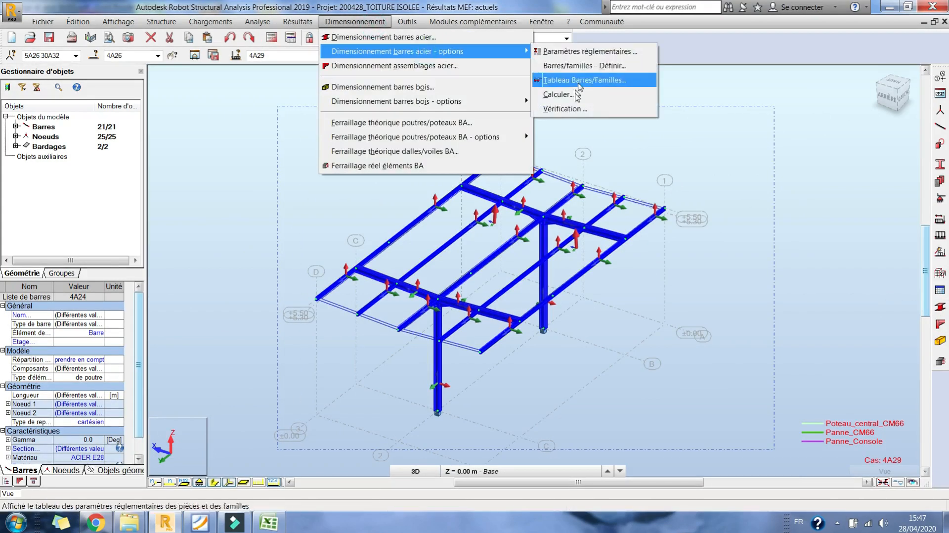
left_click(556, 95)
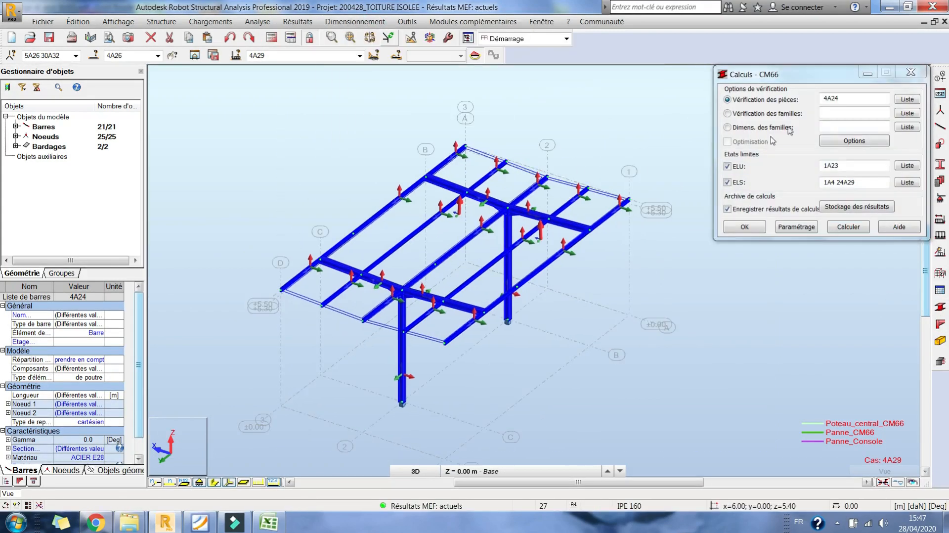
- Try to replace the member verification list with the selected bars 4A26
right_click(115, 55)
key("ctrl+c")
left_click(146, 91)
left_click(813, 102)
right_click(827, 98)
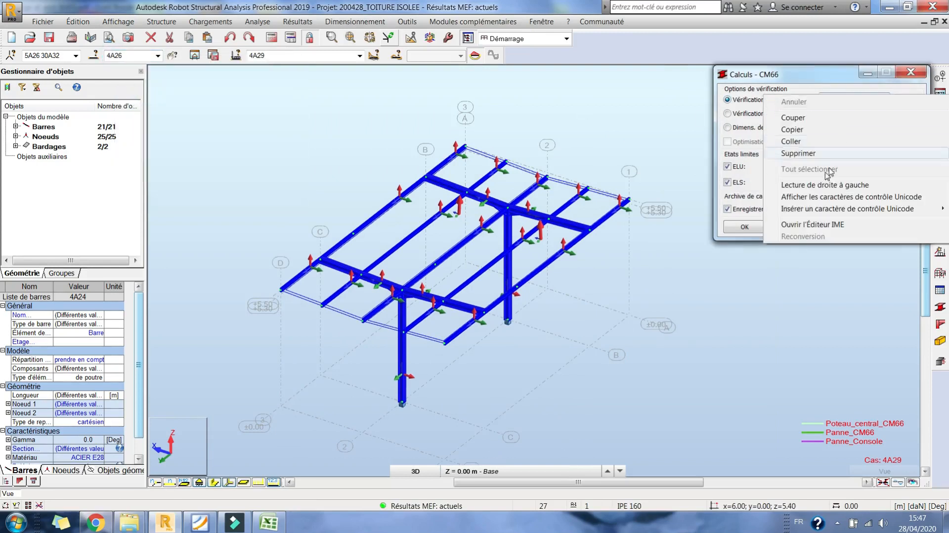
left_click(821, 138)
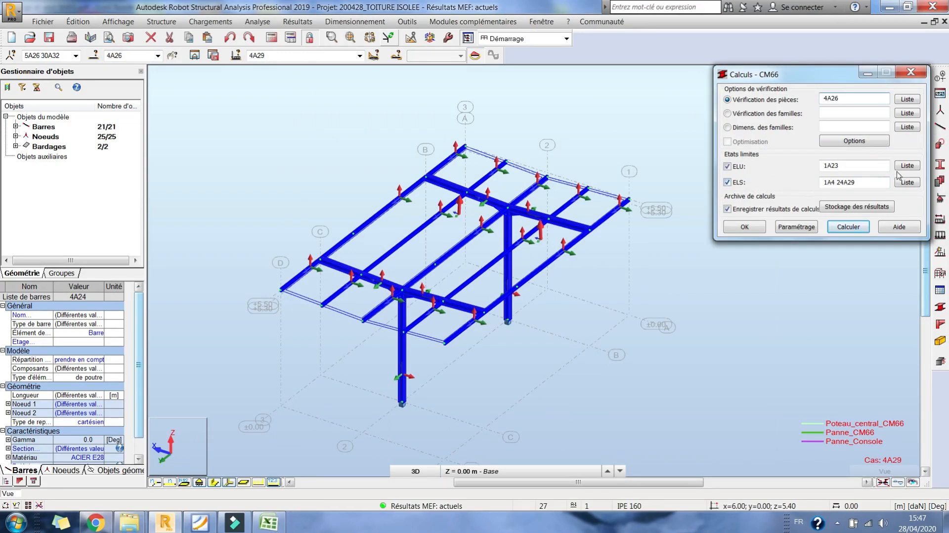
- Set the ELU case list to the combinations of type ELU, cases 5A23
left_click(905, 171)
left_click(806, 142)
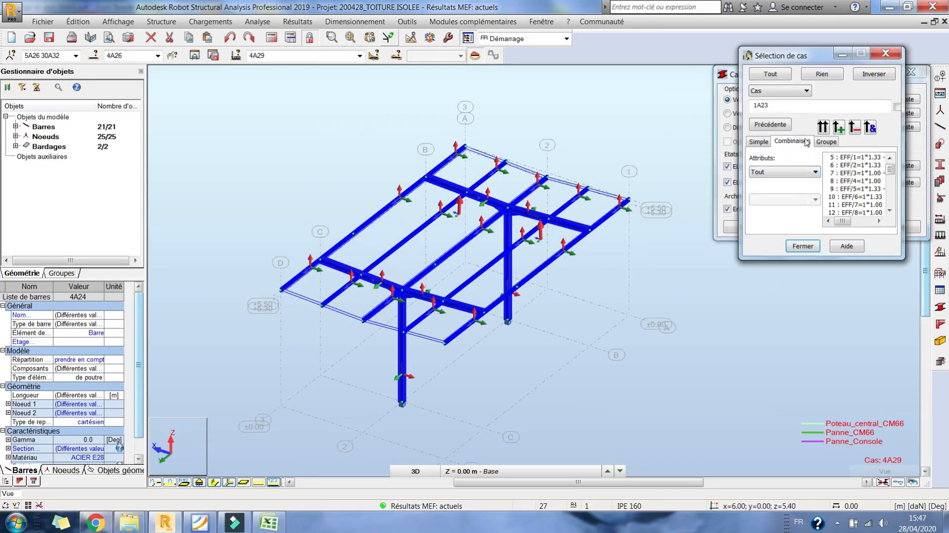
left_click(800, 178)
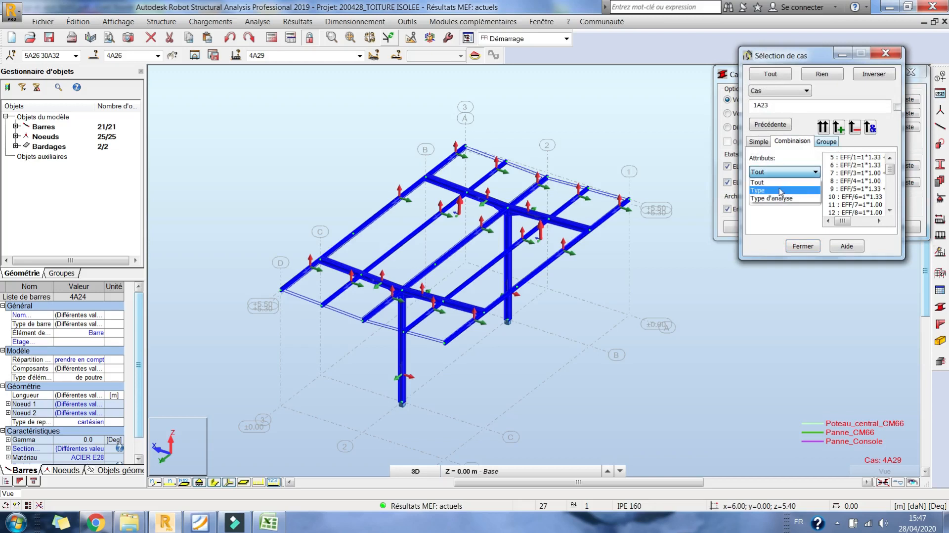
left_click(781, 191)
left_click(791, 199)
left_click(771, 210)
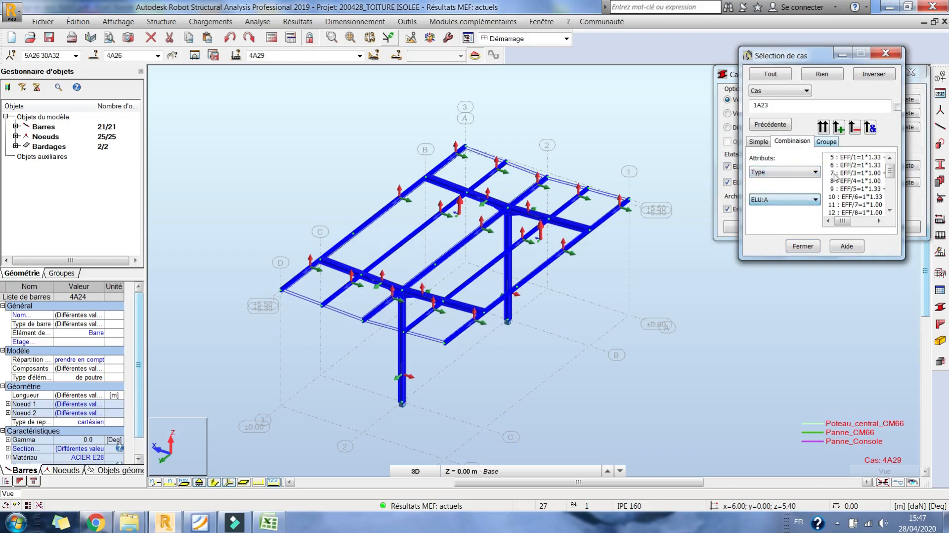
left_click_drag(835, 158, 835, 232)
left_click(835, 127)
left_click(813, 249)
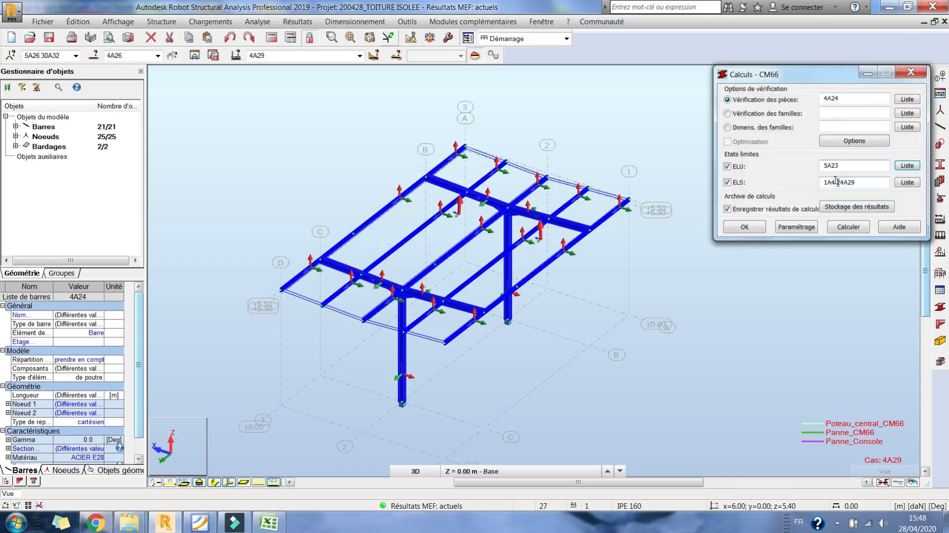
- Set the ELS case list to the ELS:CAR combinations 24A29 and run the CM66 member verification
left_click(905, 183)
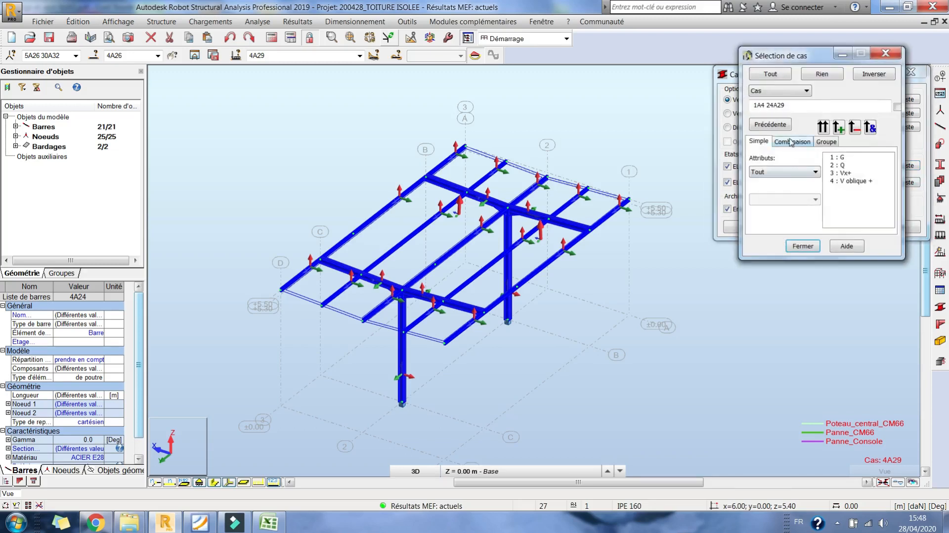
left_click(778, 175)
left_click(766, 186)
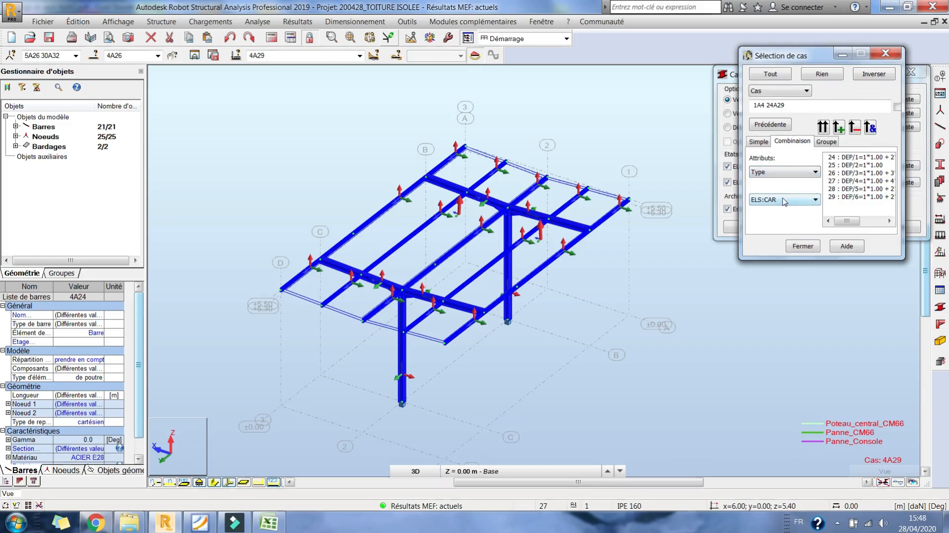
left_click(848, 158)
left_click_drag(848, 161, 850, 204)
left_click(823, 128)
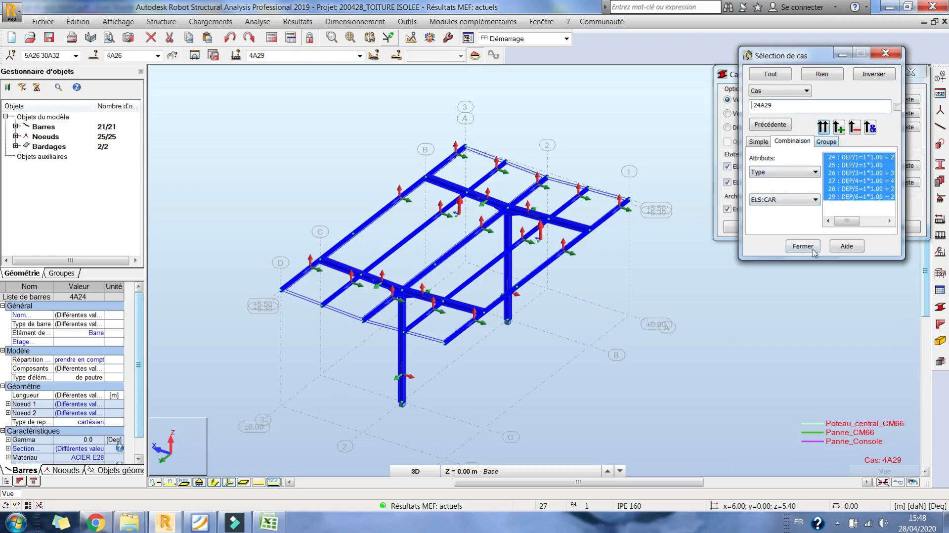
left_click(802, 245)
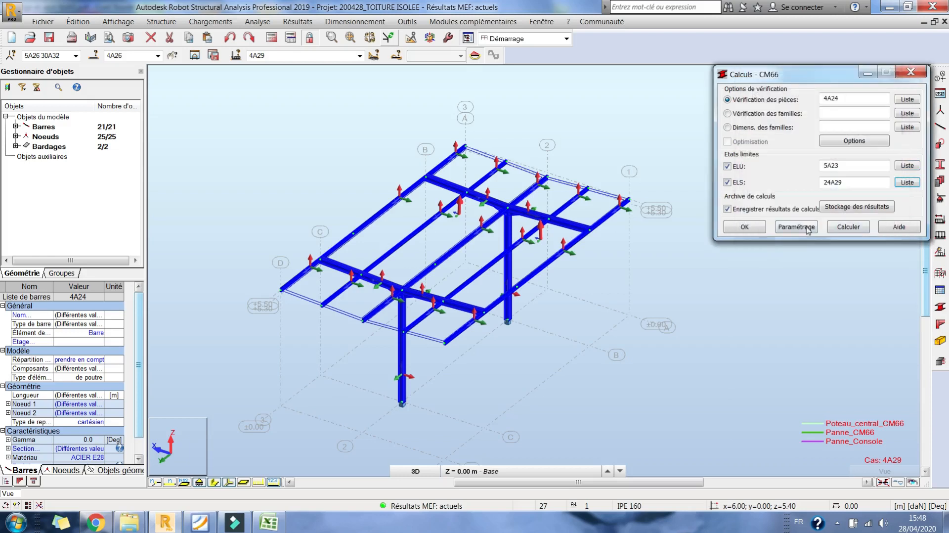
left_click(862, 225)
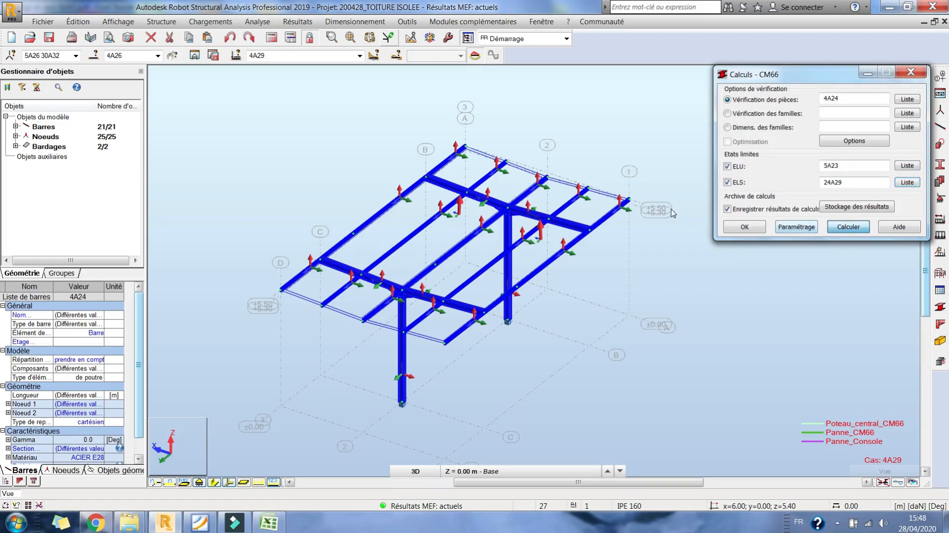
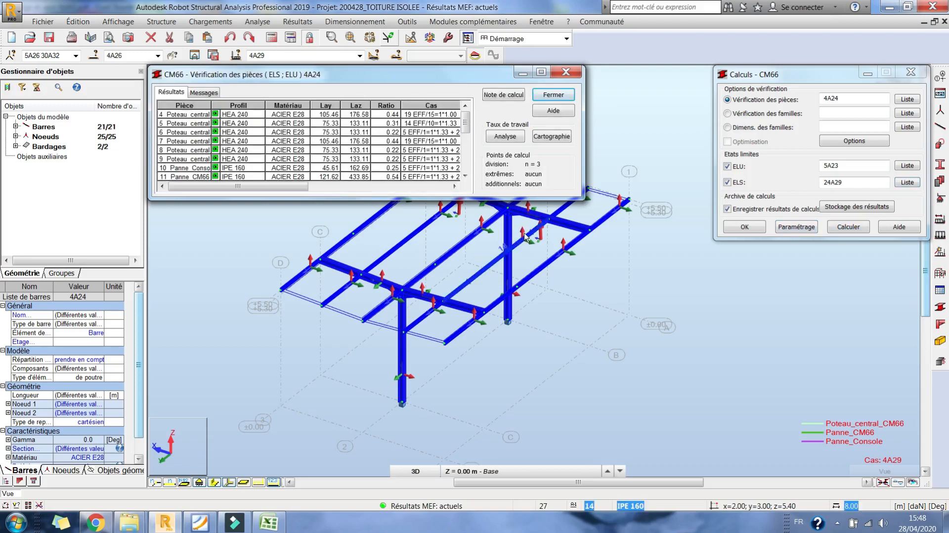
- Sort the member verification results by ratio, review the whole list, and close the results and calculation windows without saving
left_click(393, 105)
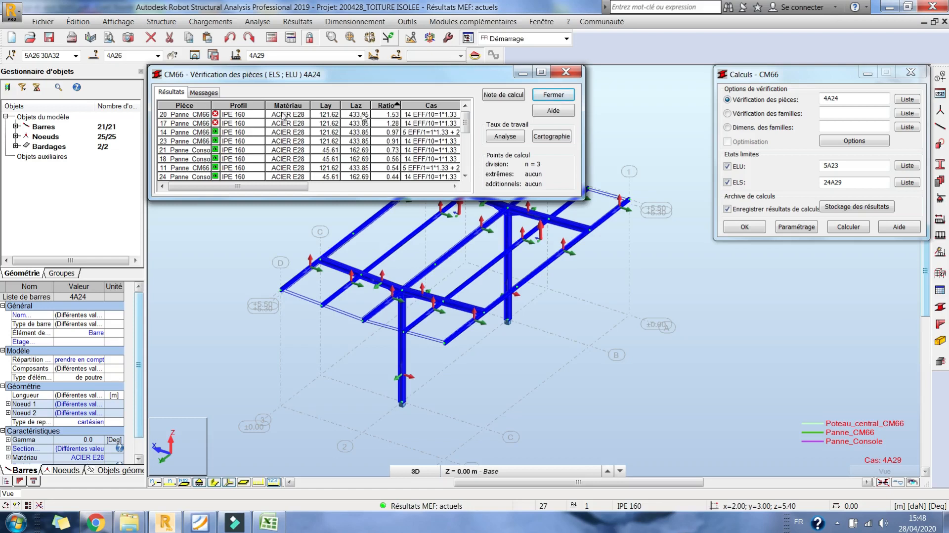
scroll(308, 144, "down", 4)
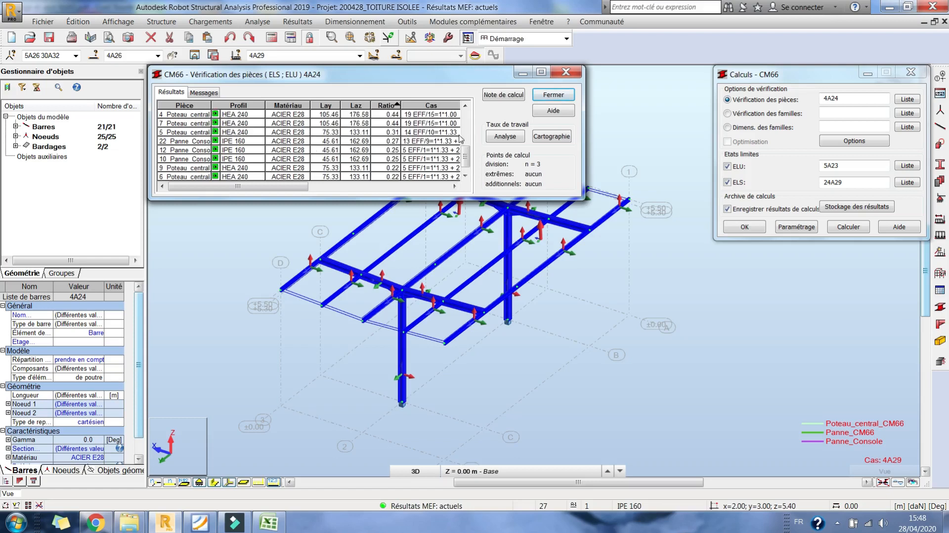
left_click(466, 176)
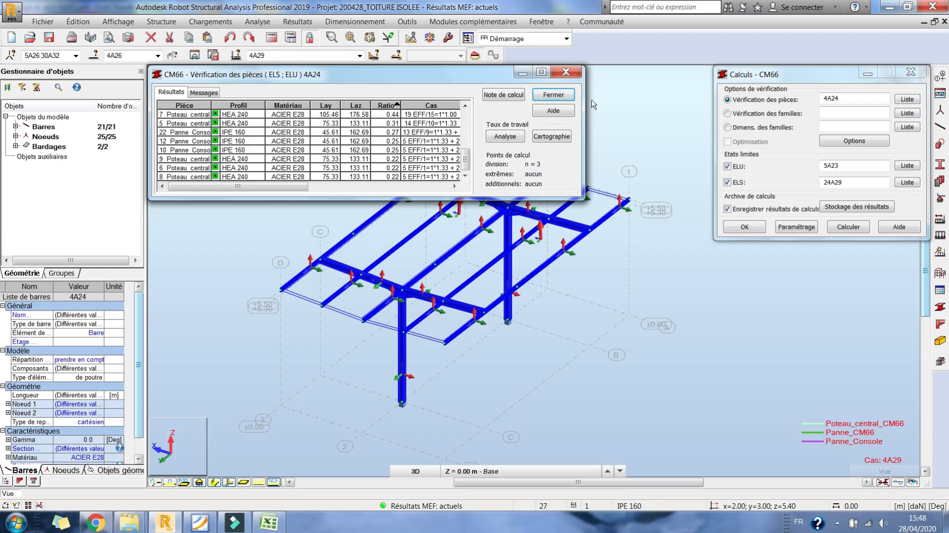
left_click(559, 98)
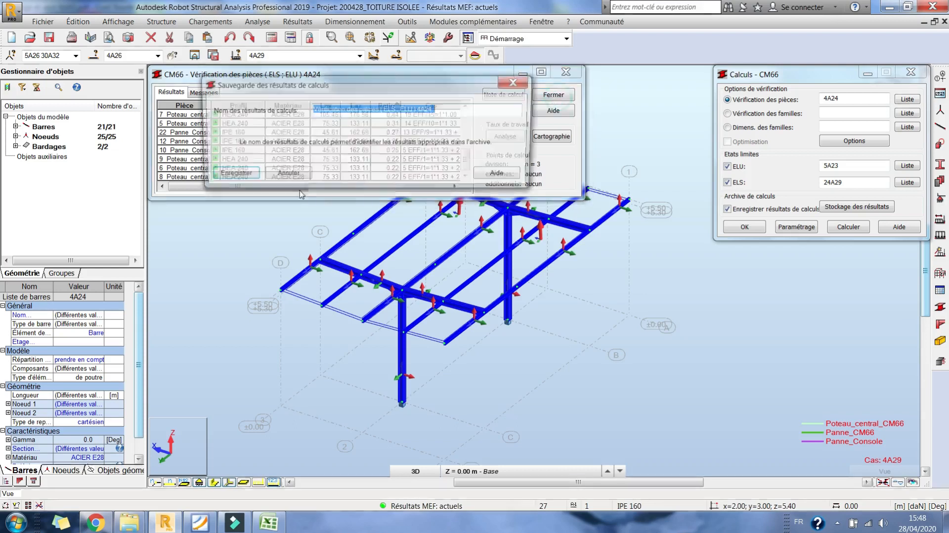
left_click(309, 177)
left_click(920, 73)
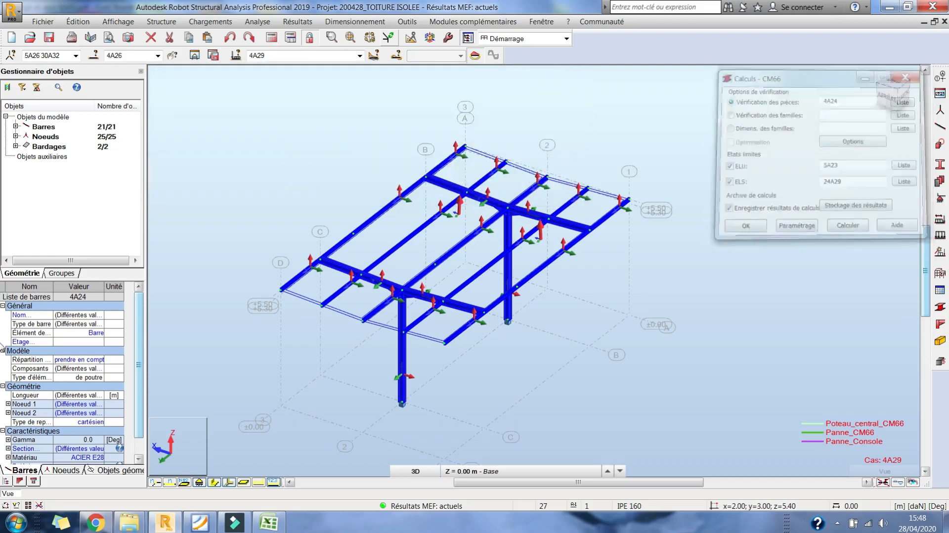
- Switch to the steel/aluminium bar design layout and place the CM66 calculation window beside the model view
left_click(940, 308)
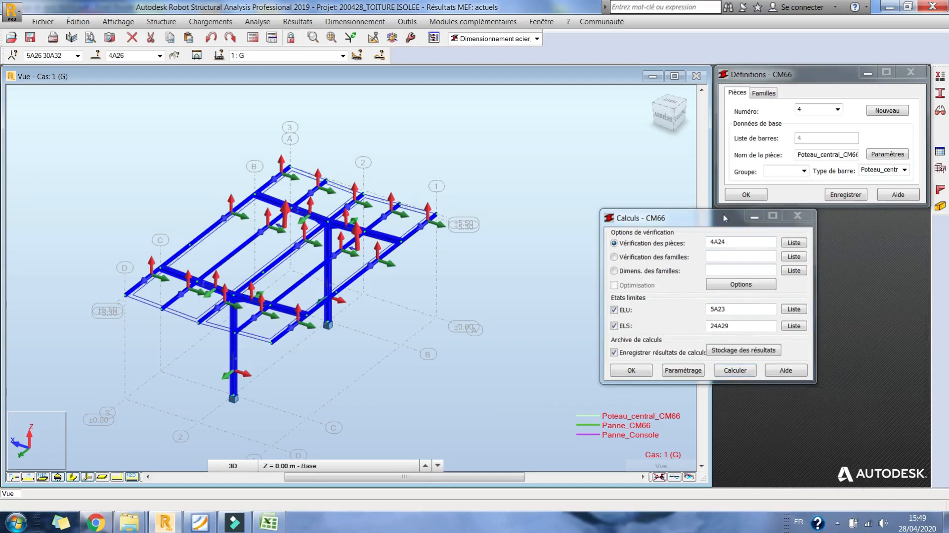
left_click_drag(733, 219, 860, 271)
left_click(940, 169)
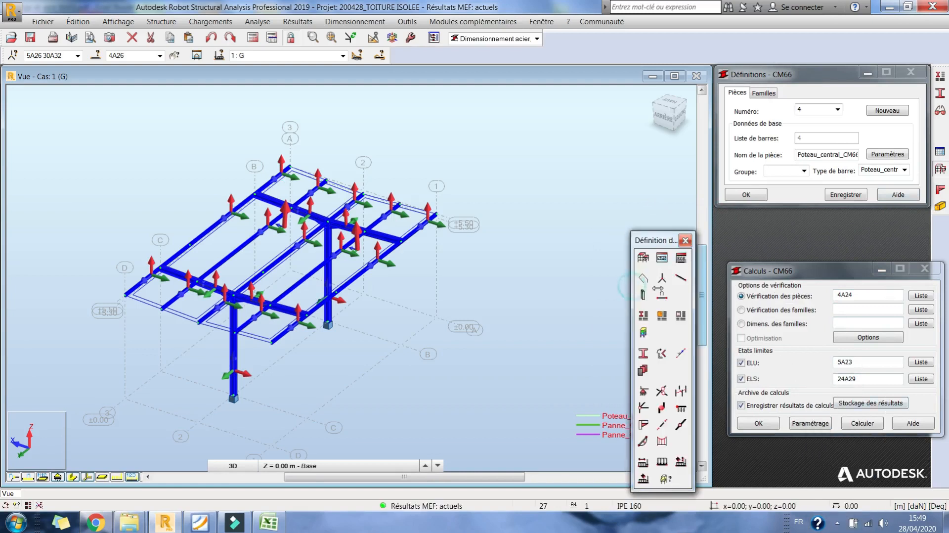
left_click_drag(633, 286, 659, 292)
left_click_drag(665, 65, 636, 66)
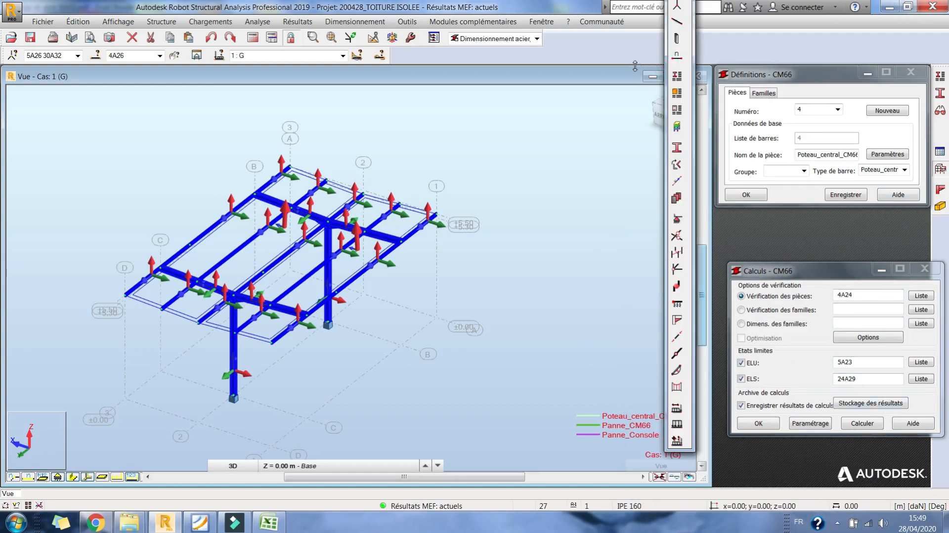
left_click_drag(672, 147, 675, 96)
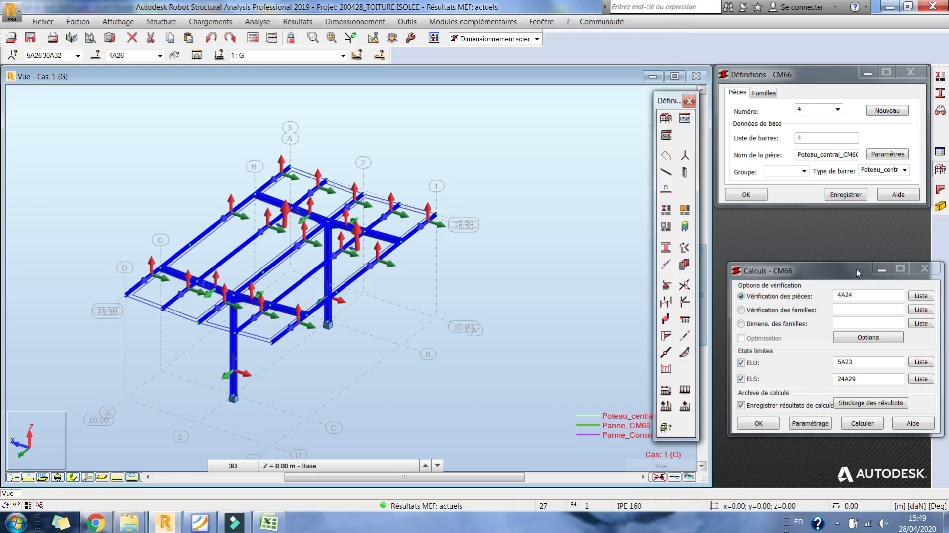
left_click_drag(857, 272, 850, 227)
- Start a new CM66 family and select all bars with the same section as the columns
left_click(764, 92)
left_click(886, 111)
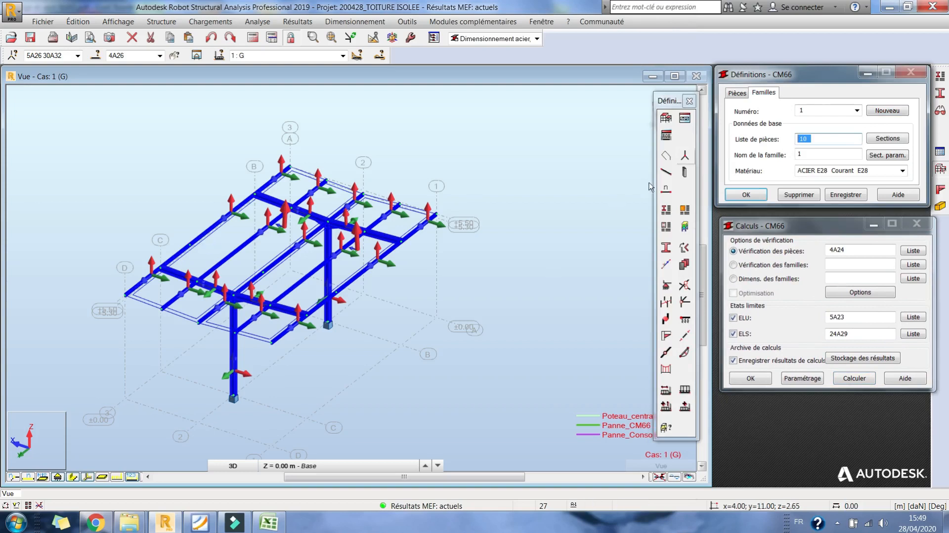
left_click(689, 101)
left_click(687, 124)
left_click(384, 319)
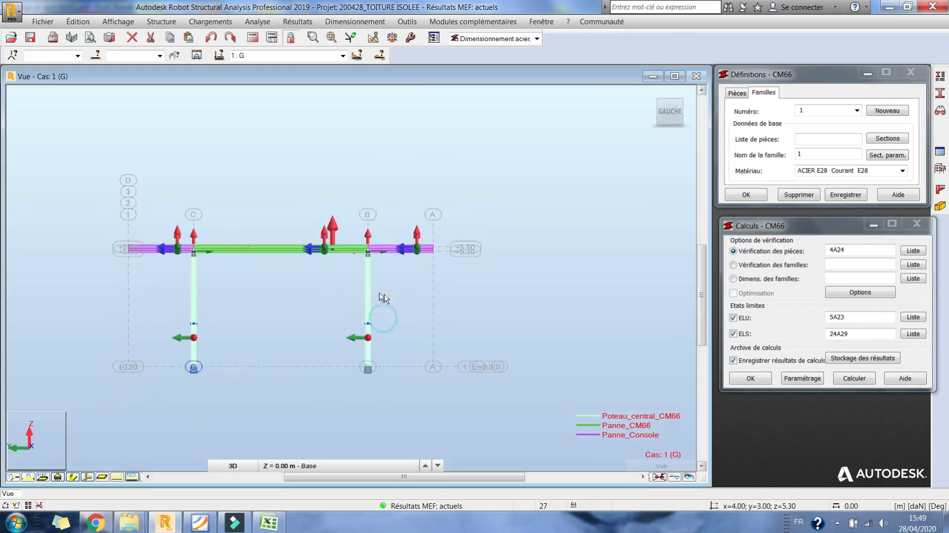
right_click(369, 302)
mouse_move(346, 466)
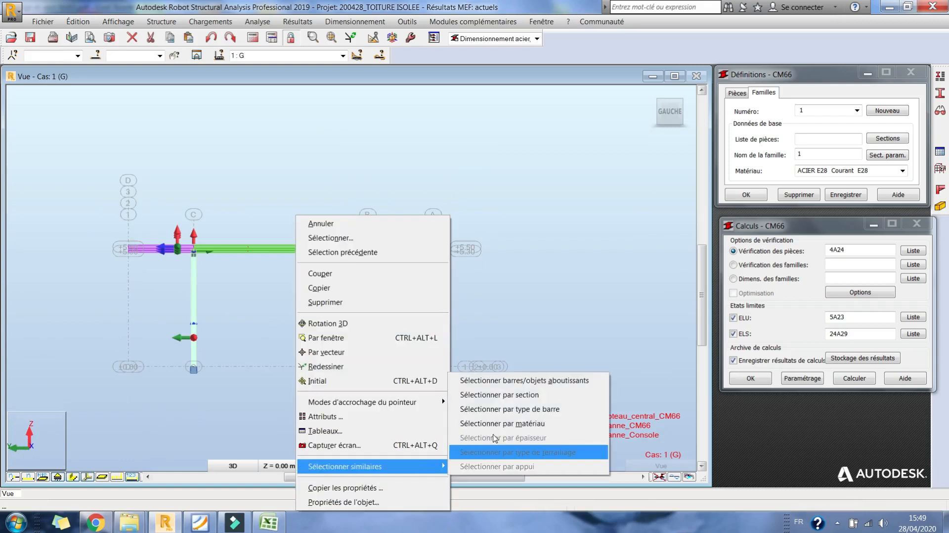
left_click(512, 396)
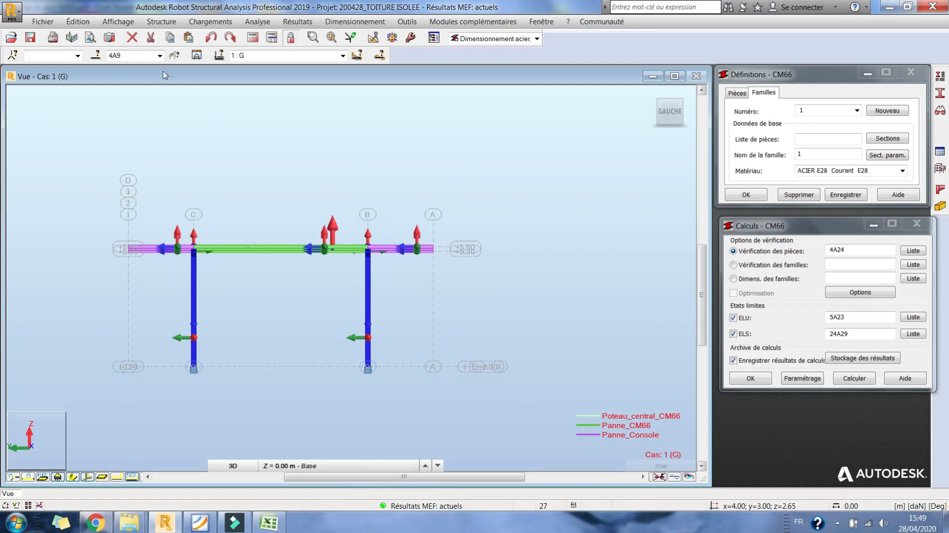
- Reselect the bars sharing the column section and try to set the family's member list to 4A9
left_click(451, 280)
left_click(368, 292)
right_click(370, 290)
mouse_move(419, 473)
left_click(505, 398)
left_click(811, 140)
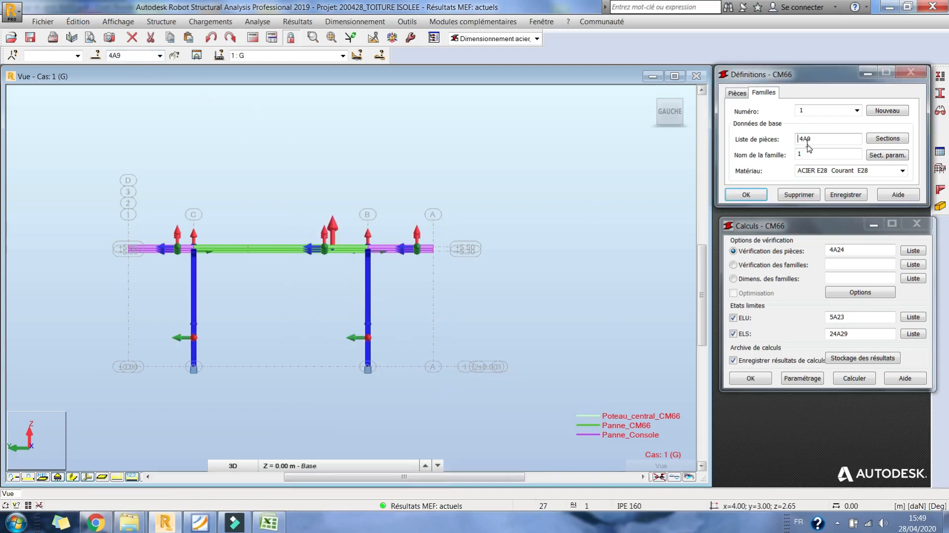
- Decline saving the modified family definition, name family 1 POTEAUX and save it
left_click(736, 160)
key("Return")
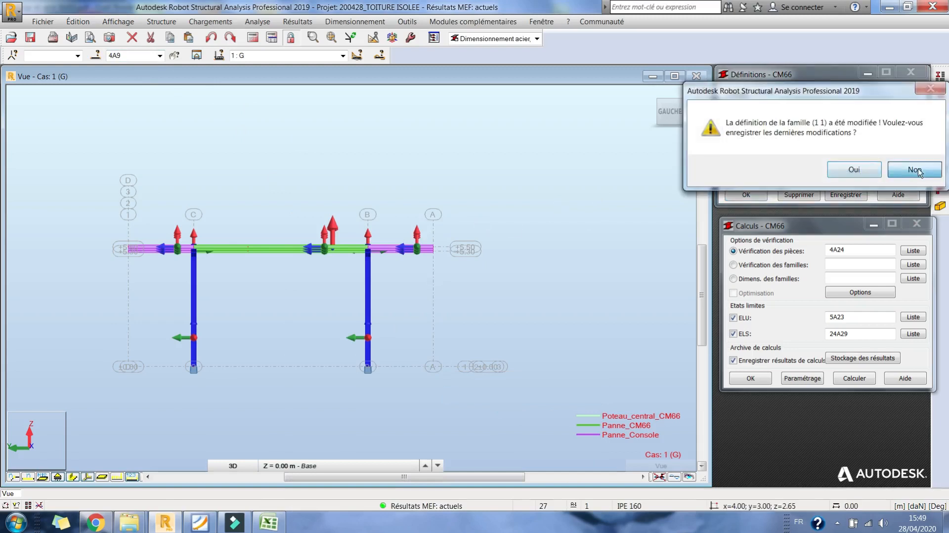
left_click(914, 170)
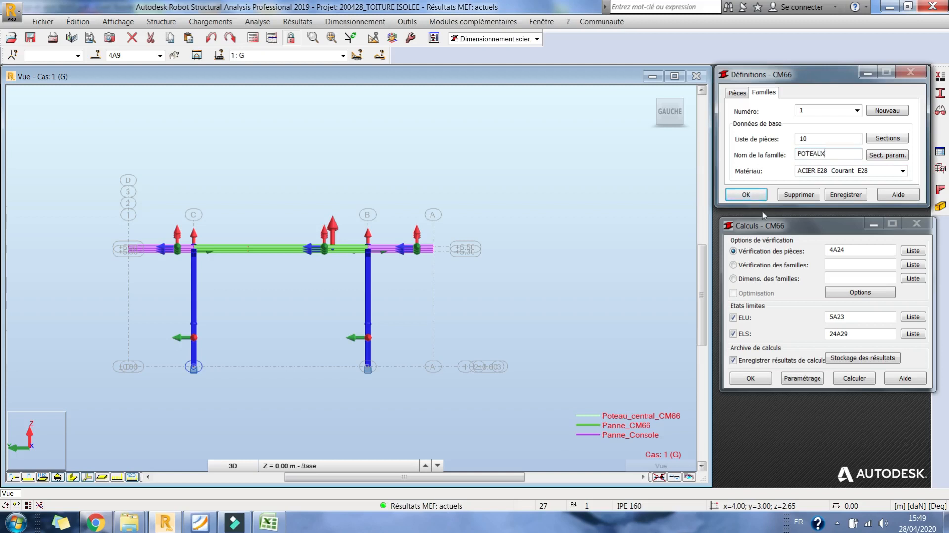
left_click(844, 198)
- Return to an oblique 3D view, clear the bar selection and hide the bars' local axes
right_click(386, 184)
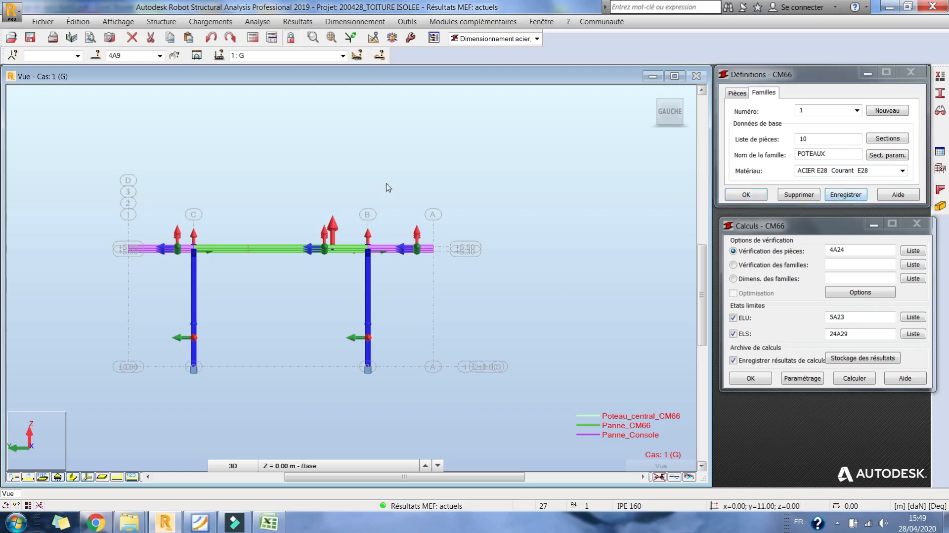
left_click(374, 242)
left_click_drag(370, 268, 401, 286)
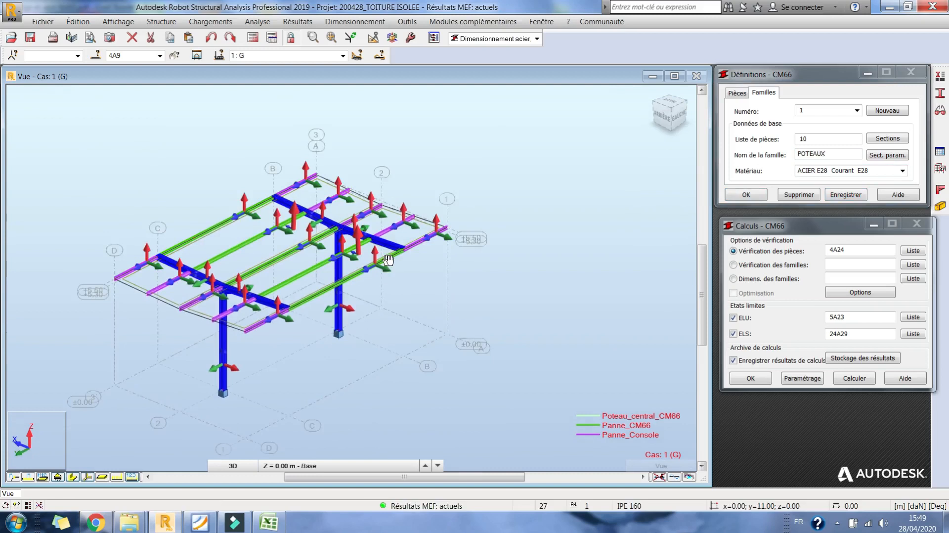
right_click(532, 189)
left_click(532, 213)
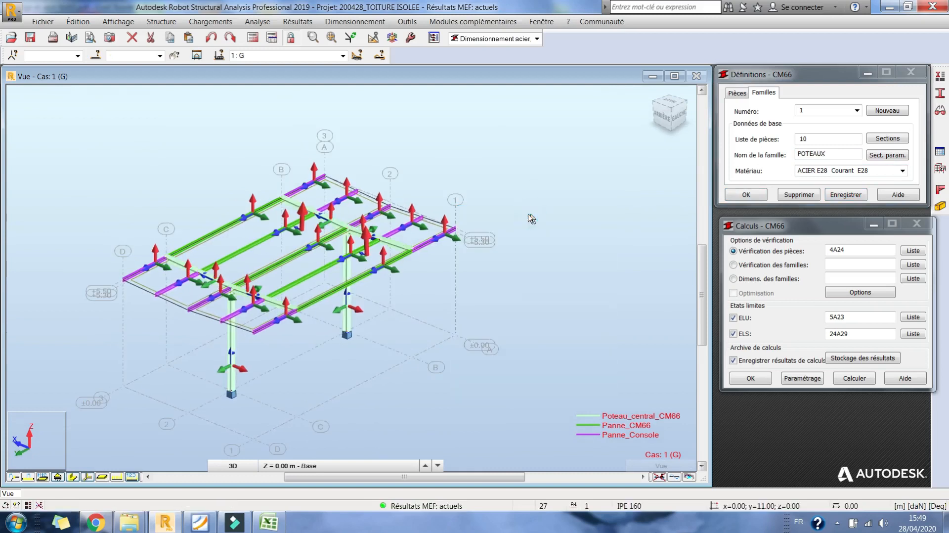
left_click(85, 479)
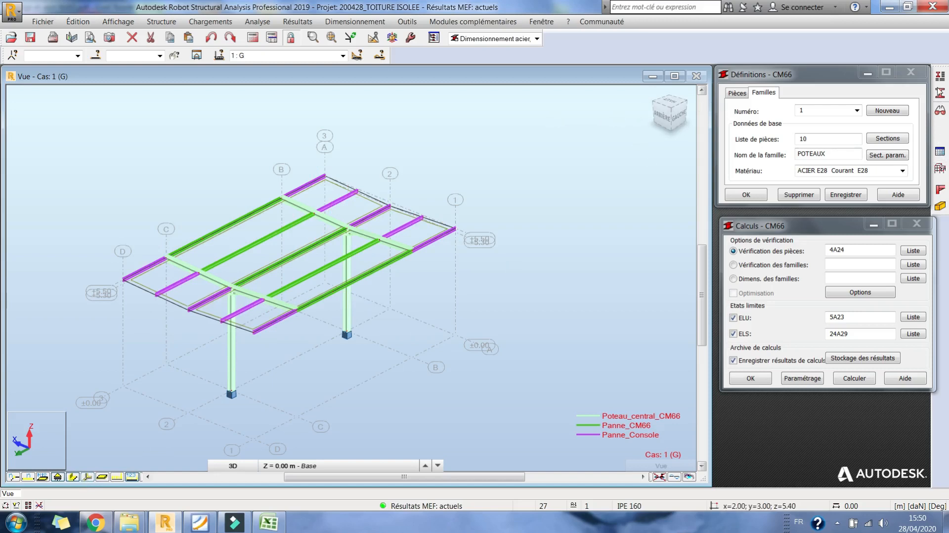
- Assign the Arbalétrier_CM66 bar type to the sloping roof beams, bars 5 6 8 9
left_click(940, 80)
left_click_drag(804, 73, 567, 99)
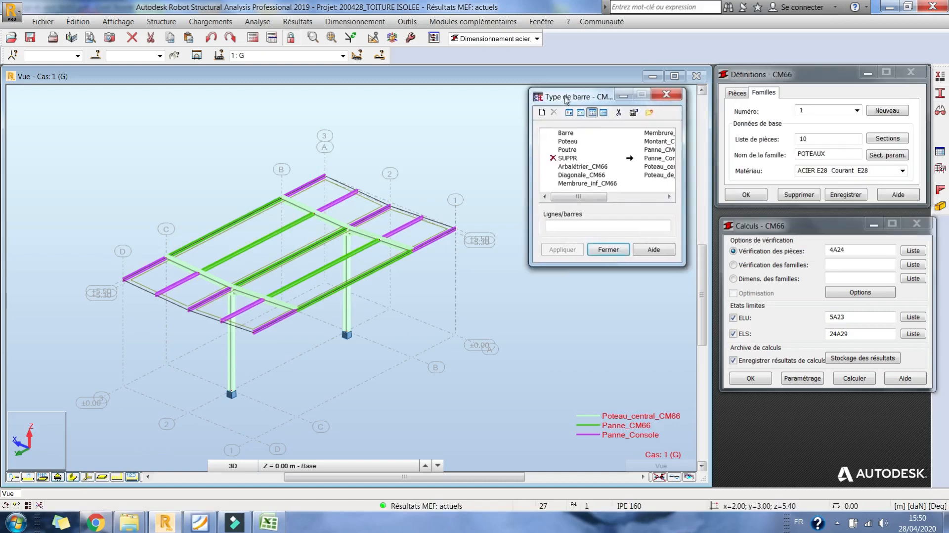
left_click(542, 115)
left_click(766, 156)
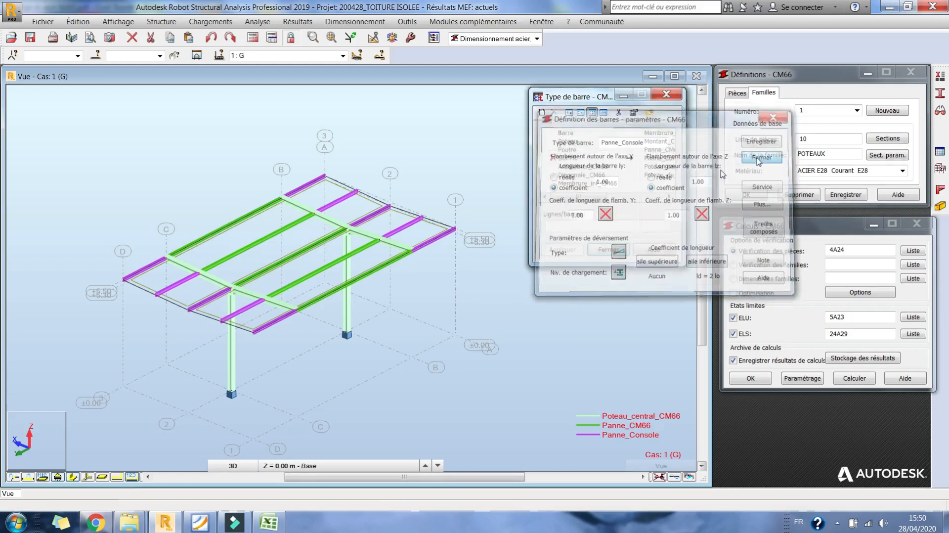
left_click(591, 168)
left_click(604, 226)
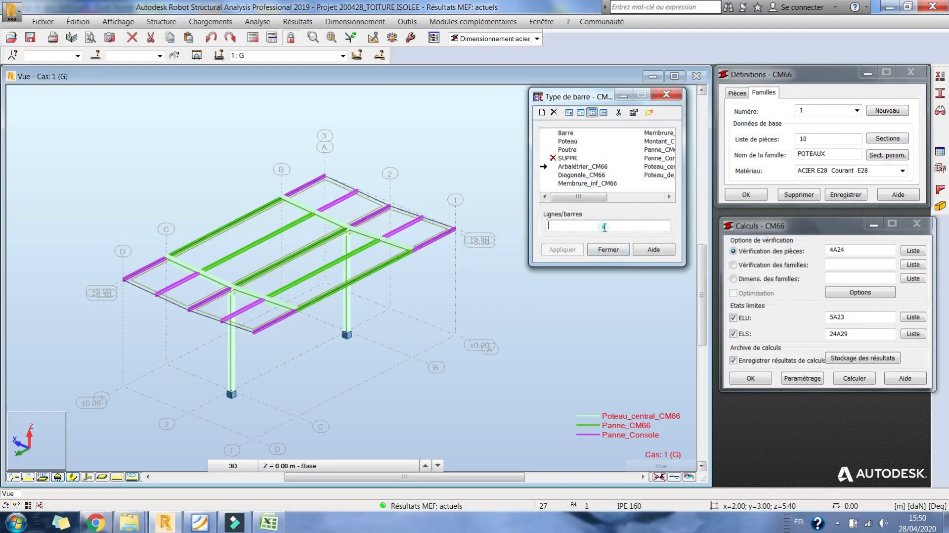
left_click(252, 298)
left_click(211, 278, "ctrl")
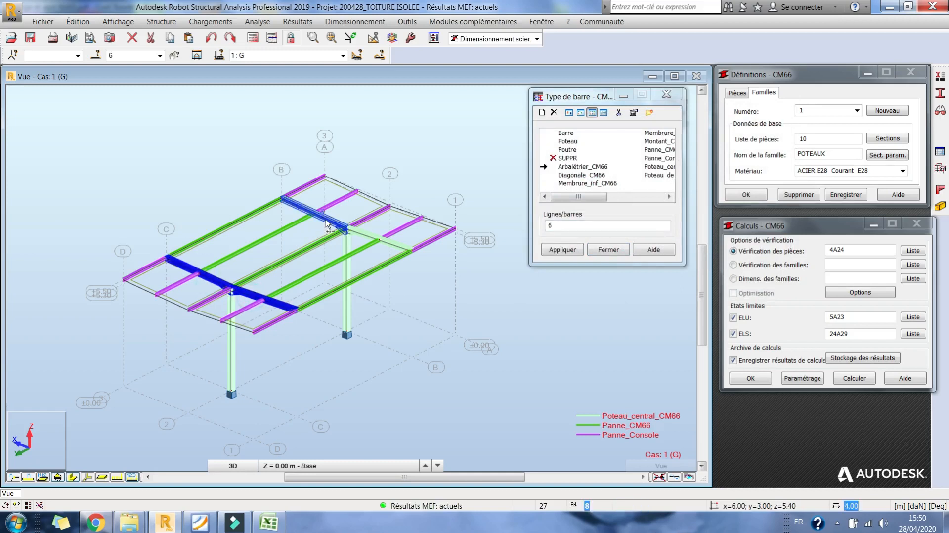
left_click(562, 249)
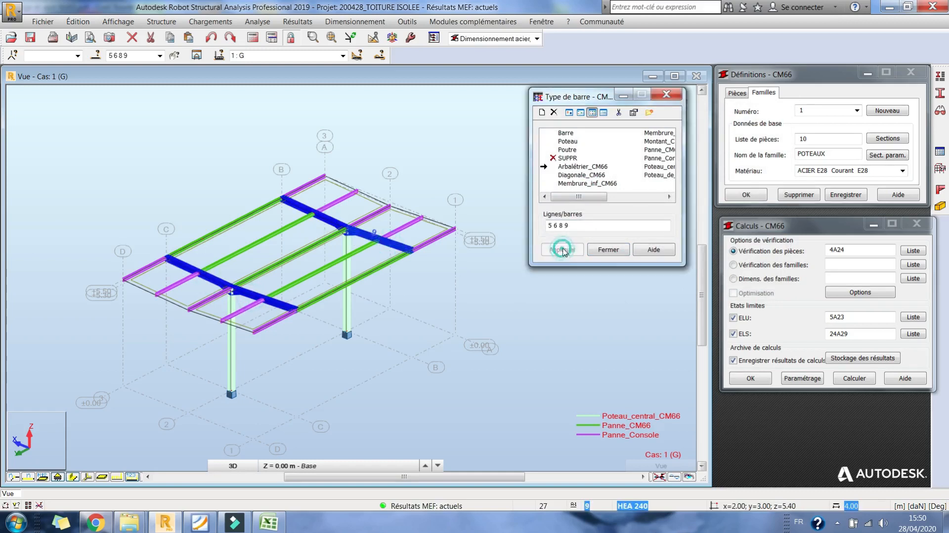
- In the Arbalétrier_CM66 parameters, disable buckling about the Z axis and set the lateral buckling type to console
double_click(577, 167)
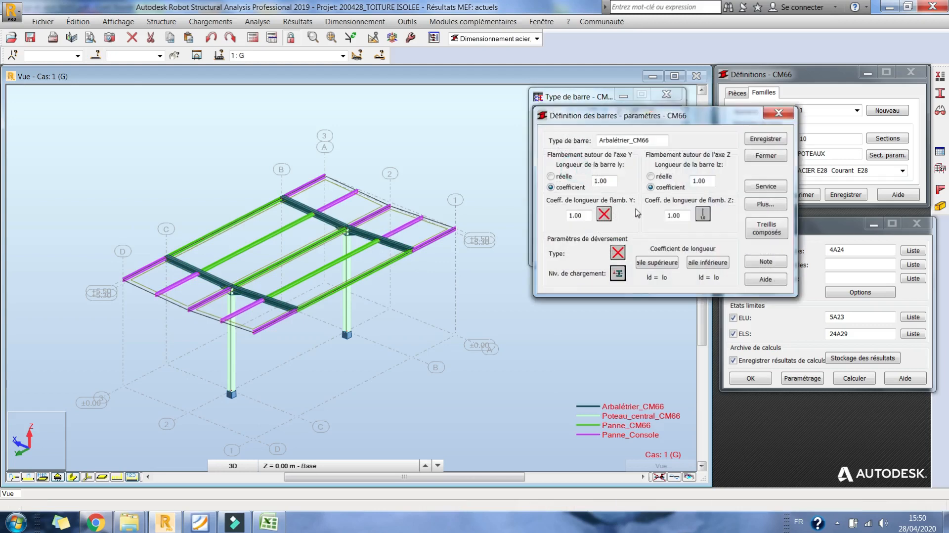
left_click(704, 214)
double_click(622, 209)
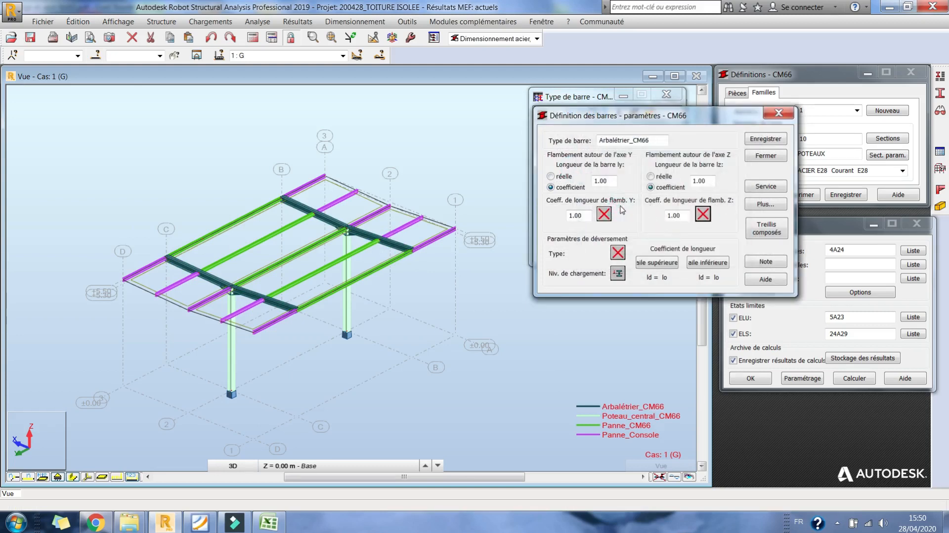
left_click(618, 253)
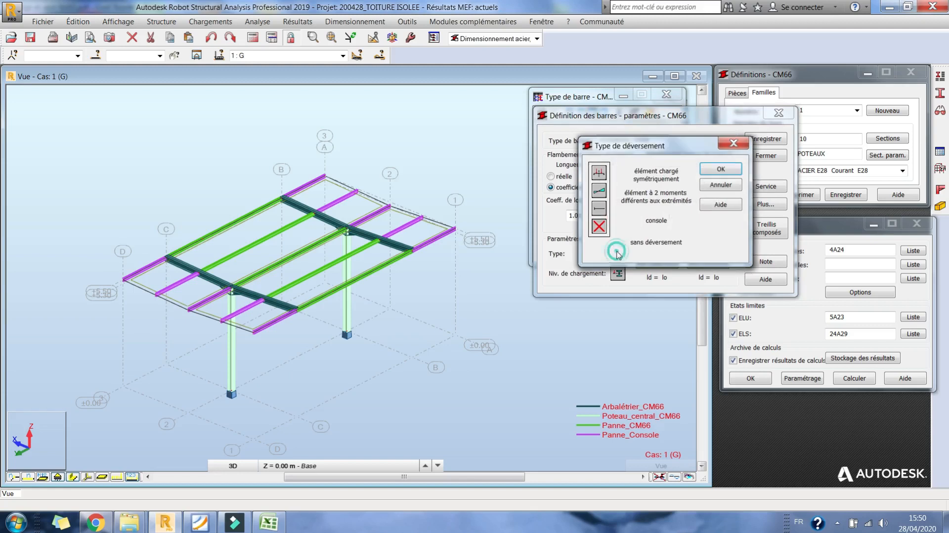
left_click(600, 211)
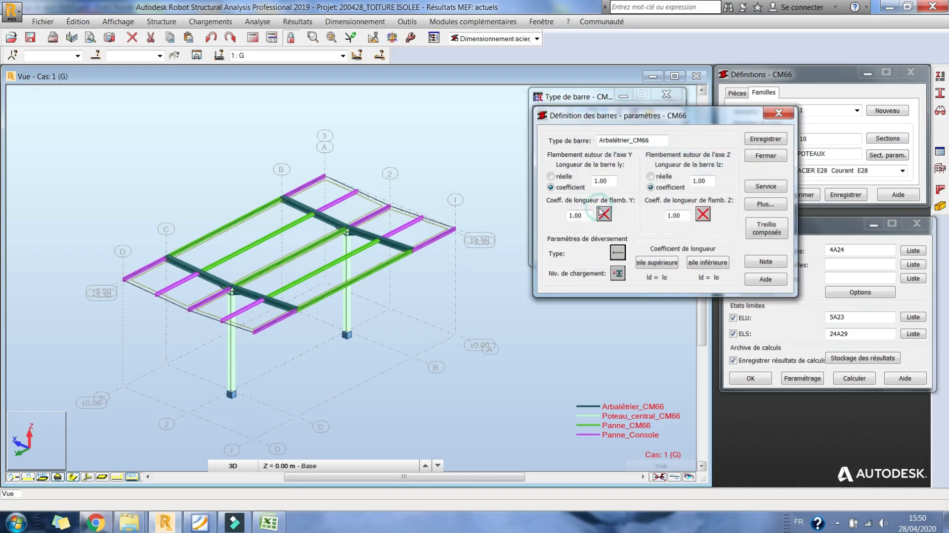
left_click(618, 253)
left_click(602, 211)
- Set the rafter type's upper-flange length coefficient to none and lower-flange to ld = 2 lo, saving the type
left_click(659, 263)
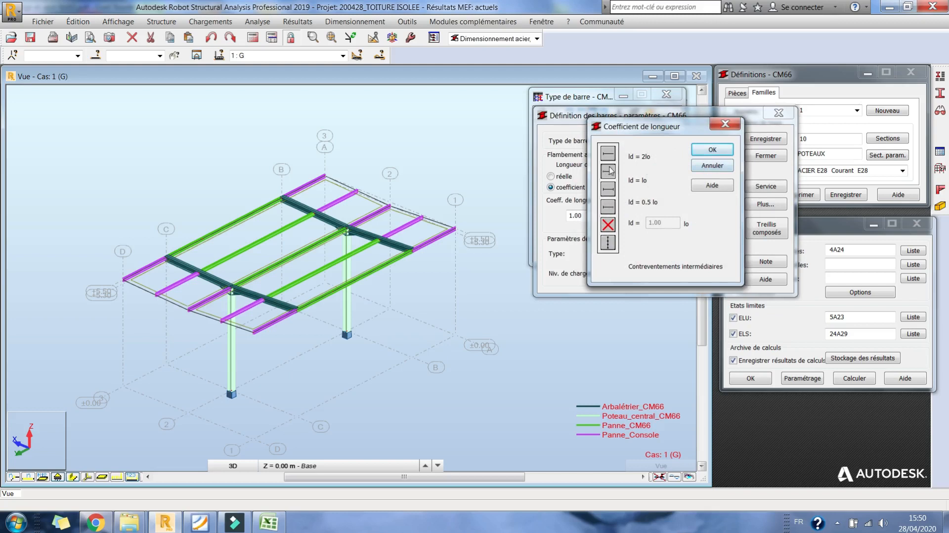
left_click(609, 225)
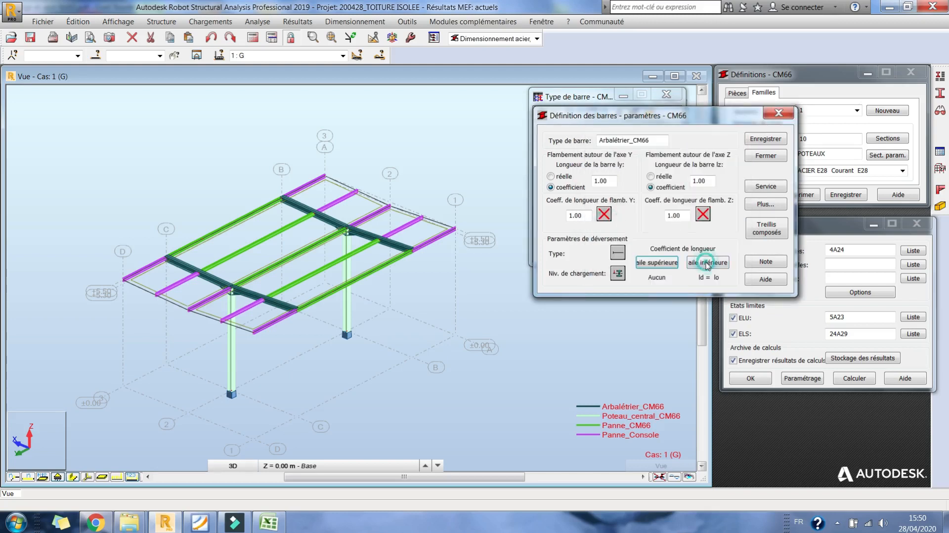
left_click(706, 263)
left_click(609, 155)
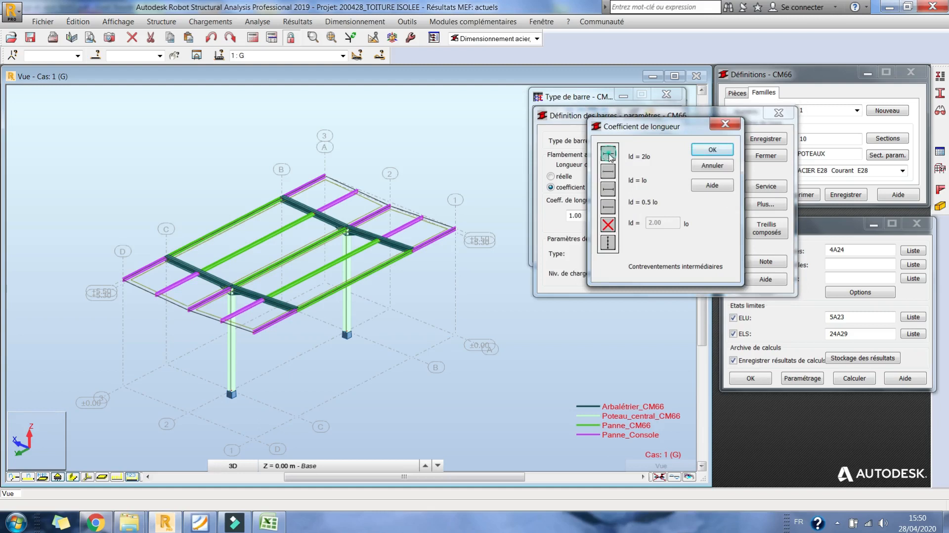
left_click(766, 139)
left_click(686, 240)
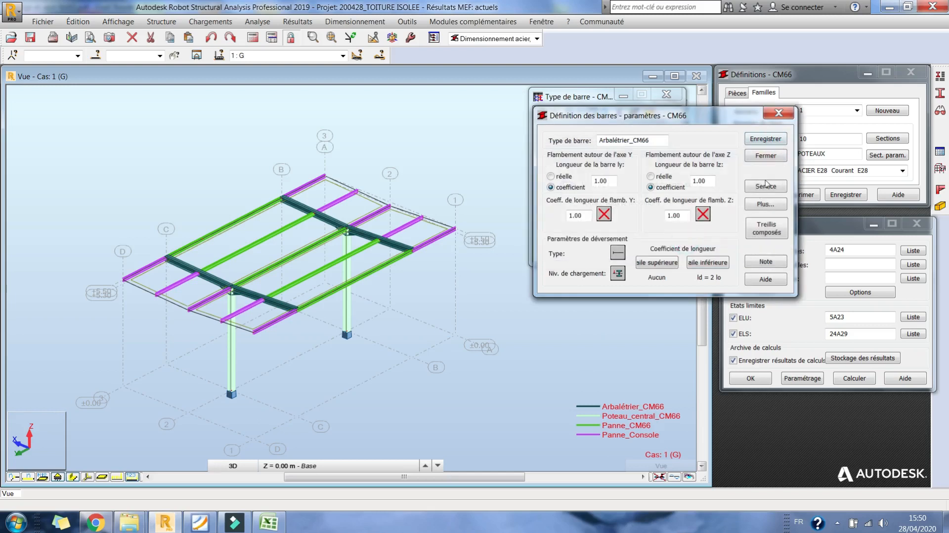
left_click(766, 155)
- Set the lateral buckling type of Poteau_central_CM66 to console, save it and close the bar type list
left_click(606, 196)
left_click(618, 198)
double_click(588, 166)
left_click(618, 253)
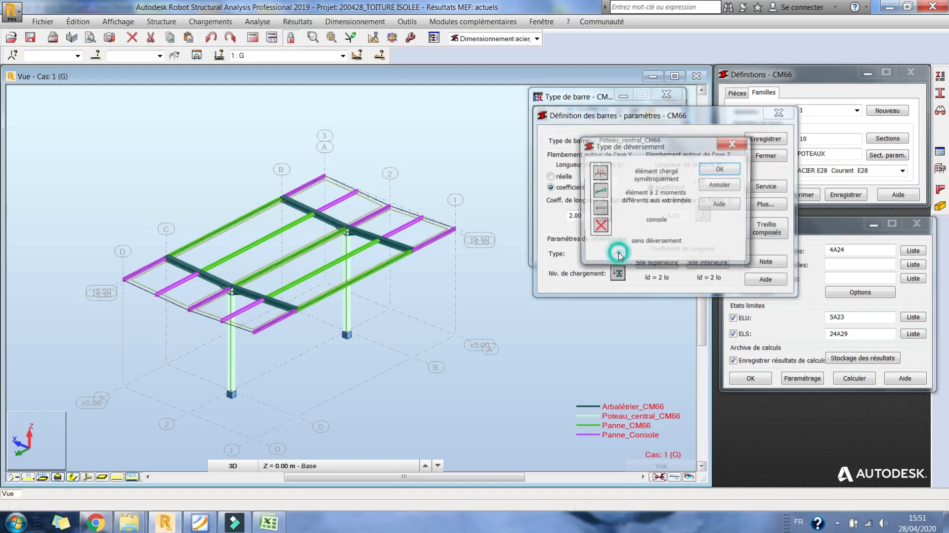
left_click(602, 210)
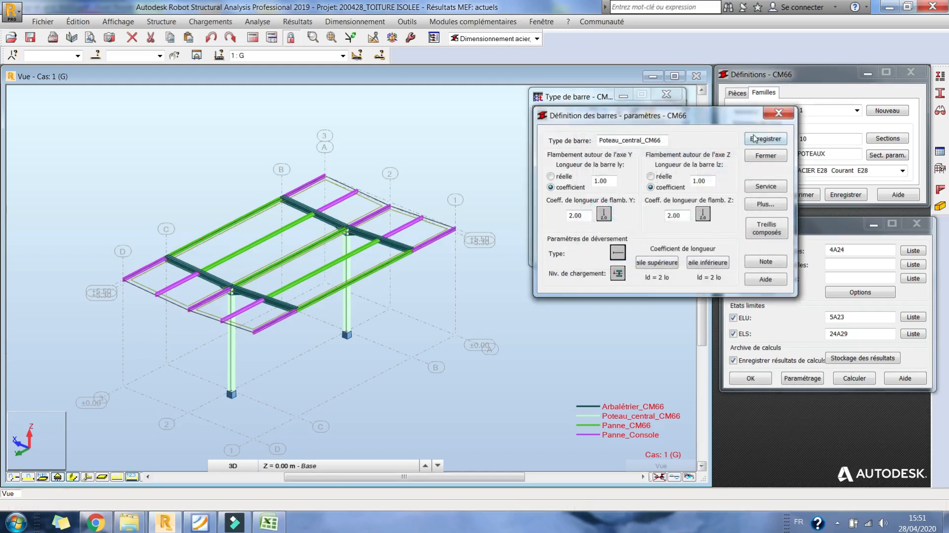
left_click(755, 138)
left_click(690, 240)
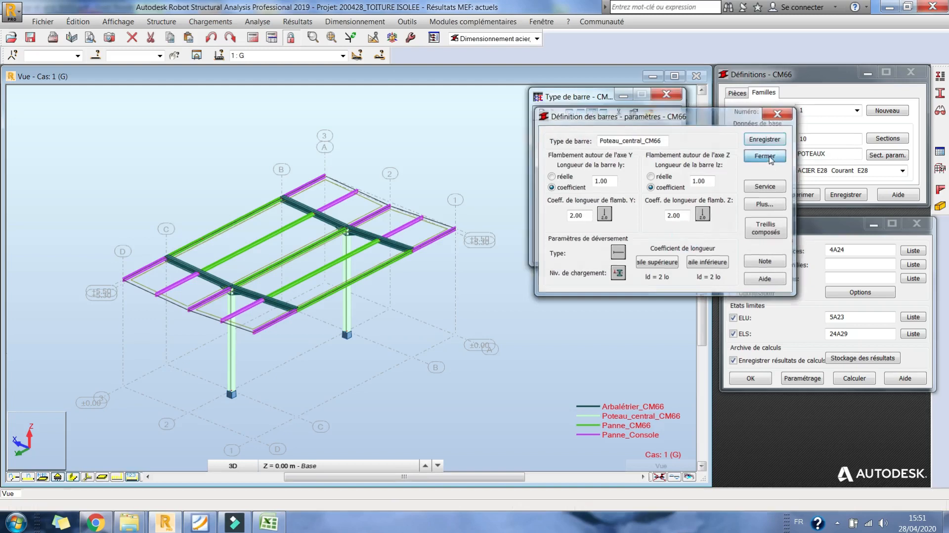
left_click(764, 157)
left_click(615, 247)
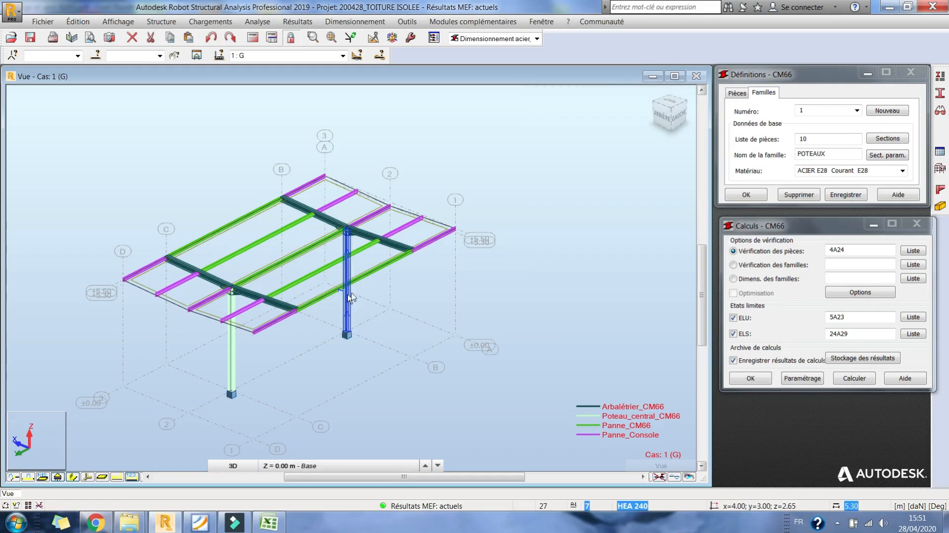
- Replace family 1 POTEAUX's member list with the two columns sharing the central column bar type, 4 7, and save it
right_click(351, 296)
mouse_move(346, 467)
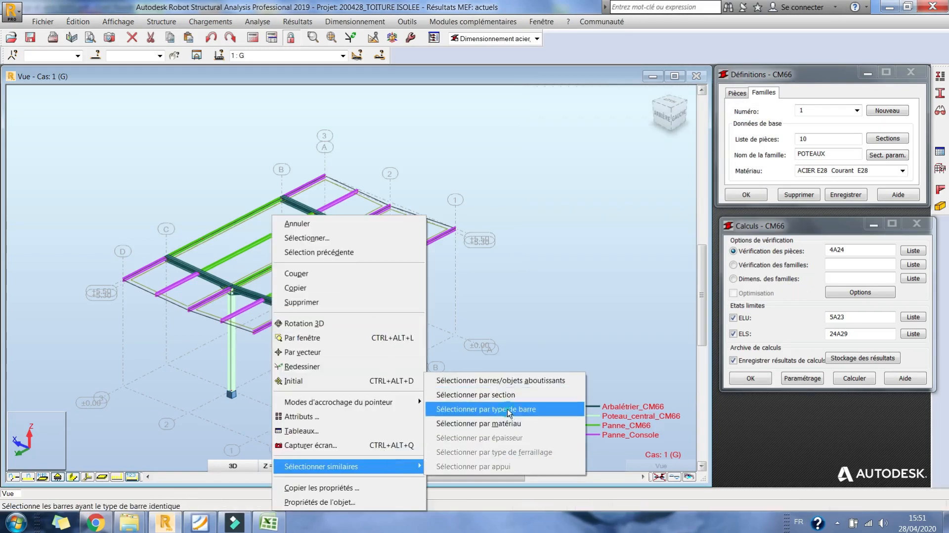
left_click(509, 410)
left_click(127, 55)
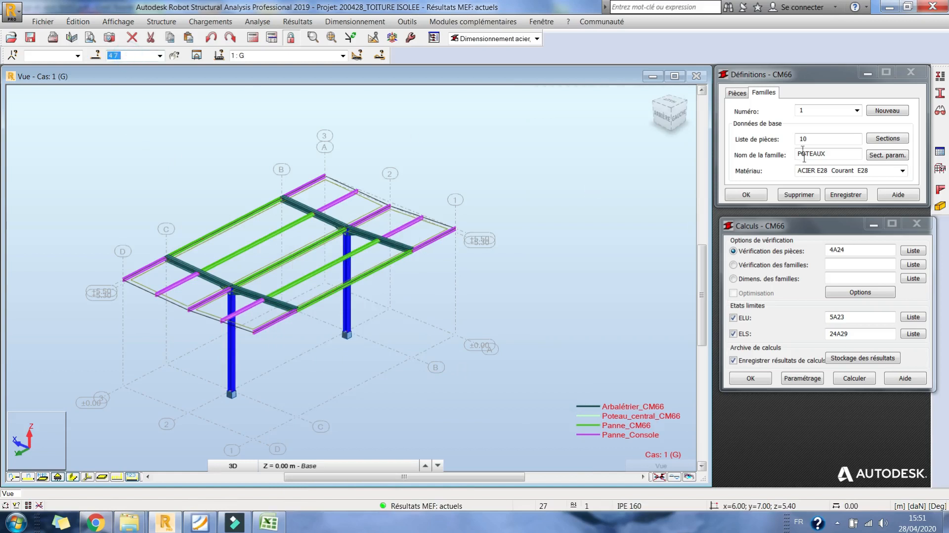
left_click_drag(808, 108, 758, 116)
left_click_drag(811, 137, 777, 142)
type("4 7")
left_click(846, 195)
- Create family 2 named TRAVERSES containing all rafters of the Arbalétrier_CM66 type, bars 5 6 8 9, and save it
left_click(888, 111)
right_click(402, 245)
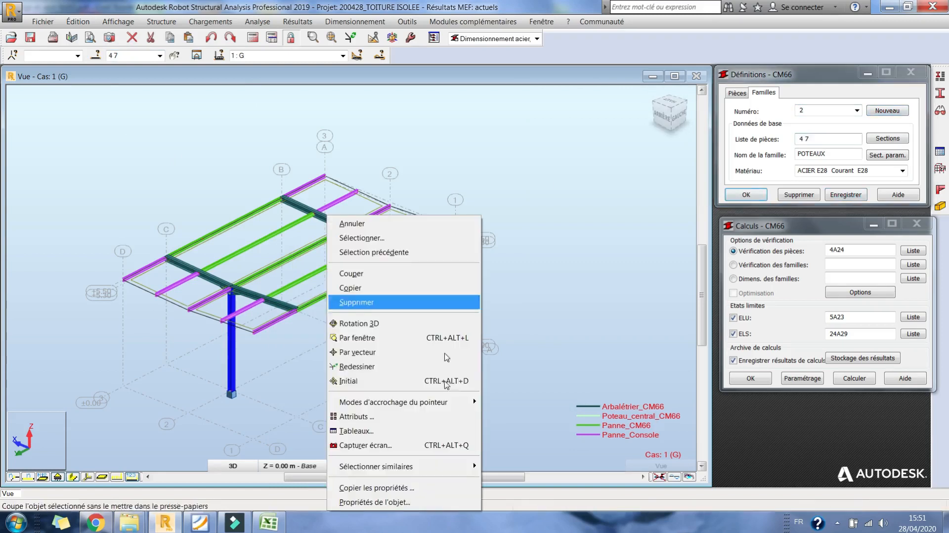
mouse_move(445, 466)
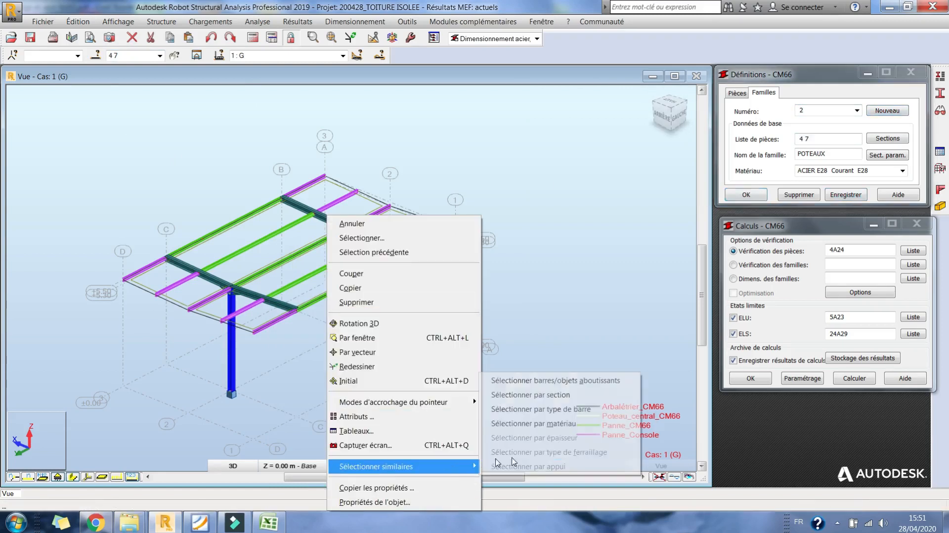
left_click(559, 408)
left_click(140, 55)
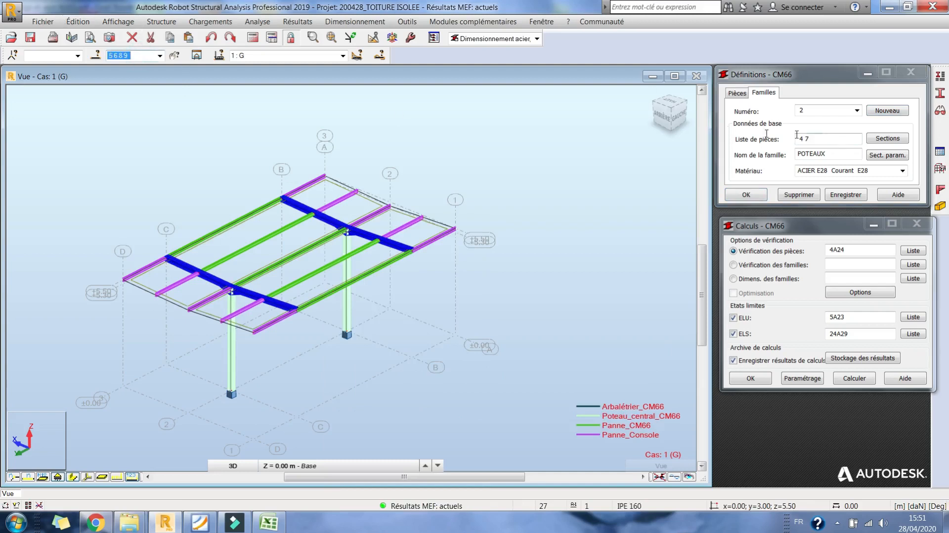
left_click_drag(814, 137, 722, 139)
type("5 6 8 9")
left_click_drag(833, 152, 757, 158)
type("TR")
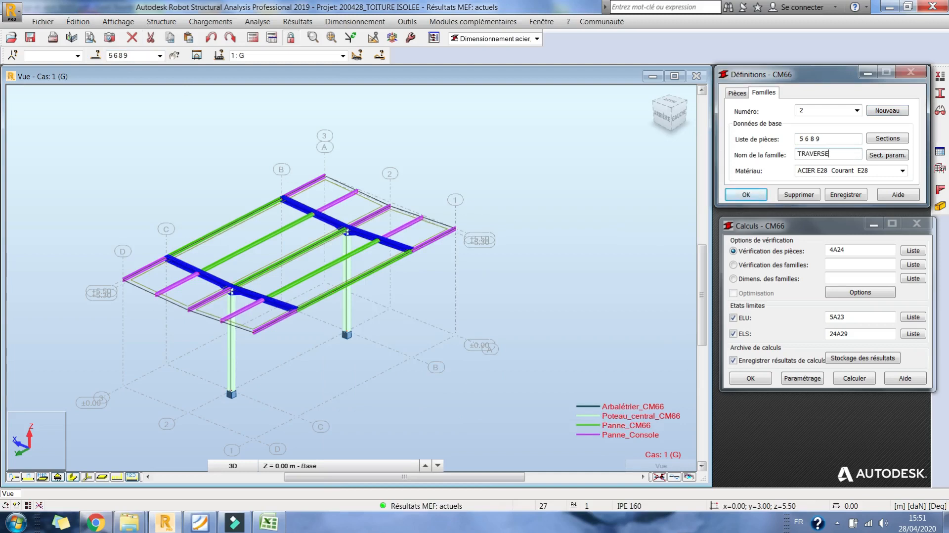
left_click(846, 194)
- Create family 3 named PANNES COURANTES containing all Panne_CM66 purlins, bars 11A23P3, and save it
left_click(890, 111)
left_click_drag(835, 141, 766, 144)
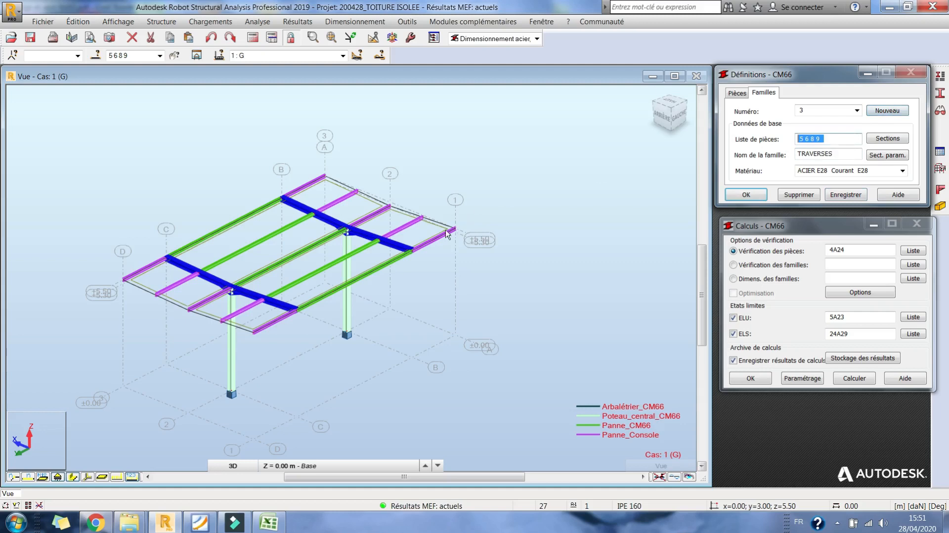
right_click(361, 277)
mouse_move(406, 466)
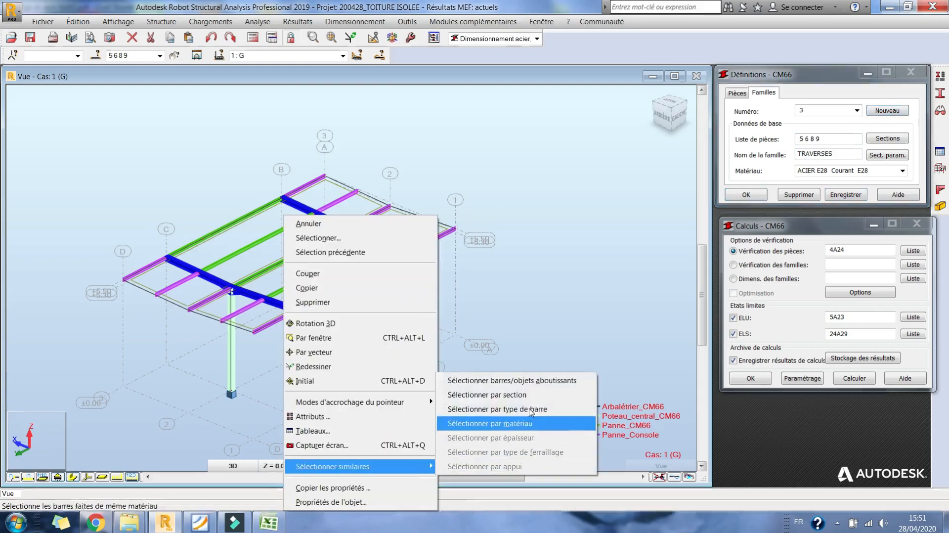
left_click(529, 410)
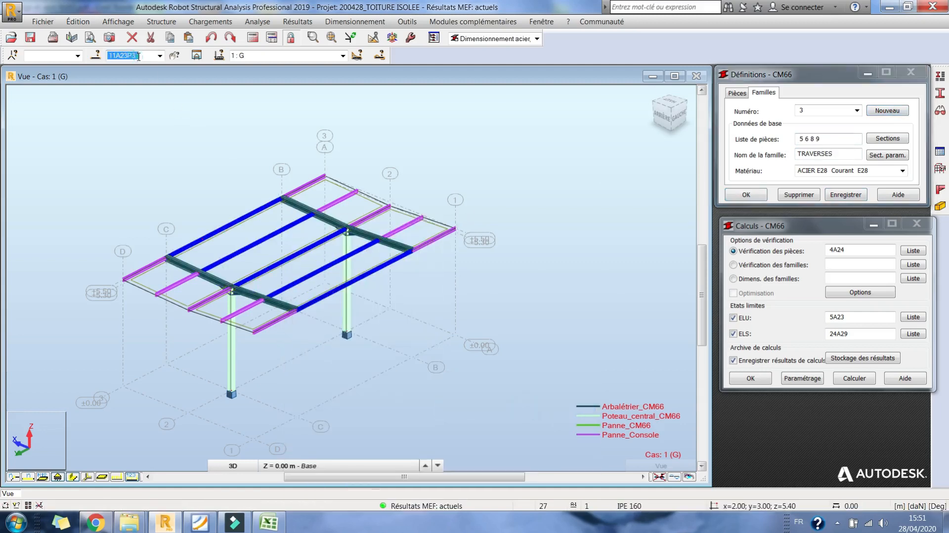
left_click_drag(830, 142, 732, 151)
type("11A23P3")
left_click_drag(842, 157, 724, 164)
type("PAN")
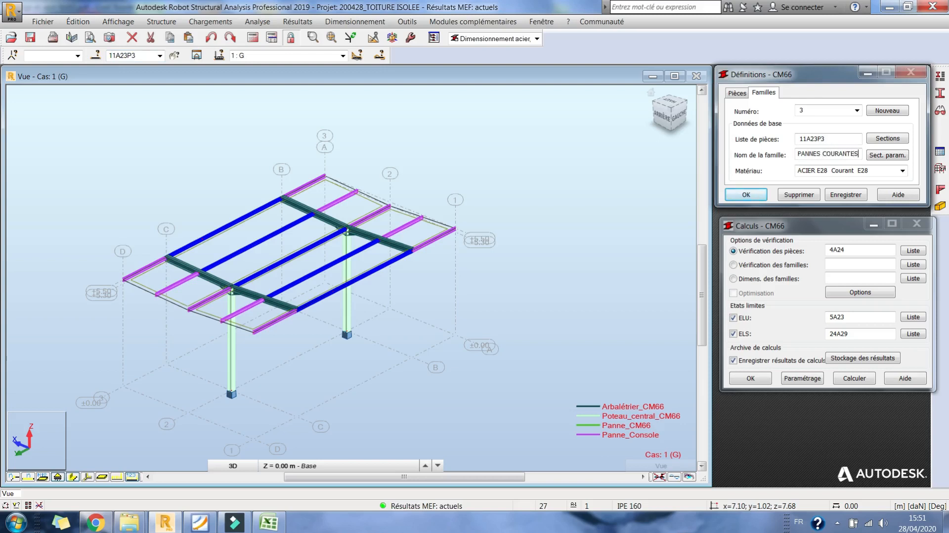
left_click(846, 194)
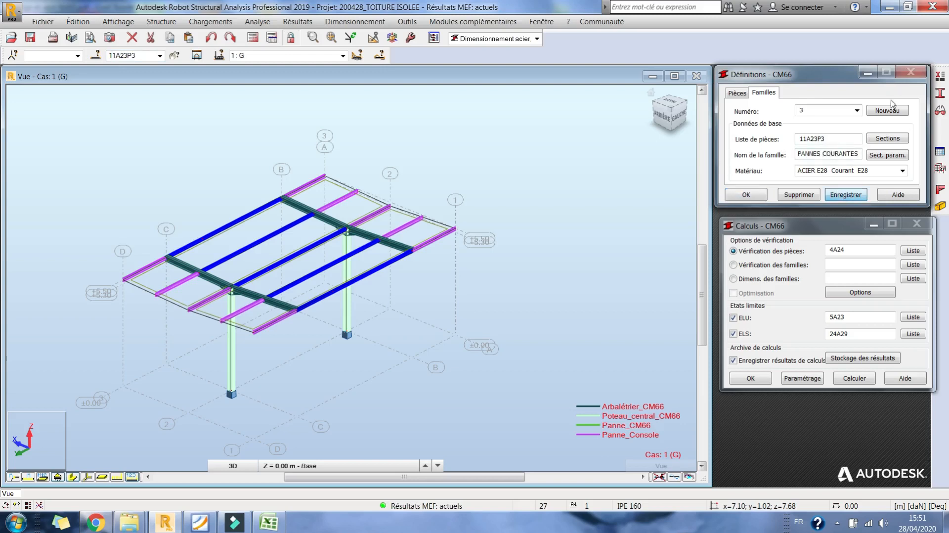
- Define family 4 as PANNES CONSOLES with all Panne_Console purlins, bars 10A22P3 12A24P3, and save it
right_click(406, 231)
mouse_move(475, 466)
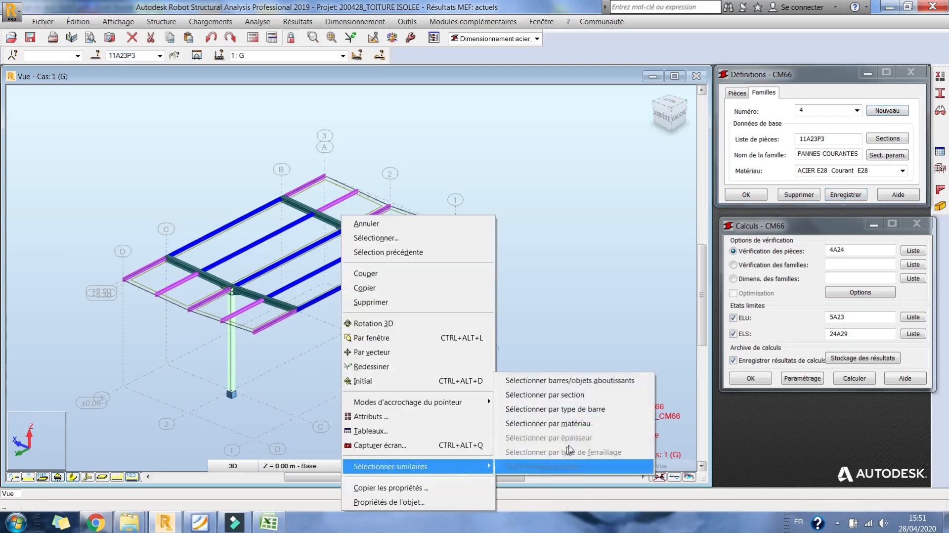
left_click(572, 411)
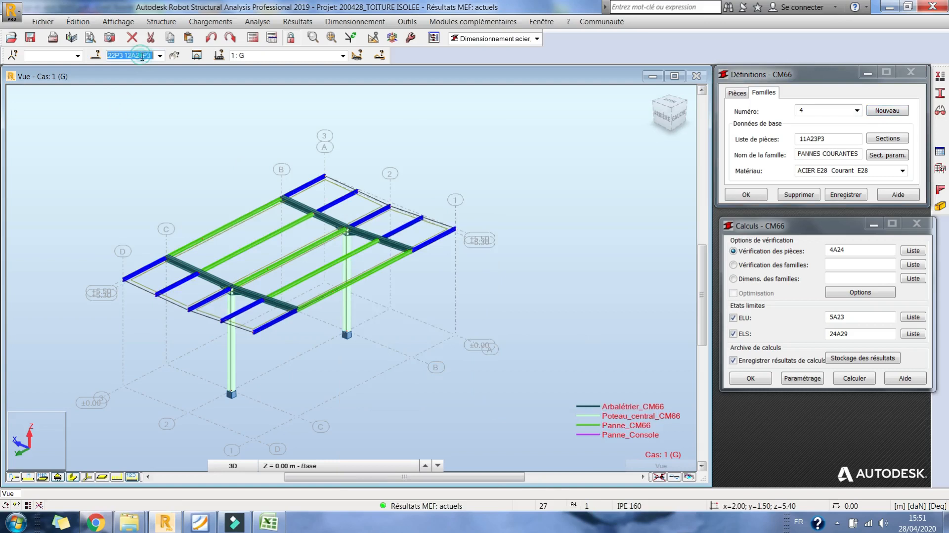
left_click(849, 141)
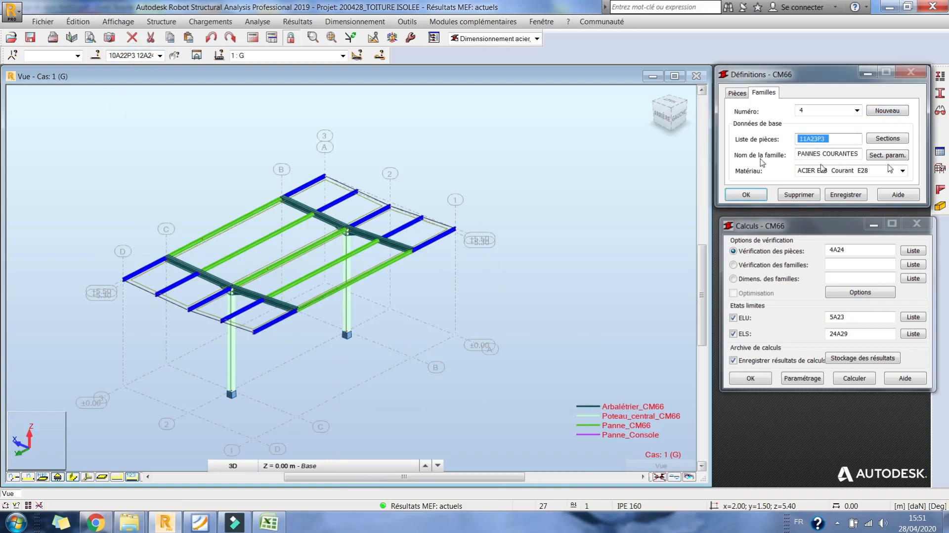
left_click(121, 56)
key("ctrl+c")
left_click(824, 139)
key("ctrl+v")
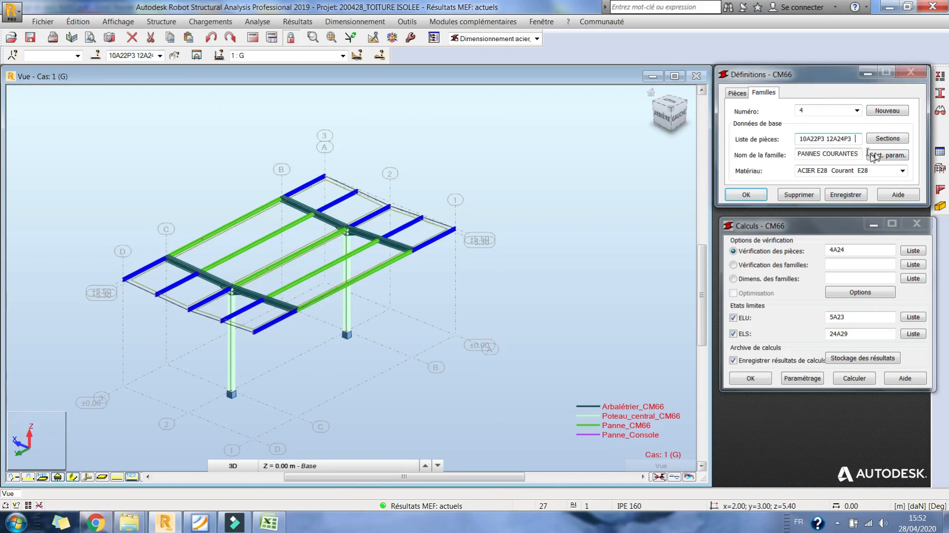
left_click_drag(831, 153, 860, 154)
type("O")
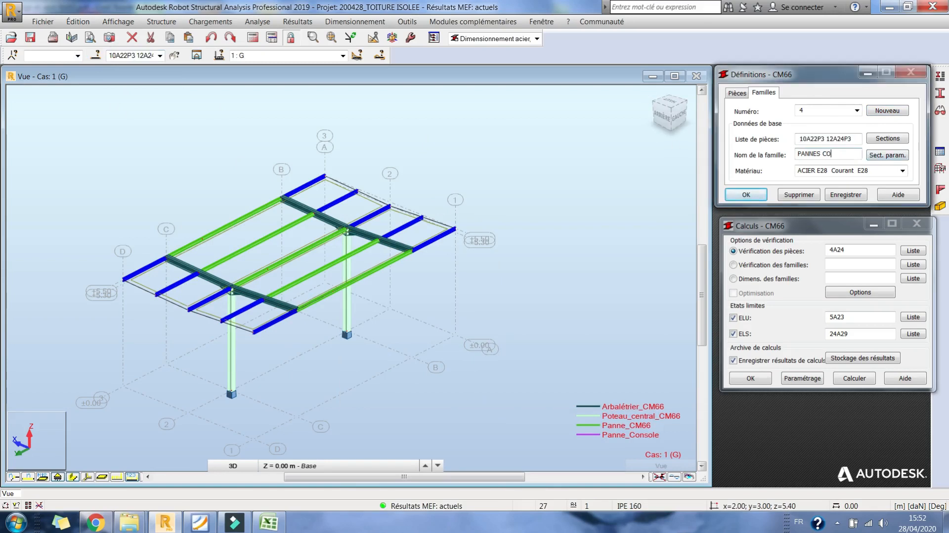
type("NSOLES")
left_click(851, 195)
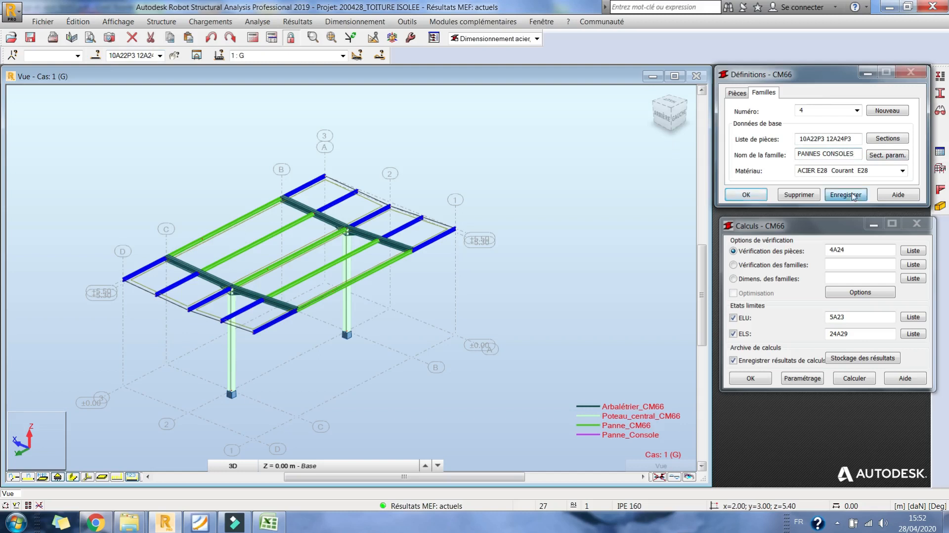
- Run the ELU family design for family 1 with optimisation enabled
left_click(755, 280)
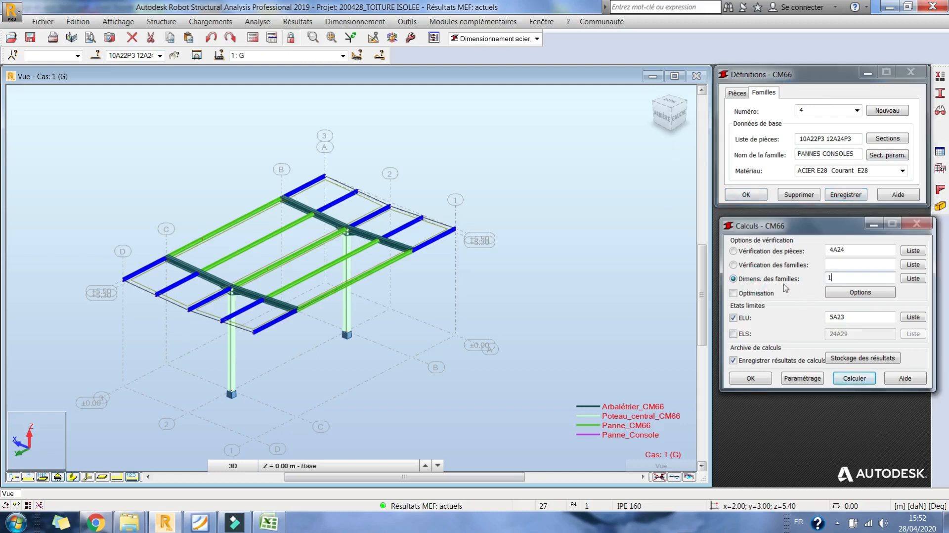
left_click(768, 295)
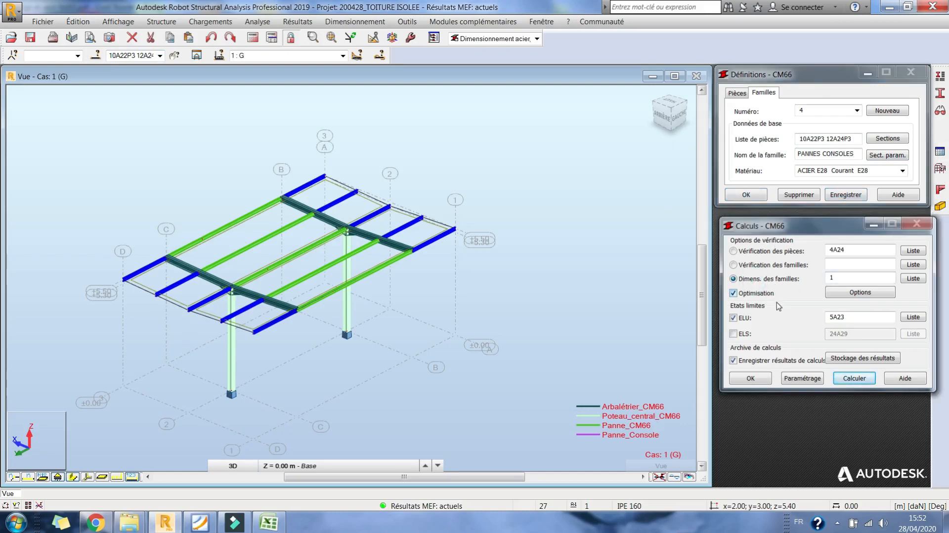
left_click(863, 382)
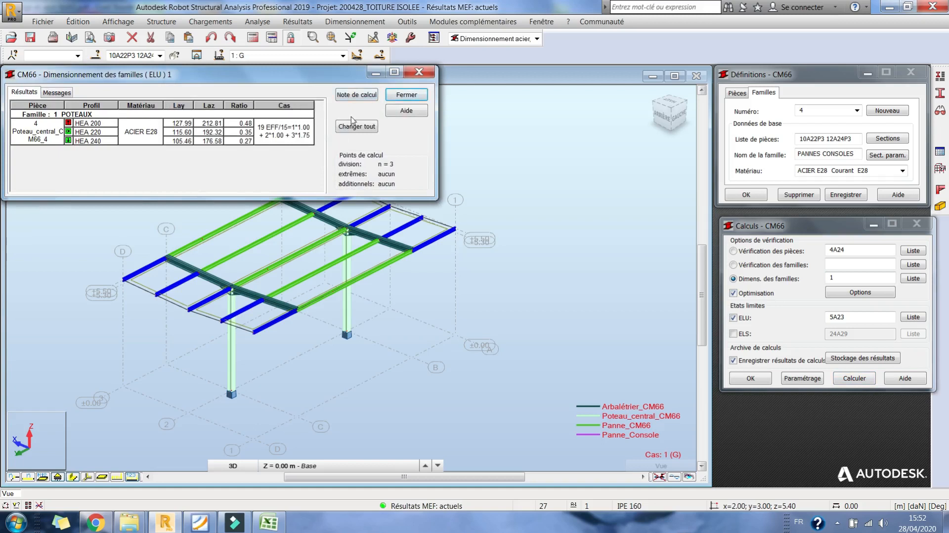
- Generate the complete calculation note for the column family and examine its buckling and lateral buckling parameters
left_click(369, 93)
left_click(149, 131)
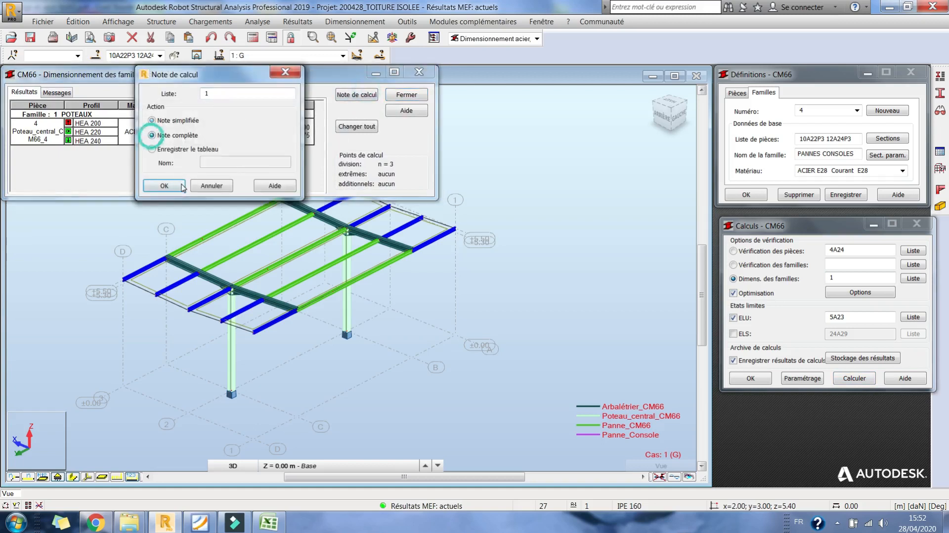
left_click(181, 182)
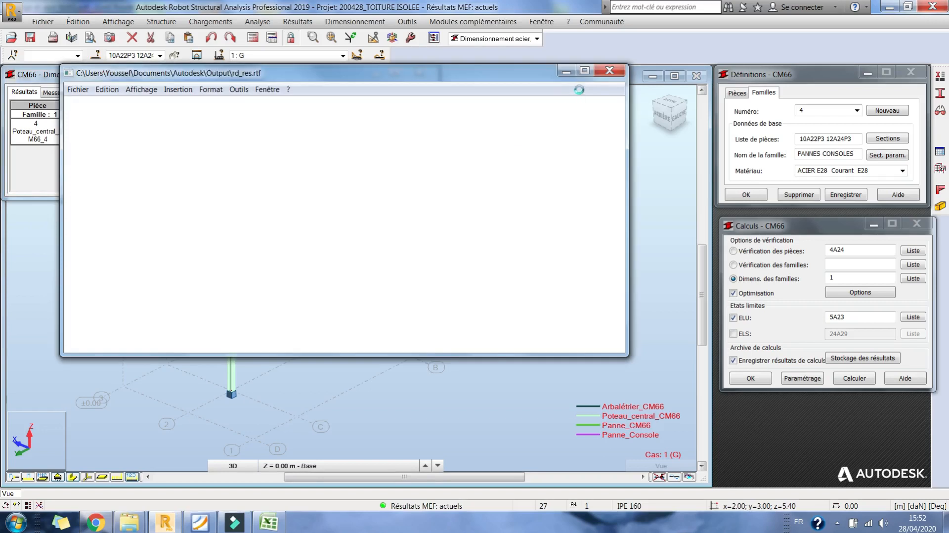
left_click(581, 73)
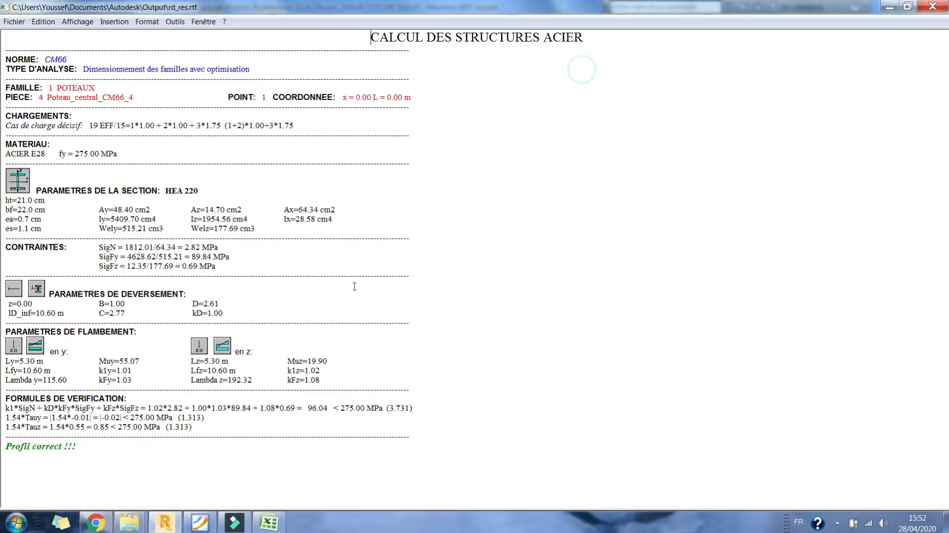
left_click_drag(66, 370, 5, 361)
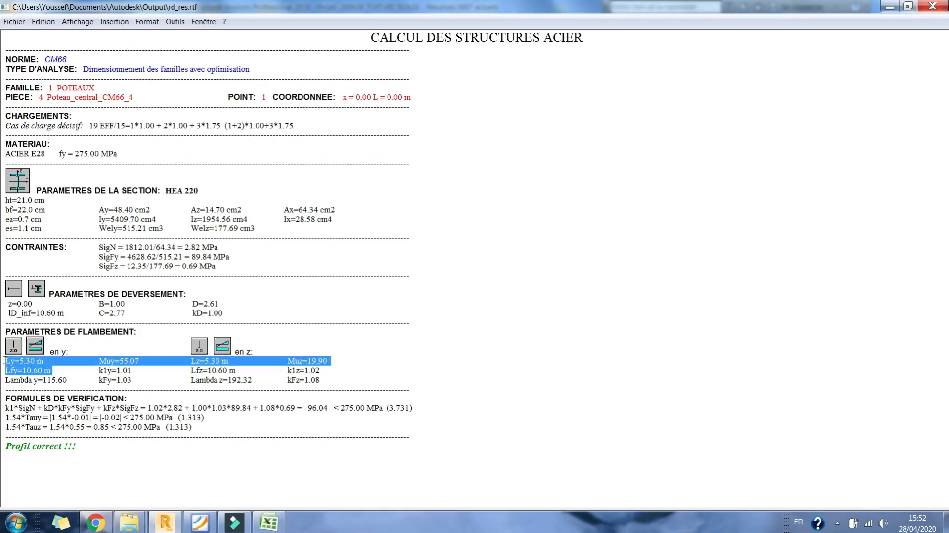
left_click(46, 371)
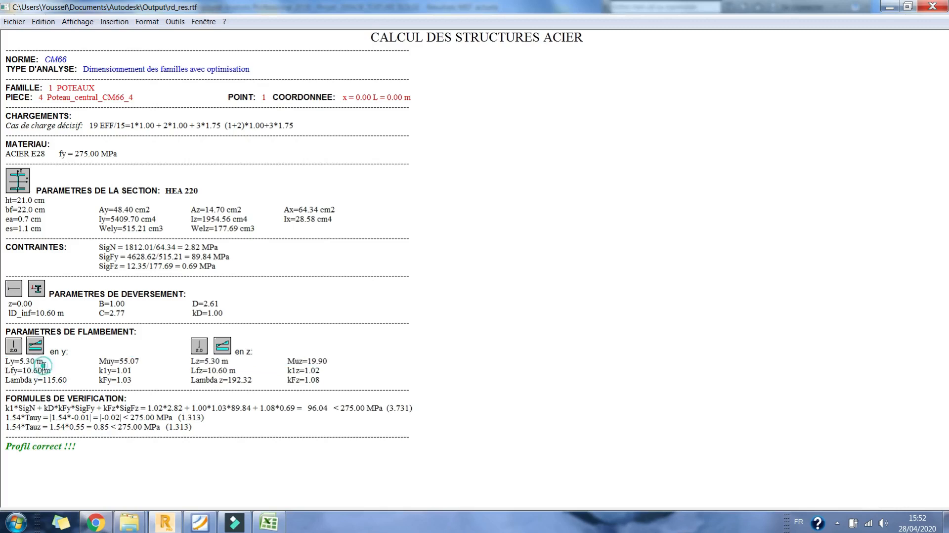
left_click_drag(67, 313, 10, 314)
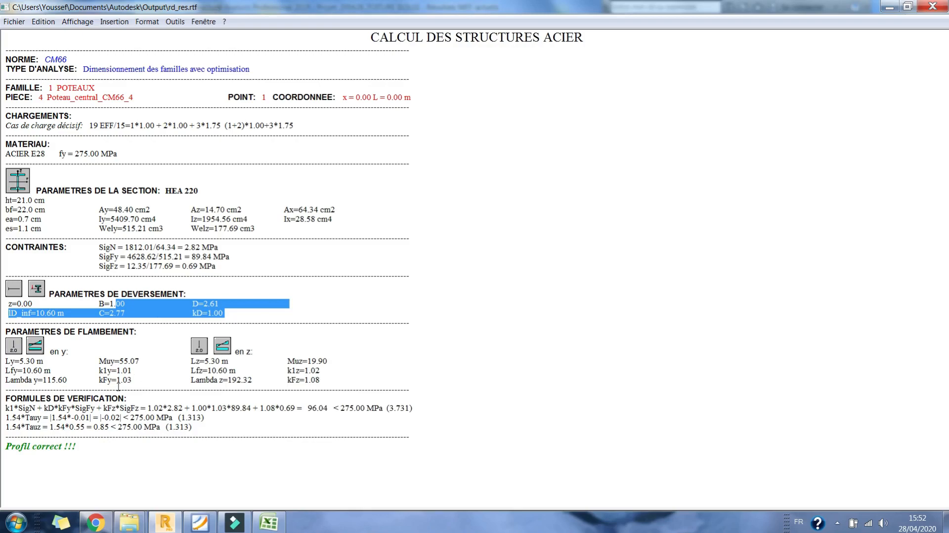
left_click(933, 5)
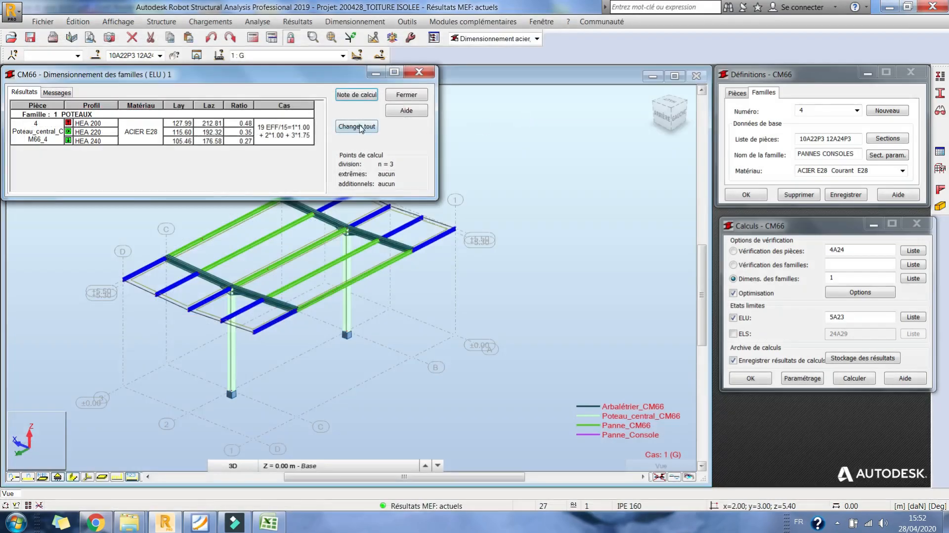
- Apply the optimised HEA 220 section to the whole column family and recalculate the structure
left_click(361, 128)
left_click(518, 297)
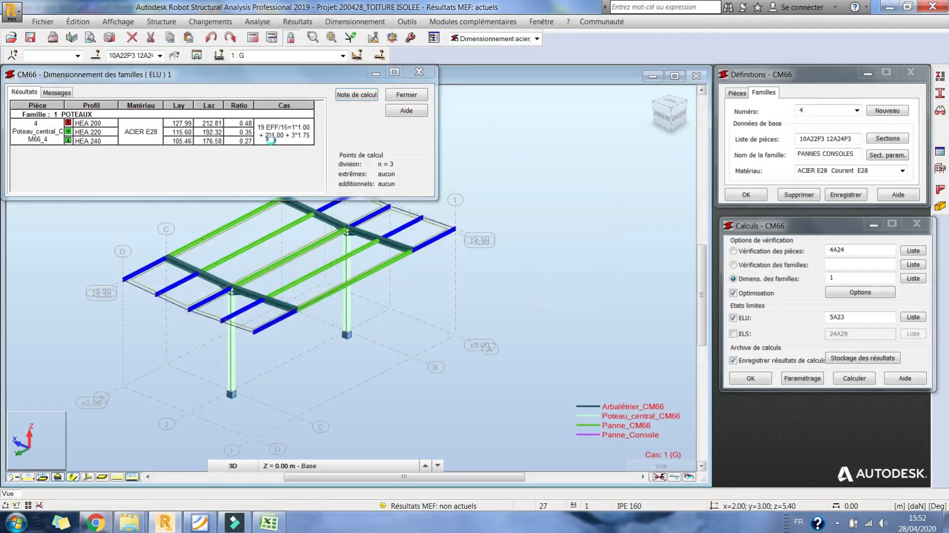
left_click(405, 96)
left_click(137, 177)
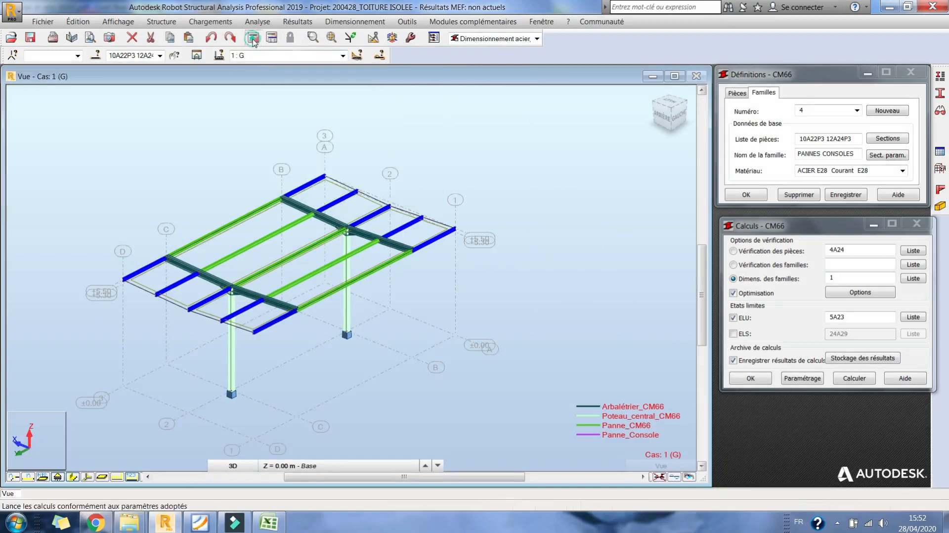
left_click(252, 38)
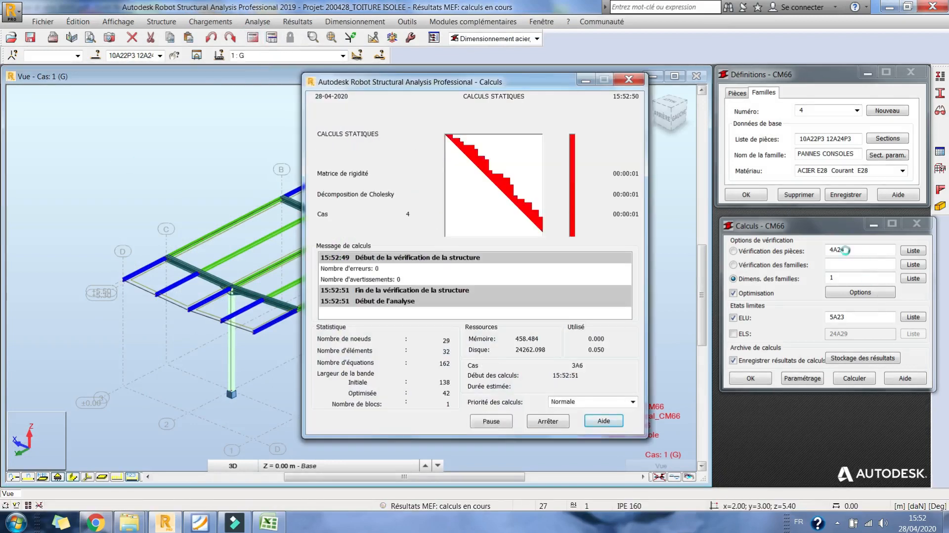
- Run the family verification for family 1 at ELS only, using load cases 24A29
left_click(825, 266)
type("1")
left_click(733, 334)
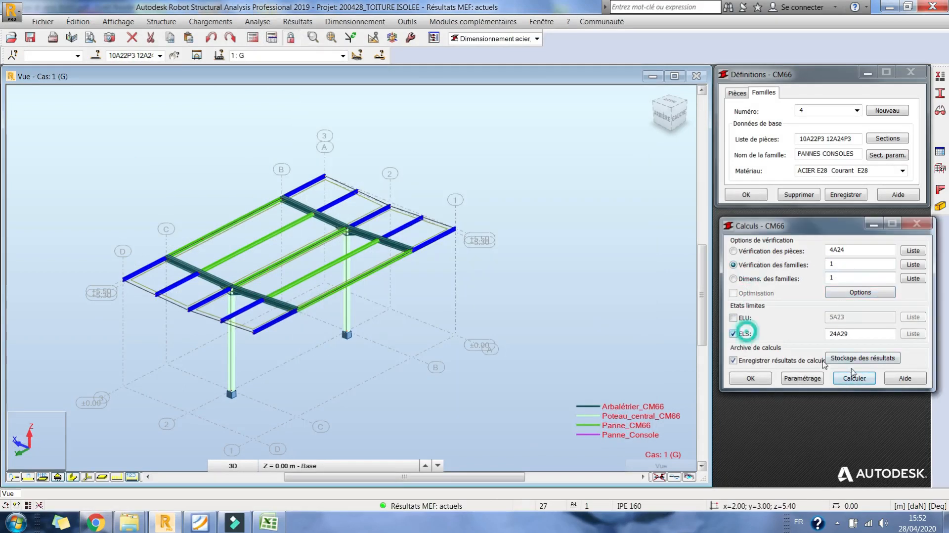
left_click(913, 337)
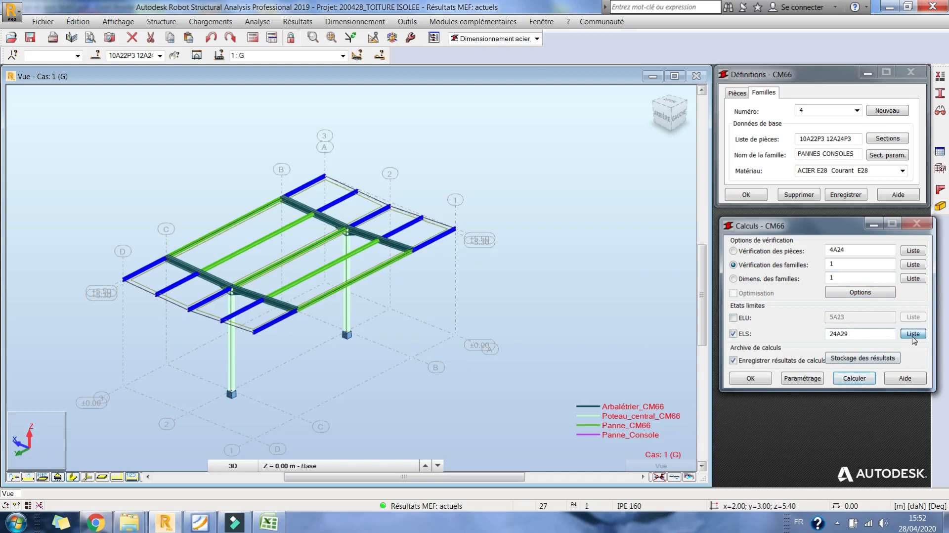
left_click(804, 293)
left_click_drag(896, 321, 899, 350)
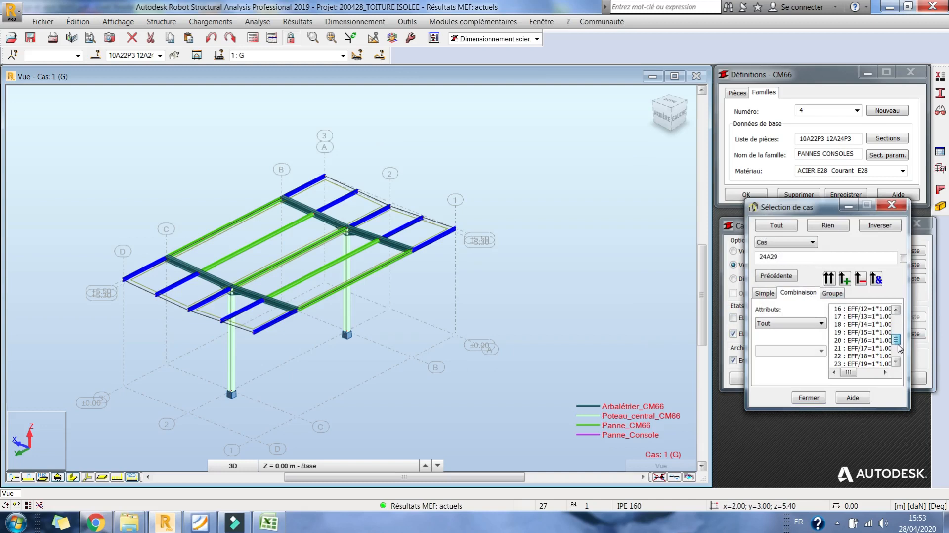
left_click(818, 398)
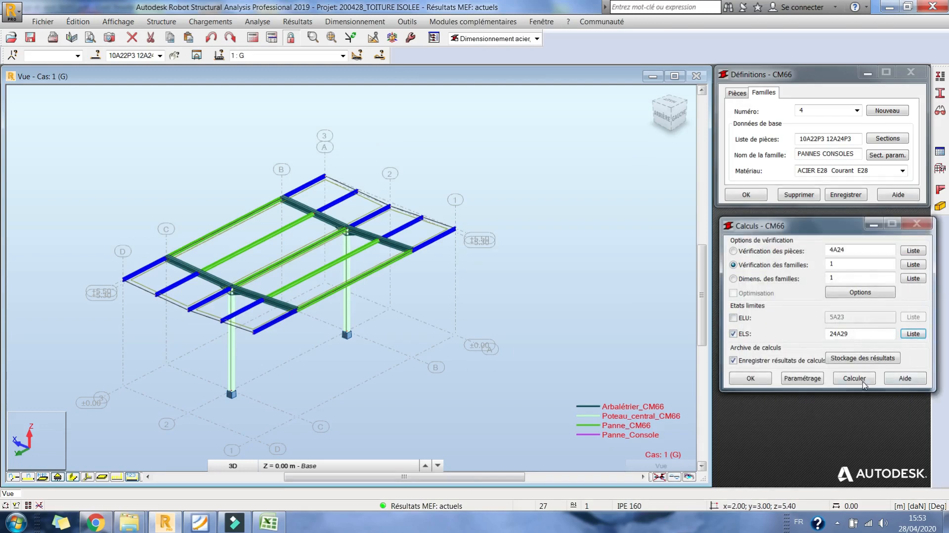
left_click(862, 384)
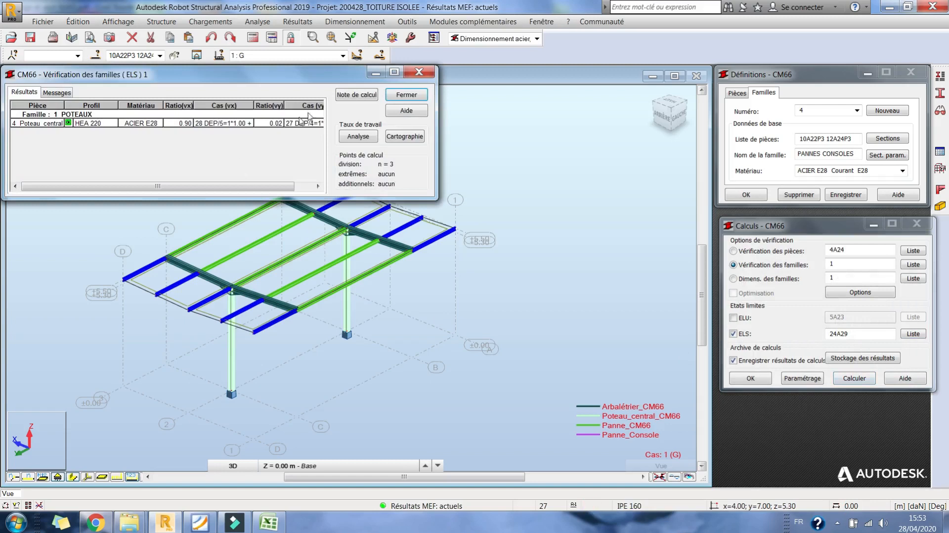
- Generate the complete calculation note for the column family's ELS verification, examine the displacement limits, and close the results without archiving them
left_click(350, 95)
left_click(154, 135)
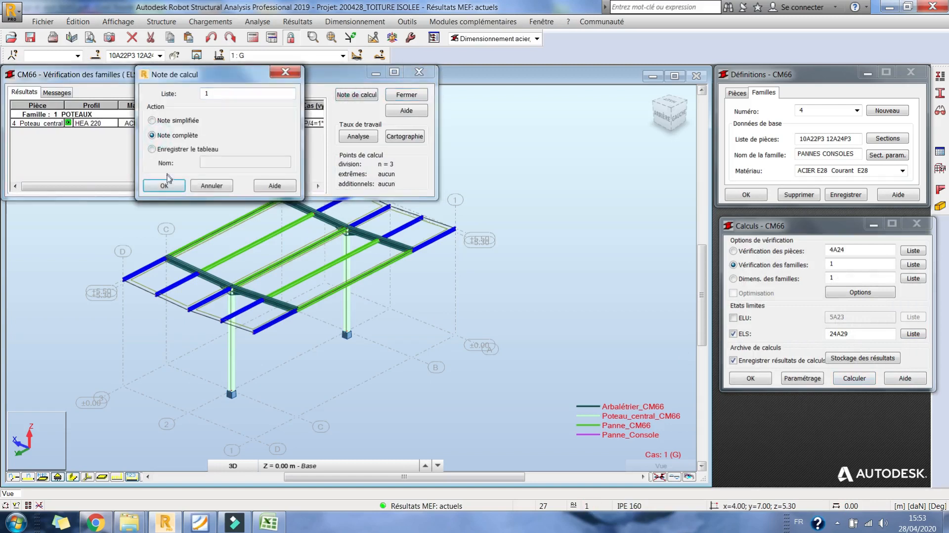
left_click(166, 184)
left_click(603, 88)
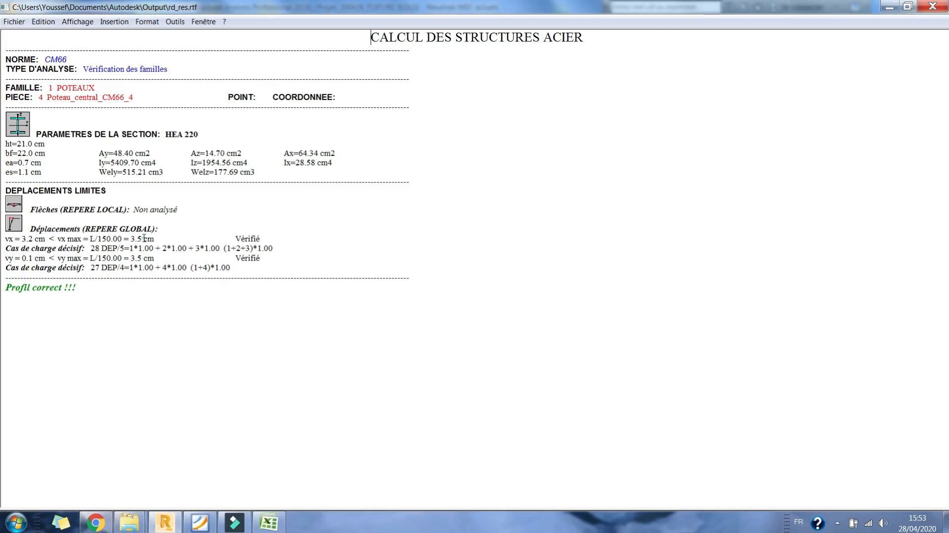
left_click(933, 6)
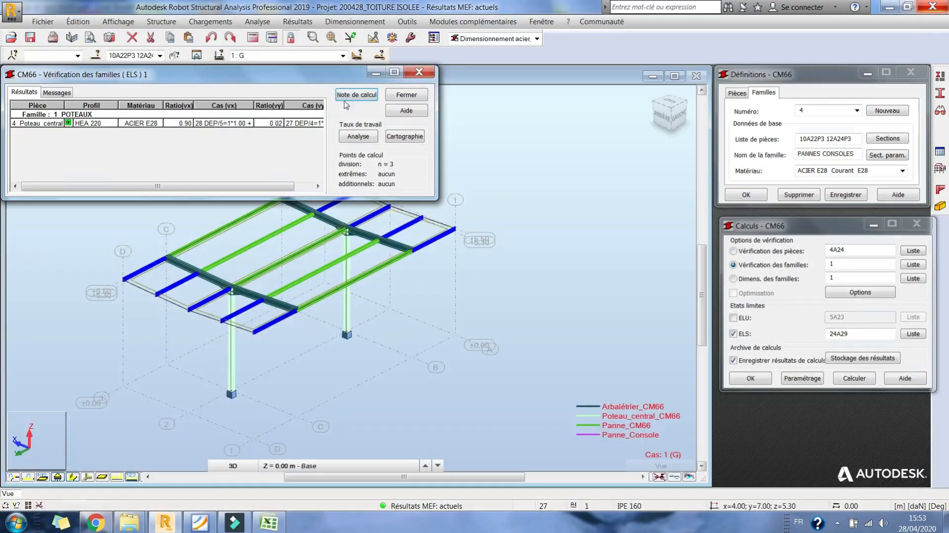
left_click(405, 95)
left_click(140, 174)
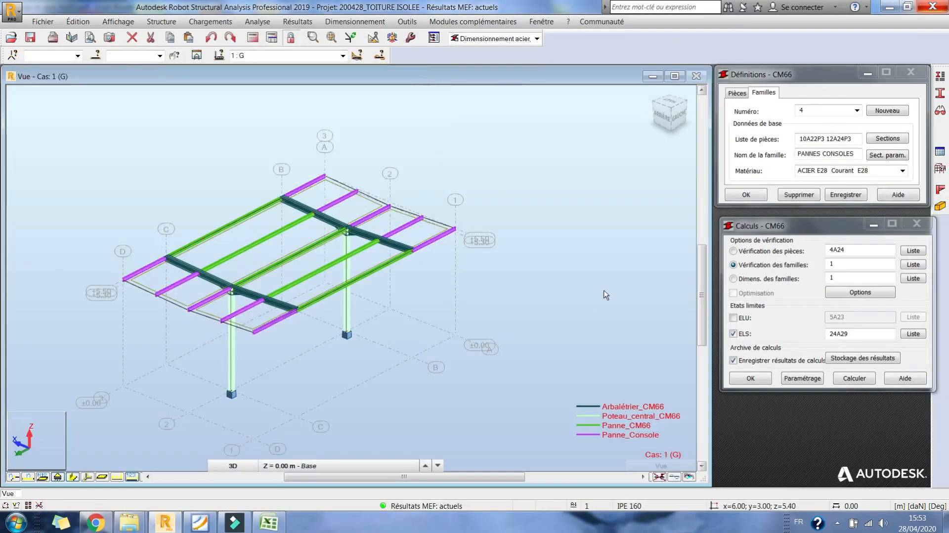
- Run the family design for family 2 at ELS with load cases 24A29 and close the results without archiving them
left_click(766, 279)
left_click_drag(840, 278, 797, 282)
type("2")
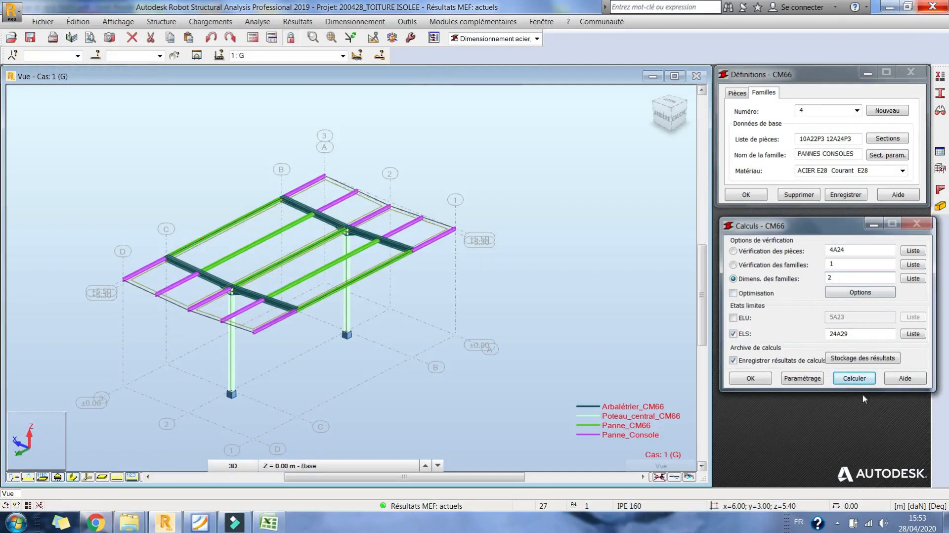
left_click(860, 381)
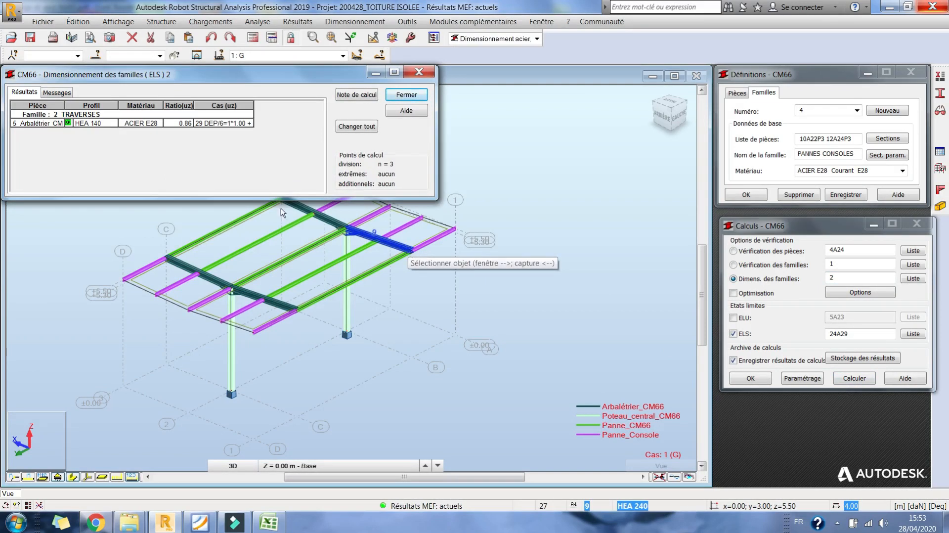
left_click(407, 95)
left_click(138, 175)
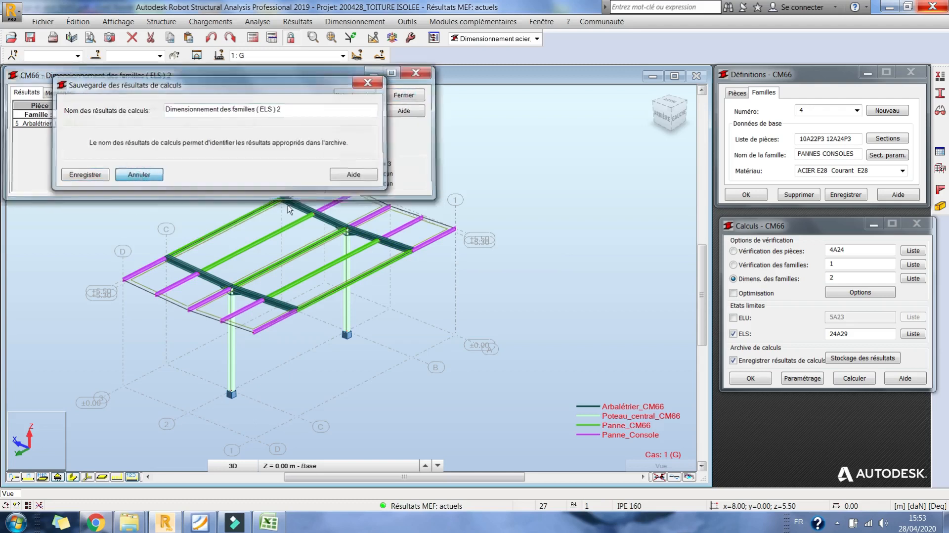
- Set the family verification list to 2, run the ELU design of family 2 with load cases 5A23, and discard the results
left_click(757, 265)
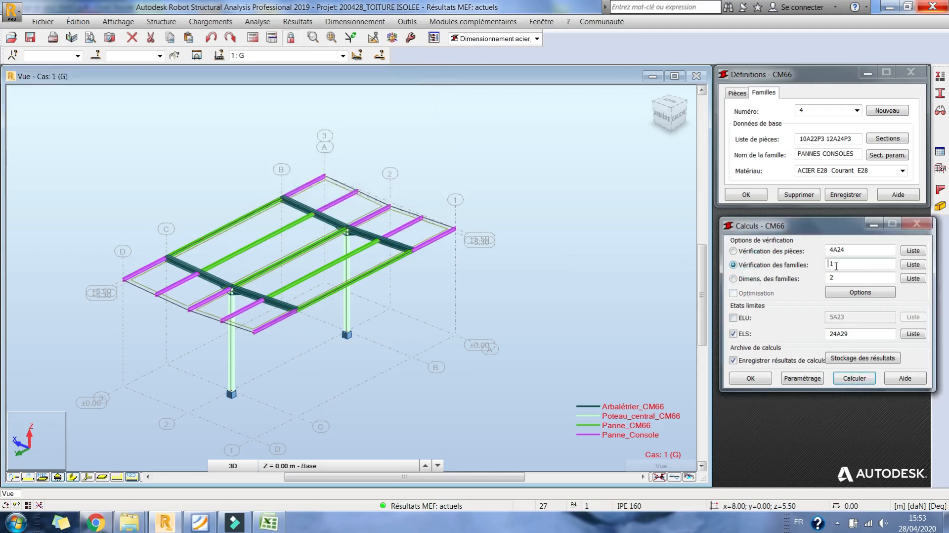
type("2")
left_click(735, 318)
left_click(733, 279)
left_click(854, 378)
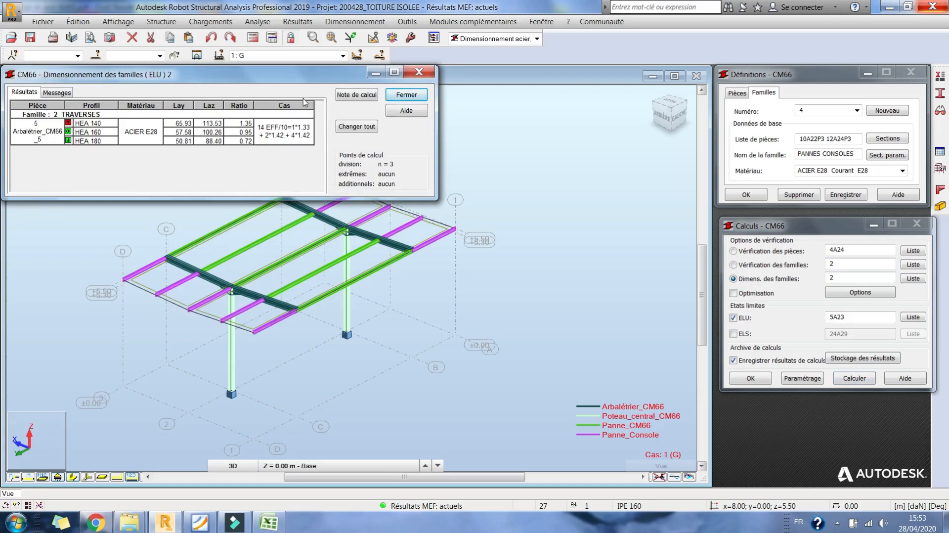
left_click(406, 97)
left_click(139, 174)
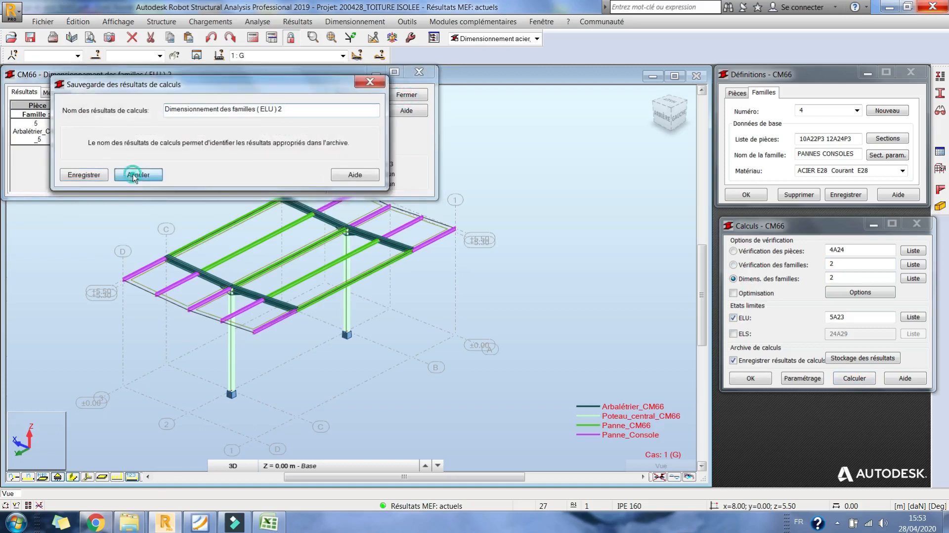
- Rerun the ELU design of family 2 and examine the detailed results of the HEA 180 section
left_click(743, 335)
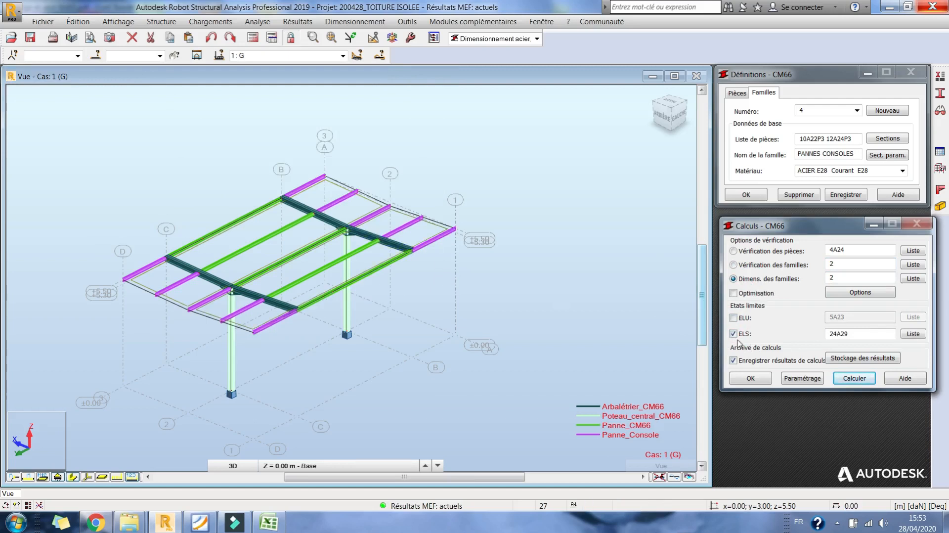
left_click(743, 319)
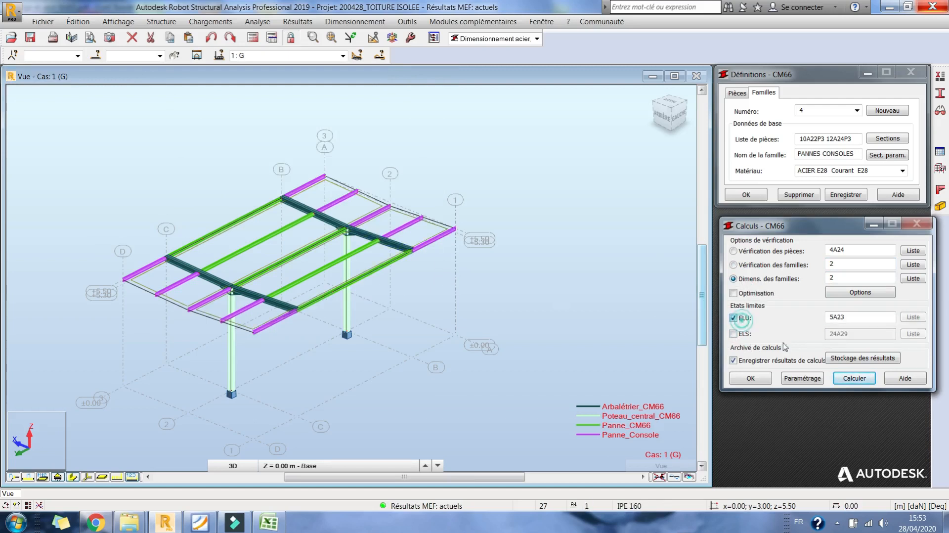
left_click(869, 386)
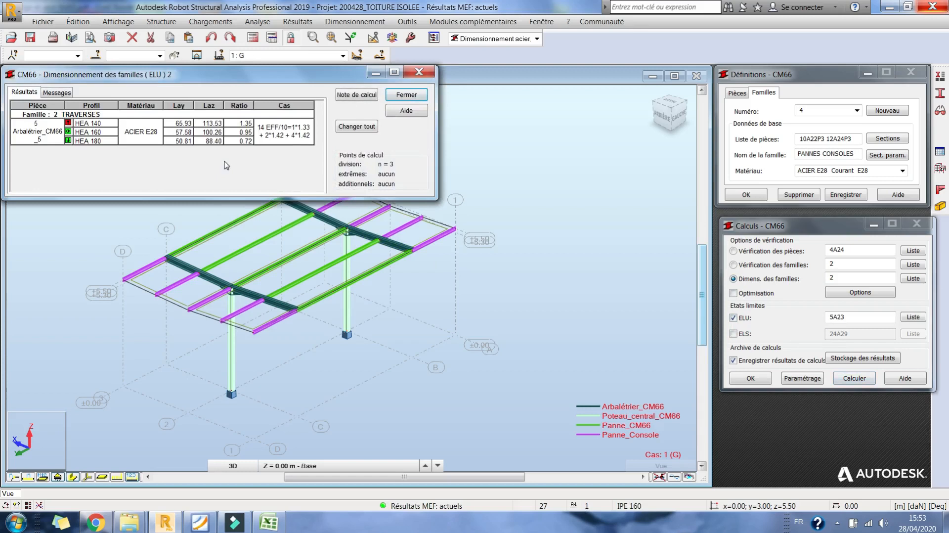
double_click(99, 141)
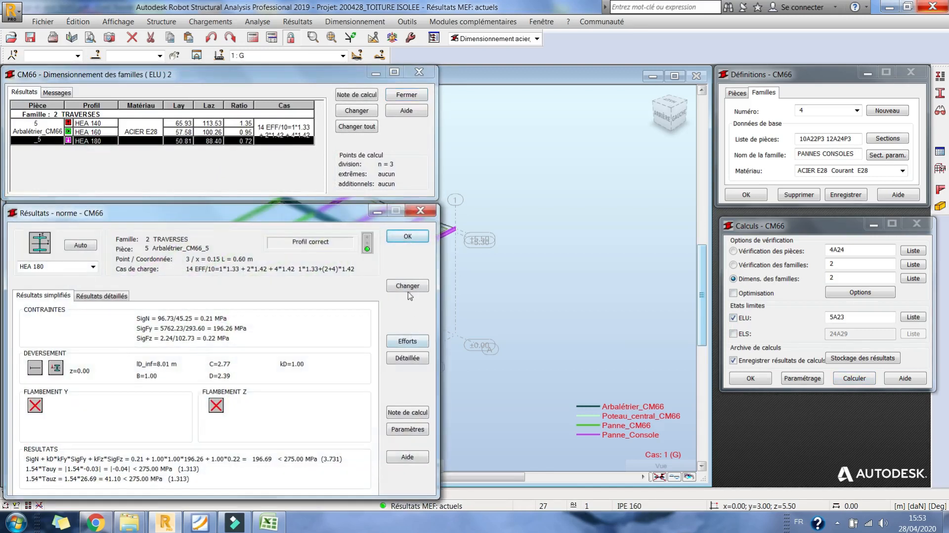
left_click(421, 212)
- Apply the section proposed by the design to the whole rafter family and close the results without archiving them
left_click(357, 127)
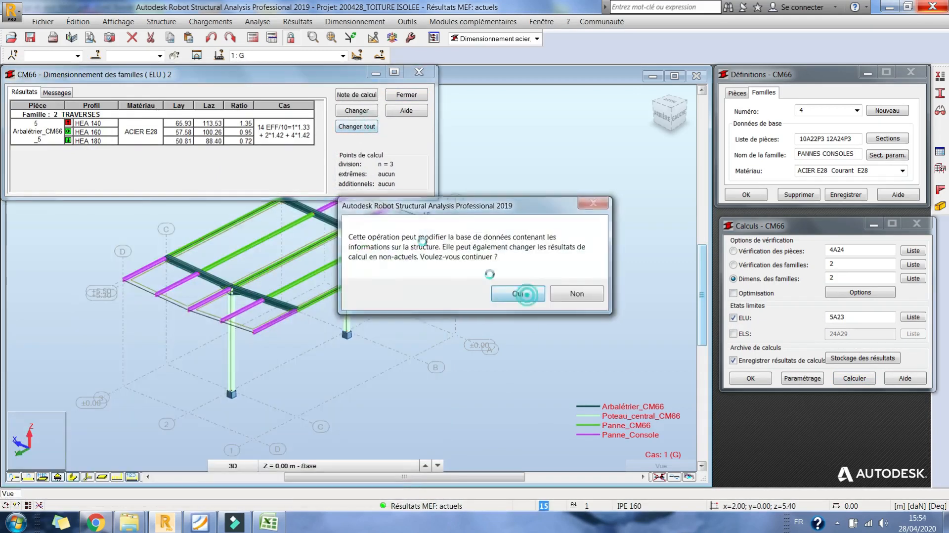
left_click(518, 294)
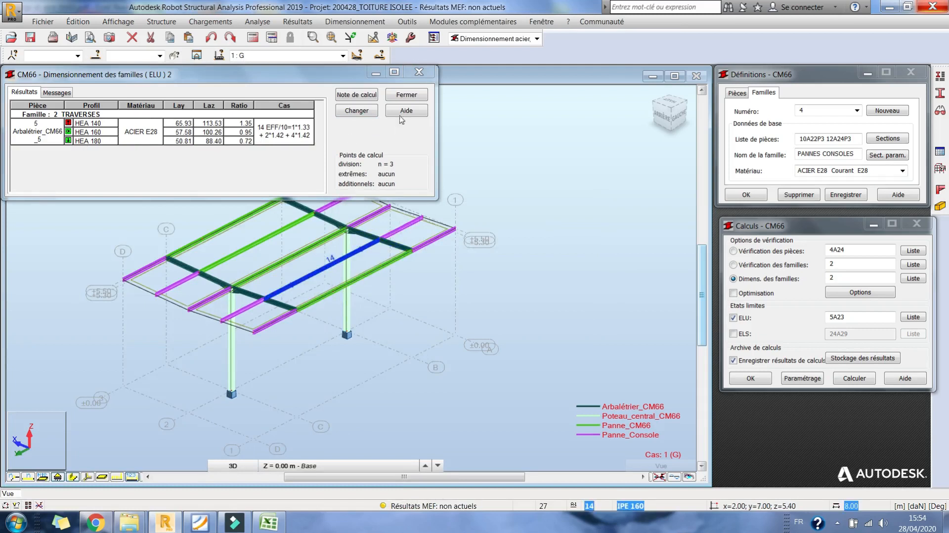
left_click(405, 95)
left_click(158, 173)
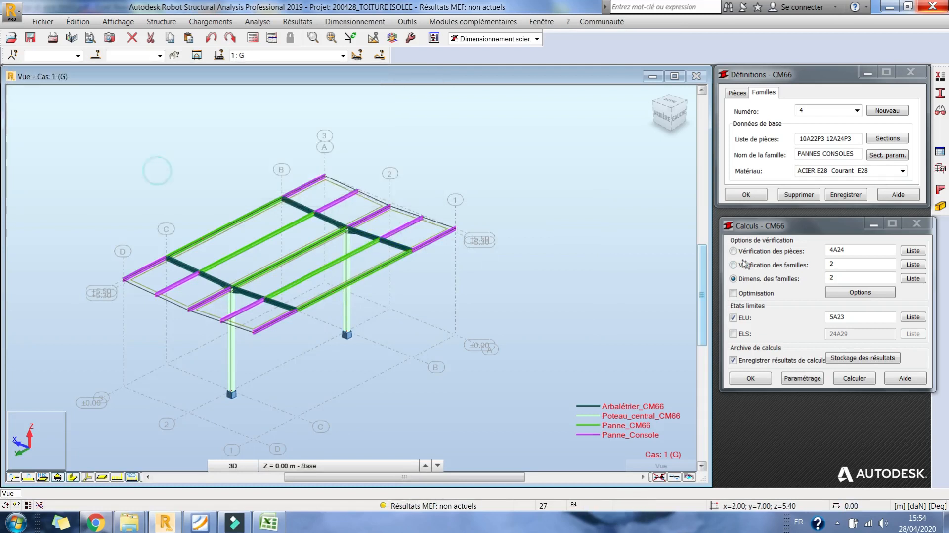
- Set the family design list to 3, recalculate the structure, and run the ELU design for the PANNES COURANTES family
left_click_drag(839, 279, 787, 282)
type("3")
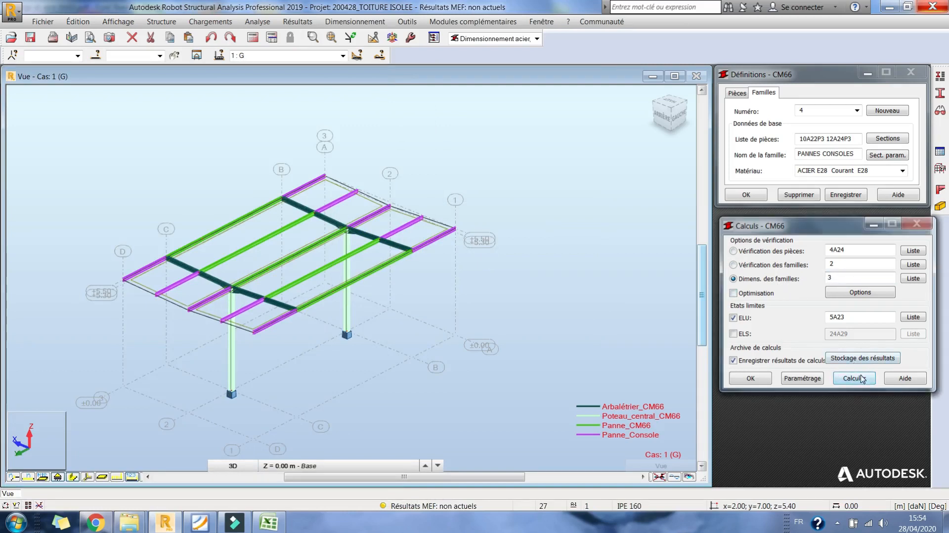
left_click(861, 378)
key("Return")
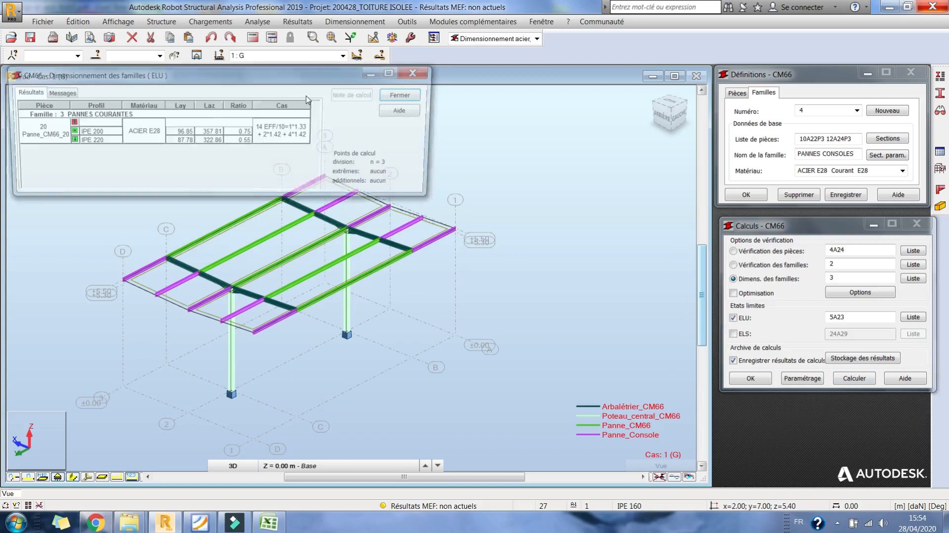
key("Return")
key("Return")
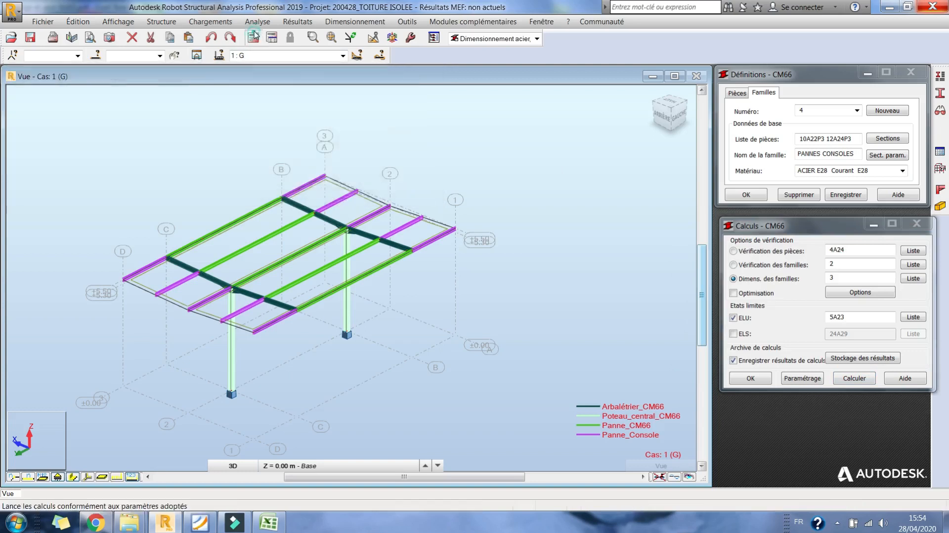
left_click(253, 37)
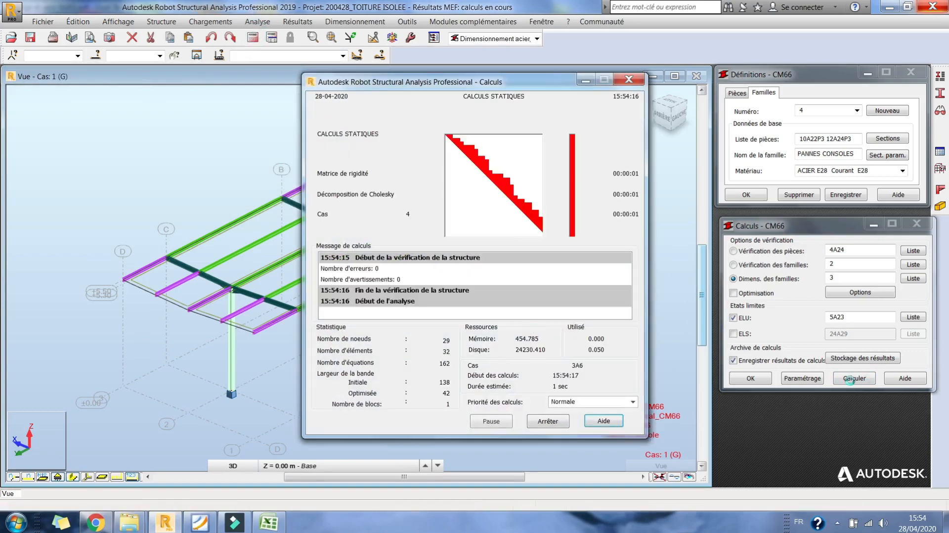
left_click(854, 379)
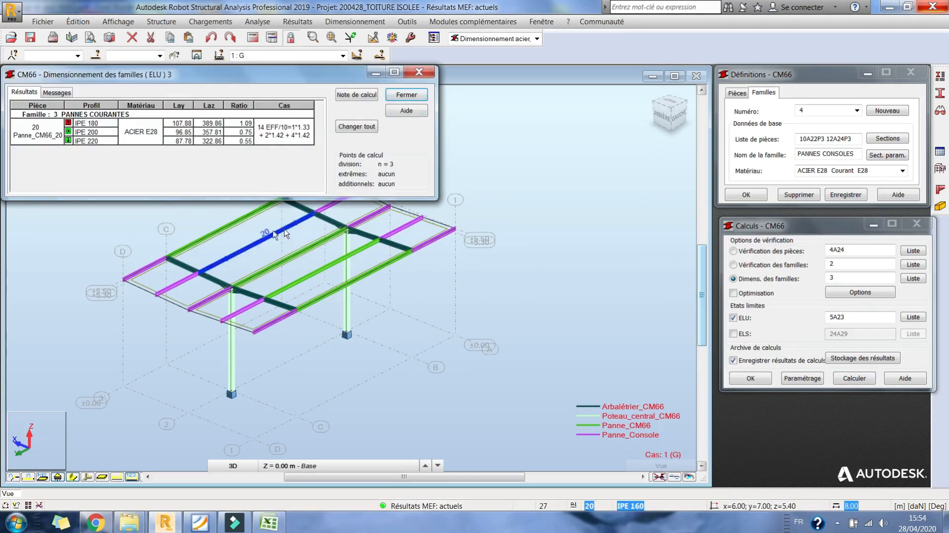
- Apply the section proposed by the design to the whole PANNES COURANTES family and close the results without archiving them
left_click(357, 127)
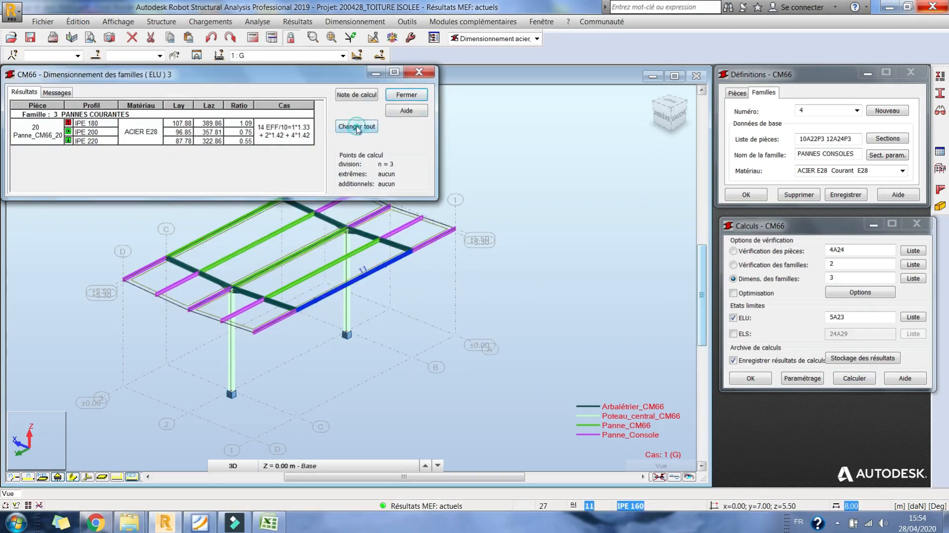
left_click(505, 299)
left_click(406, 94)
left_click(150, 168)
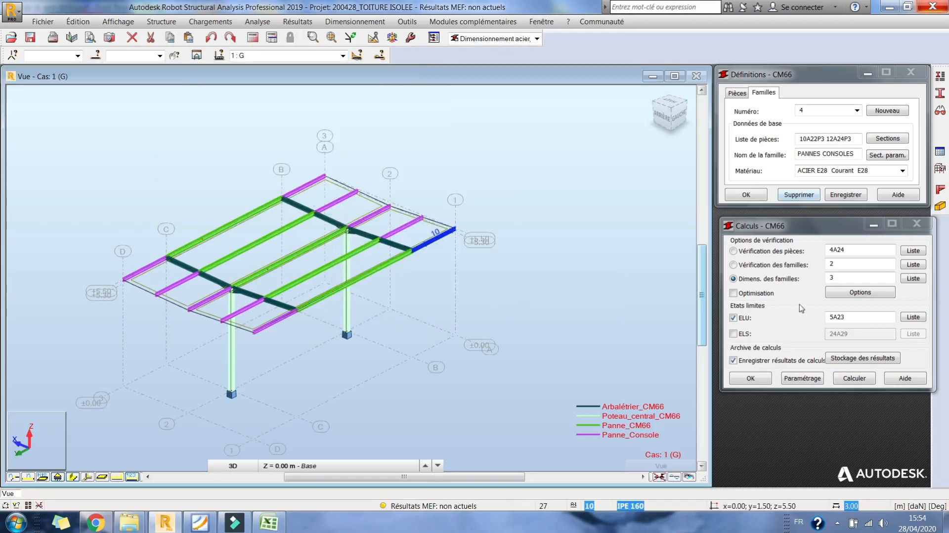
- Run the ELU family design for family 4, the cantilever purlins, with load cases 5A23
double_click(832, 278)
type("4")
left_click(861, 379)
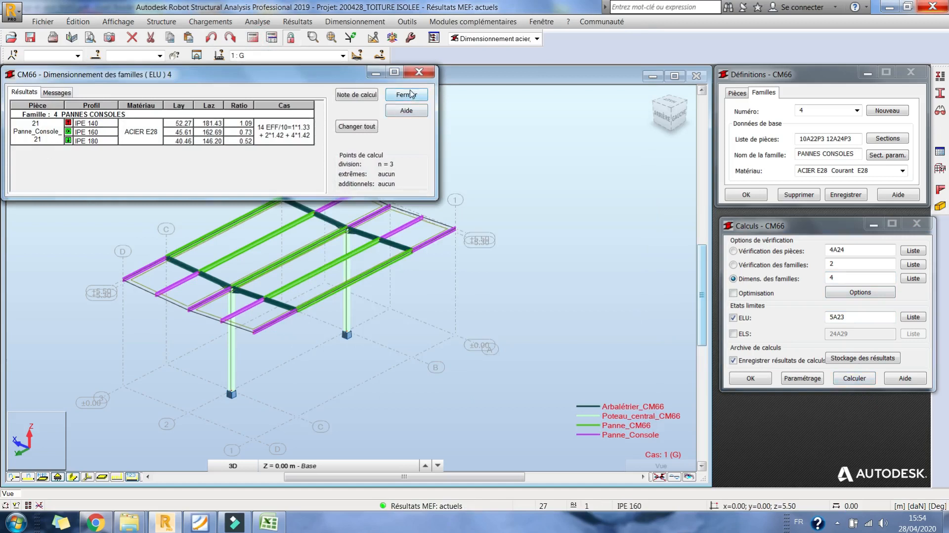
- Generate the complete calculation note for family 4 and examine its lateral buckling parameters
left_click(357, 94)
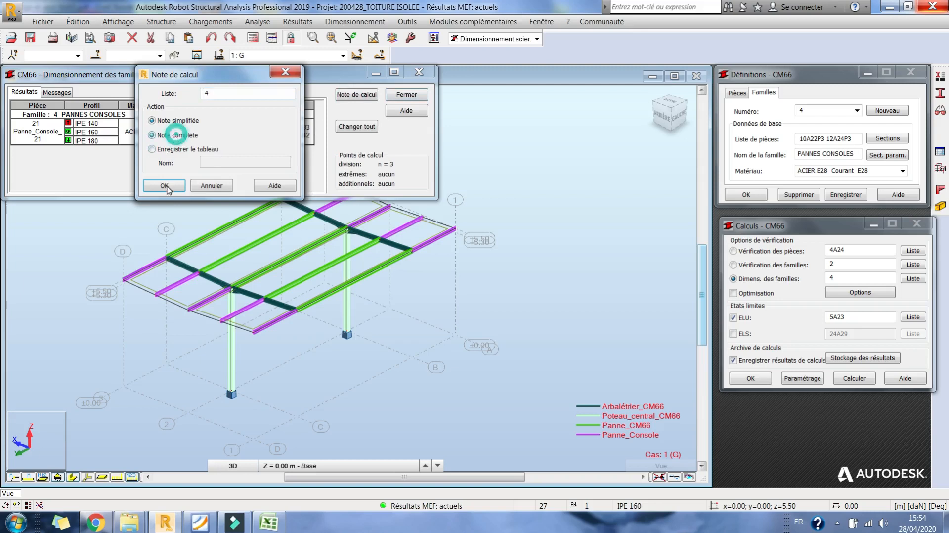
left_click(167, 186)
scroll(280, 295, "down", 8)
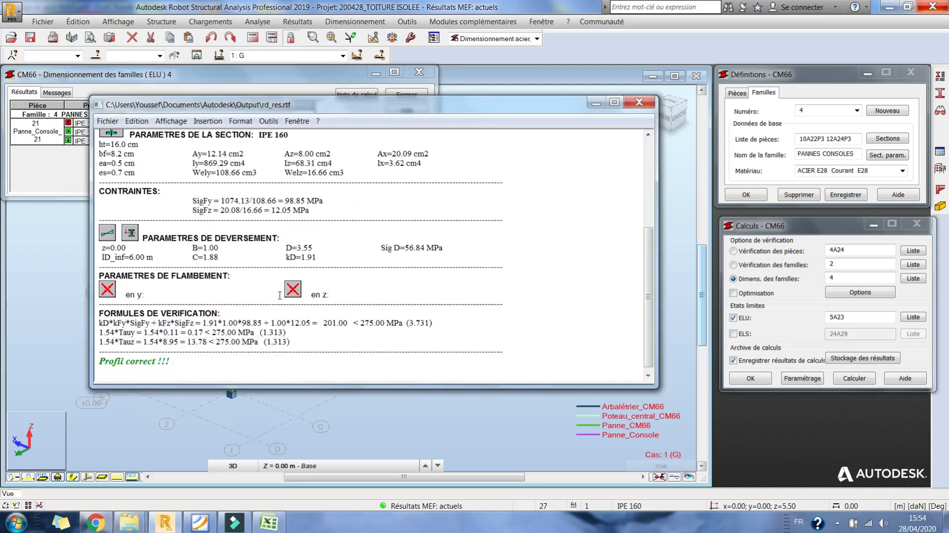
left_click_drag(326, 255, 269, 256)
left_click(639, 102)
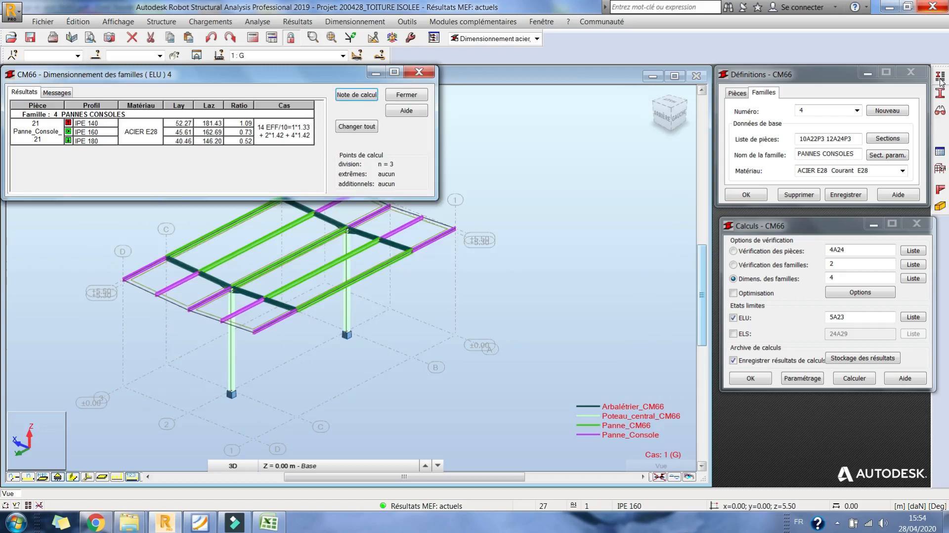
- Set the lateral buckling type of the Panne_Console bar type to cantilever (console) and save the definition
left_click(940, 79)
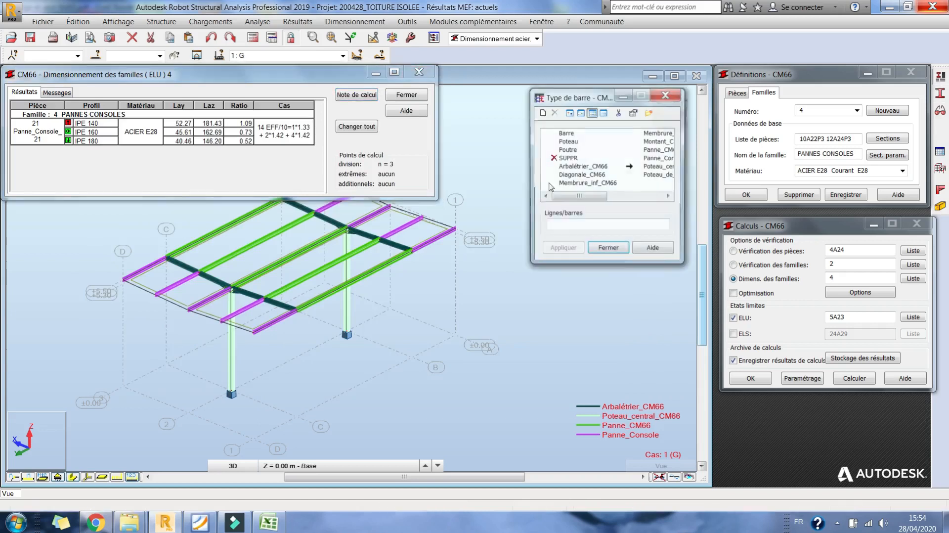
double_click(655, 158)
left_click(616, 254)
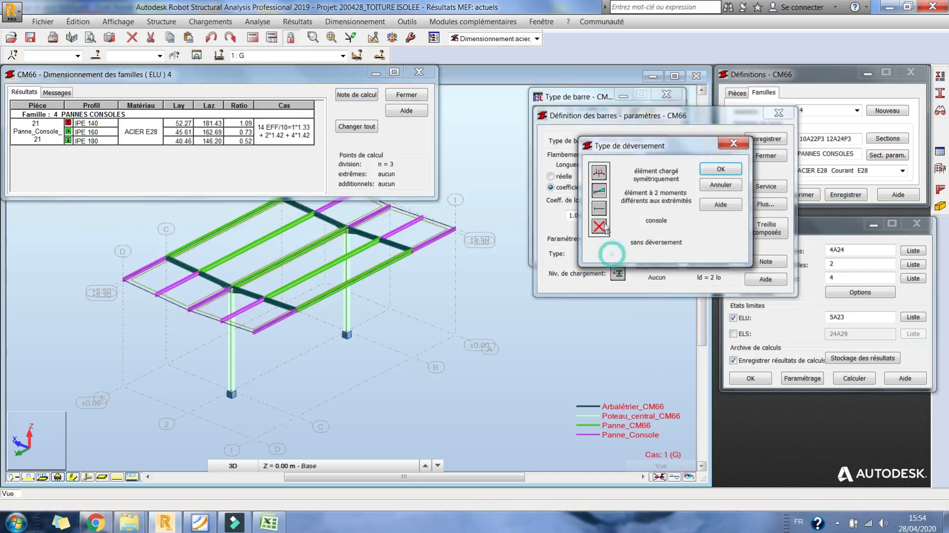
left_click(599, 208)
left_click(766, 139)
left_click(710, 239)
left_click(765, 155)
- Discard the current family 4 results and rerun its ELU design with the updated bar type
left_click(407, 95)
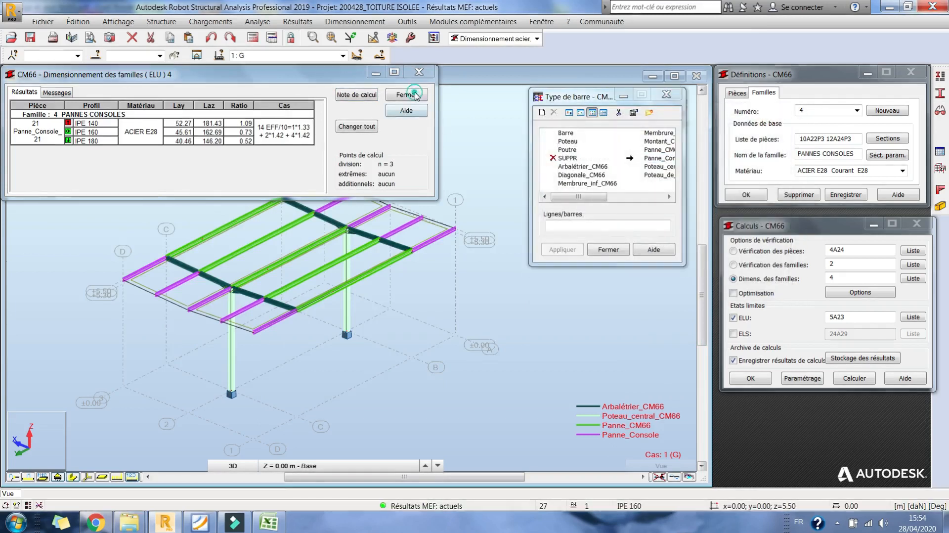
left_click(132, 176)
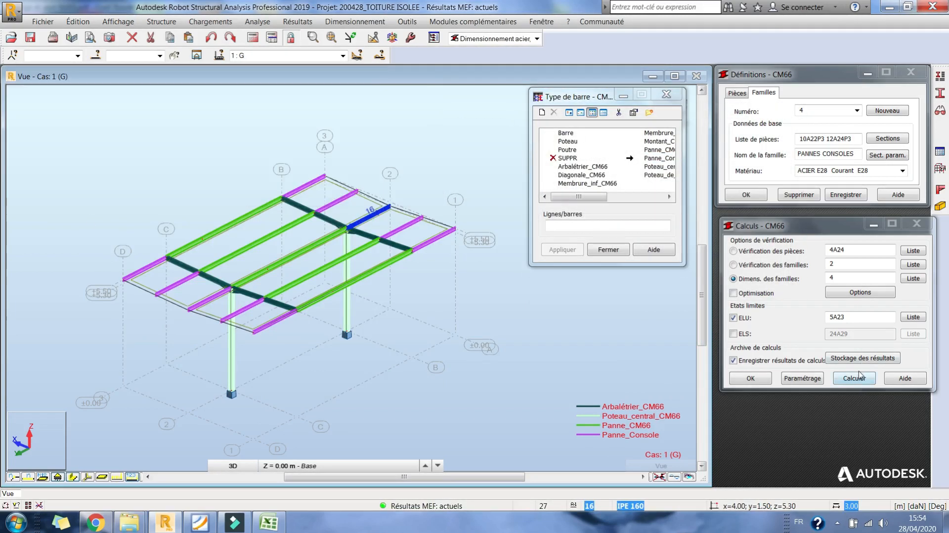
left_click(860, 376)
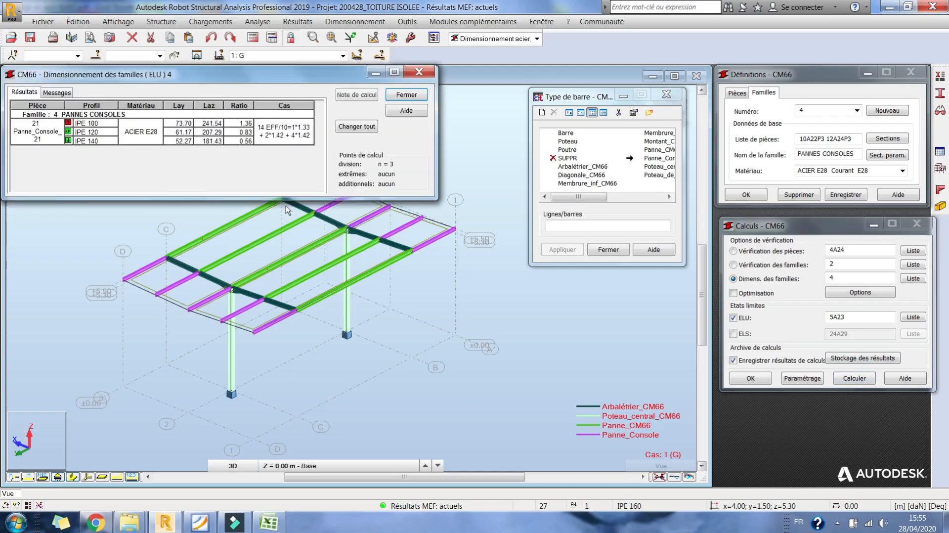
- Generate a new complete calculation note for family 4 and check the lateral buckling parameters and verification formulas of IPE 120
left_click(345, 101)
left_click(171, 134)
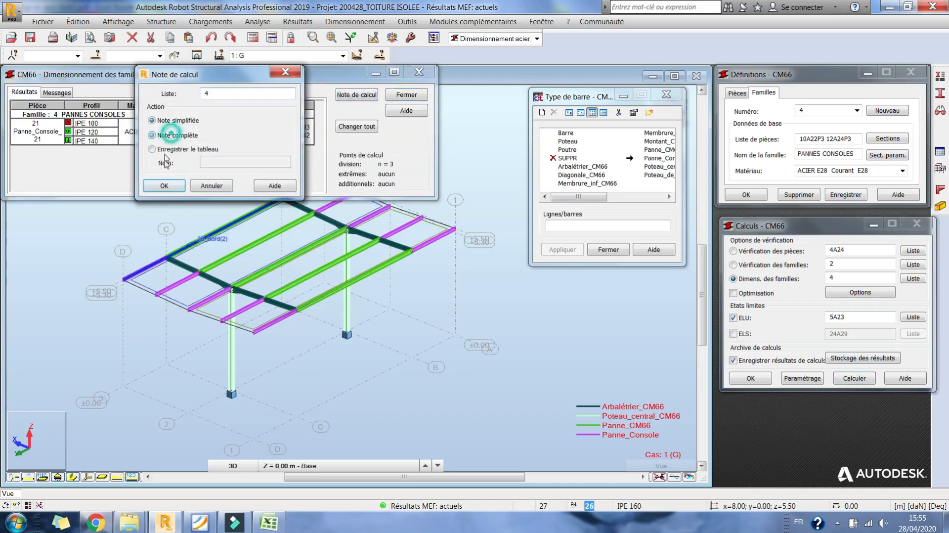
left_click(165, 182)
scroll(244, 273, "down", 5)
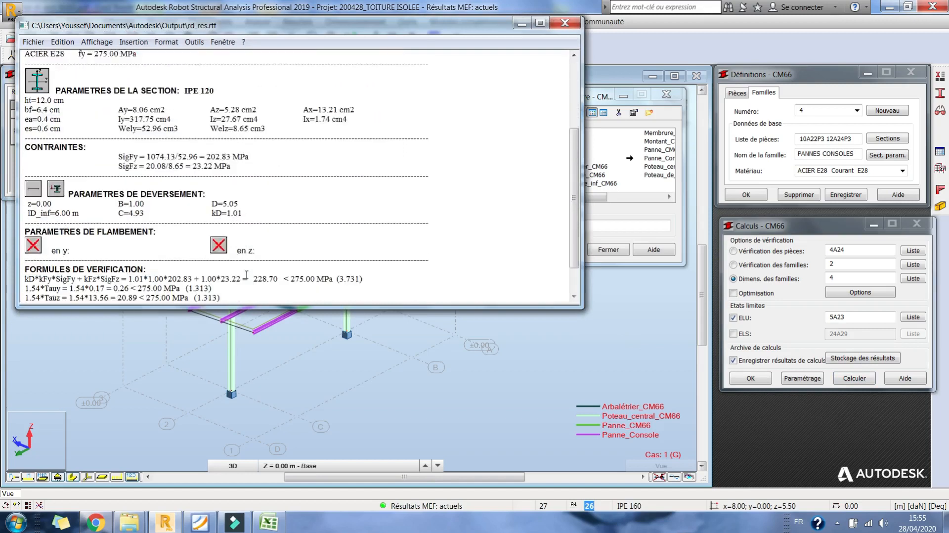
- Examine the z, ID_inf, B, C, D and kD lateral buckling values of IPE 120, and dismiss the note and family 4 results without saving
left_click_drag(256, 204, 12, 200)
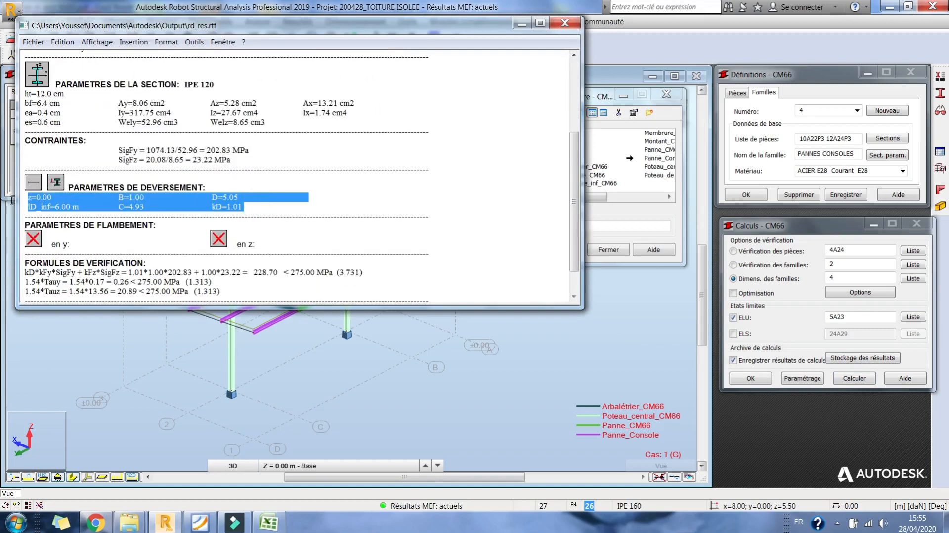
left_click(180, 200)
left_click_drag(245, 206, 135, 206)
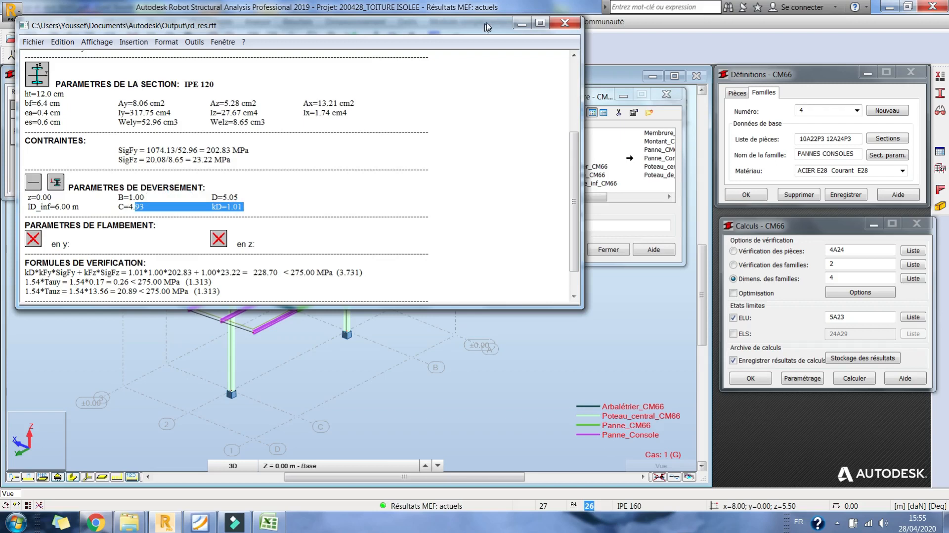
left_click(569, 24)
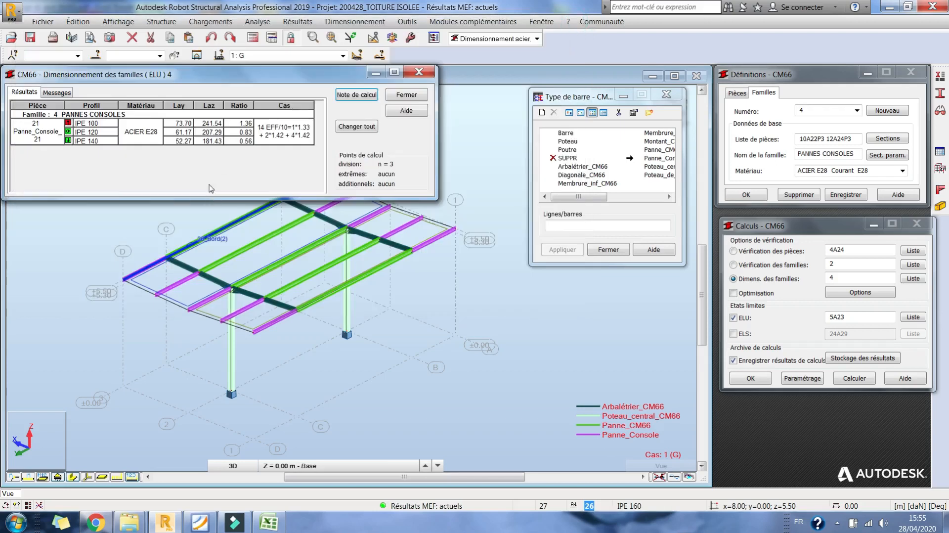
left_click(404, 96)
left_click(148, 177)
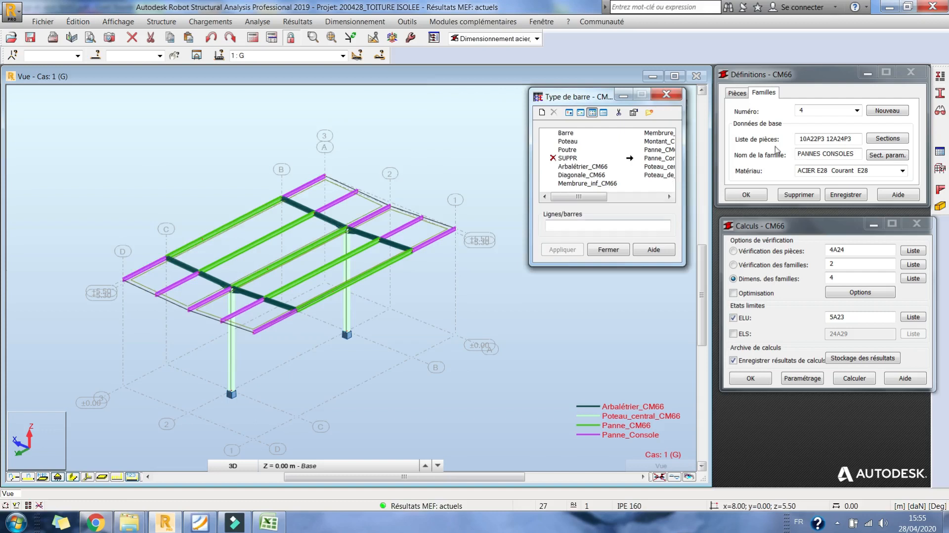
- Set the lateral buckling type of Panne_Console to the element with two different end moments and save the bar type
left_click(666, 94)
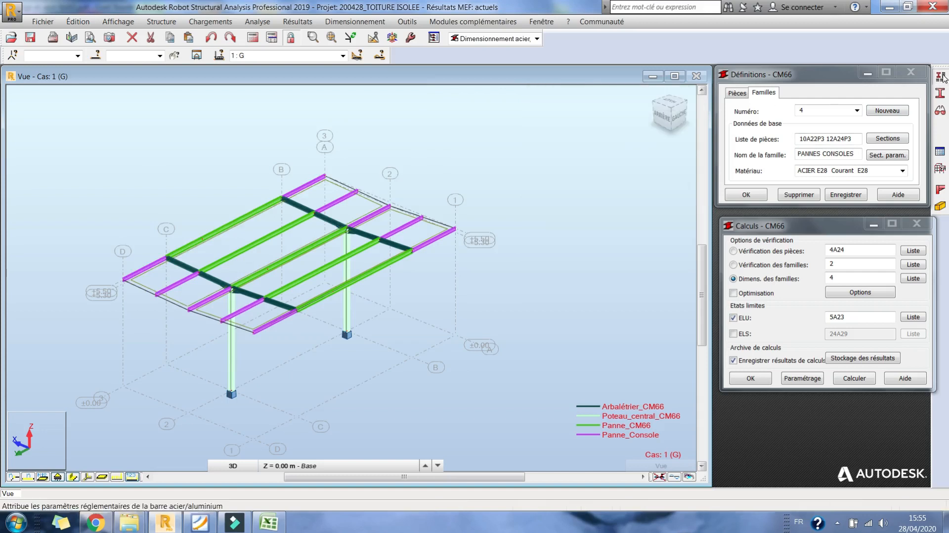
left_click(940, 77)
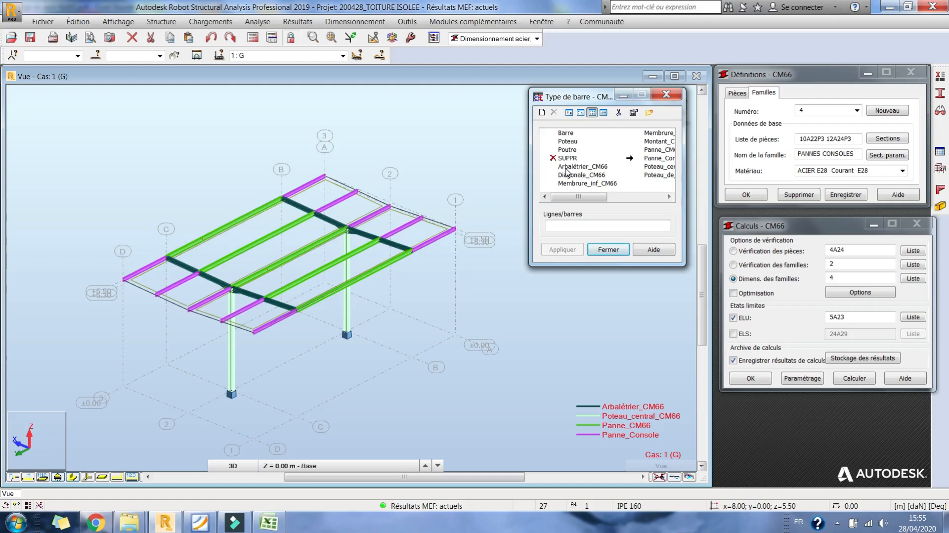
double_click(660, 158)
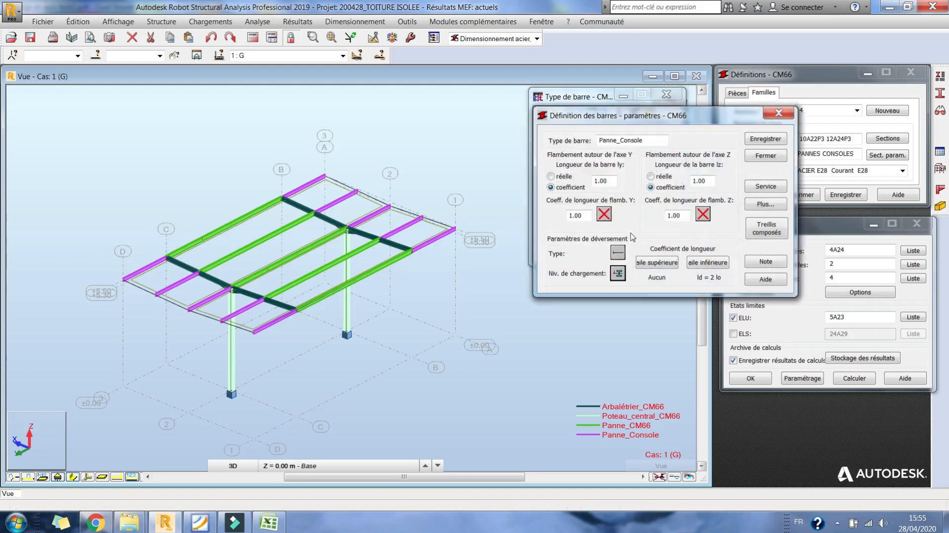
left_click(618, 253)
left_click(600, 208)
left_click(721, 168)
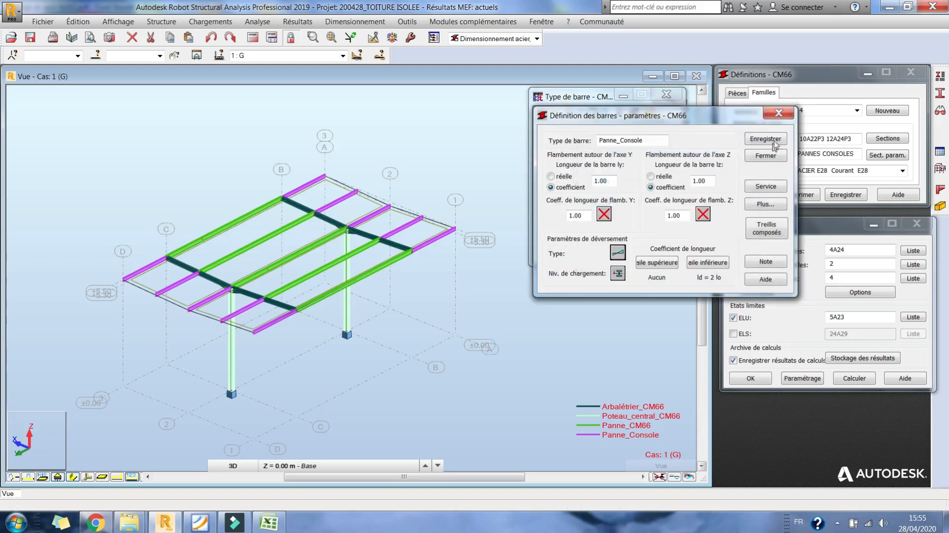
left_click(766, 139)
left_click(701, 240)
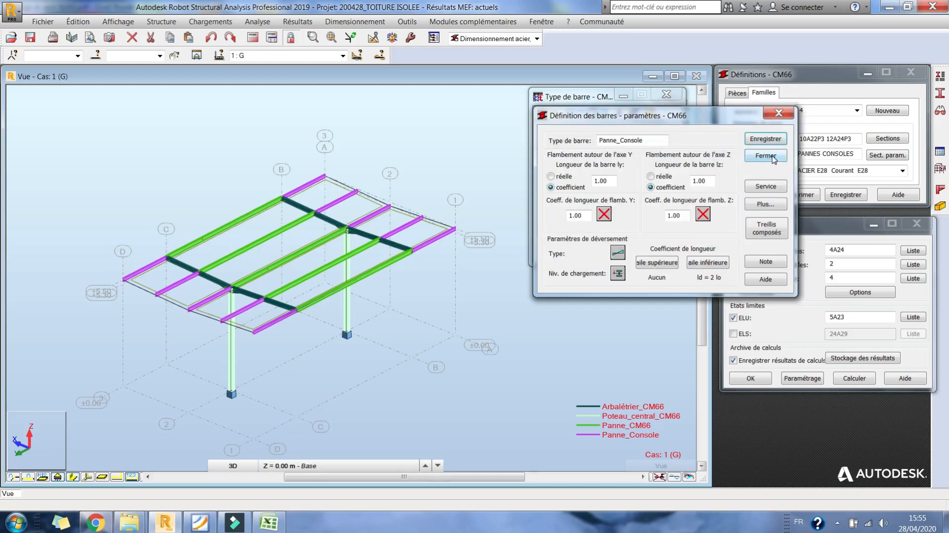
left_click(766, 154)
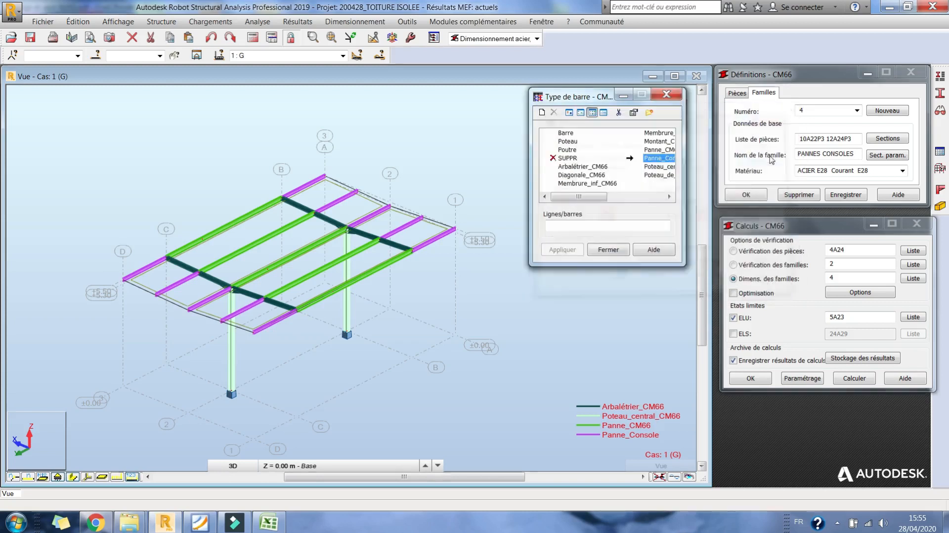
- Set the lateral buckling type of Poteau_central_CM66 to the element with two different end moments and save it
left_click(638, 196)
left_click(600, 167)
double_click(599, 169)
left_click(616, 251)
left_click(602, 193)
left_click(721, 169)
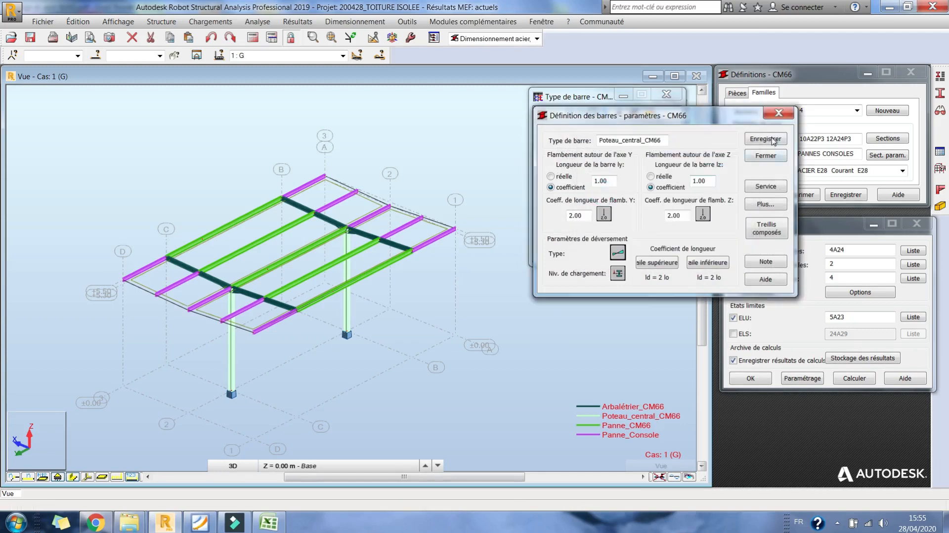
left_click(765, 138)
left_click(698, 241)
left_click(766, 156)
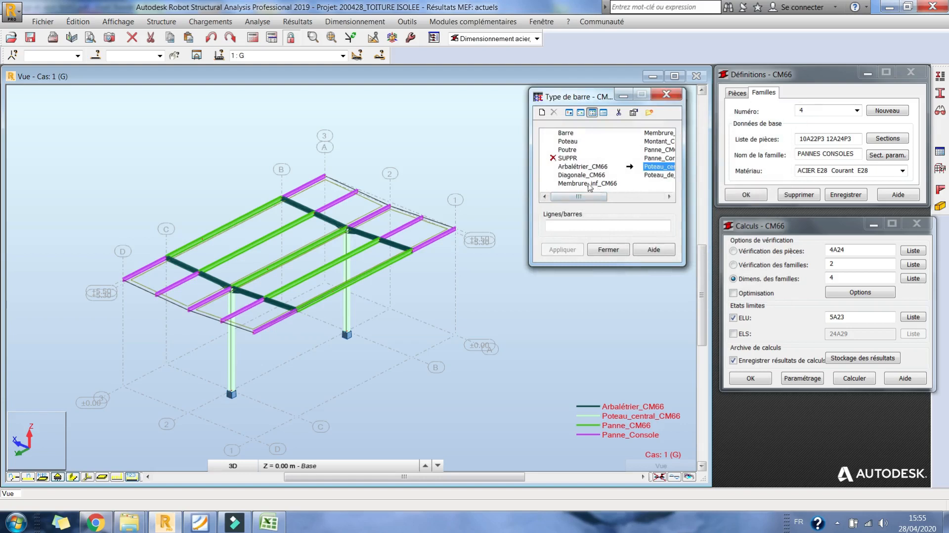
- Set the lateral buckling type of Arbalétrier_CM66 to the element with two different end moments and save it
double_click(573, 167)
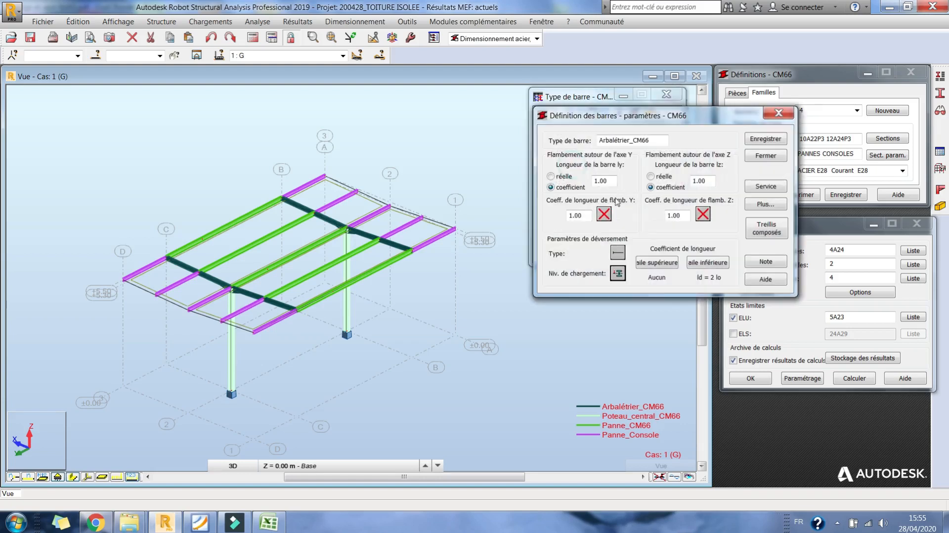
left_click(618, 253)
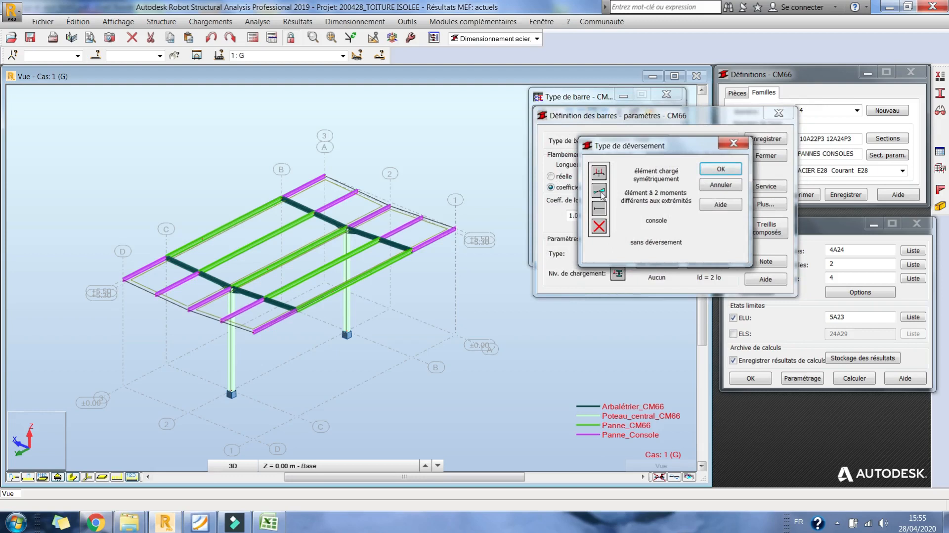
double_click(600, 191)
left_click(758, 141)
left_click(699, 240)
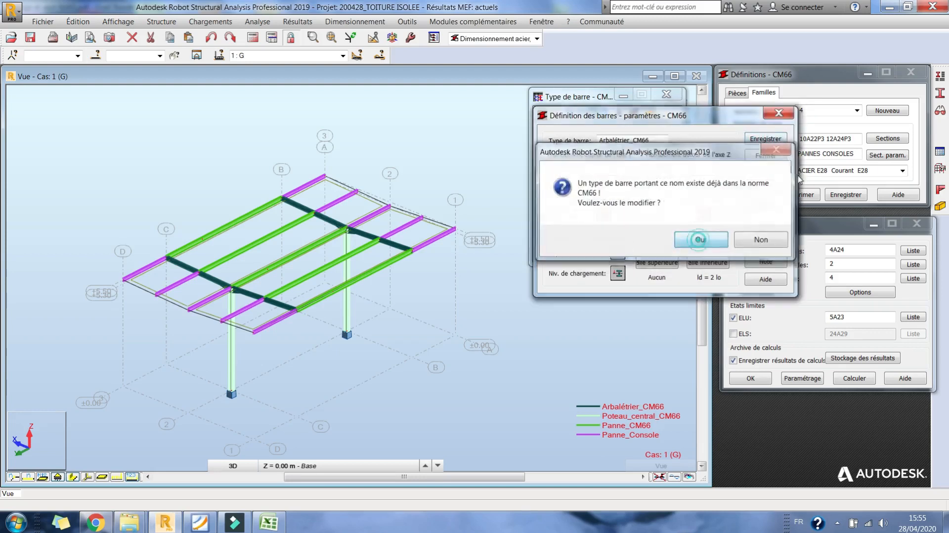
- Recalculate the structure and run the ELU design of family 1 (POTEAUX), closing its results without archiving them
left_click(253, 38)
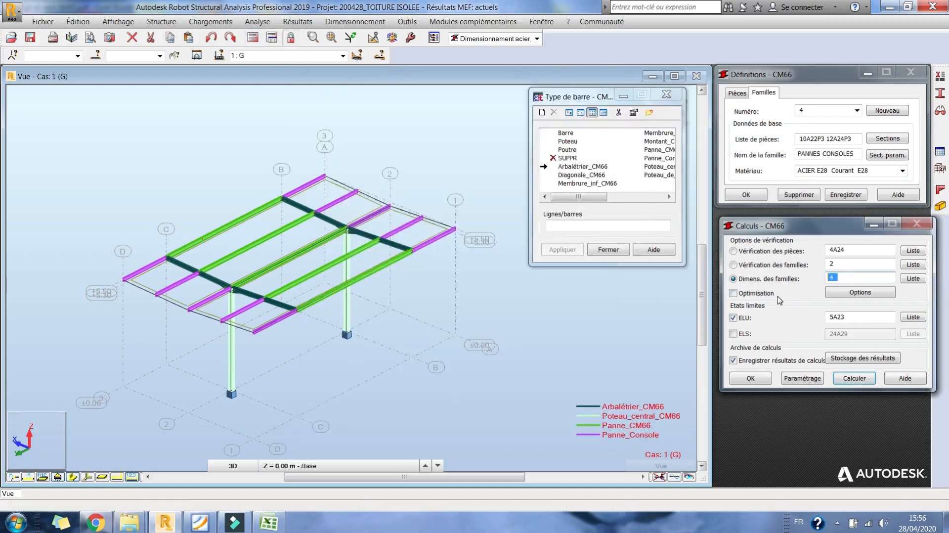
left_click(855, 379)
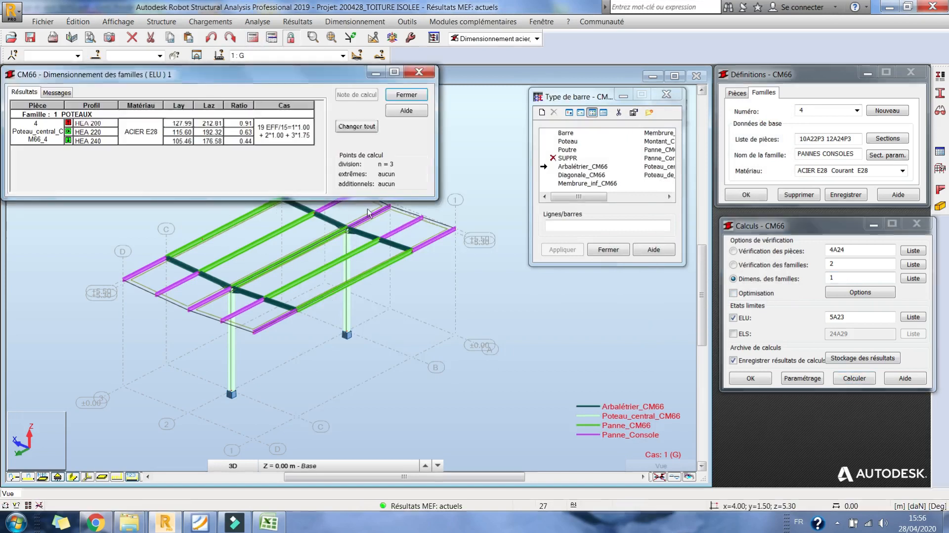
left_click(423, 96)
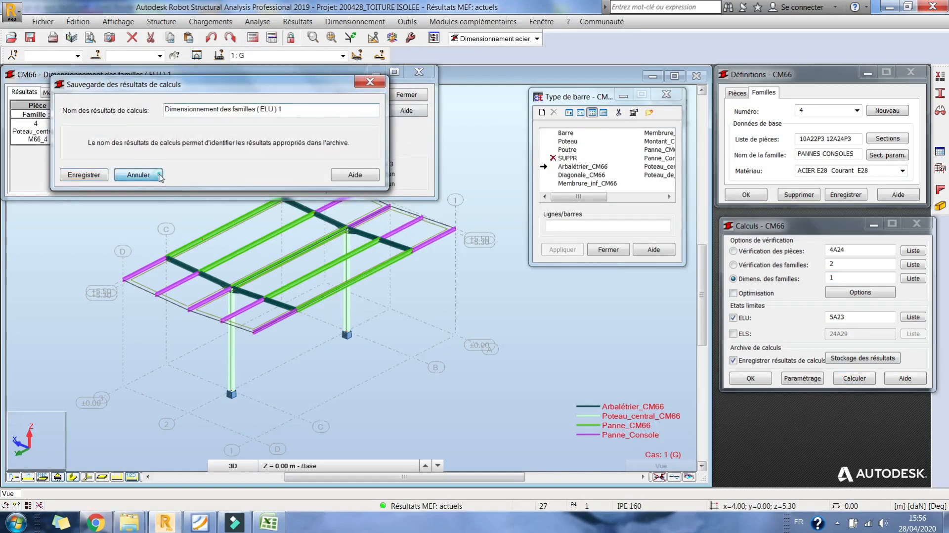
left_click(171, 182)
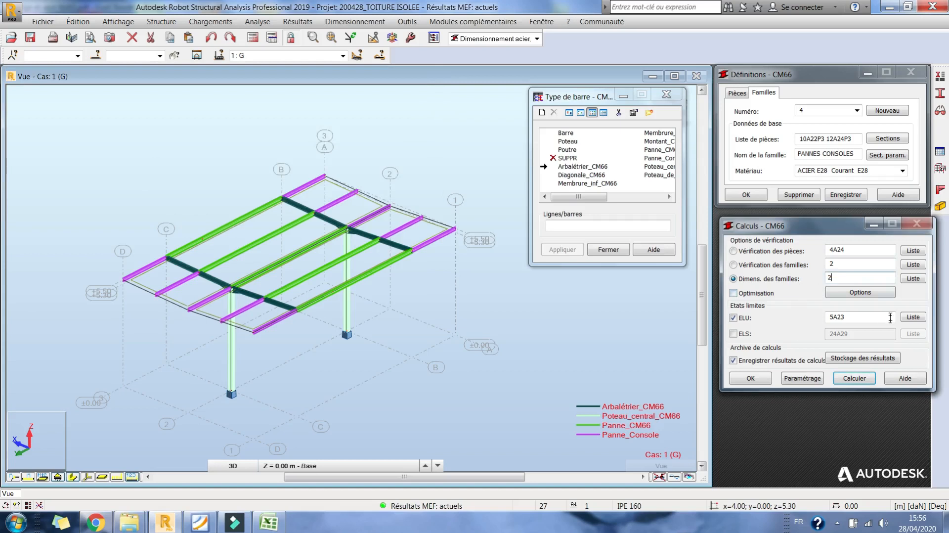
- Run the ELU design of family 2 (TRAVERSES) and apply the calculated section to the whole family, leaving the results unarchived
left_click(860, 378)
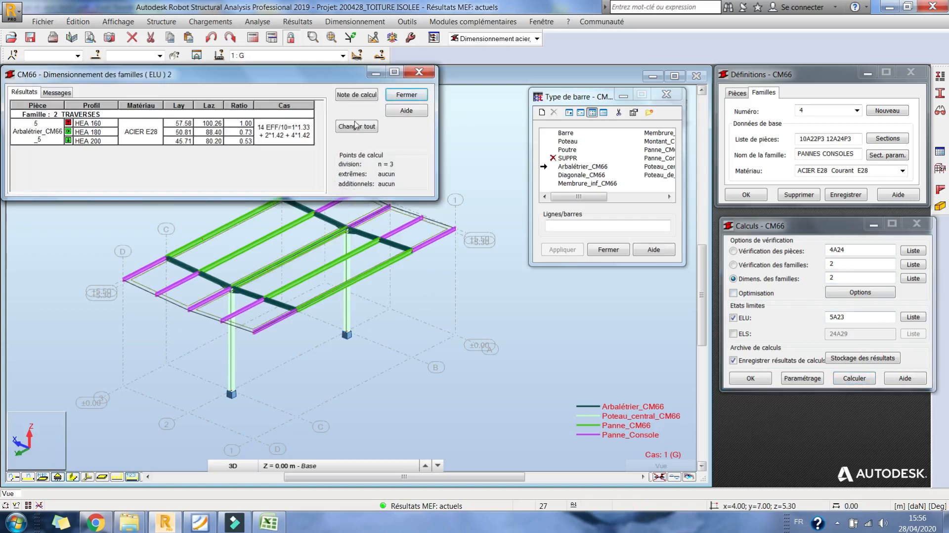
left_click(357, 127)
left_click(517, 293)
left_click(413, 94)
left_click(150, 173)
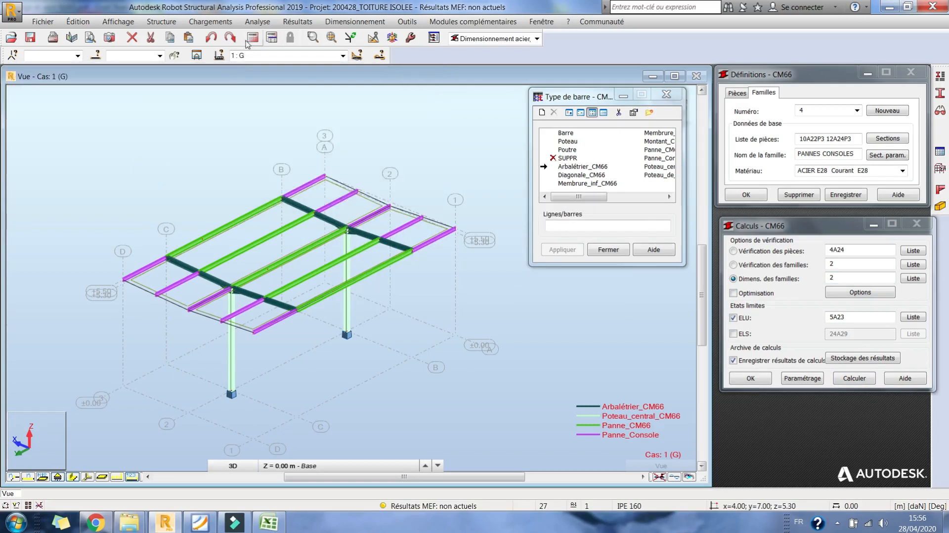
- Recalculate the structure and rerun the ELU design of family 2, closing its results without archiving them
left_click(252, 41)
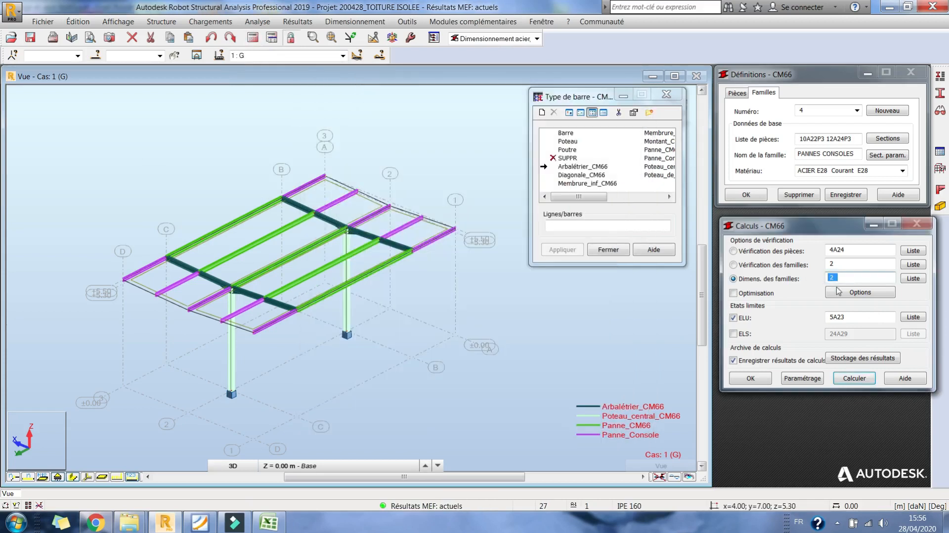
left_click(870, 379)
left_click(406, 97)
left_click(149, 173)
- Run the ELU design of family 4 (PANNES CONSOLES) and close its results
left_click_drag(842, 279, 763, 277)
left_click(853, 378)
left_click(407, 96)
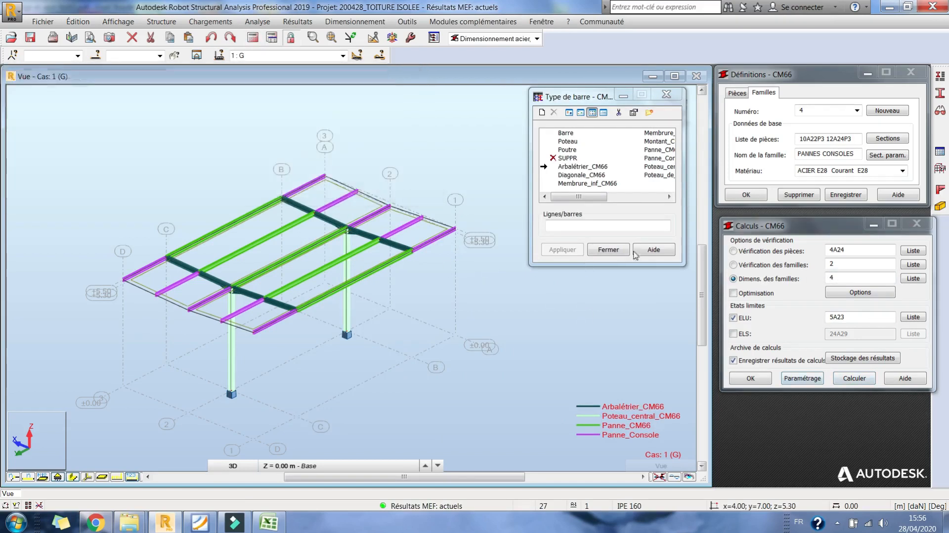
- Assign the IPE 200 section to all purlins and cantilever purlins, bars 10 to 24, and finish the section assignment
left_click(940, 93)
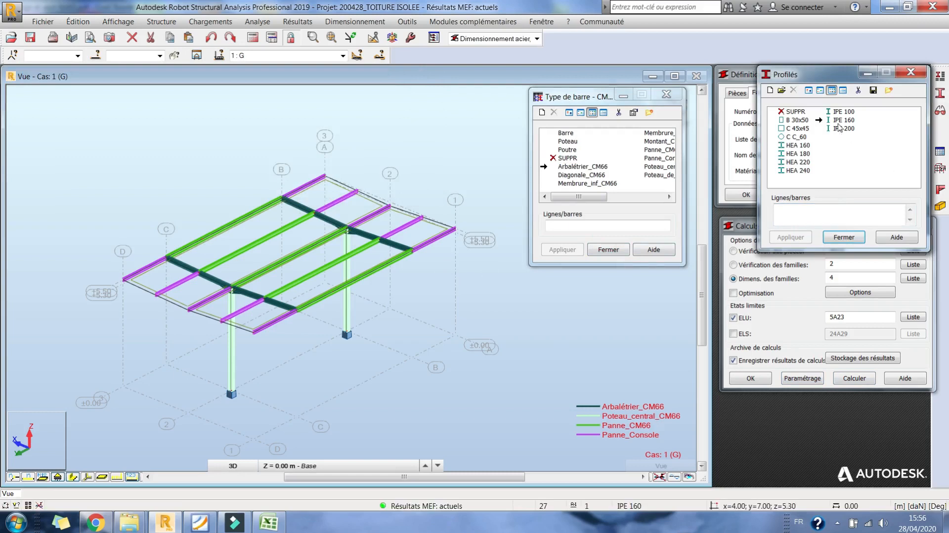
left_click(839, 129)
left_click(800, 221)
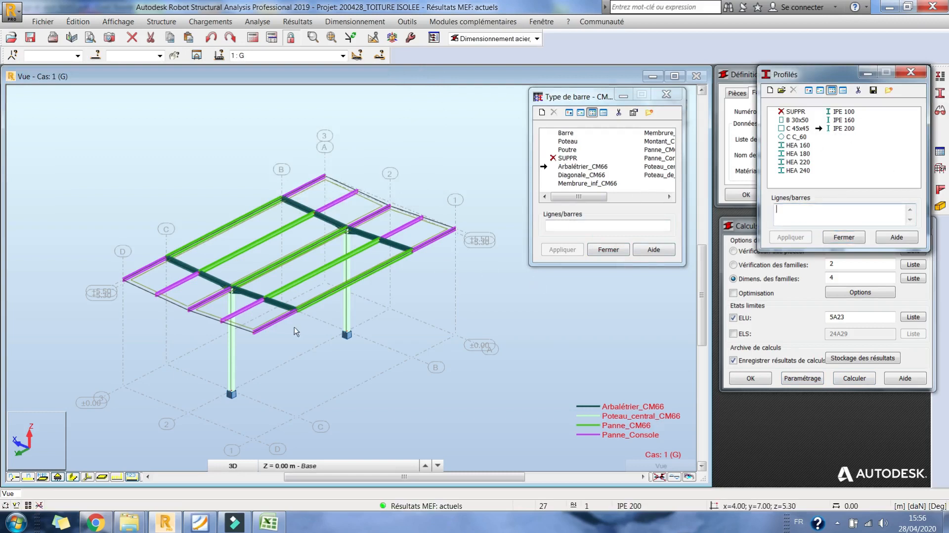
left_click(275, 322)
left_click(235, 314)
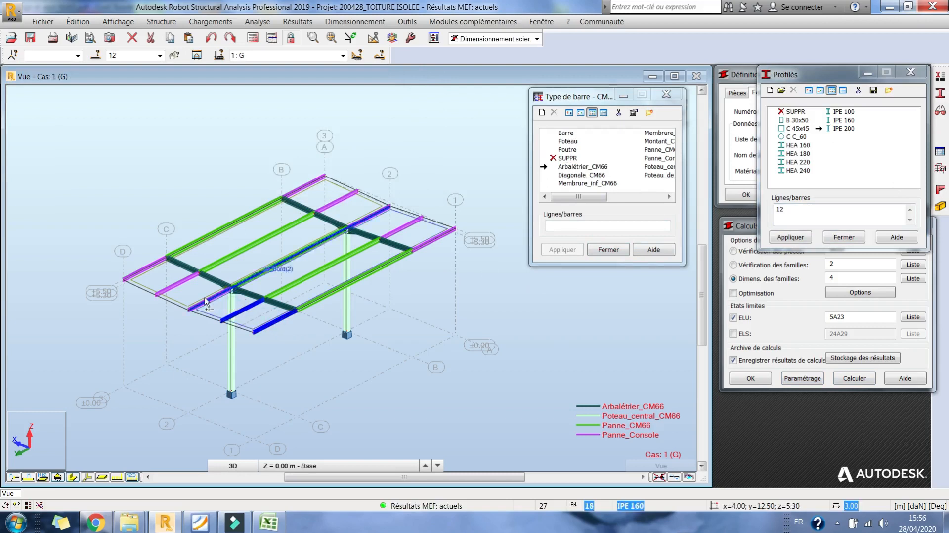
left_click(209, 298)
left_click(155, 270)
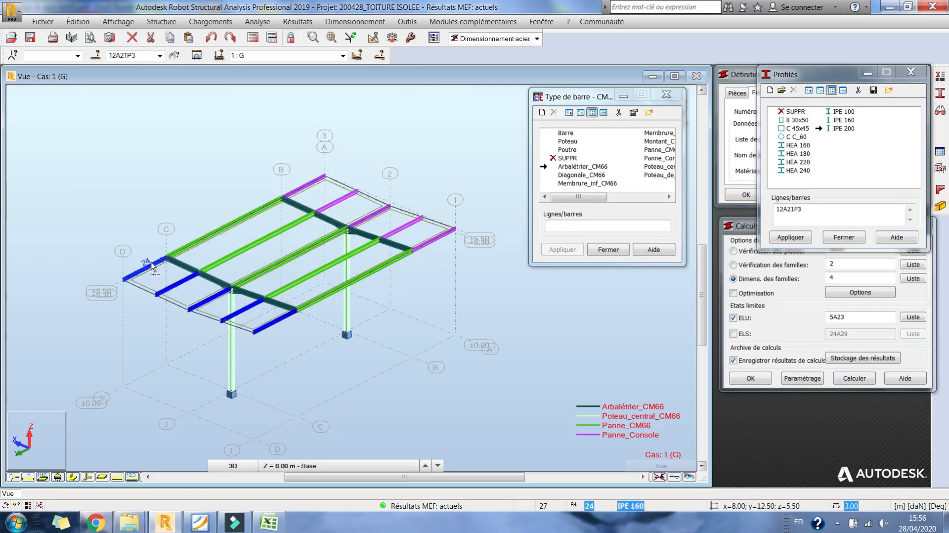
left_click(252, 247)
left_click(222, 228)
left_click(313, 185)
left_click(294, 256)
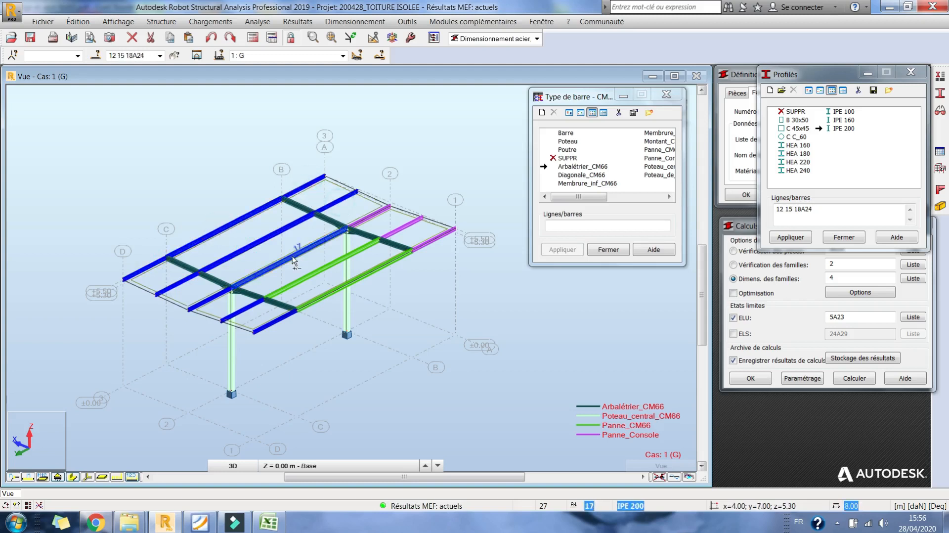
left_click(313, 274)
left_click(361, 282)
left_click(434, 239)
left_click(402, 227)
left_click(370, 216)
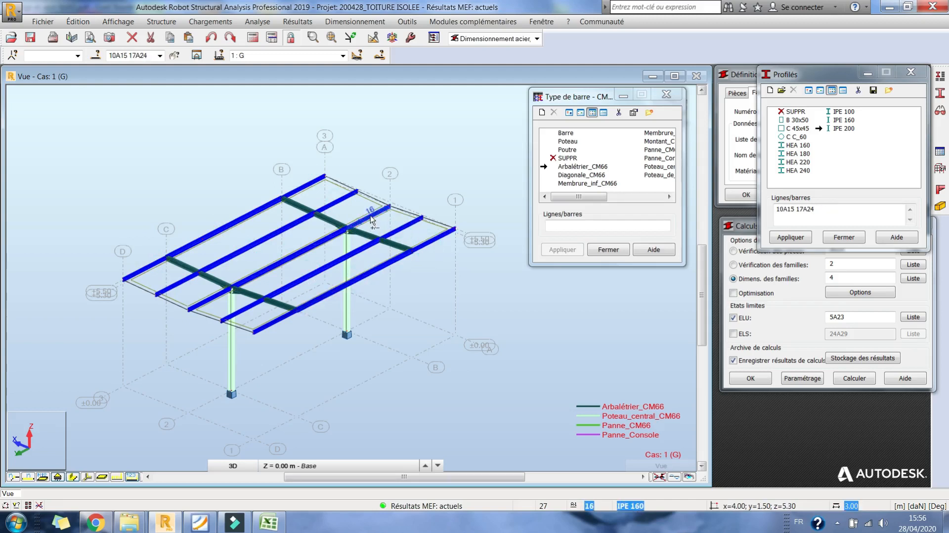
left_click(802, 236)
left_click(514, 293)
left_click(381, 240)
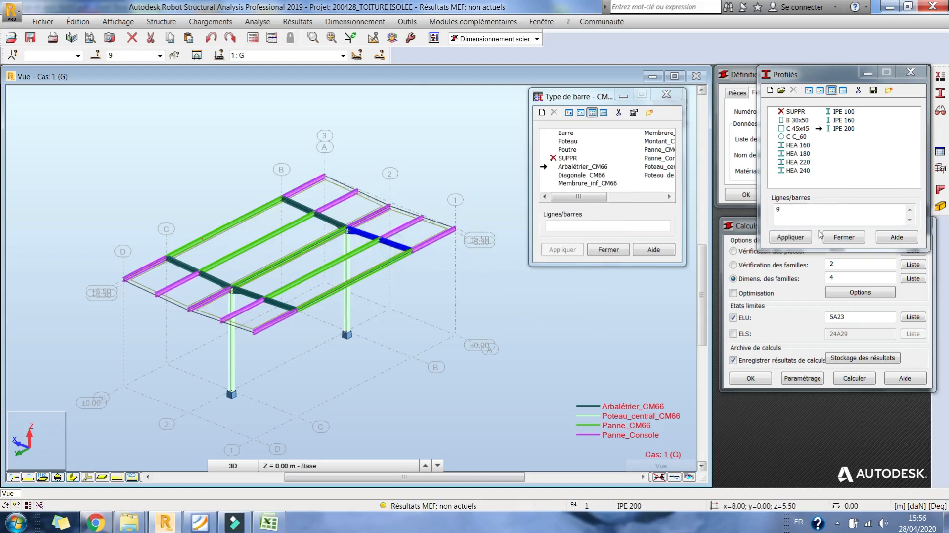
left_click(843, 237)
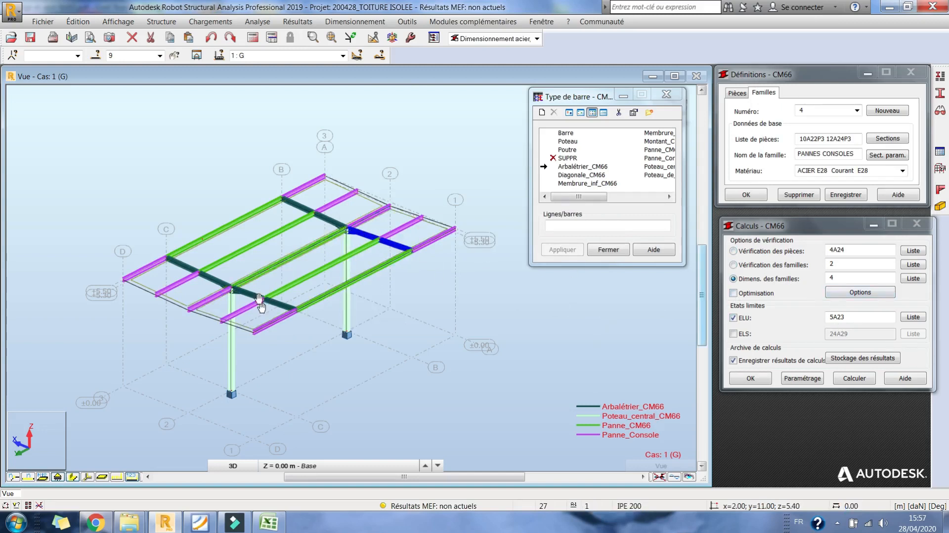
- Recalculate the structure, run the ELU design of family 2 (TRAVERSES) and close its results without archiving them
scroll(259, 300, "up", 5)
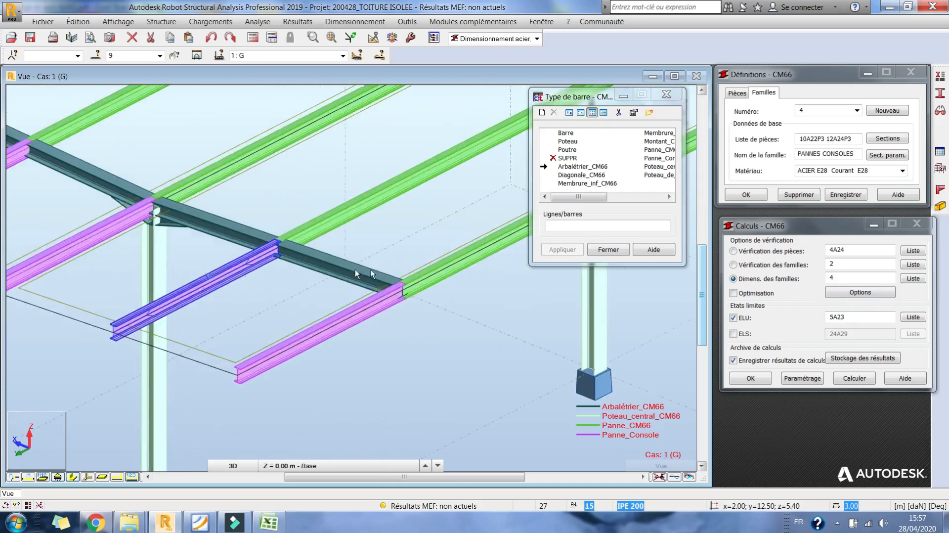
scroll(370, 269, "down", 3)
left_click(839, 279)
left_click(857, 380)
key("Escape")
key("Escape")
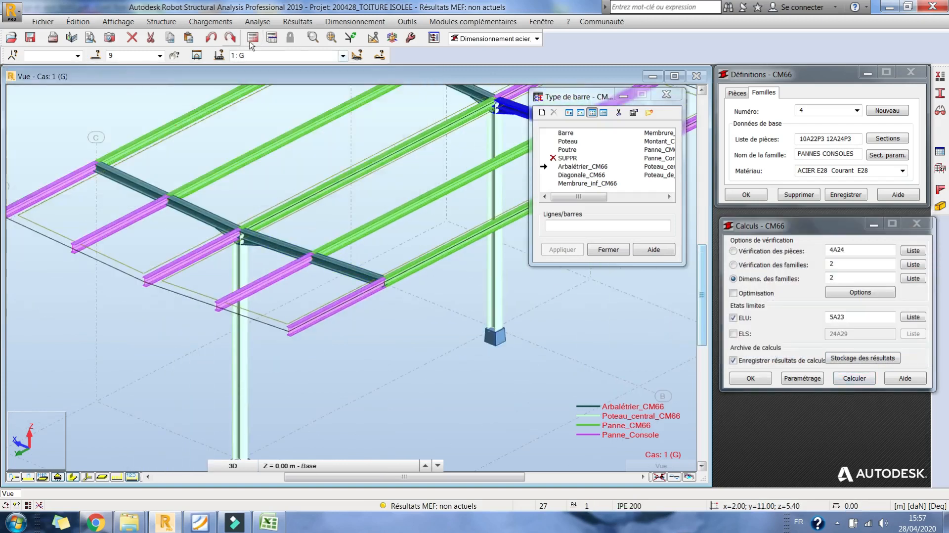
left_click(855, 378)
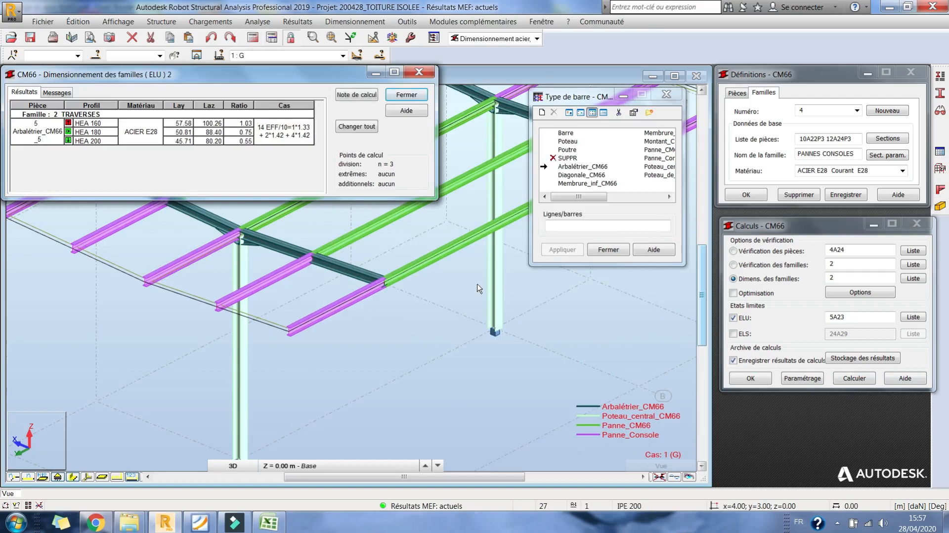
left_click(408, 279)
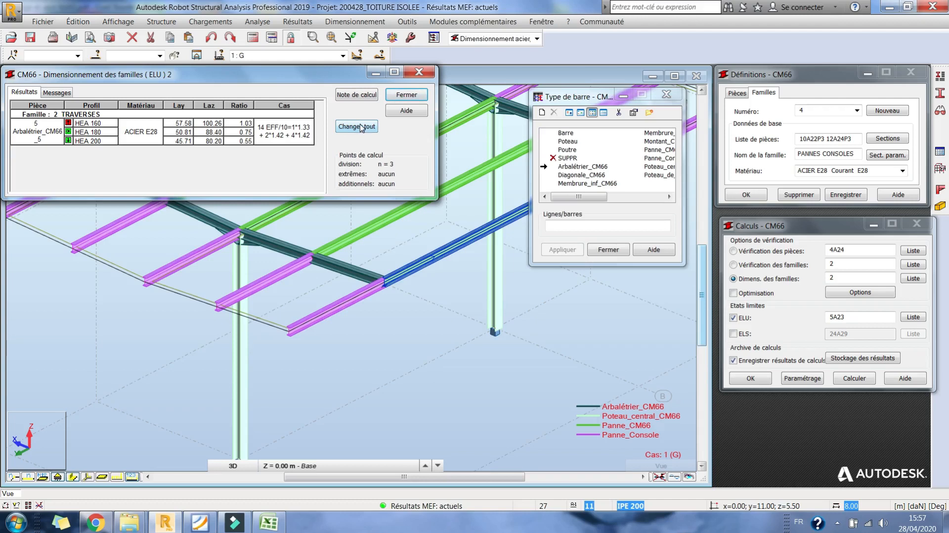
left_click(407, 94)
left_click(140, 175)
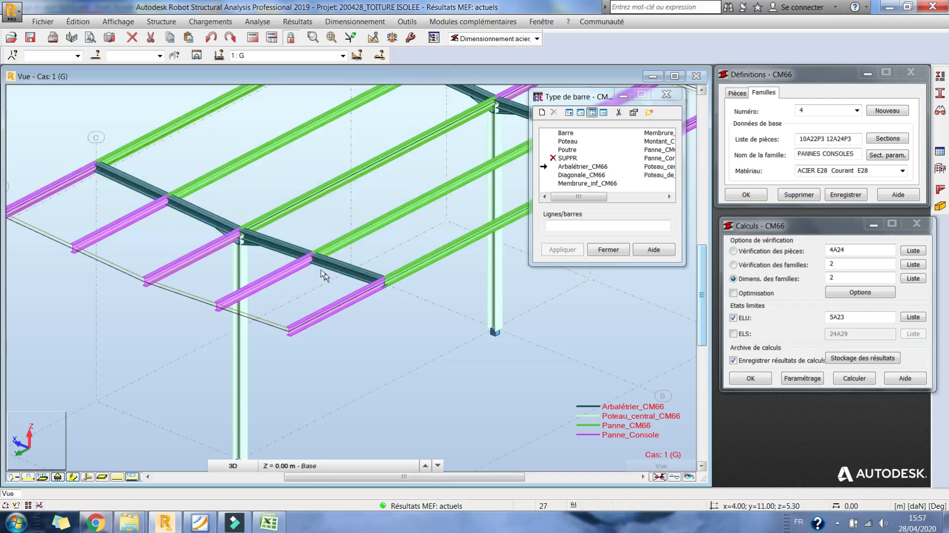
- Try the IPE 200 section on the rafters, and close the bar type and section dialogs
scroll(322, 267, "down", 5)
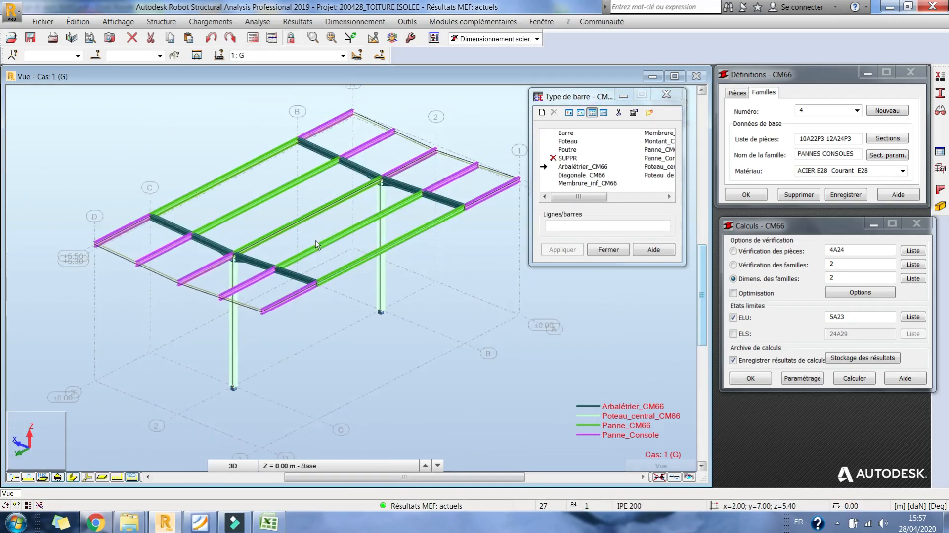
scroll(277, 258, "up", 2)
middle_click_drag(262, 261, 254, 246)
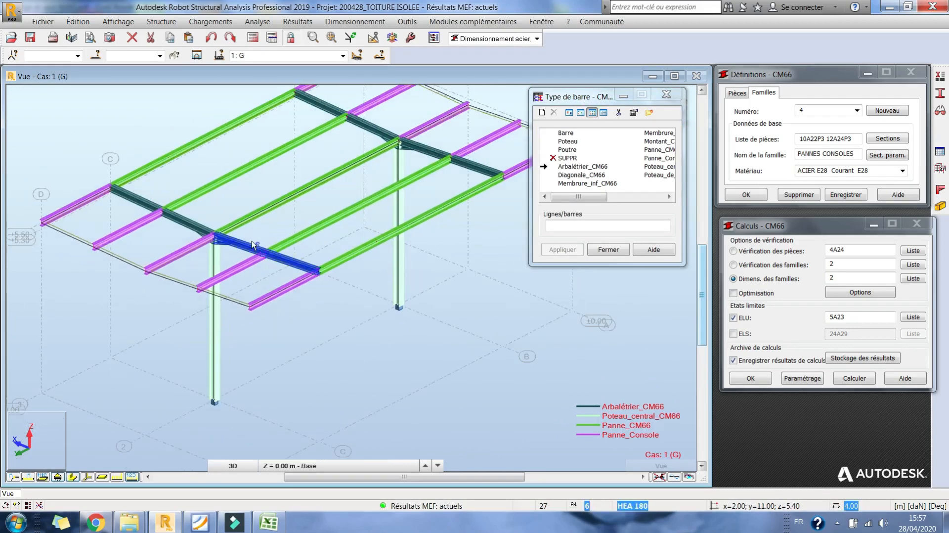
left_click(940, 92)
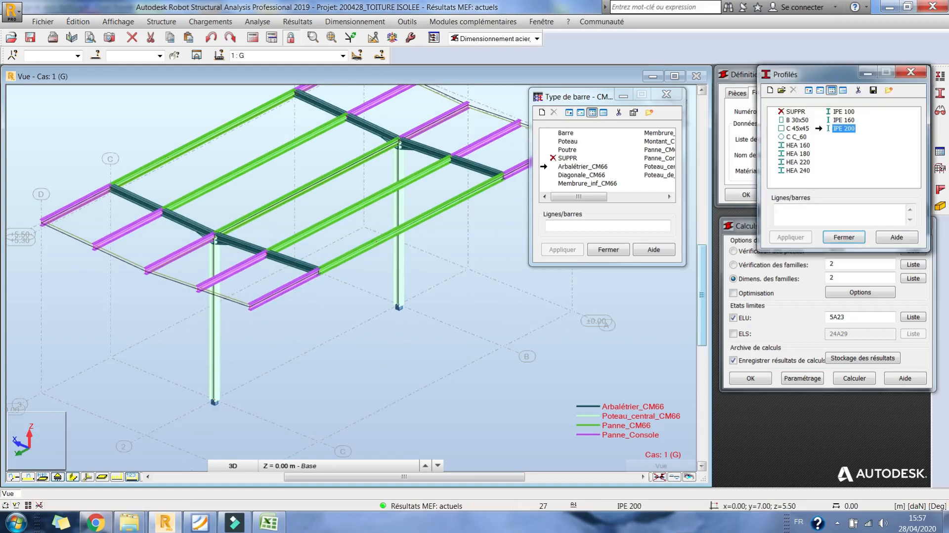
left_click(286, 260)
left_click(520, 295)
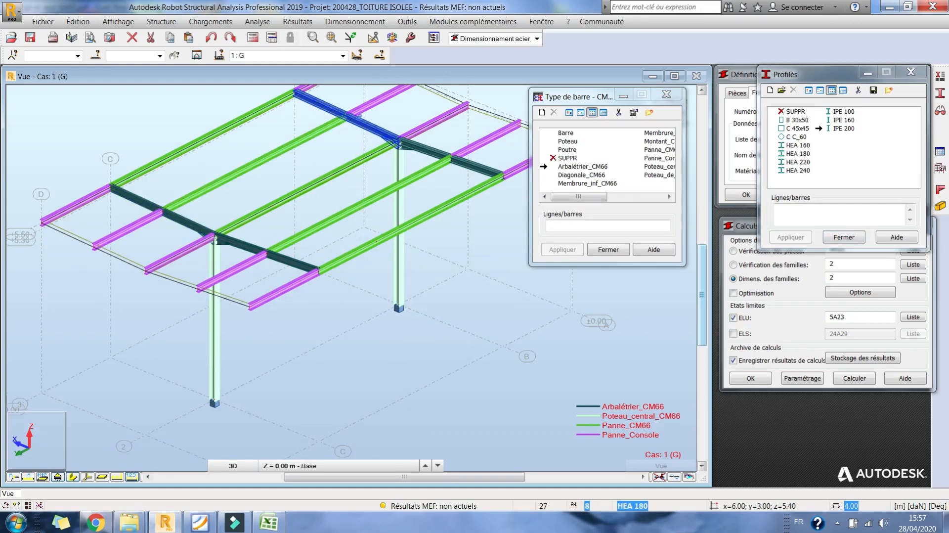
left_click(617, 250)
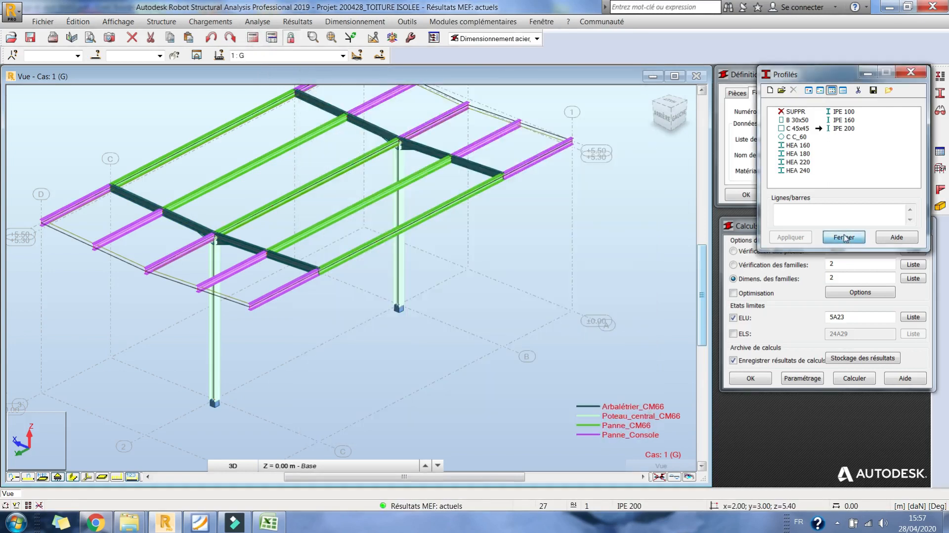
left_click(844, 238)
- Run the ELU design of family 2 again, examine the lateral buckling parameters in its calculation note, and close the results unarchived
left_click(854, 378)
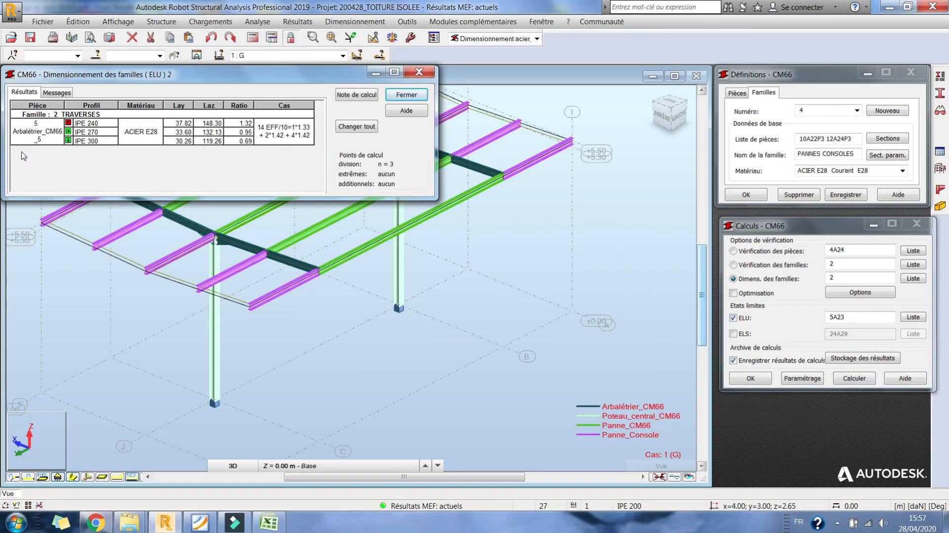
left_click(356, 95)
left_click(164, 188)
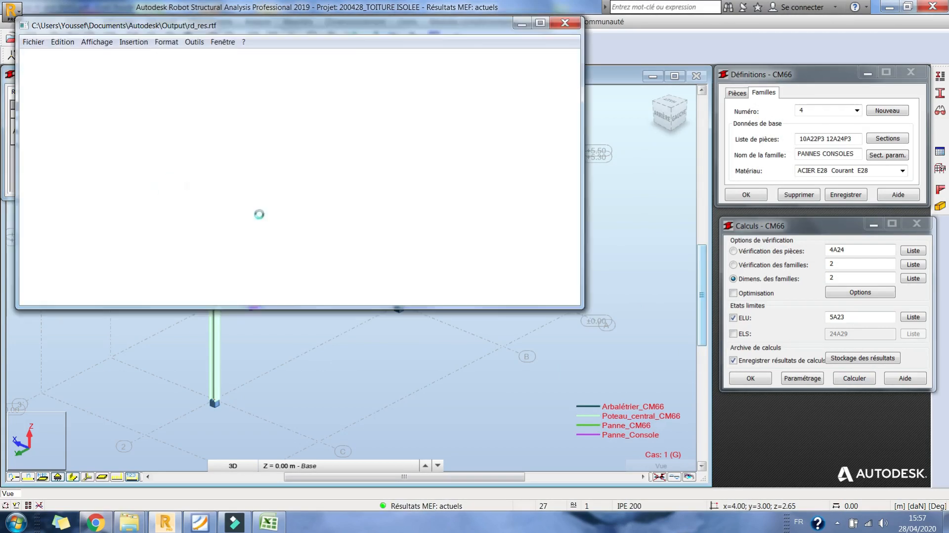
scroll(238, 179, "down", 5)
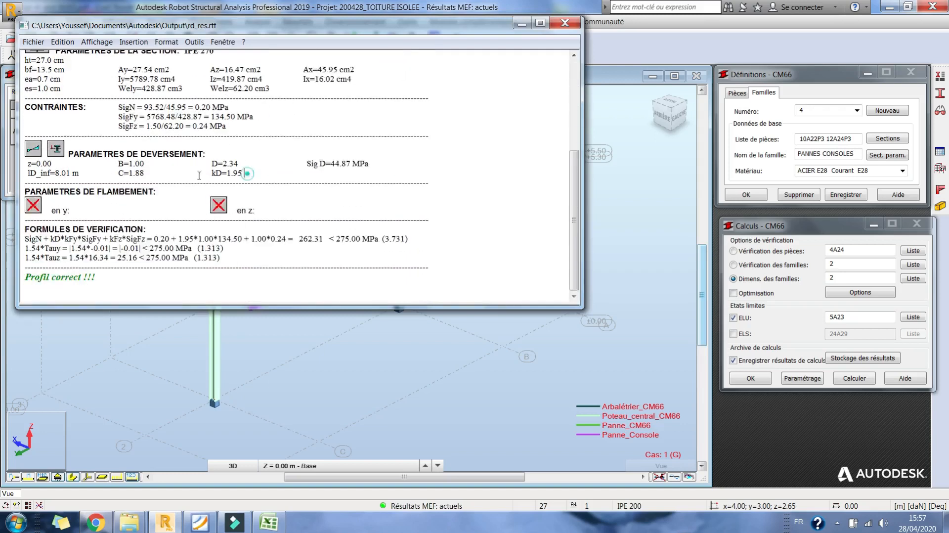
left_click_drag(199, 176, 80, 173)
left_click(565, 22)
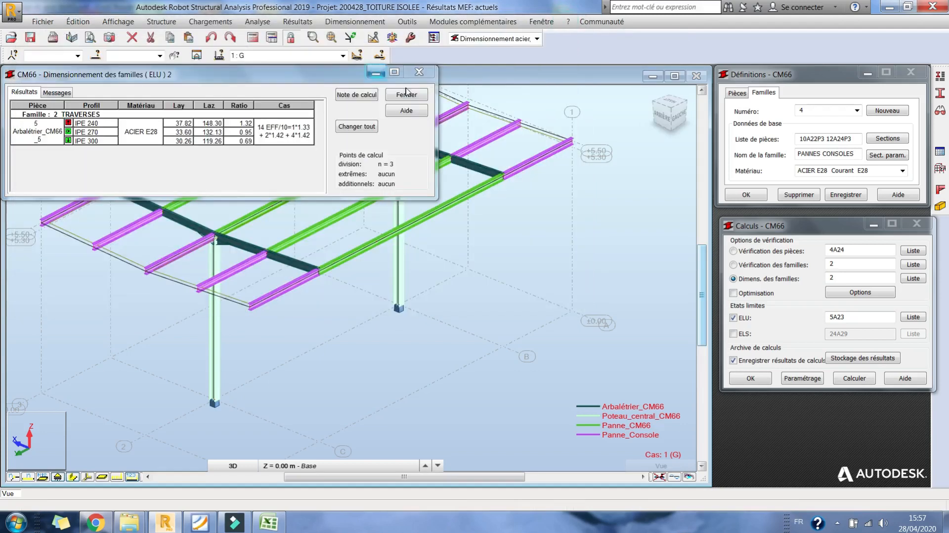
left_click(406, 94)
left_click(137, 176)
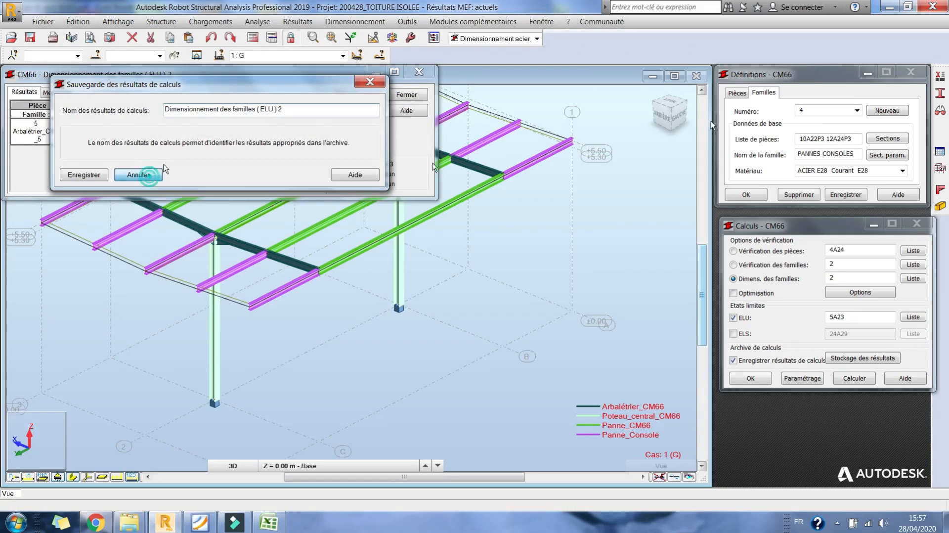
- Assign the HEA 180 section to the rafters on both frames, accepting the loss of current results, and finish the section assignment
left_click(941, 92)
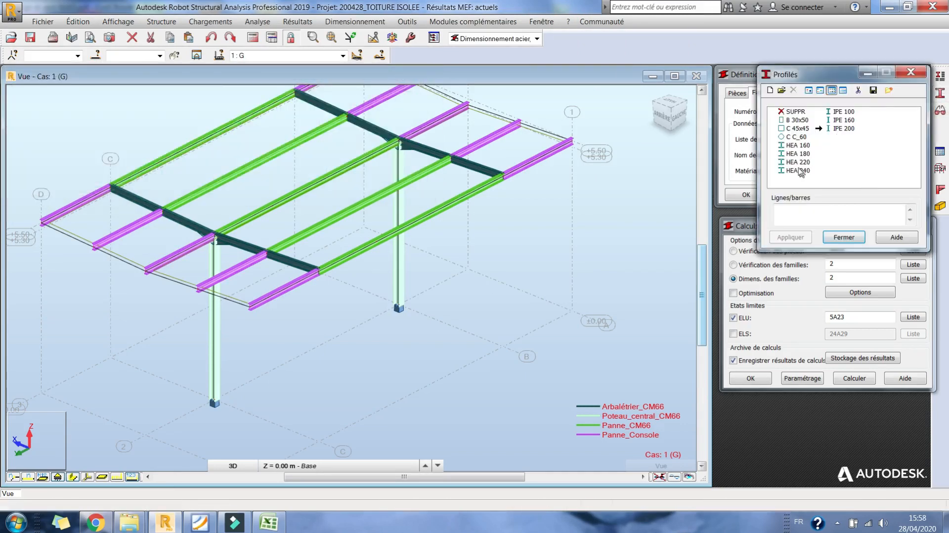
left_click(798, 153)
left_click(282, 260)
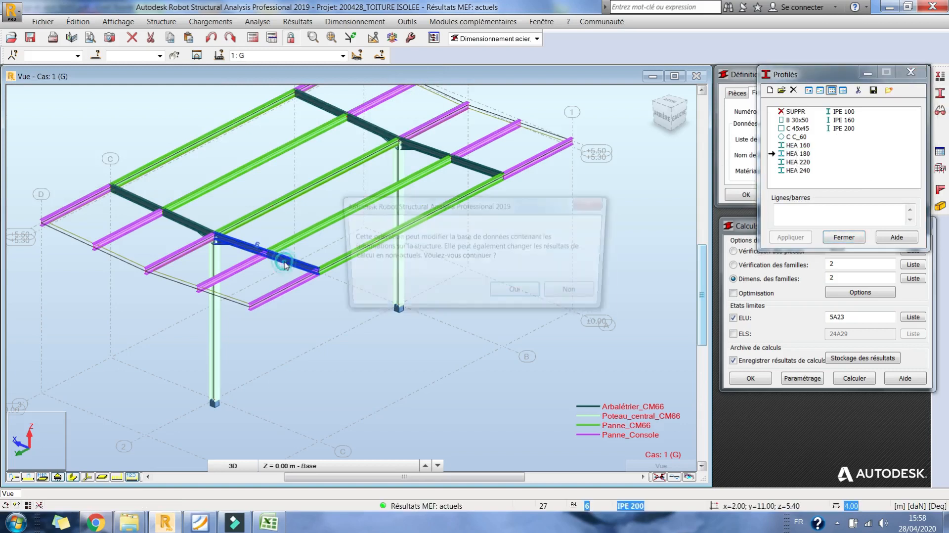
left_click(509, 292)
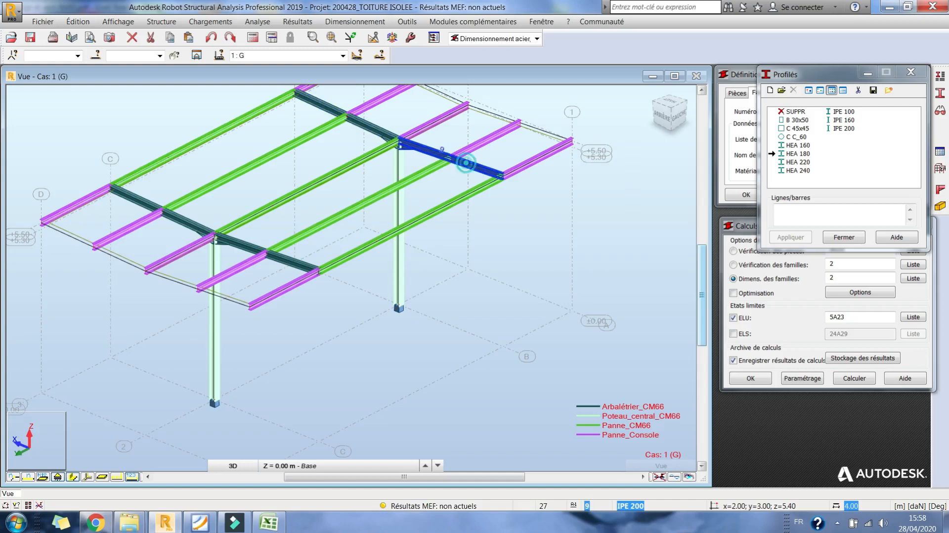
left_click(849, 241)
- Recalculate the structure with the HEA 180 rafters and rerun the family 2 ELU design, leaving the results unarchived
left_click(255, 39)
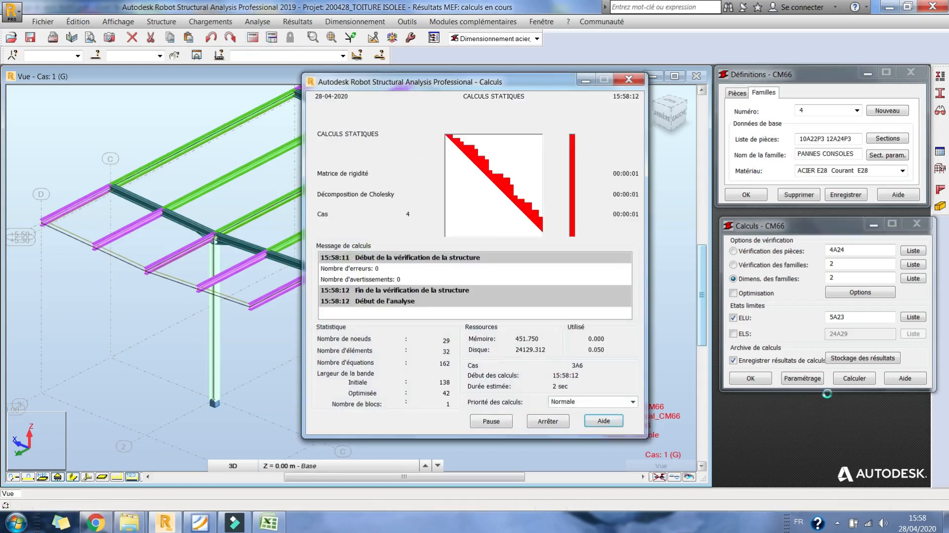
left_click(856, 379)
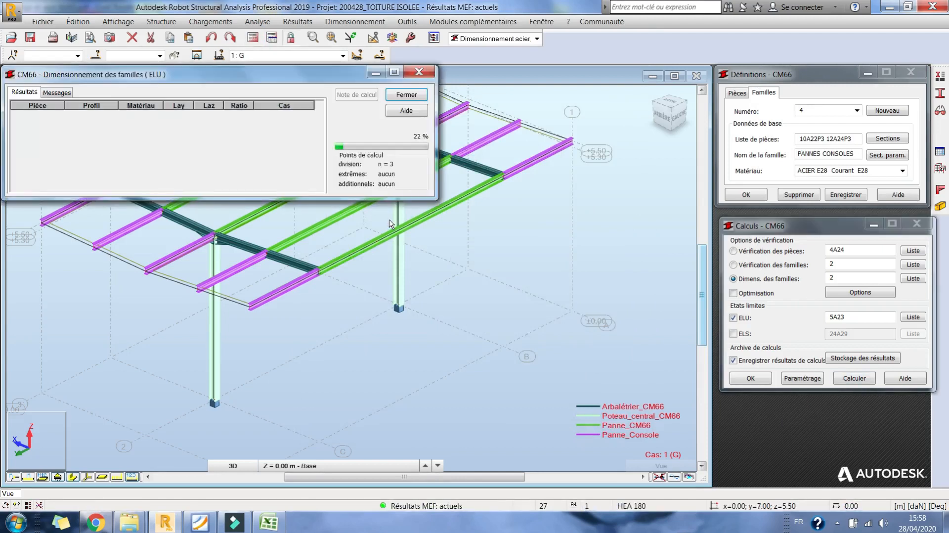
key("Escape")
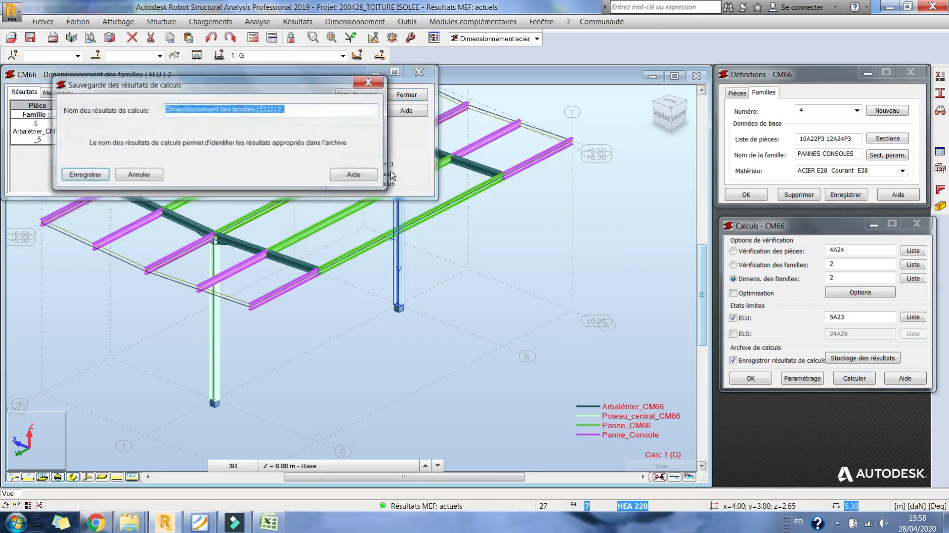
key("Escape")
- Change the bar display attributes to show the section colour legend instead of the bar type legend
middle_click_drag(431, 227, 434, 256)
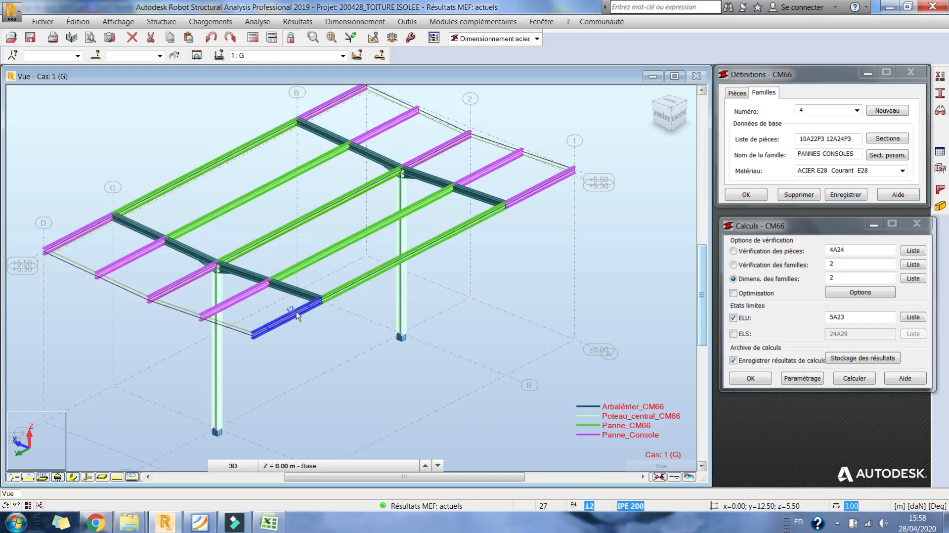
middle_click_drag(549, 235, 542, 242)
right_click(542, 242)
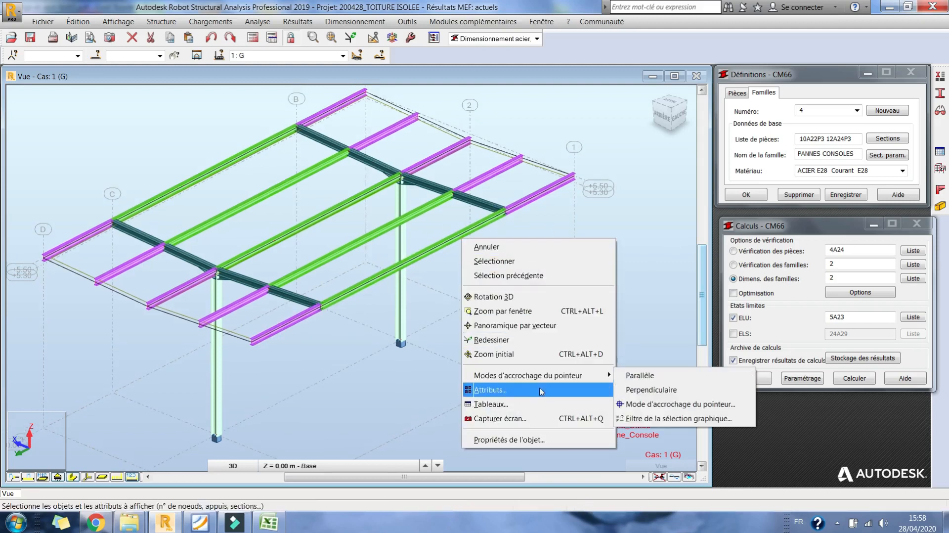
left_click(541, 390)
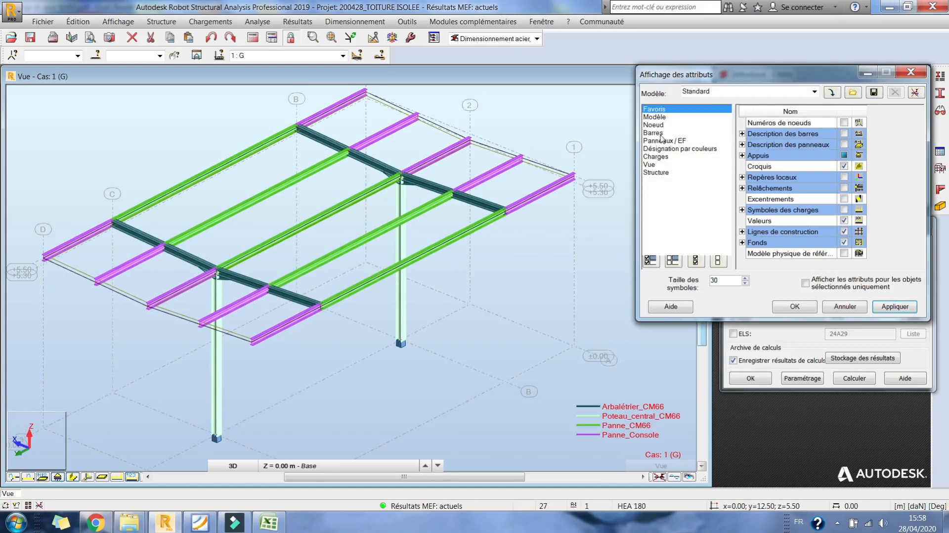
left_click(661, 133)
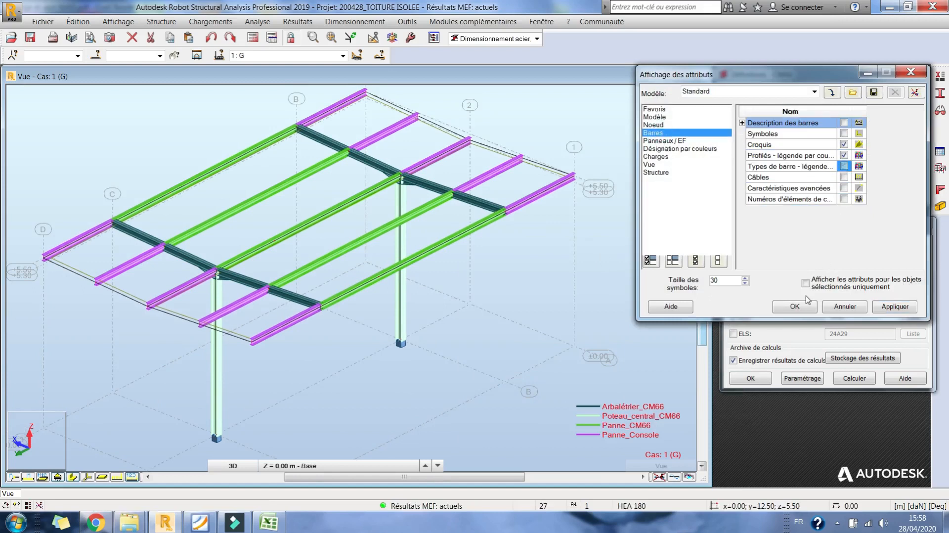
key("Return")
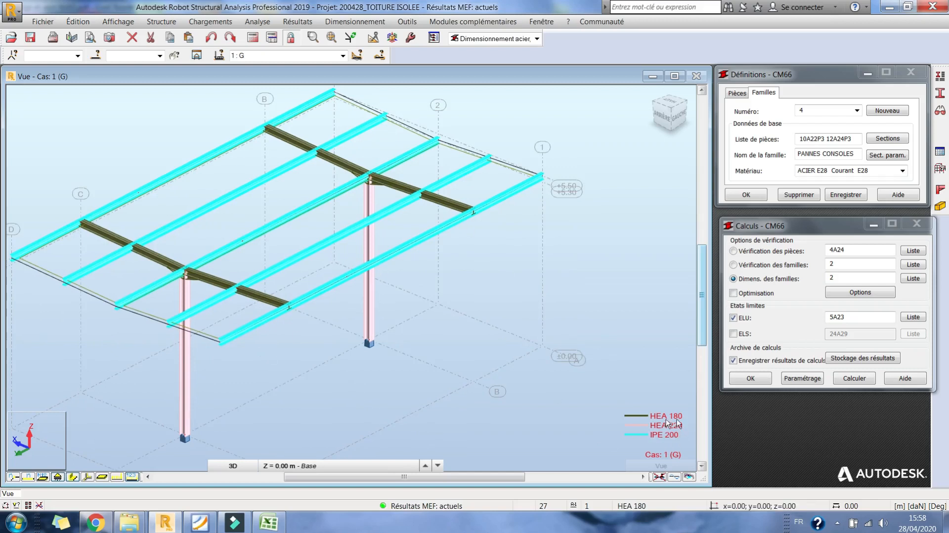
middle_click_drag(452, 252, 458, 274)
middle_click_drag(550, 217, 527, 211)
scroll(528, 211, "down", 3)
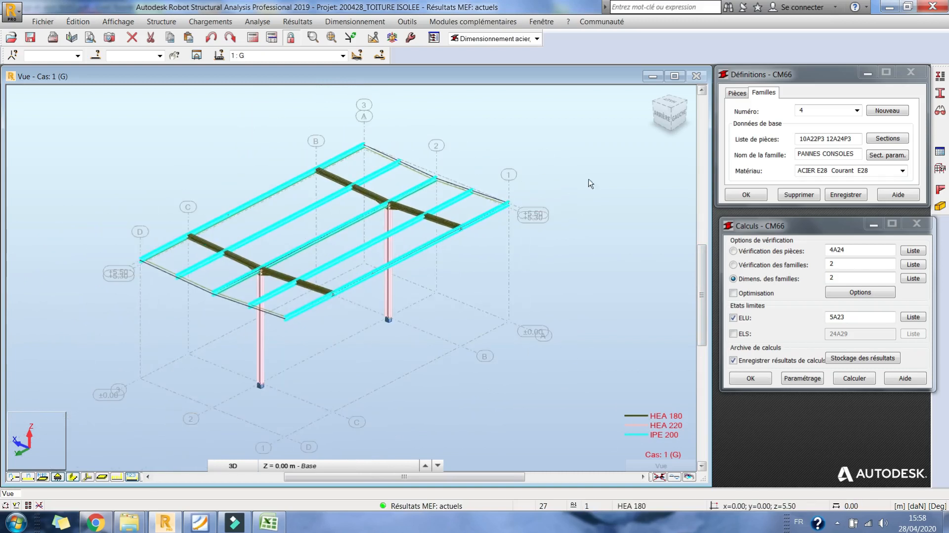
left_click(836, 521)
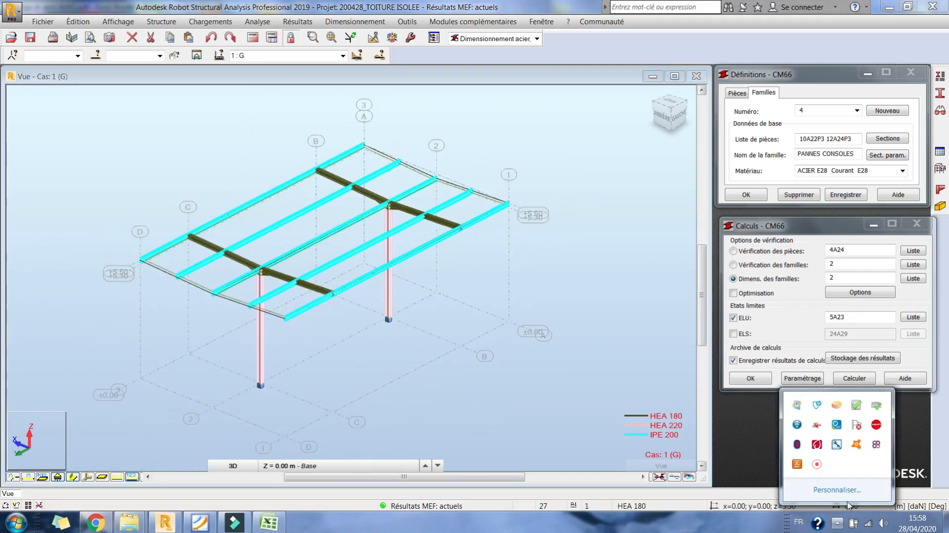
left_click(820, 473)
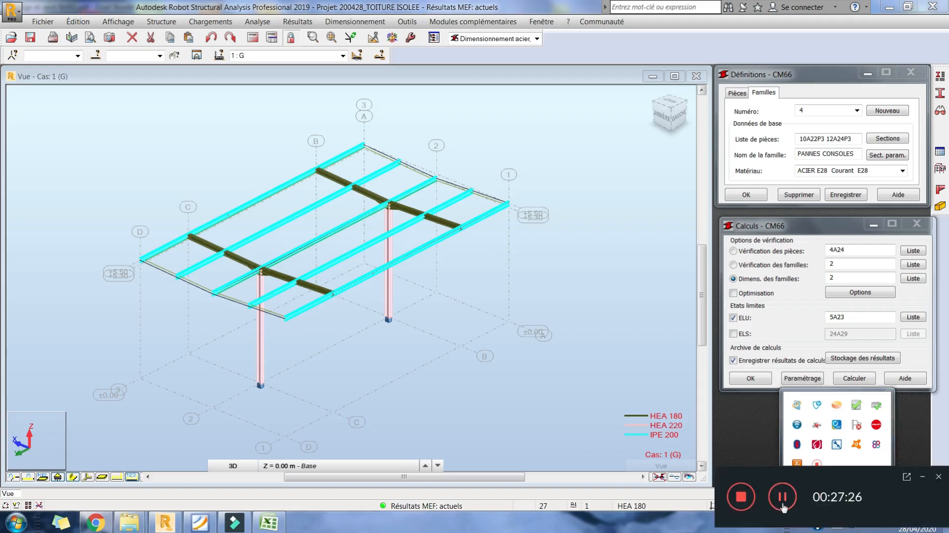